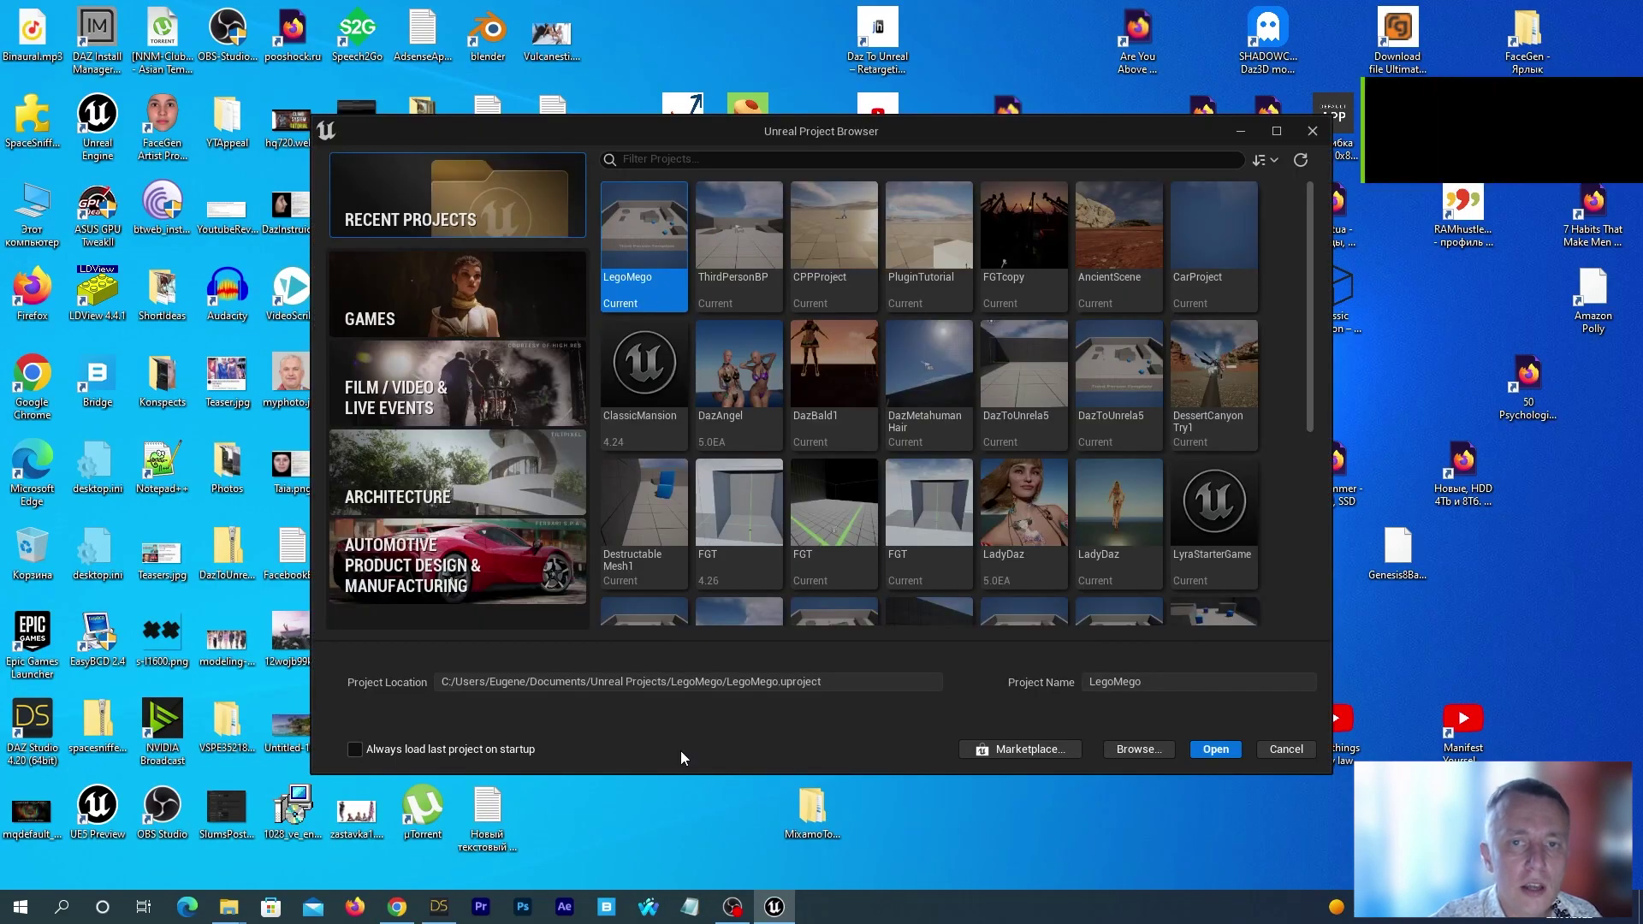
# - Create a Third Person game project from the Games templates named 'DazMorphsTutorial'
pyautogui.click(340, 287)
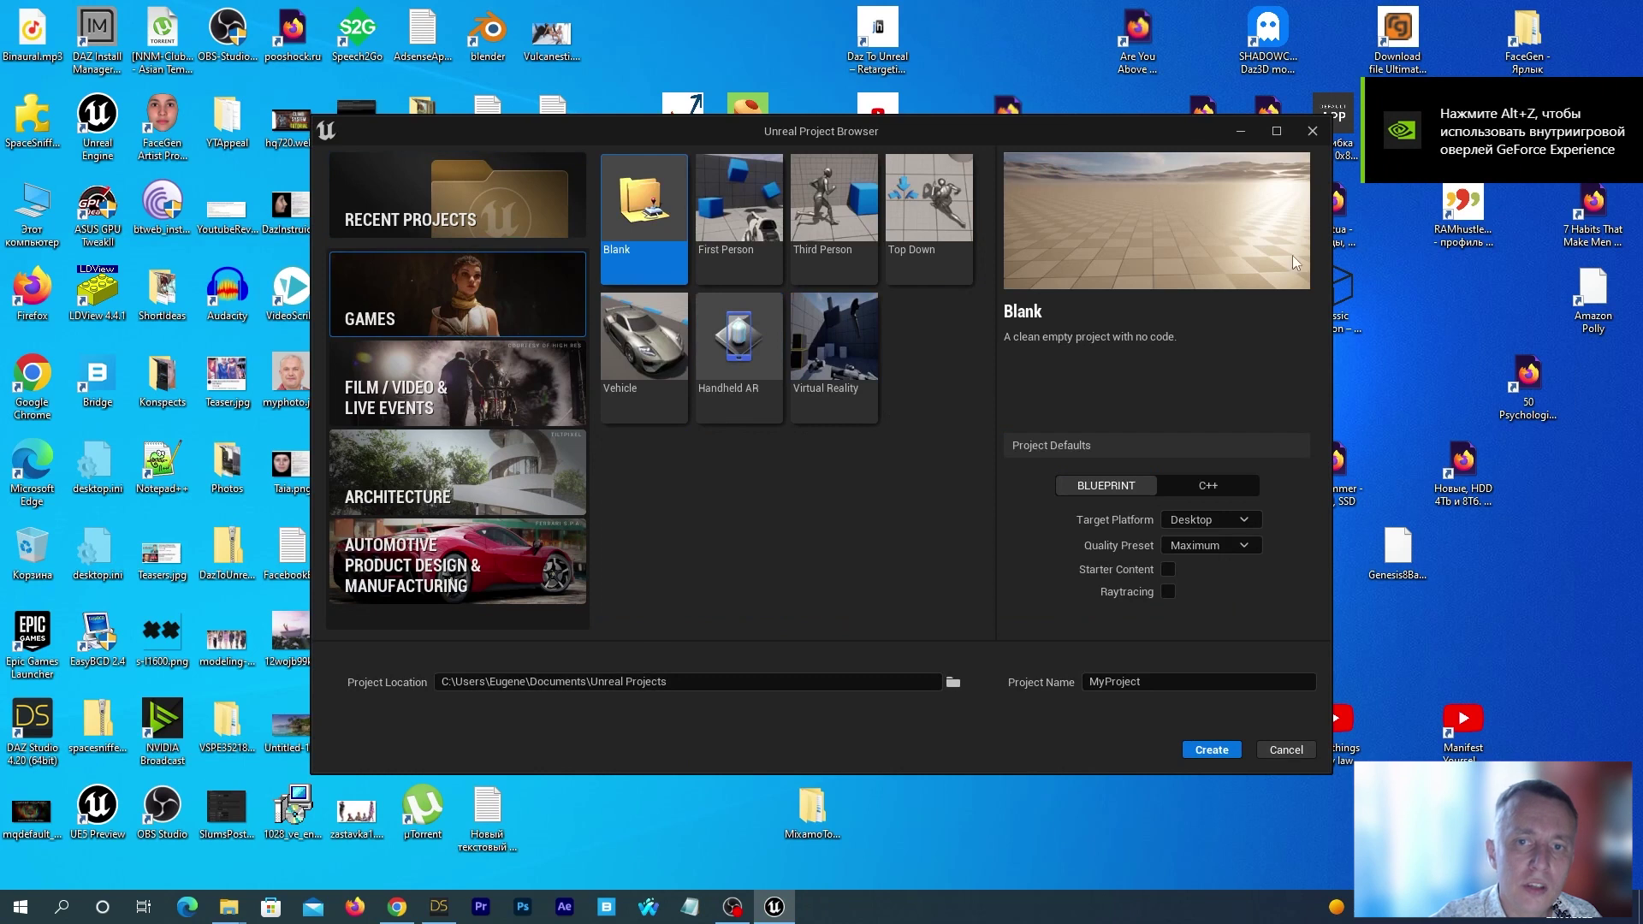
pyautogui.click(857, 275)
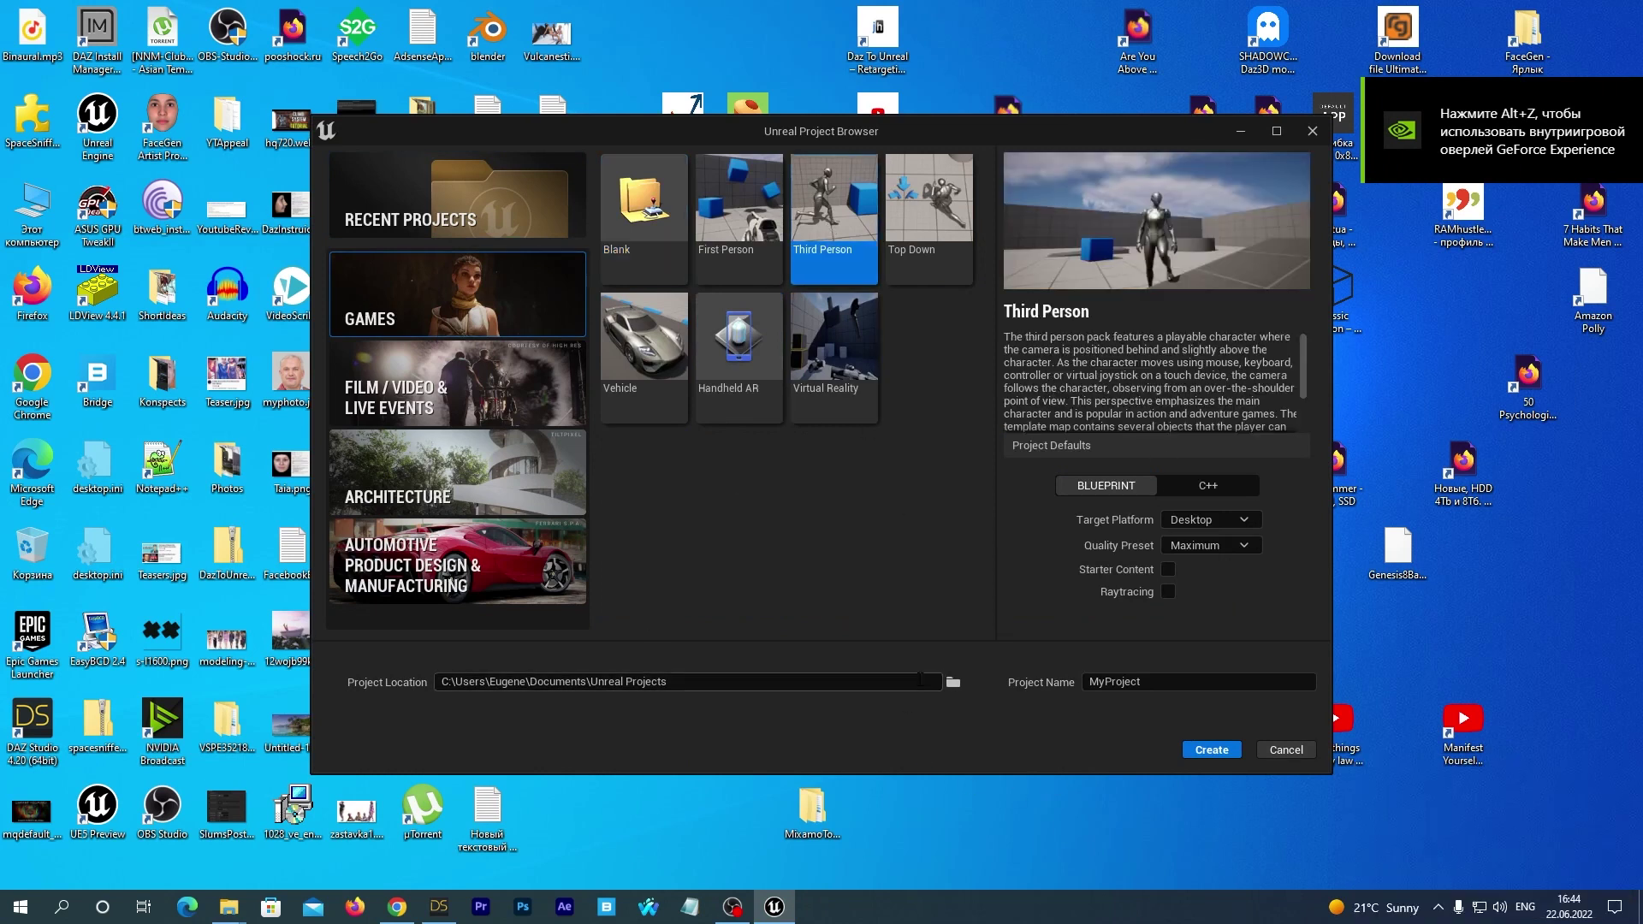
pyautogui.click(1188, 681)
pyautogui.write('Daz')
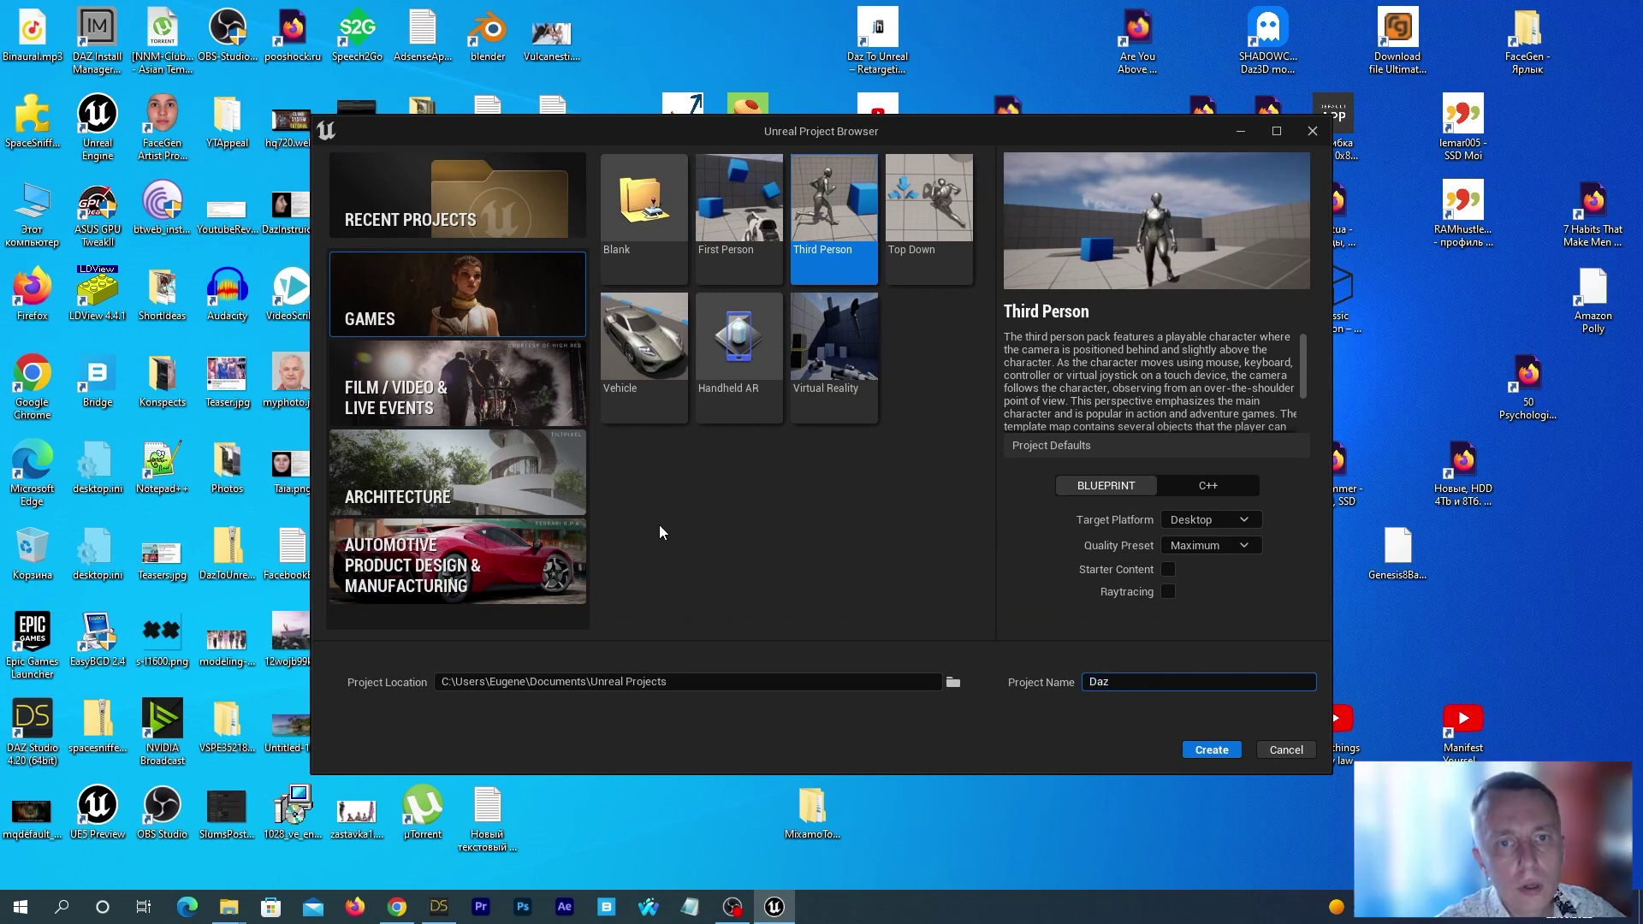
pyautogui.write('Morphs')
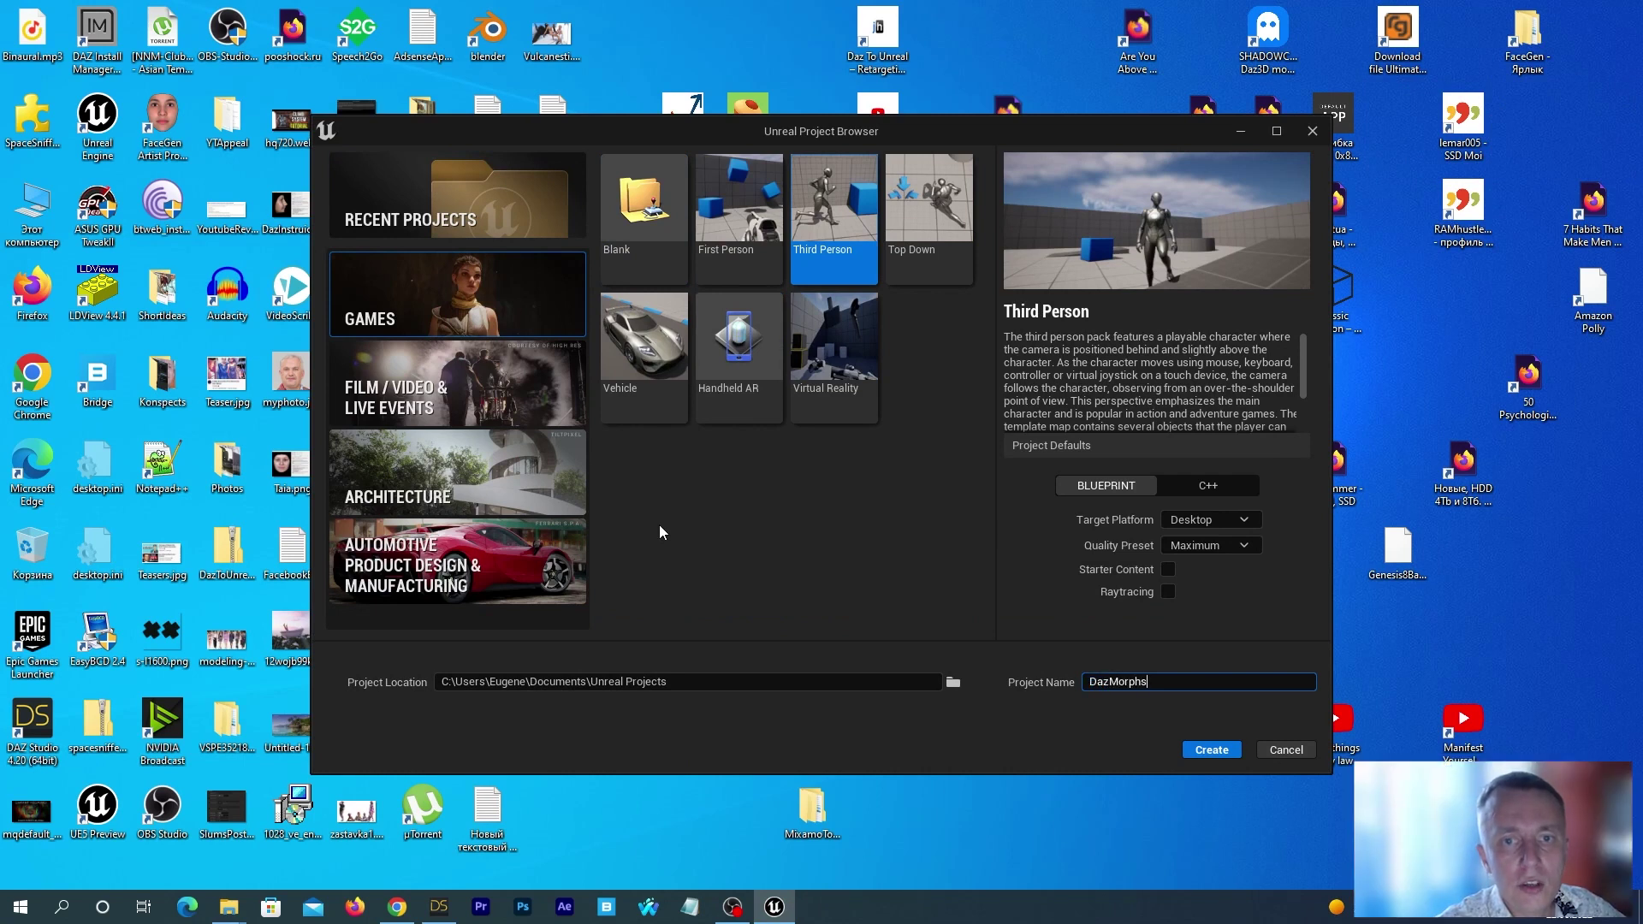
pyautogui.write('Tu')
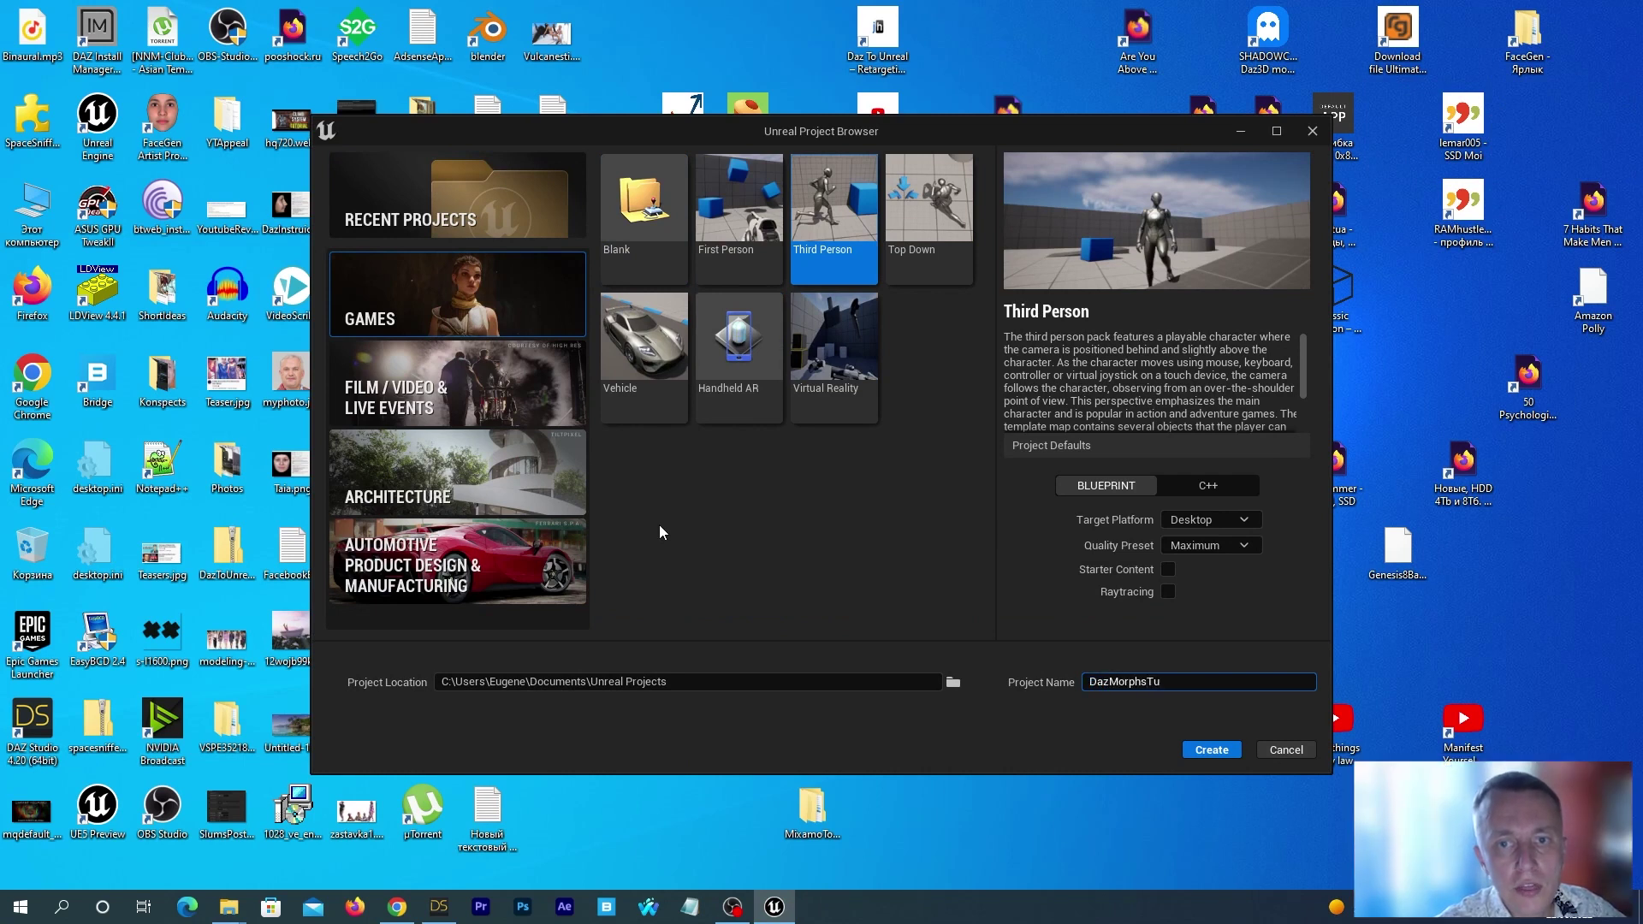
pyautogui.write('torial')
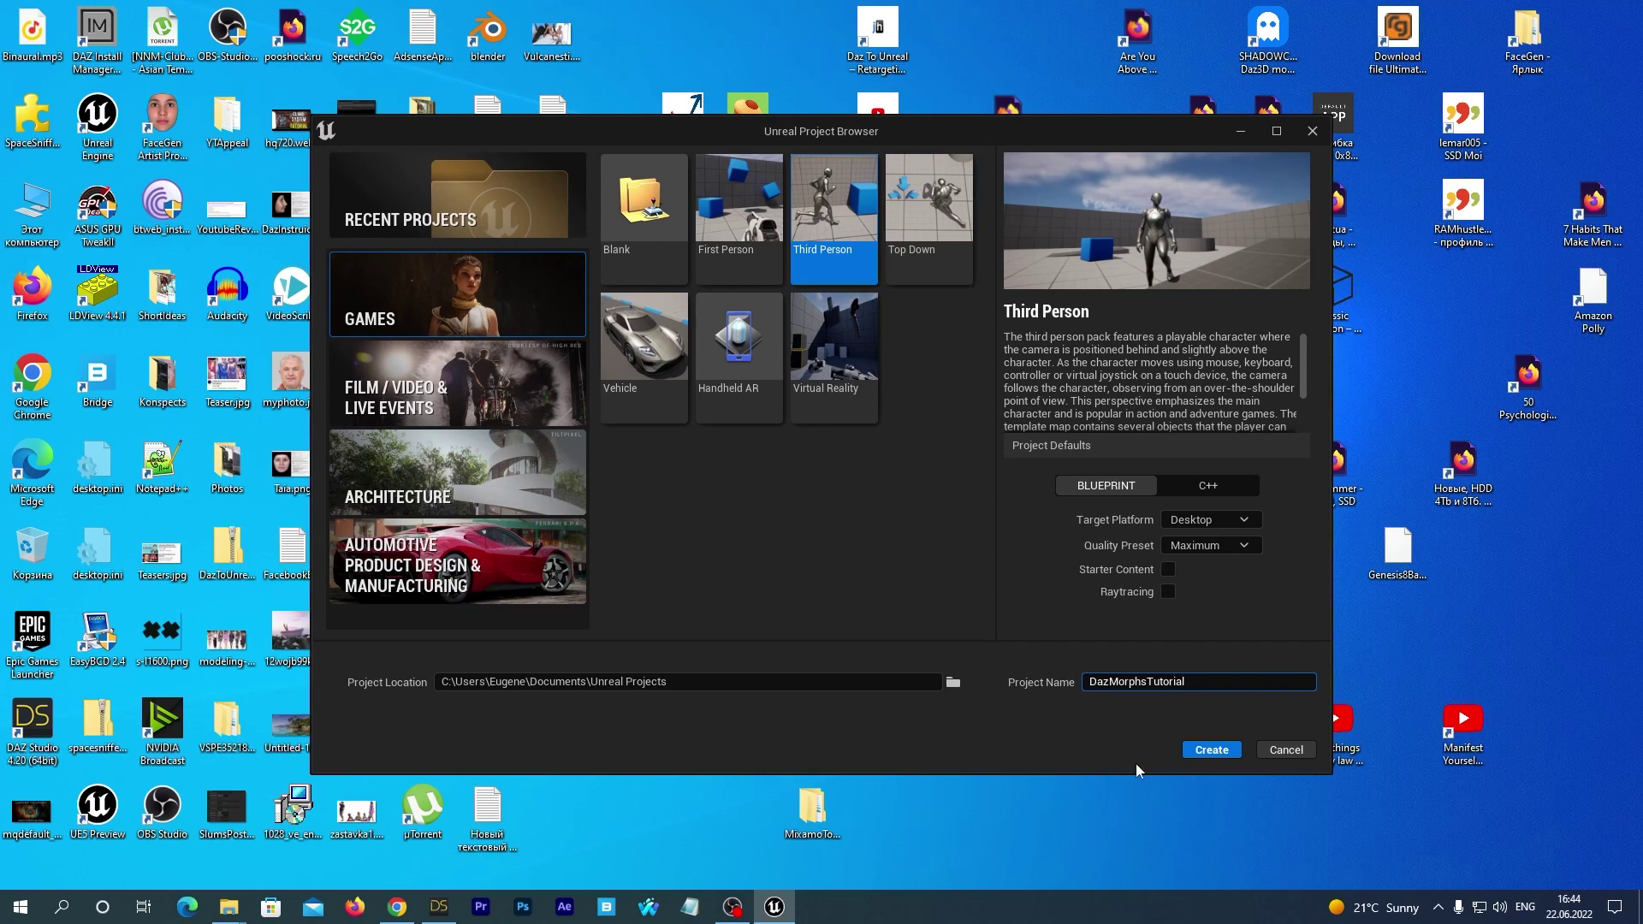
pyautogui.click(1207, 753)
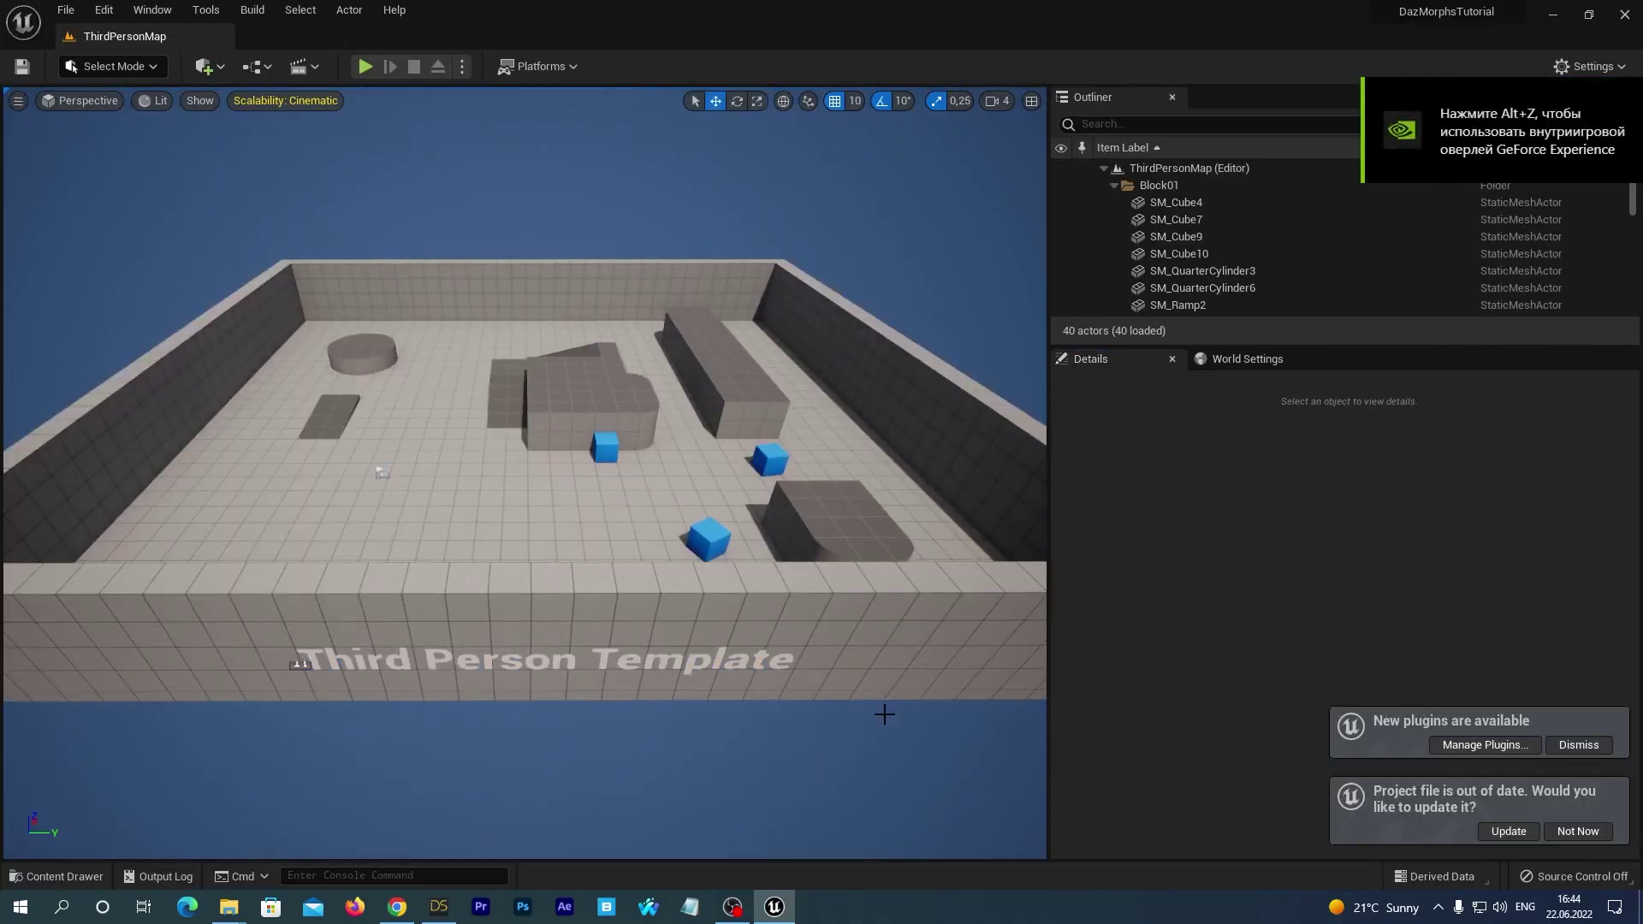
# - Update the out-of-date DazMorphsTutorial project file and open the Edit menu
pyautogui.click(1507, 831)
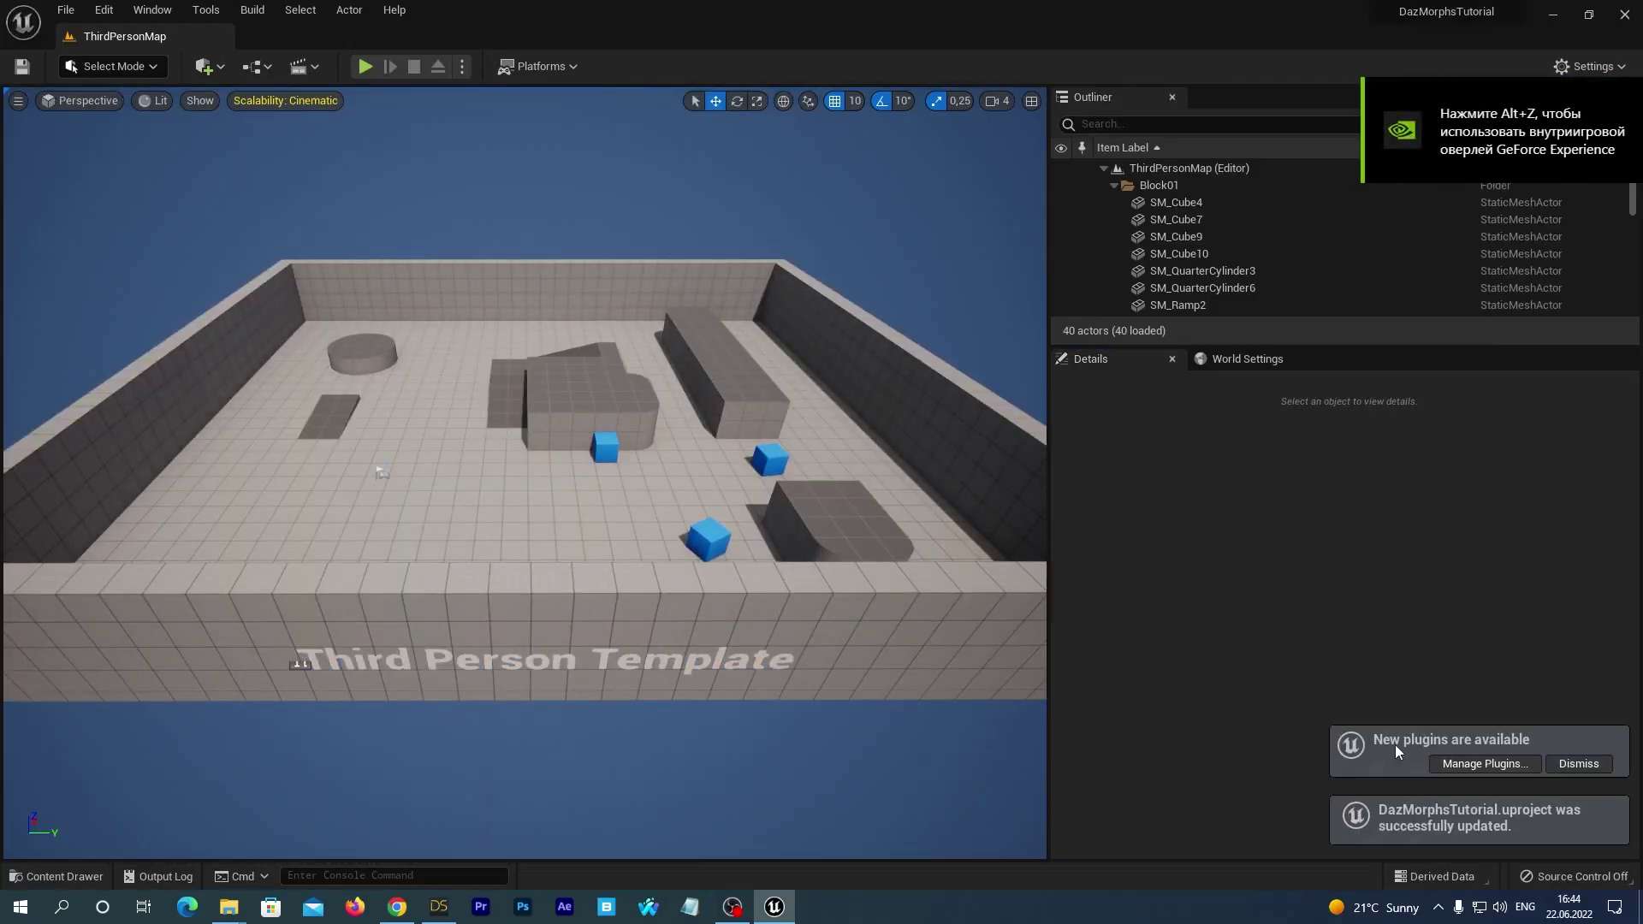
pyautogui.click(104, 10)
# - Enable the DazToUnreal plugin found by searching 'daz', restart the editor, and close Plugins
pyautogui.click(166, 282)
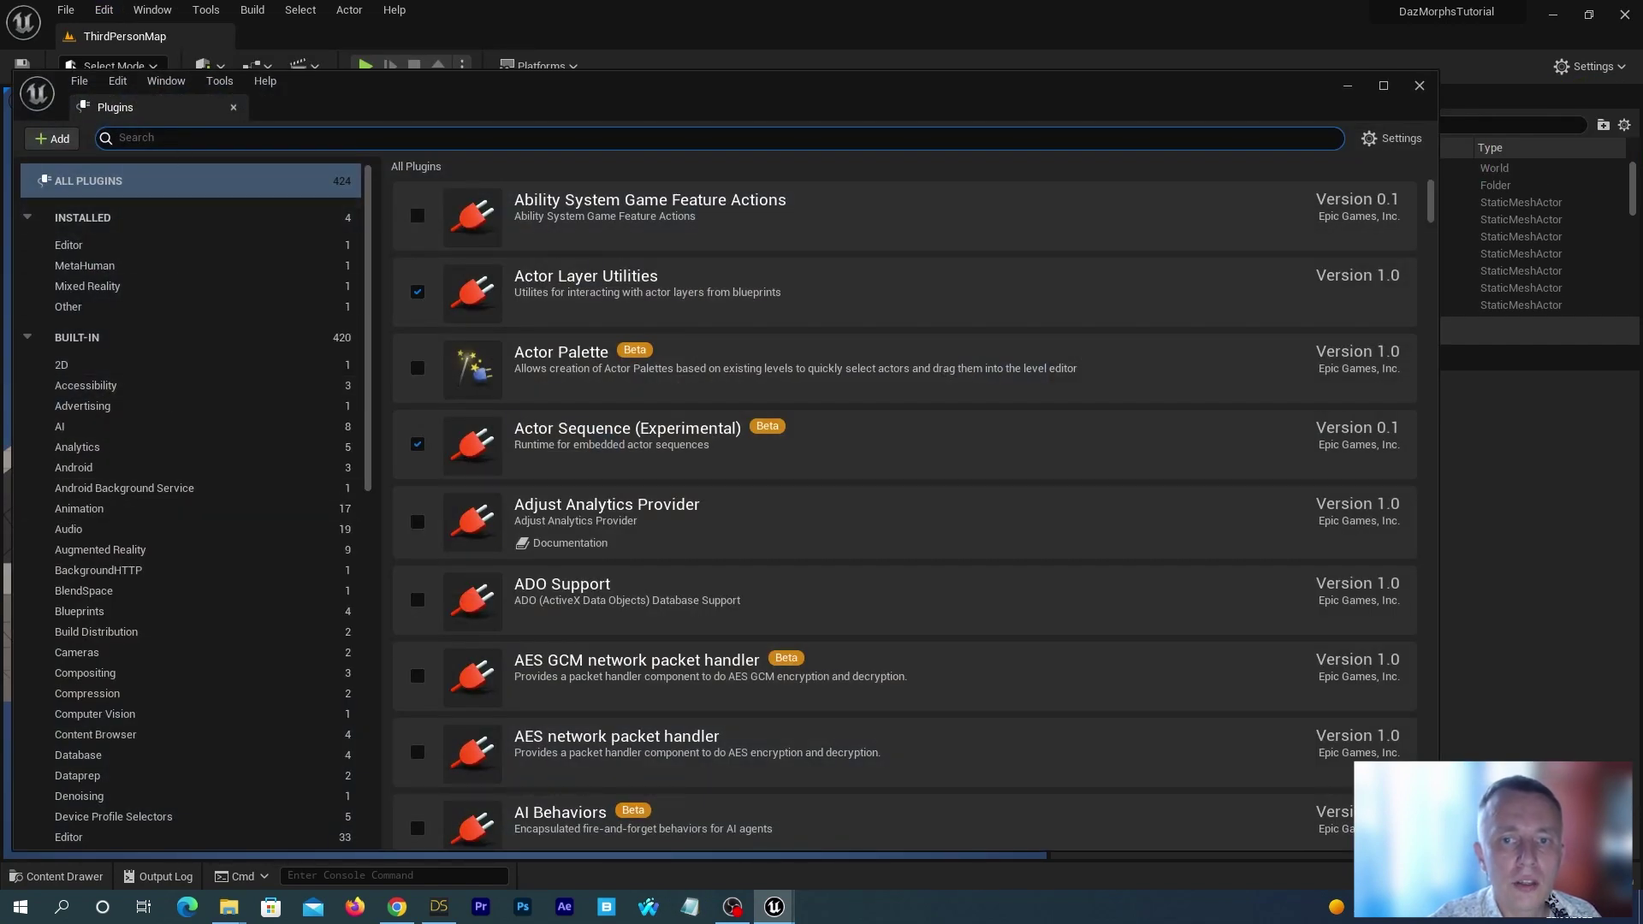
pyautogui.write('daz')
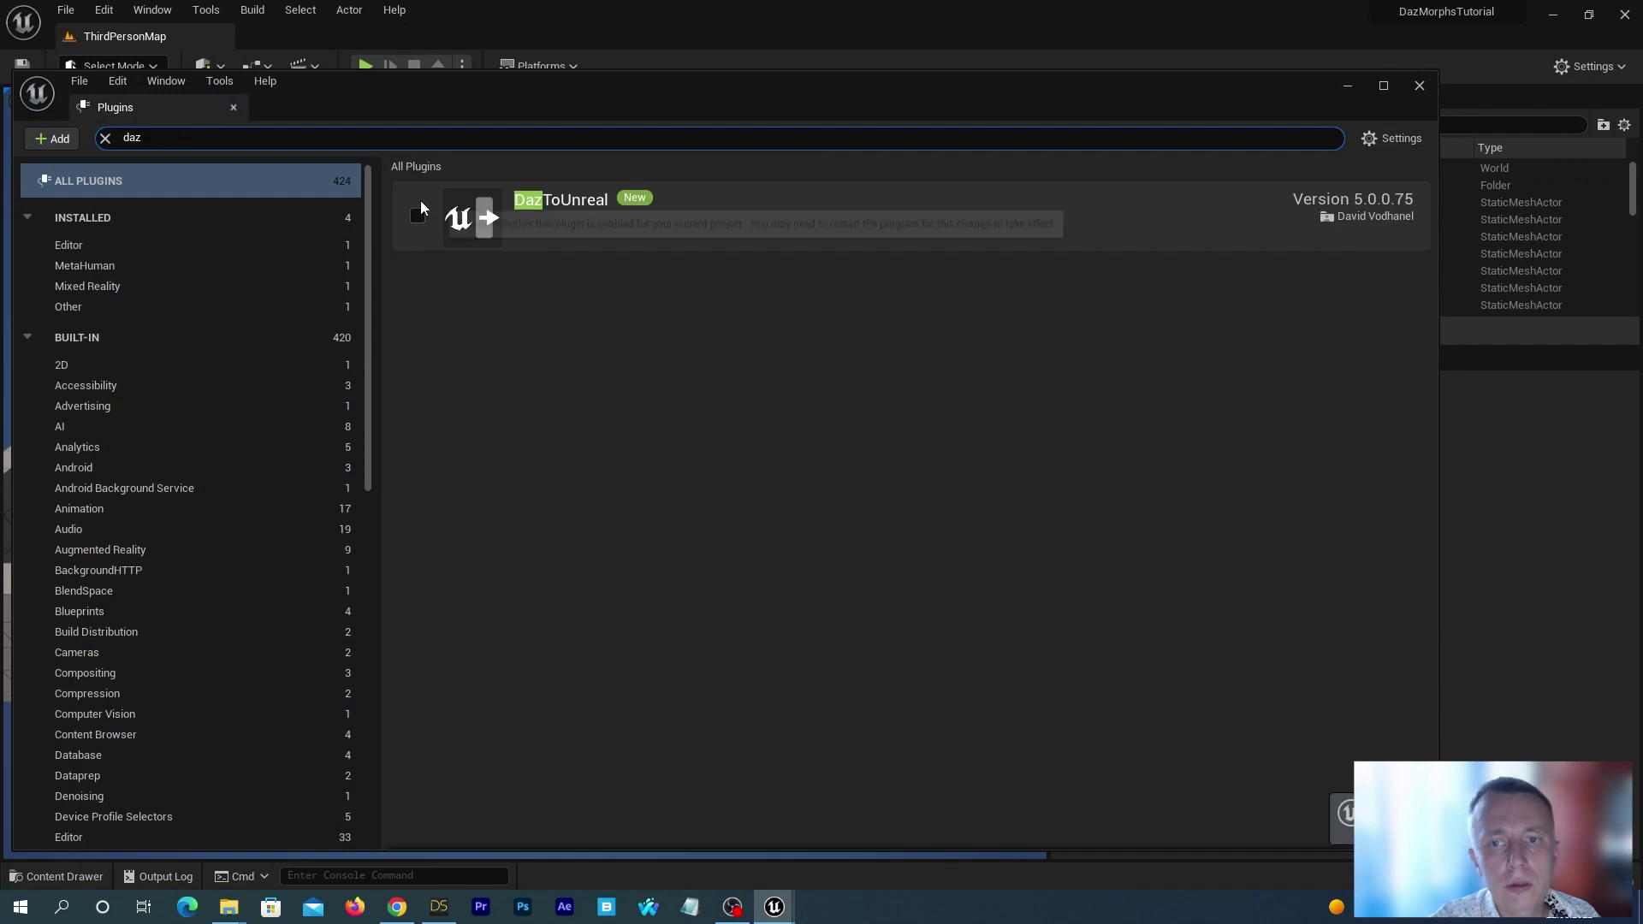
pyautogui.click(418, 215)
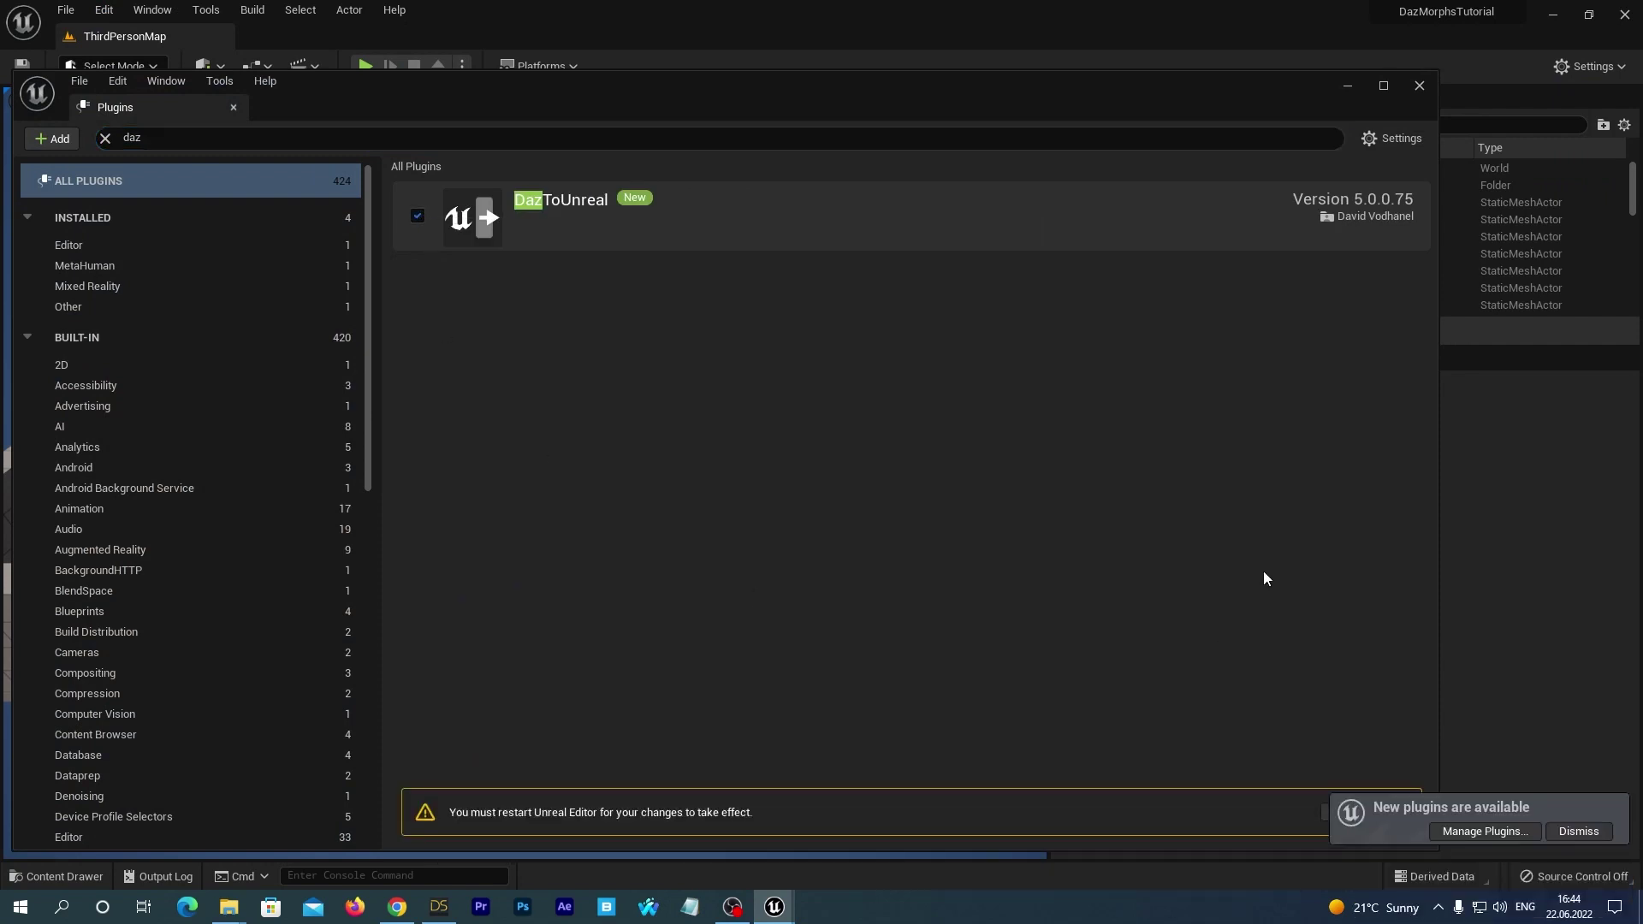
pyautogui.moveTo(1110, 86); pyautogui.dragTo(1089, 55)
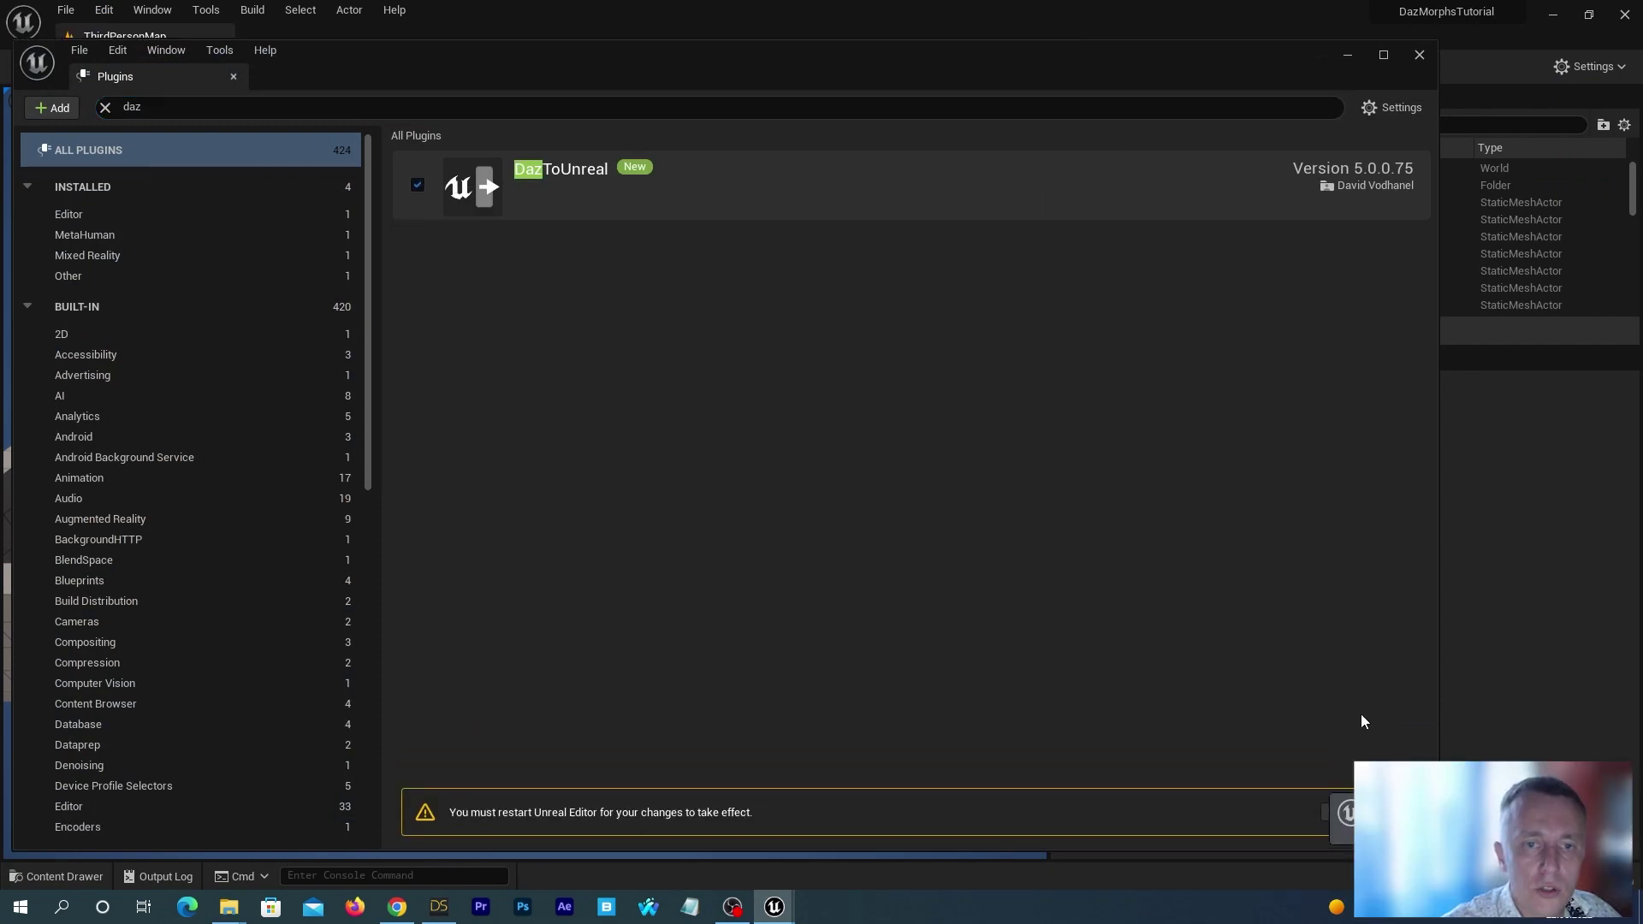
pyautogui.click(1362, 812)
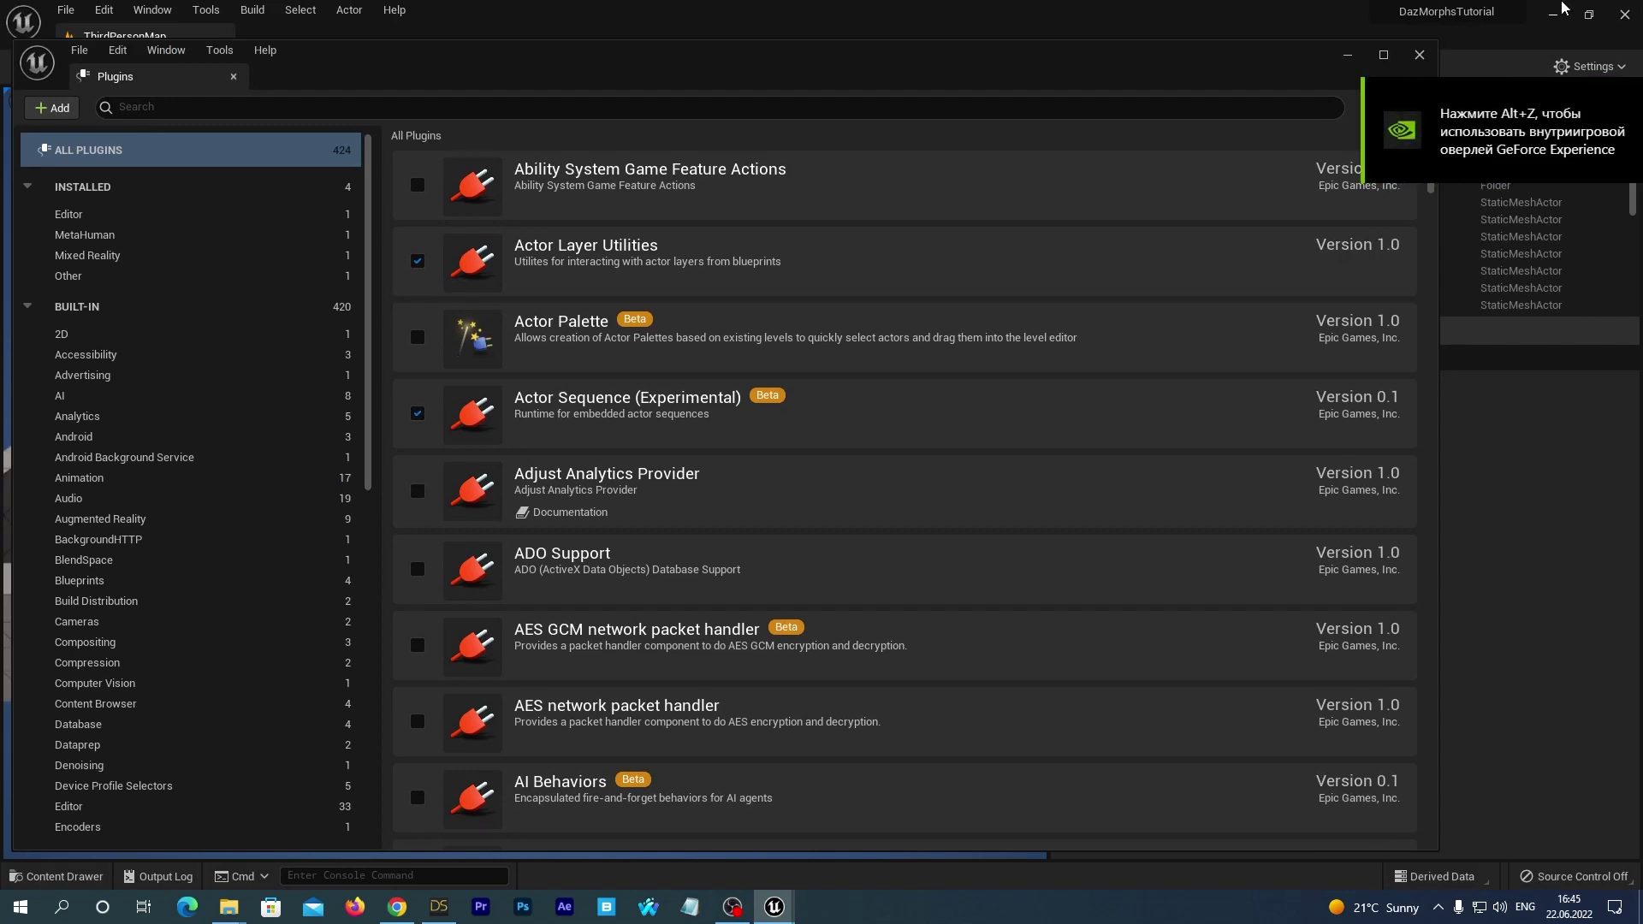
pyautogui.click(1419, 55)
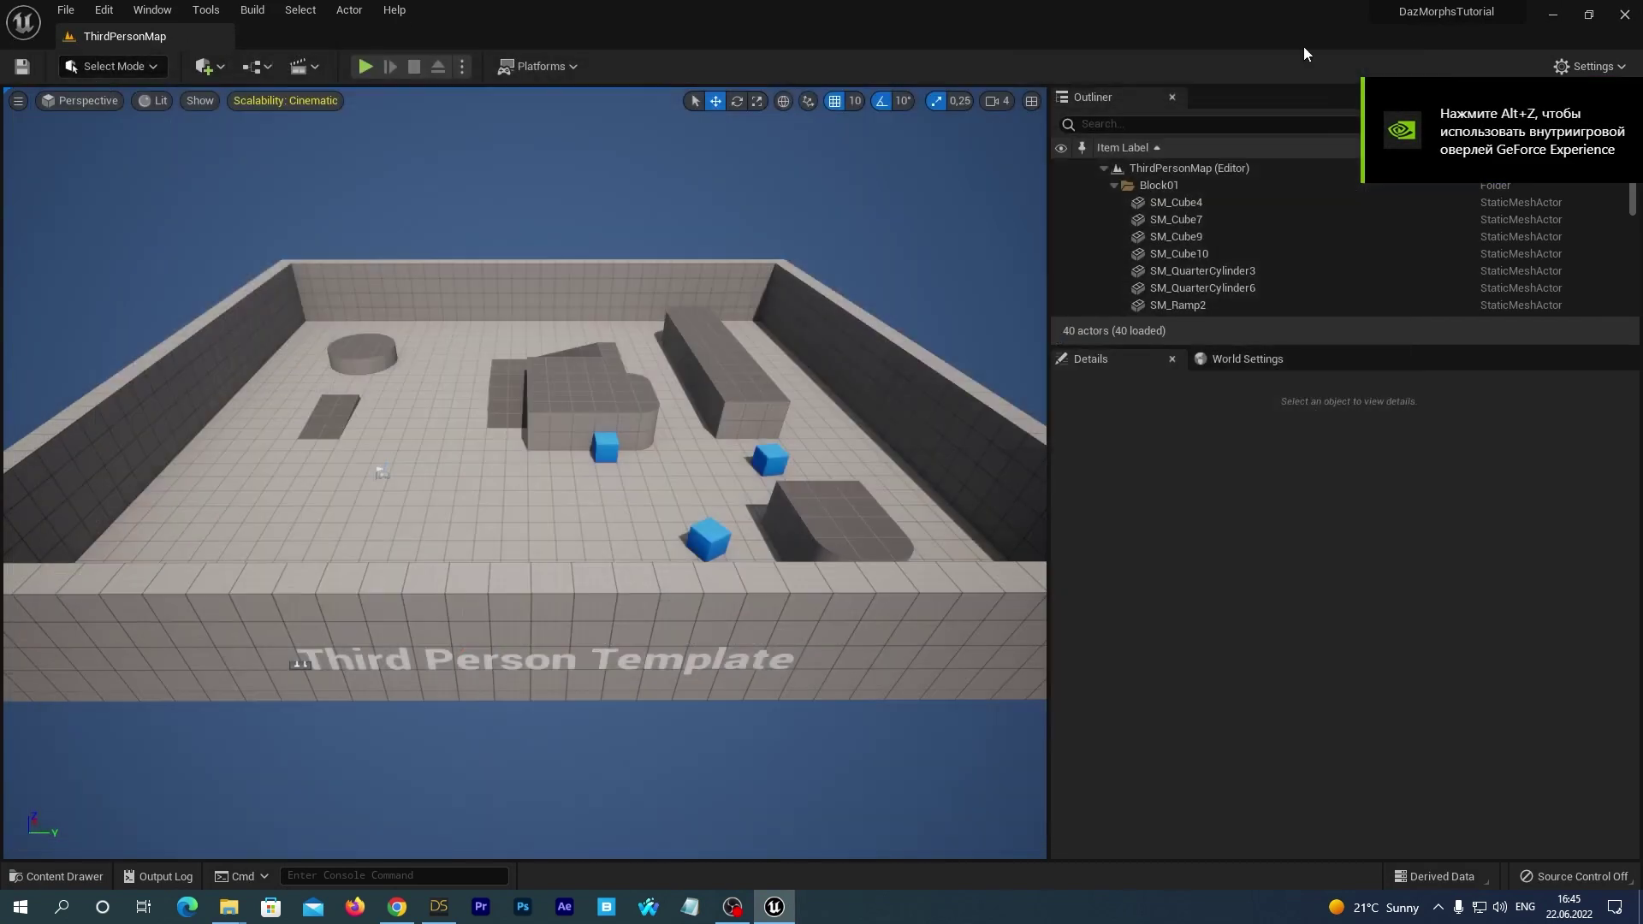
# - In Project Settings' Daz to Unreal section, enable Fix Bone Rotations and Zero Root Rotation on Import
pyautogui.click(104, 9)
pyautogui.click(160, 270)
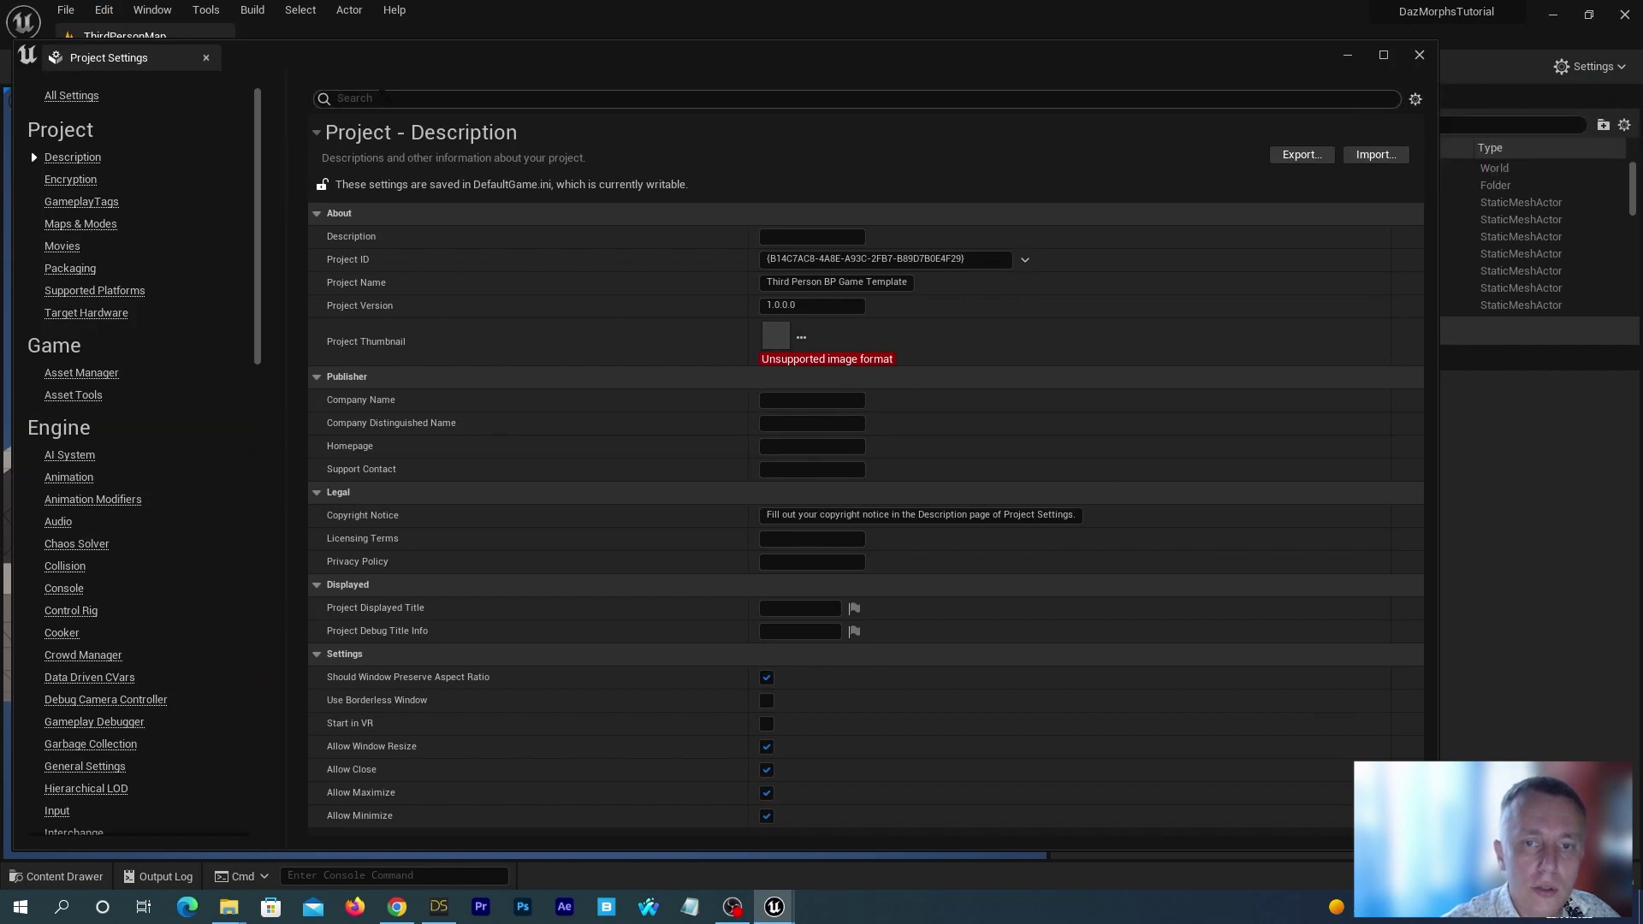
pyautogui.scroll(-8, 145, 610)
pyautogui.scroll(-9, 145, 609)
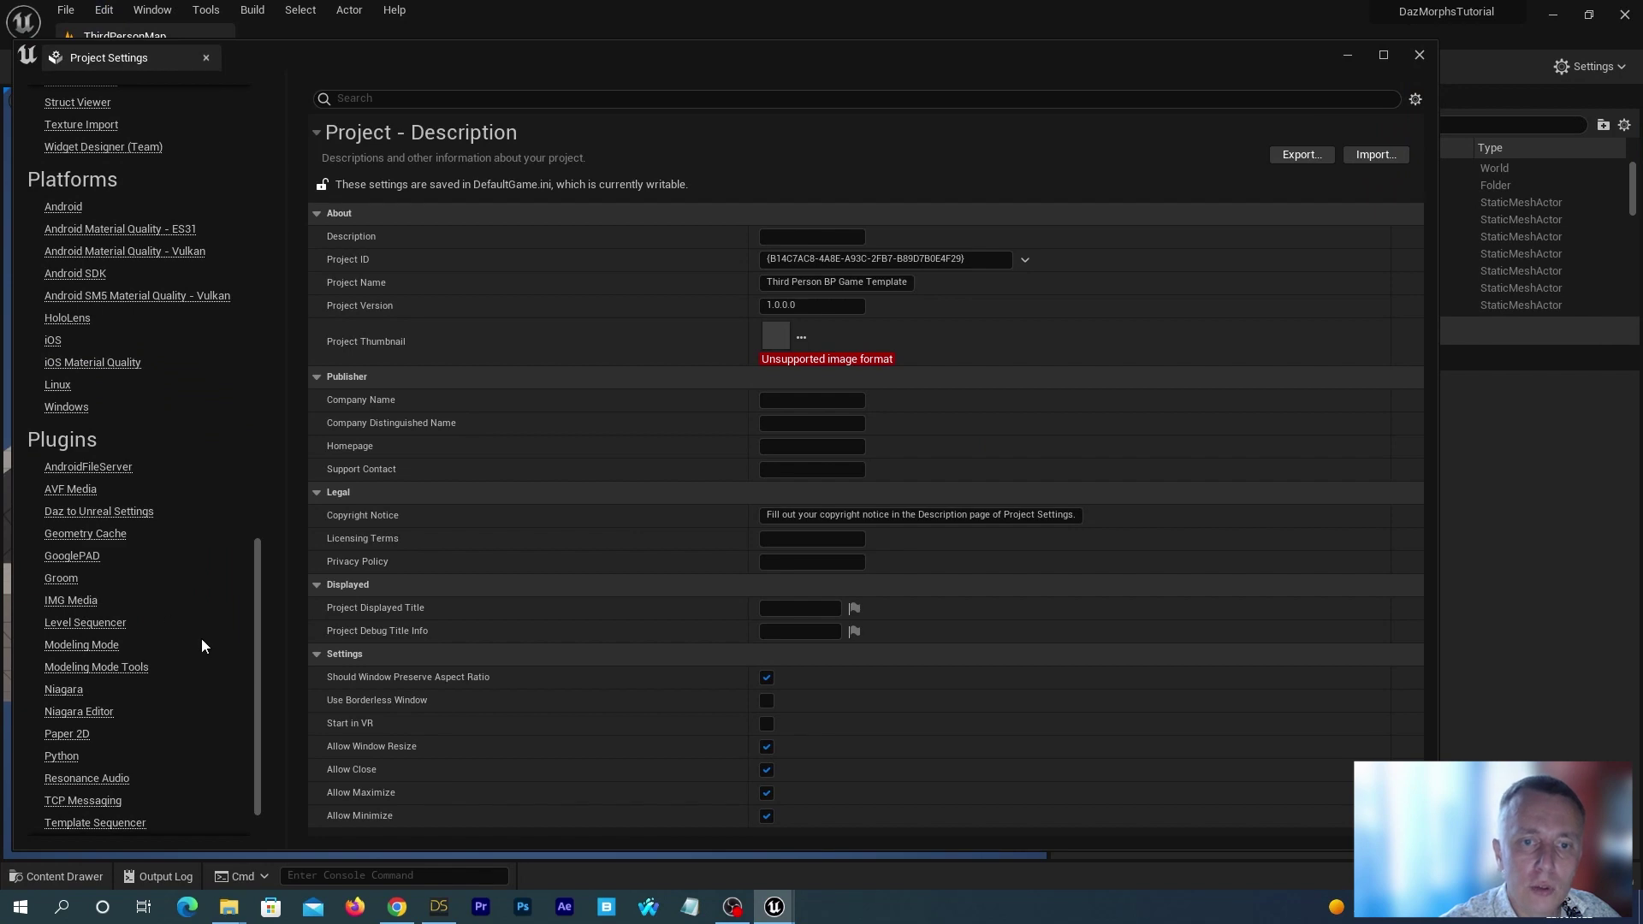
pyautogui.scroll(-1, 197, 644)
pyautogui.click(99, 460)
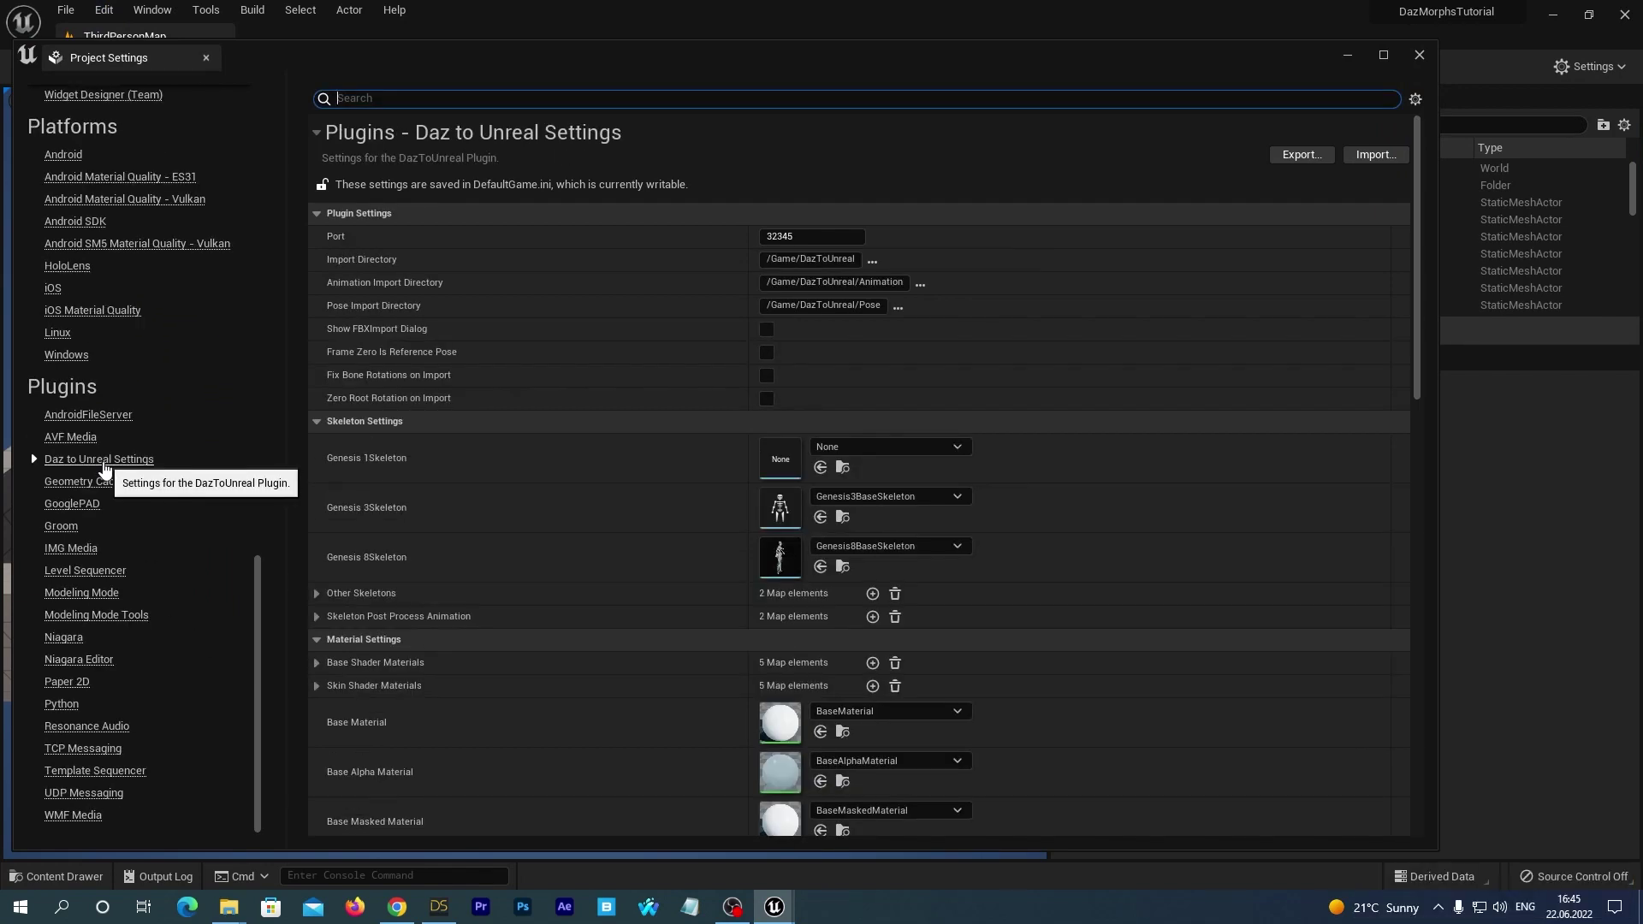
pyautogui.click(766, 376)
pyautogui.click(767, 399)
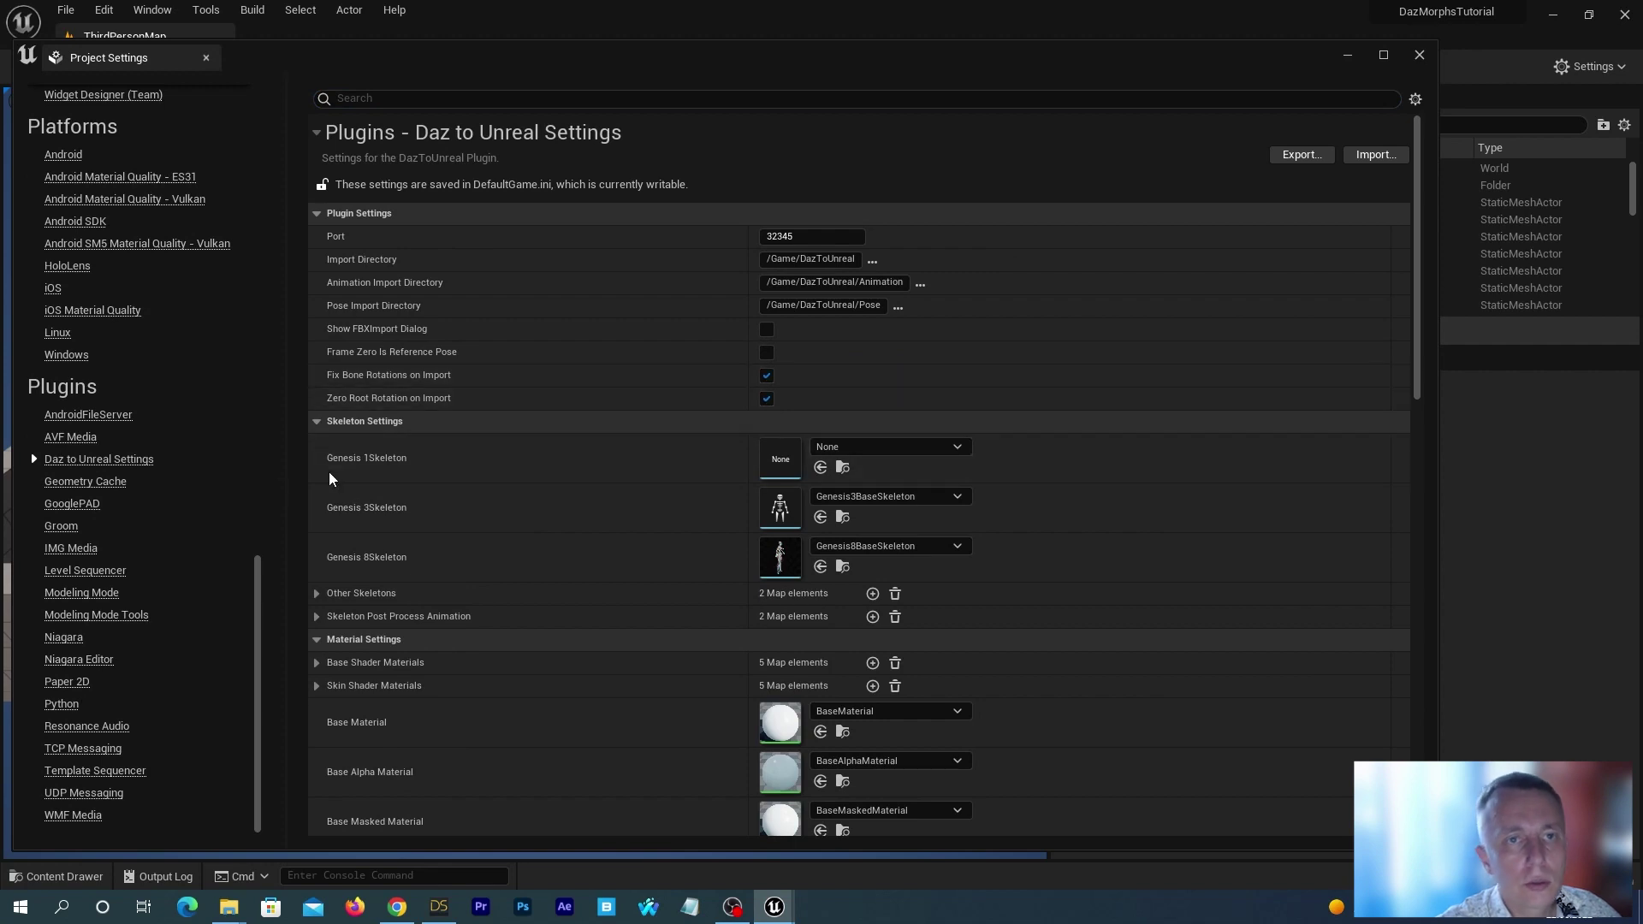
# - Close the settings, switch to the DazGirl scene in DAZ Studio, and open the File menu
pyautogui.click(1418, 55)
pyautogui.hotkey('ctrl', 'space')
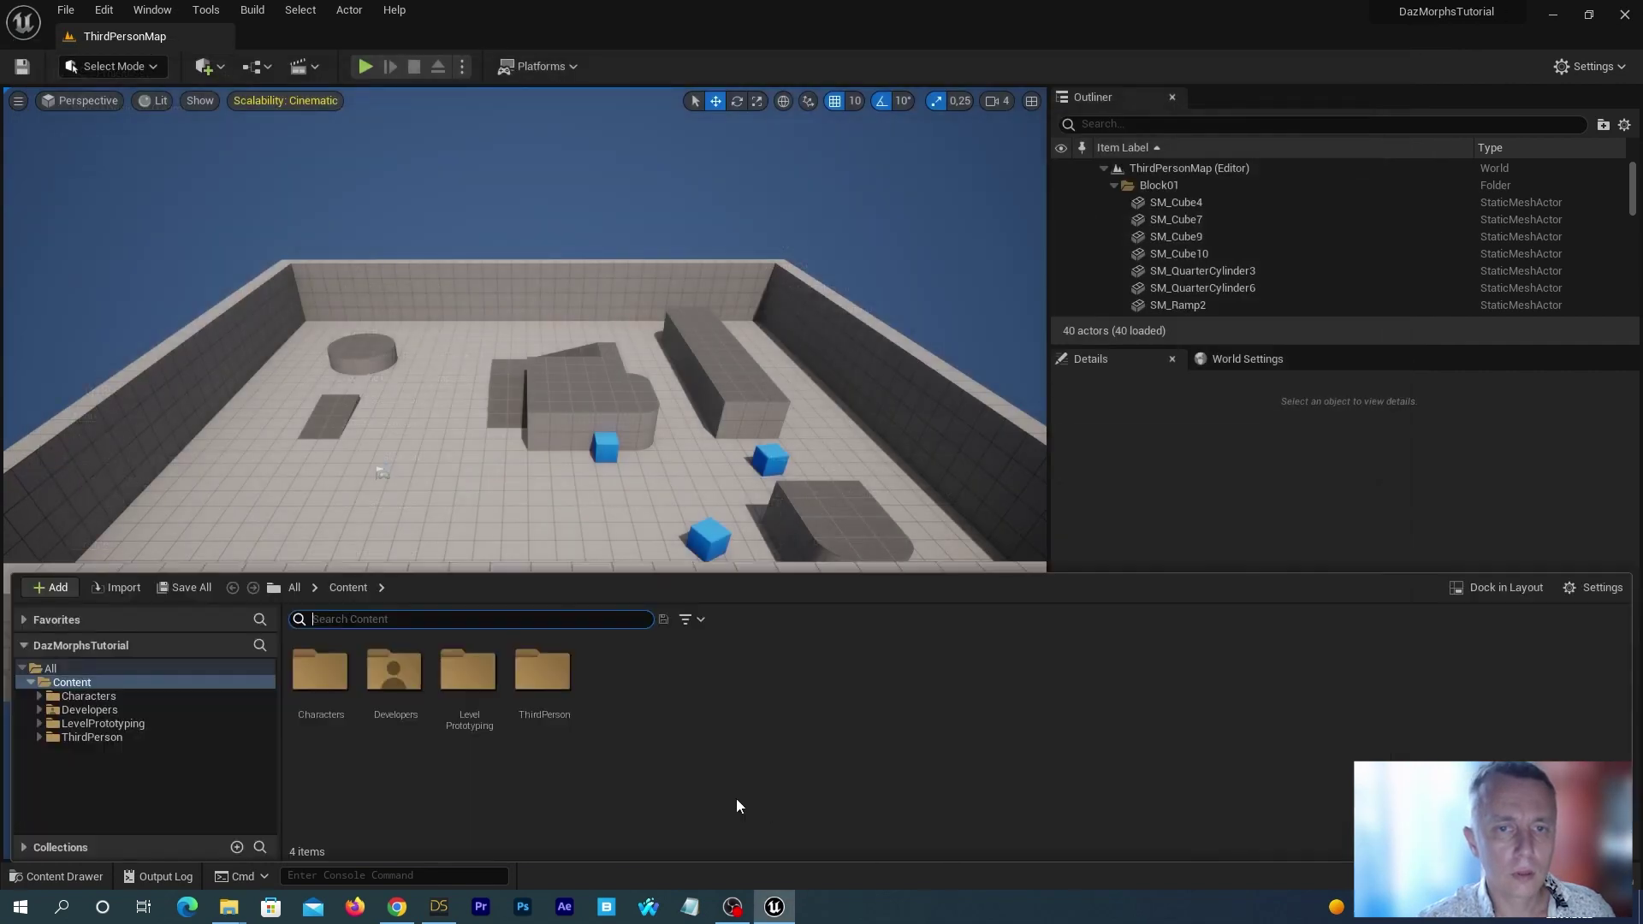
pyautogui.click(438, 906)
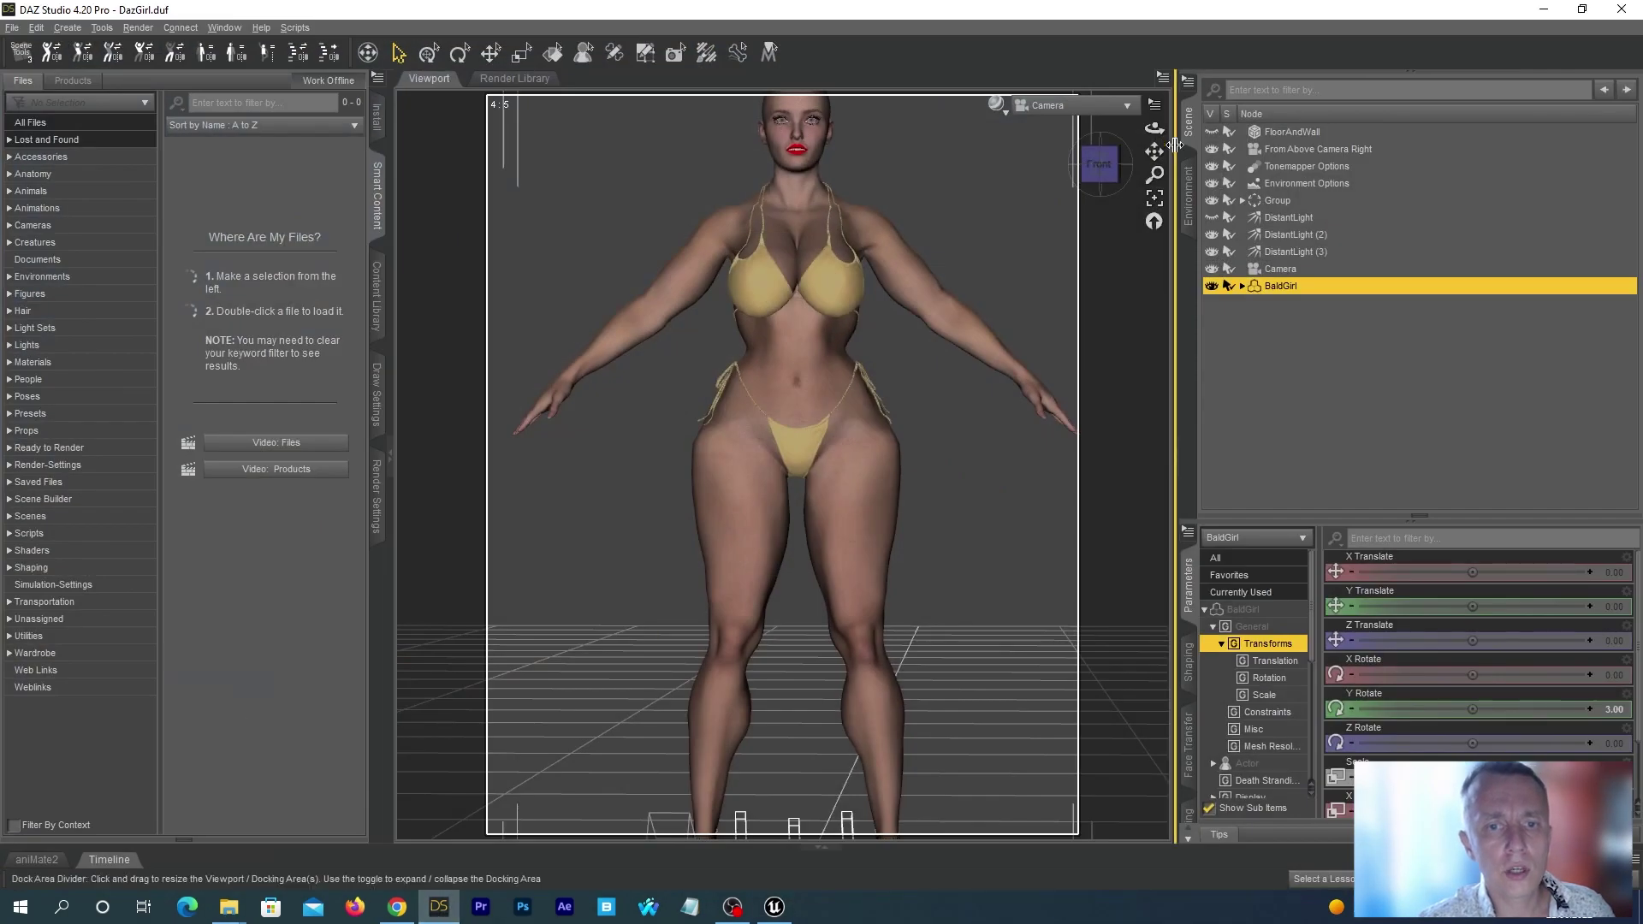
pyautogui.moveTo(1154, 128)
pyautogui.mouseDown()
pyautogui.moveTo(1129, 130)
pyautogui.moveTo(1155, 141)
pyautogui.mouseUp()
pyautogui.click(12, 28)
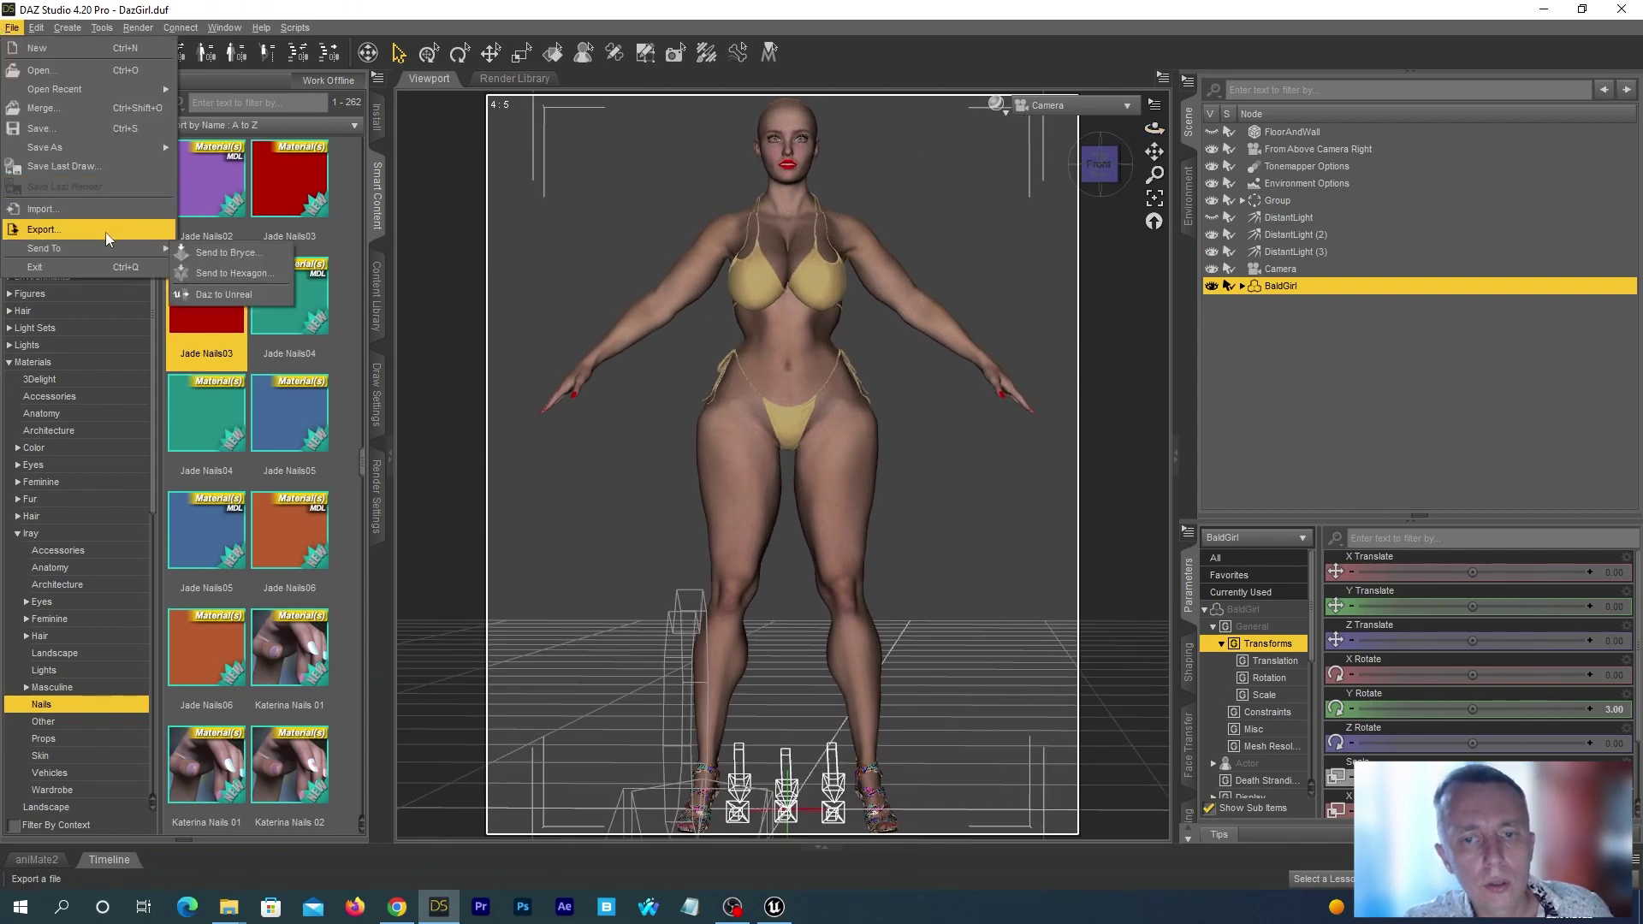
# - Start a Daz to Unreal export and filter the morph chooser by 'bre'
pyautogui.moveTo(105, 249)
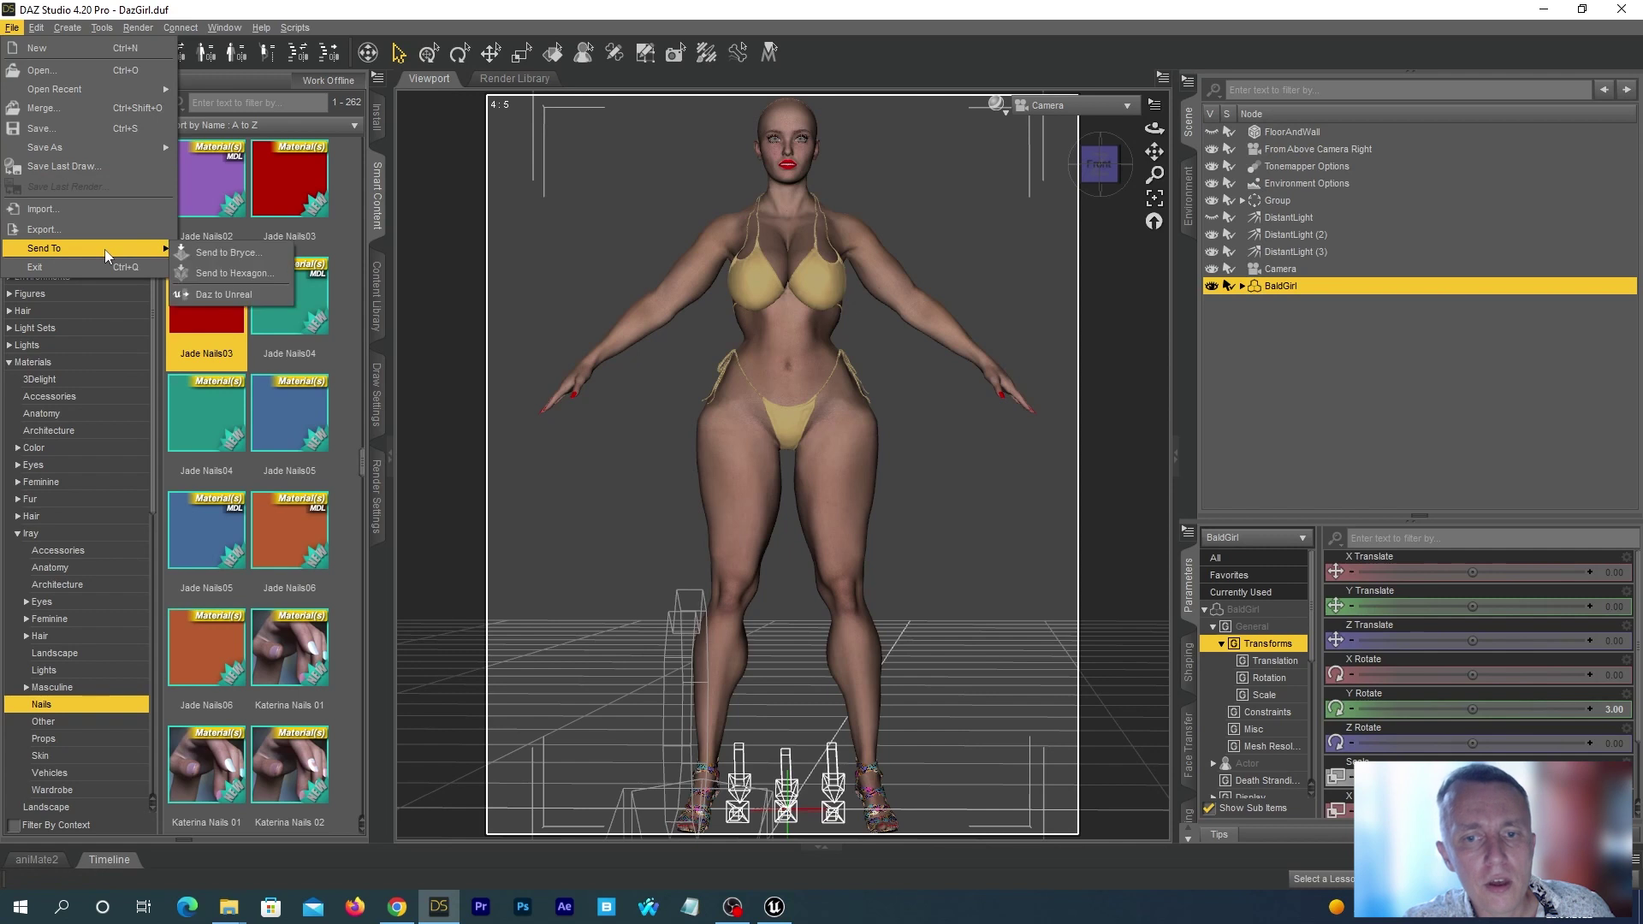
pyautogui.click(215, 294)
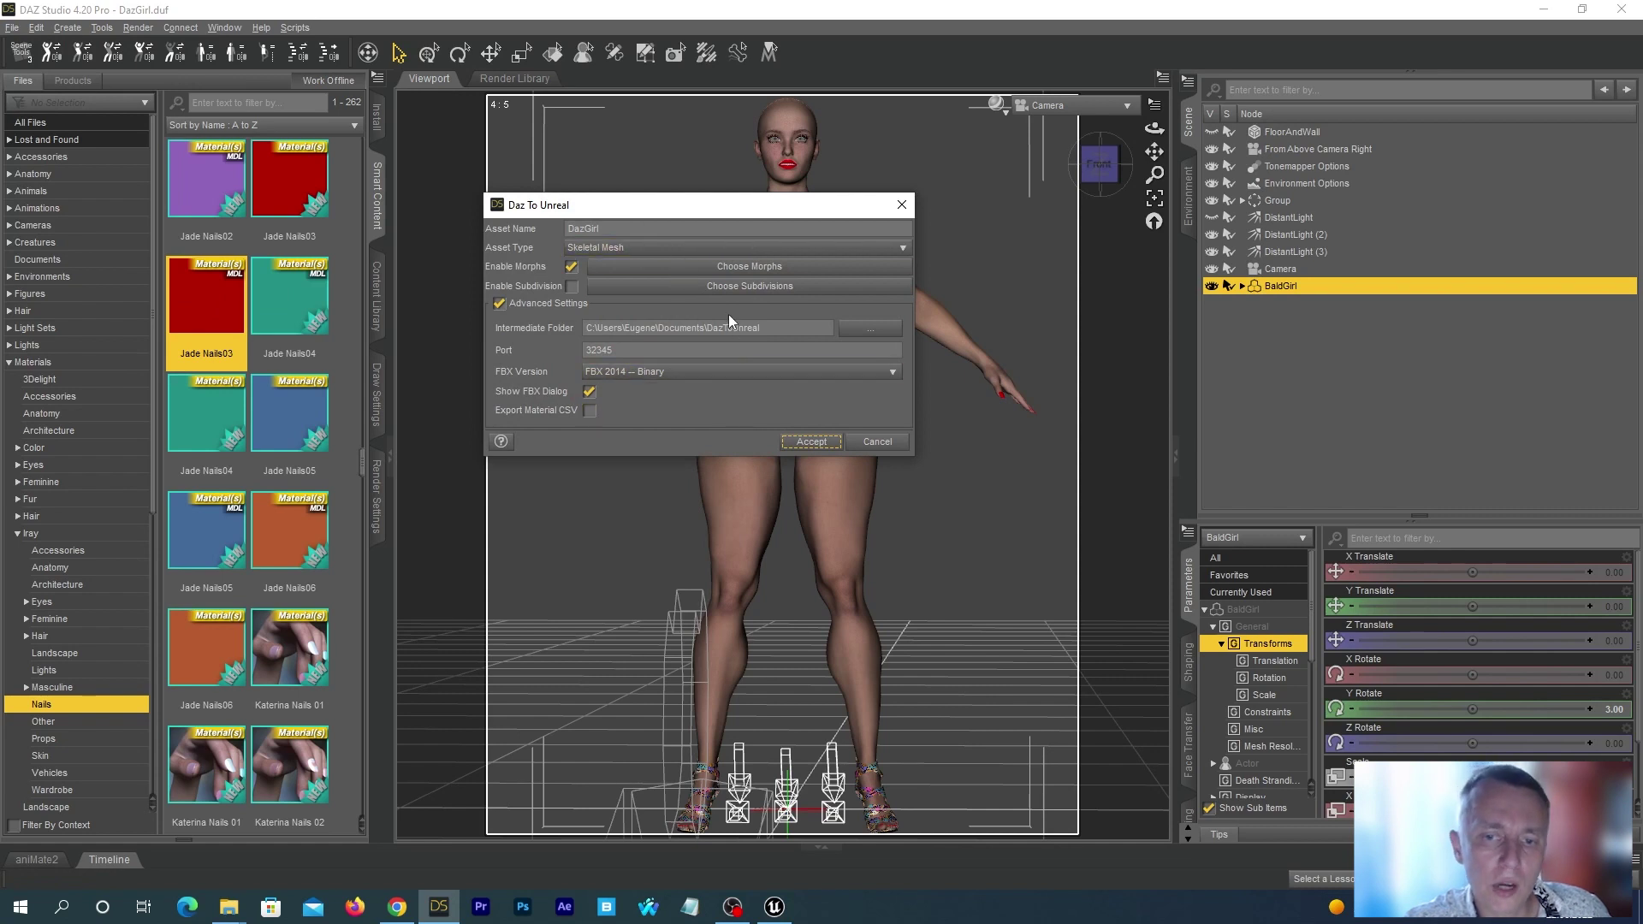
pyautogui.click(710, 267)
pyautogui.write('breasts')
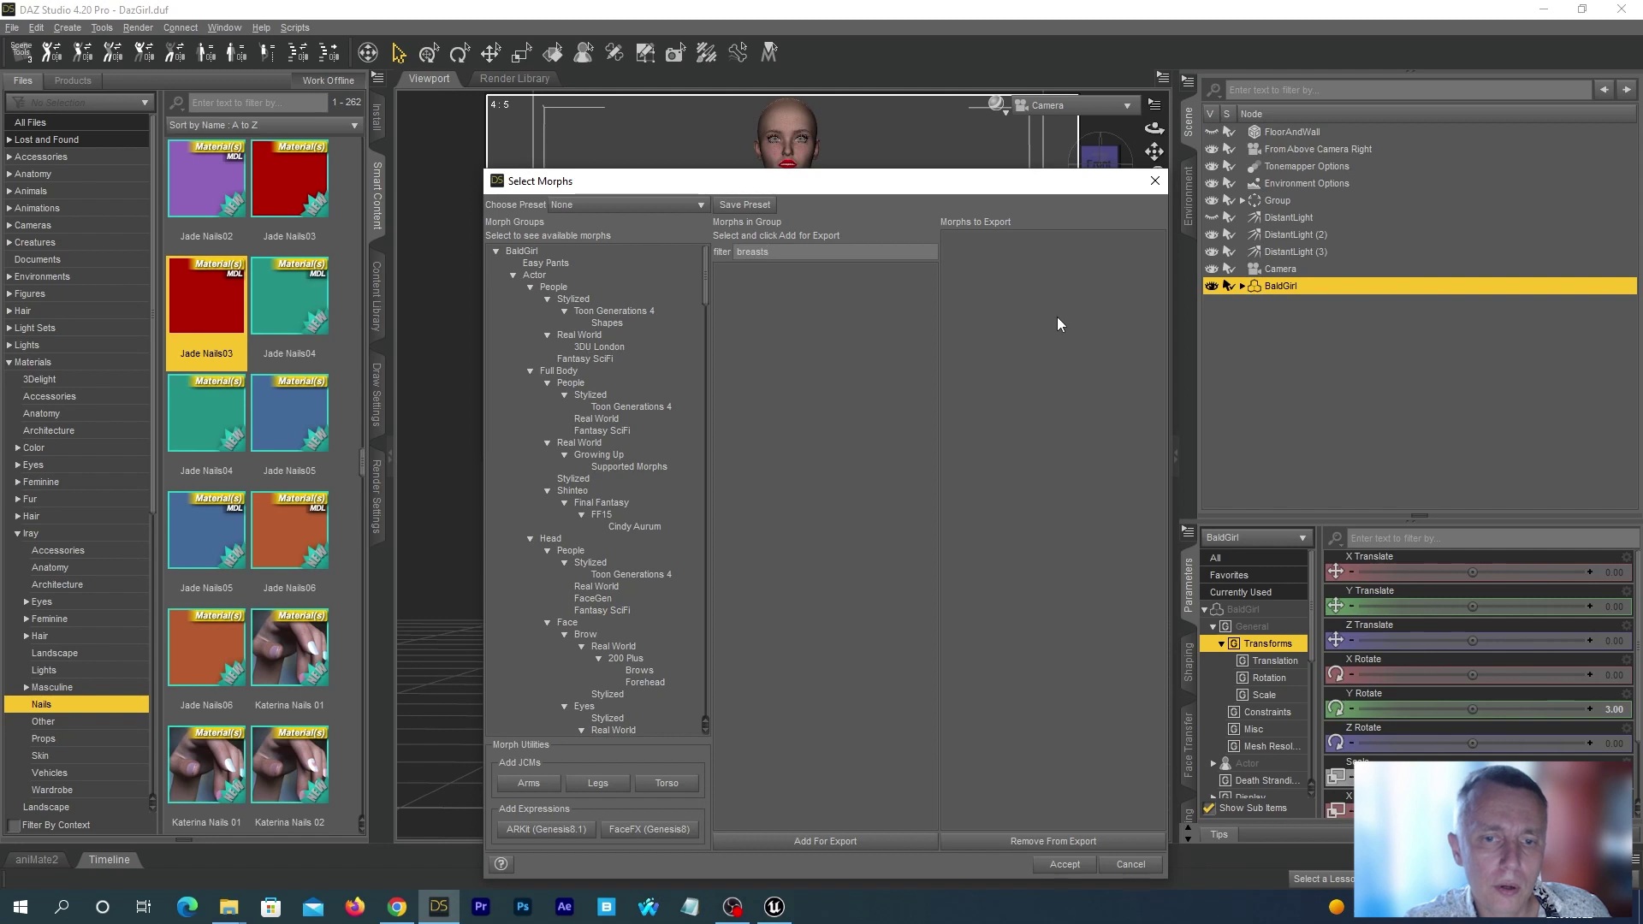
# - Add the Breasts Up-Down and Breasts Side-Side morphs to the export list
pyautogui.click(522, 251)
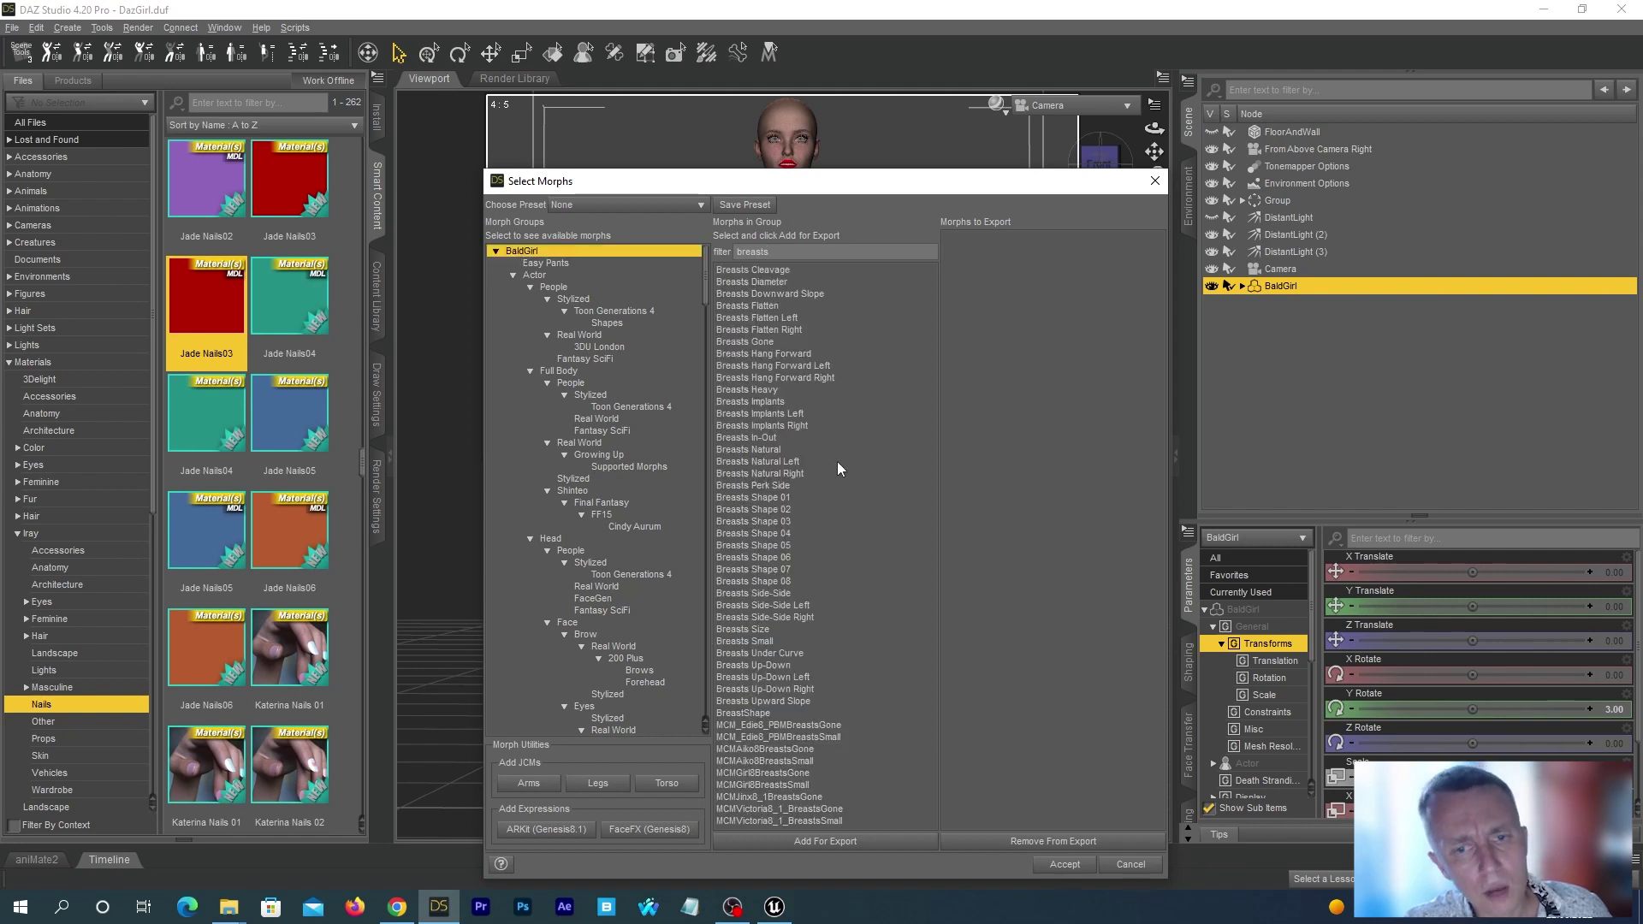
pyautogui.write('asts up')
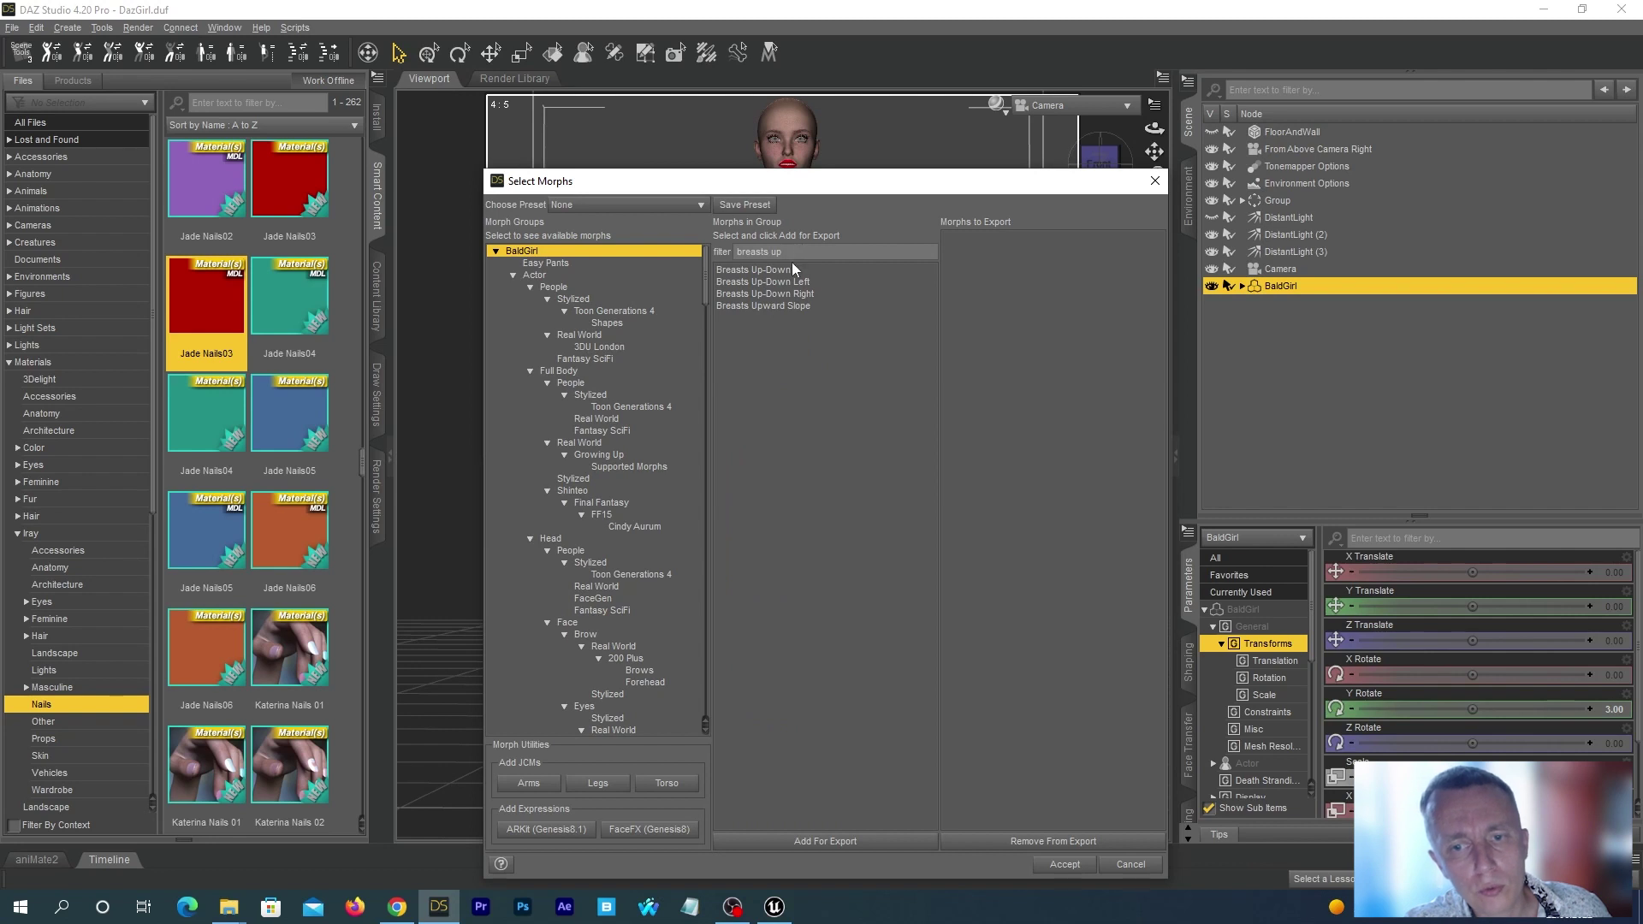
pyautogui.click(773, 269)
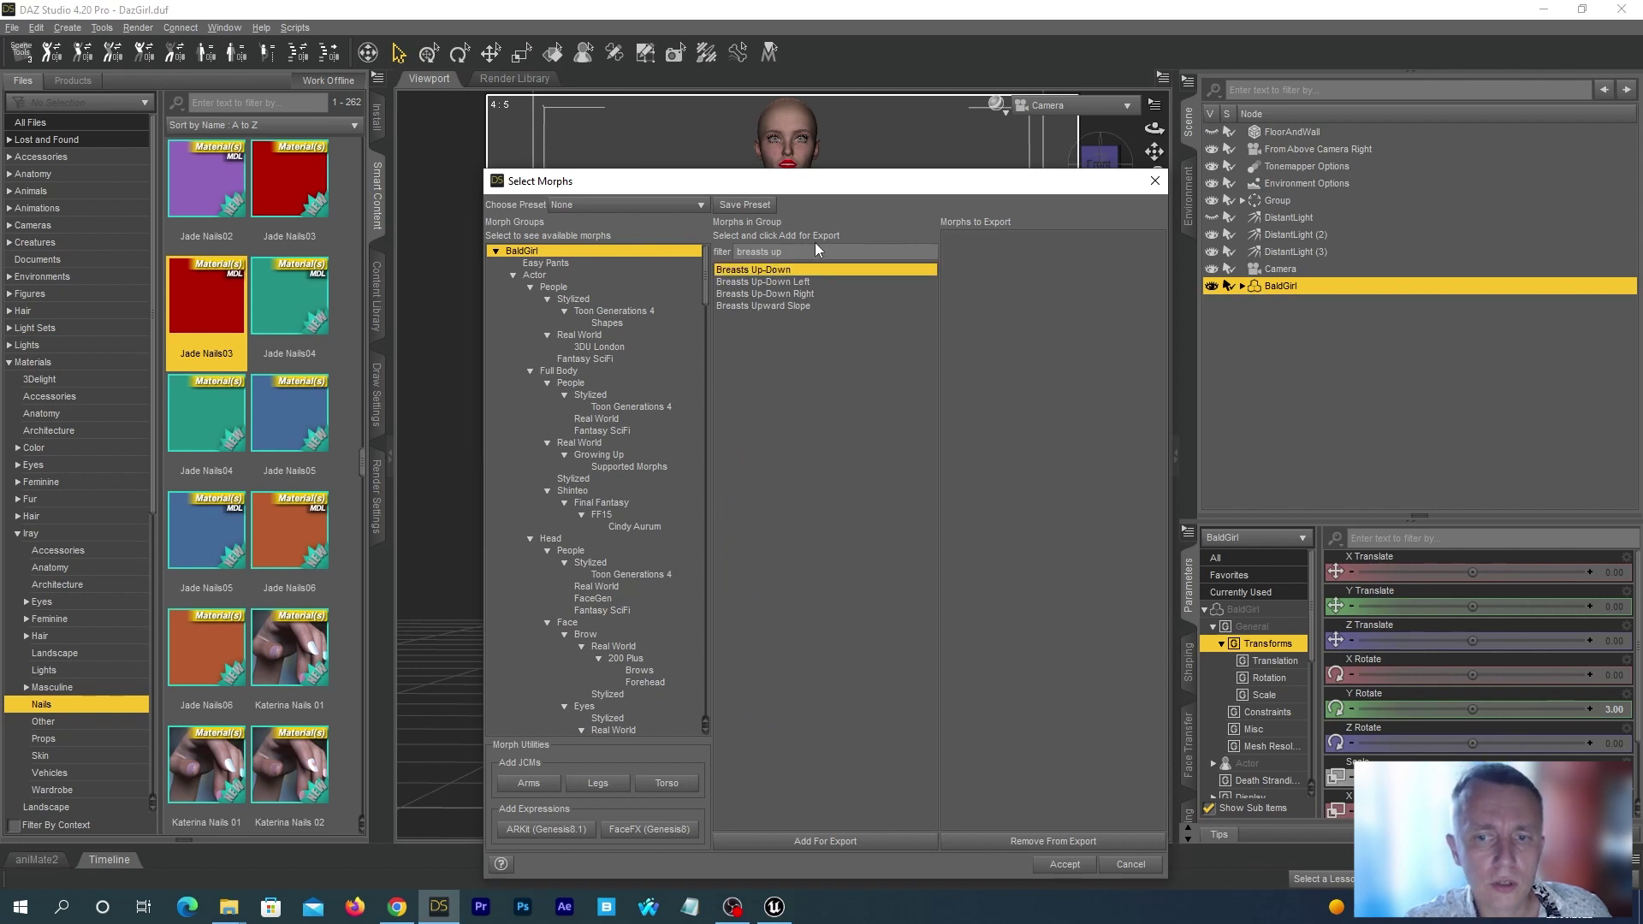
pyautogui.click(774, 840)
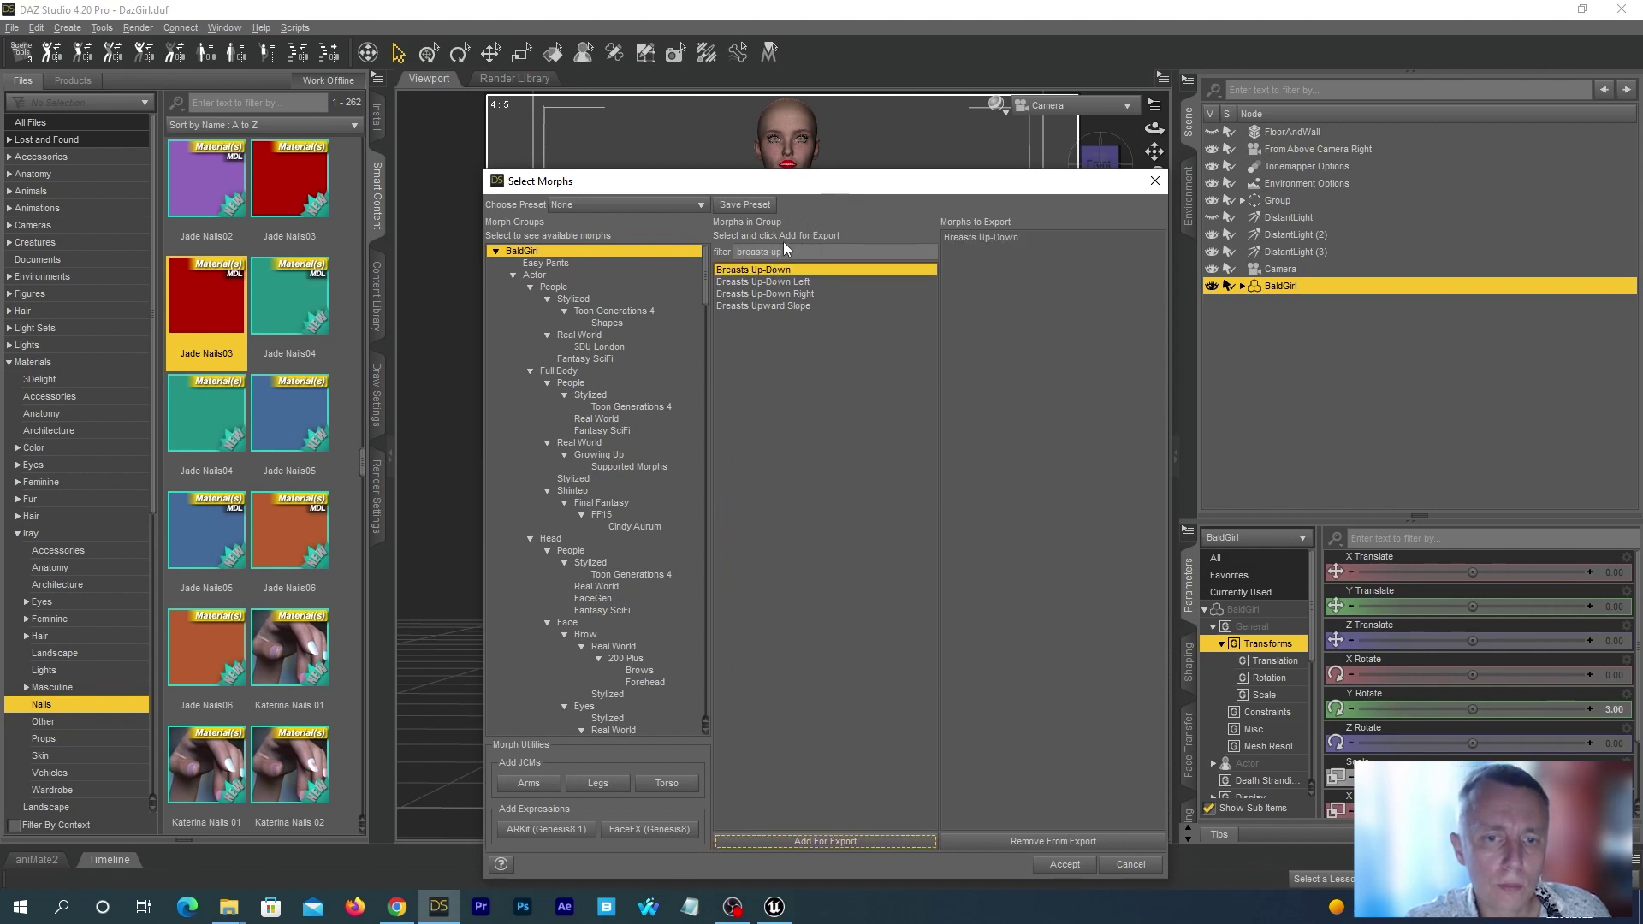
pyautogui.click(779, 252)
pyautogui.press('BackSpace')
pyautogui.press('BackSpace')
pyautogui.press('BackSpace')
pyautogui.press('BackSpace')
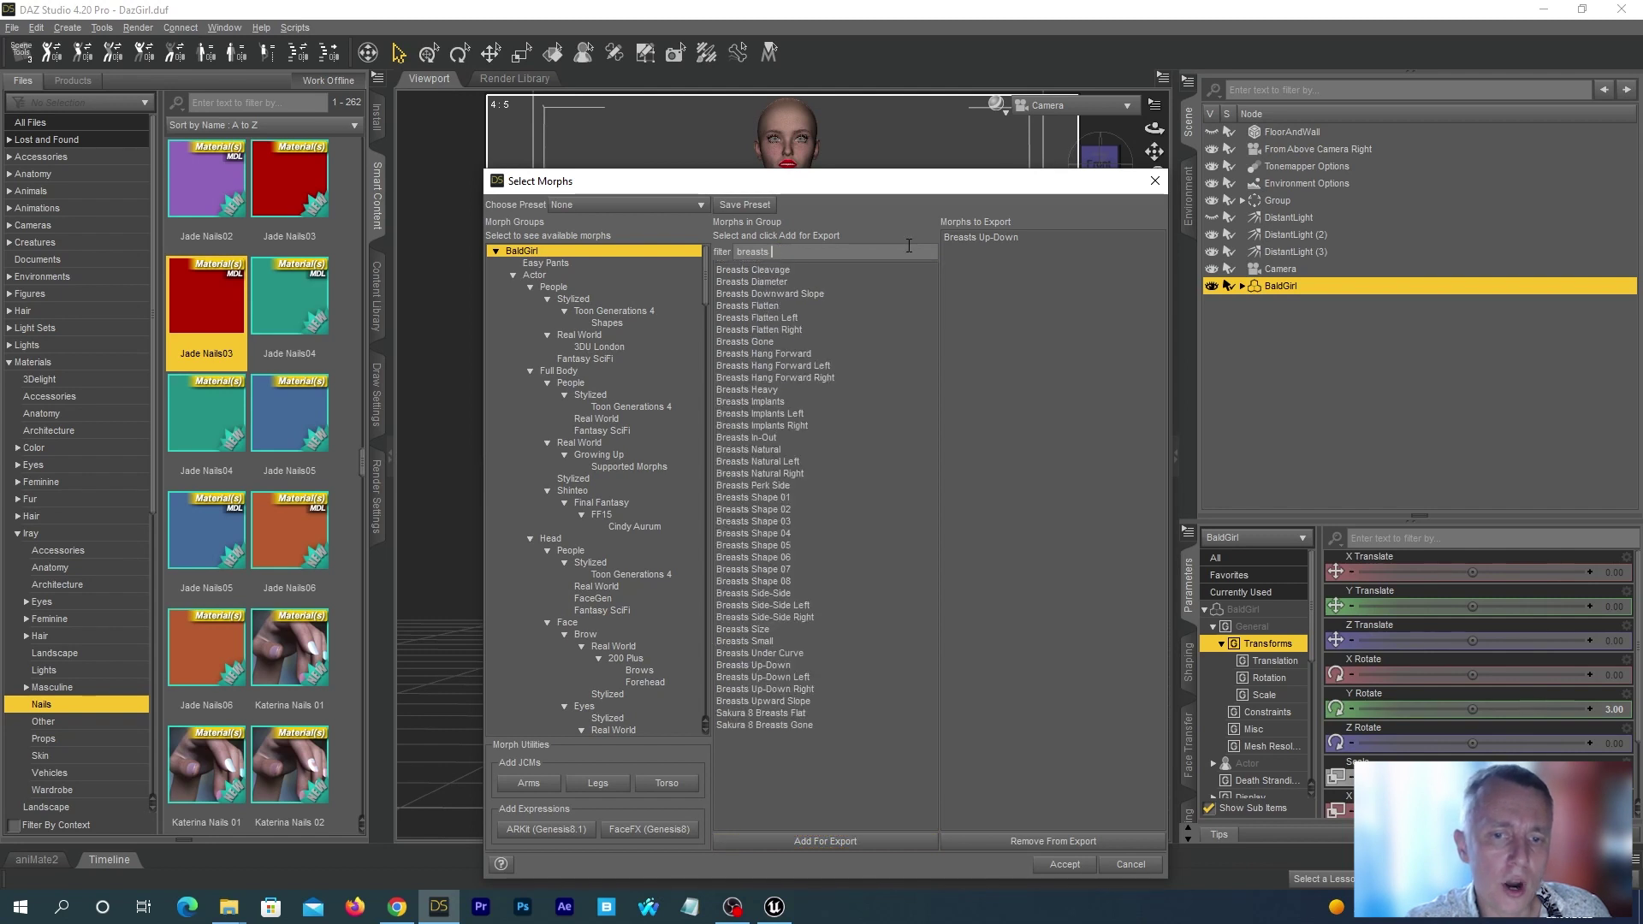
pyautogui.write('s side')
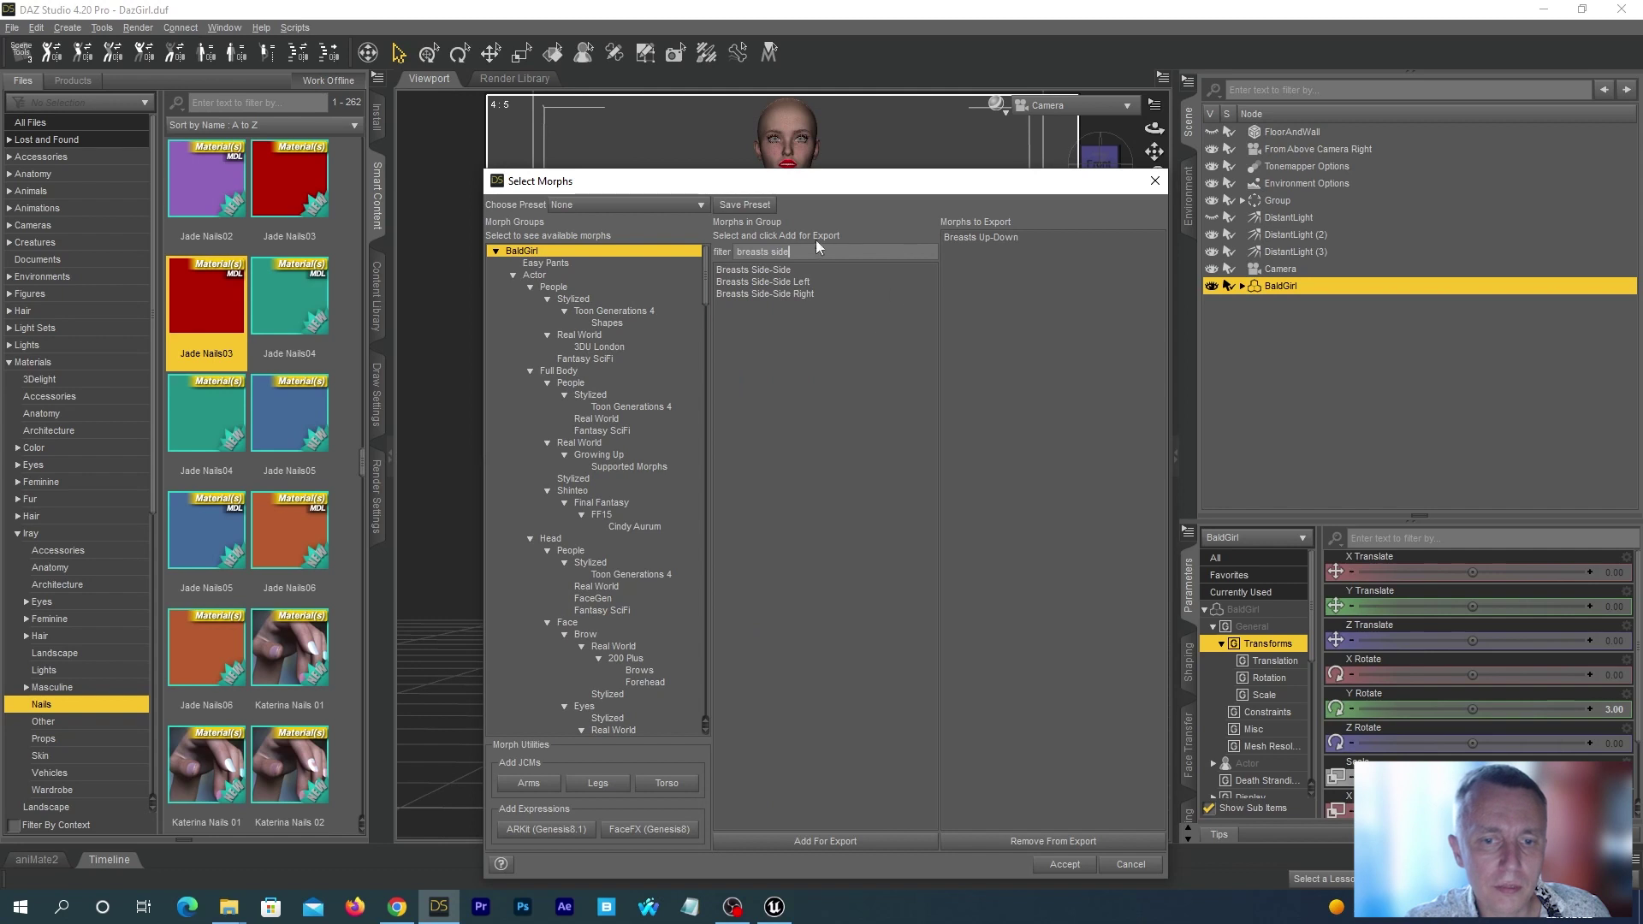
pyautogui.click(768, 270)
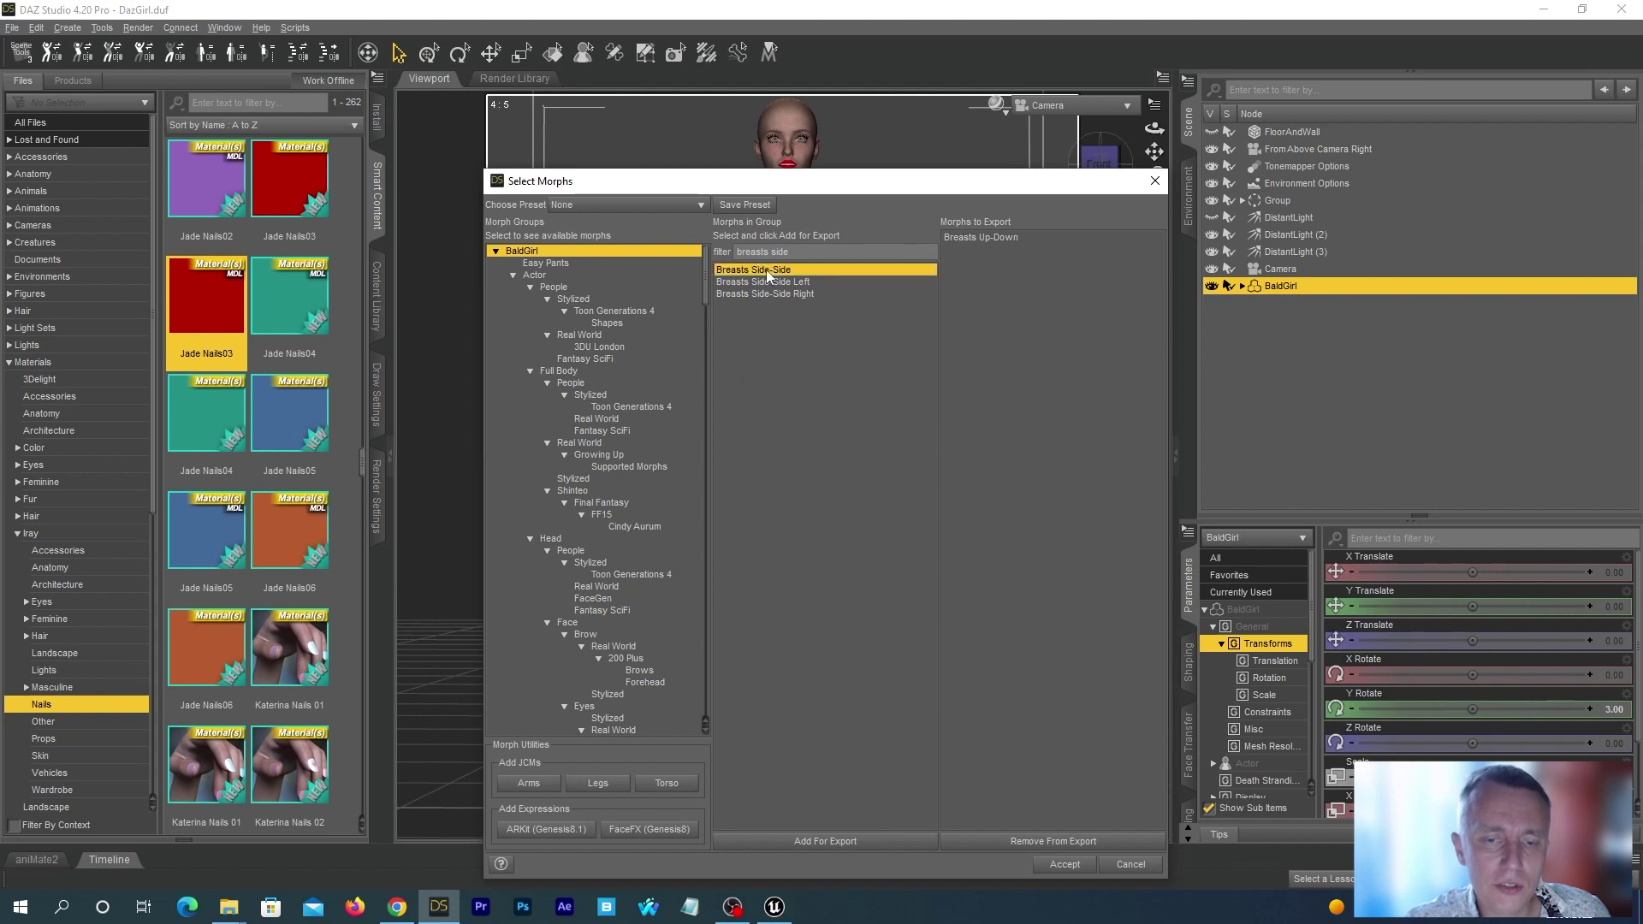
pyautogui.click(774, 841)
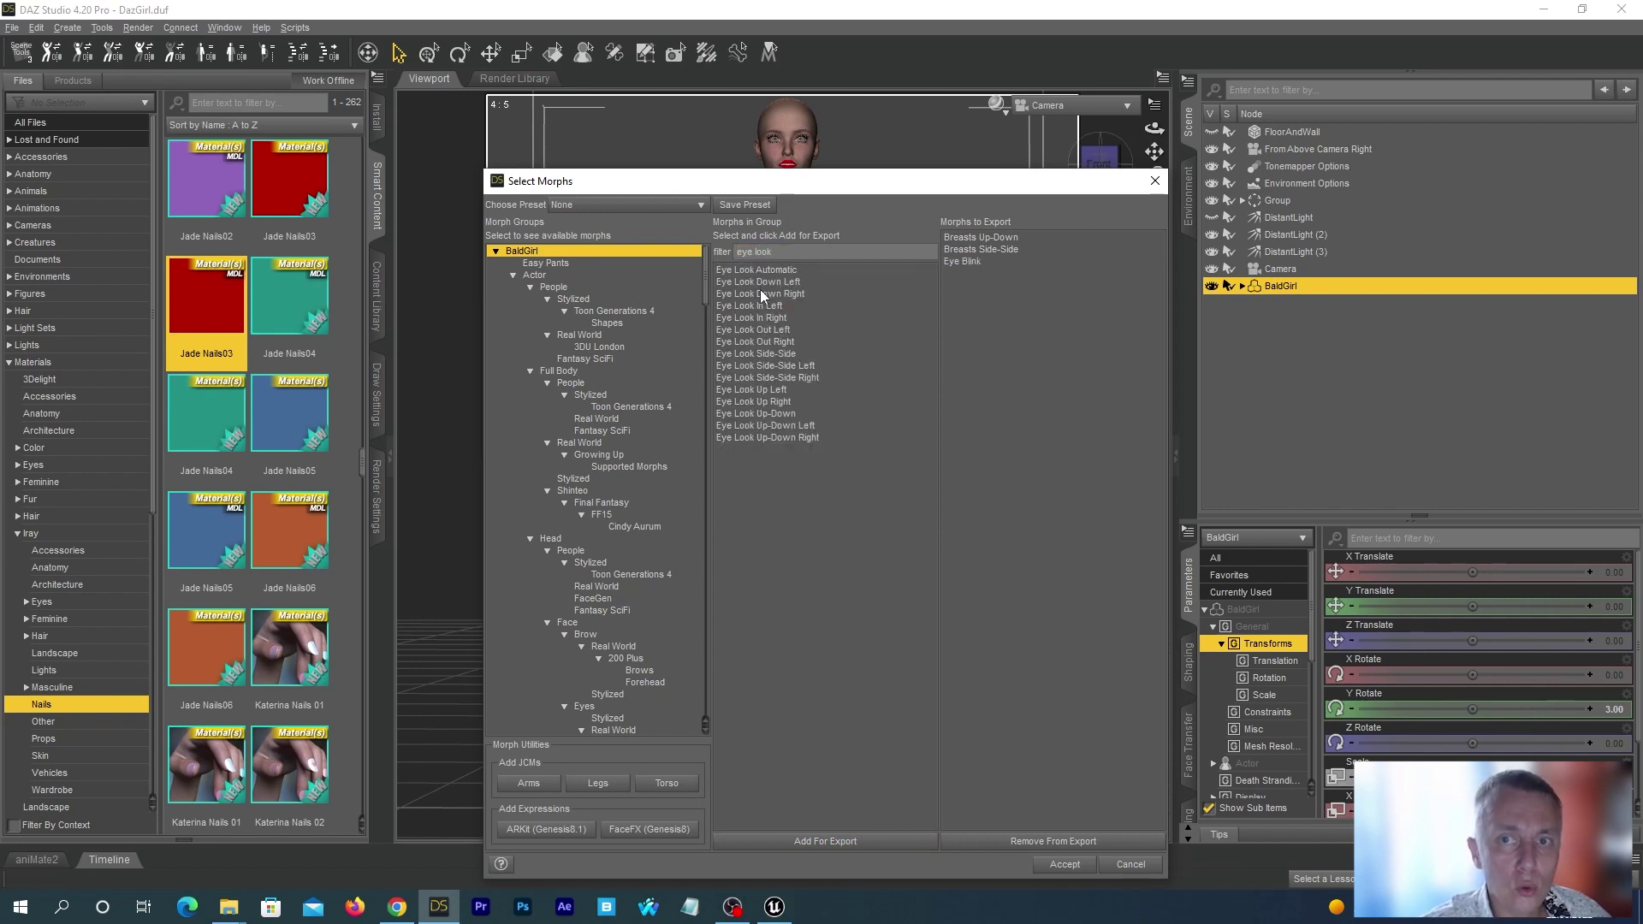
# - Add the Eye Look Side-Side and Eye Look Up-Down morphs for export
pyautogui.click(747, 354)
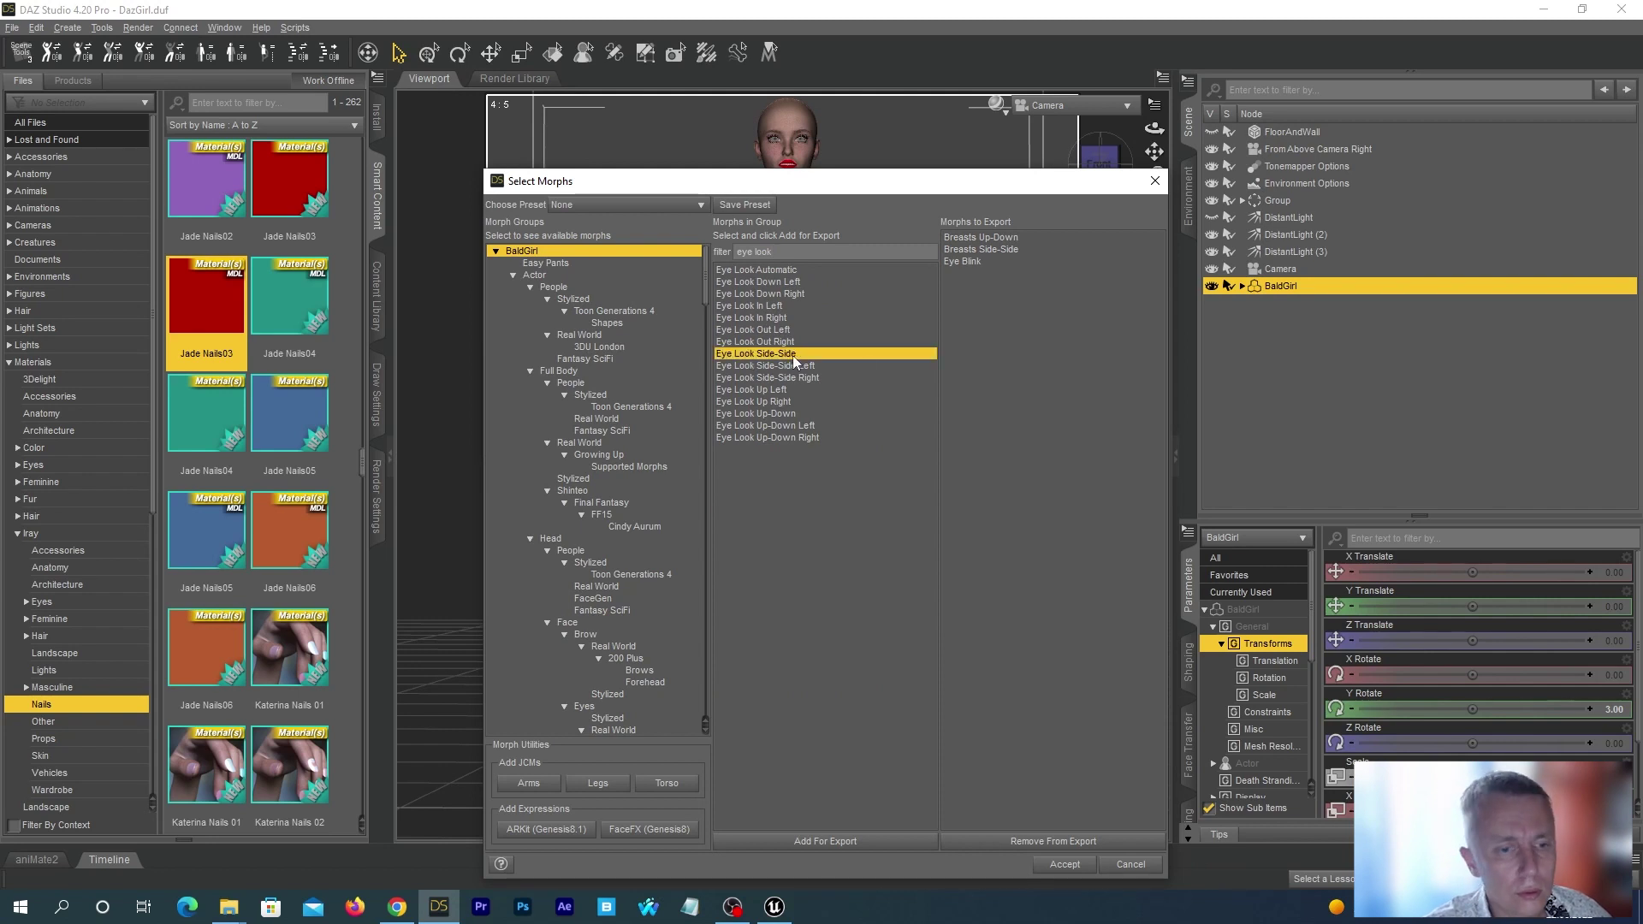
pyautogui.keyDown('ctrl'); pyautogui.click(762, 413); pyautogui.keyUp('ctrl')
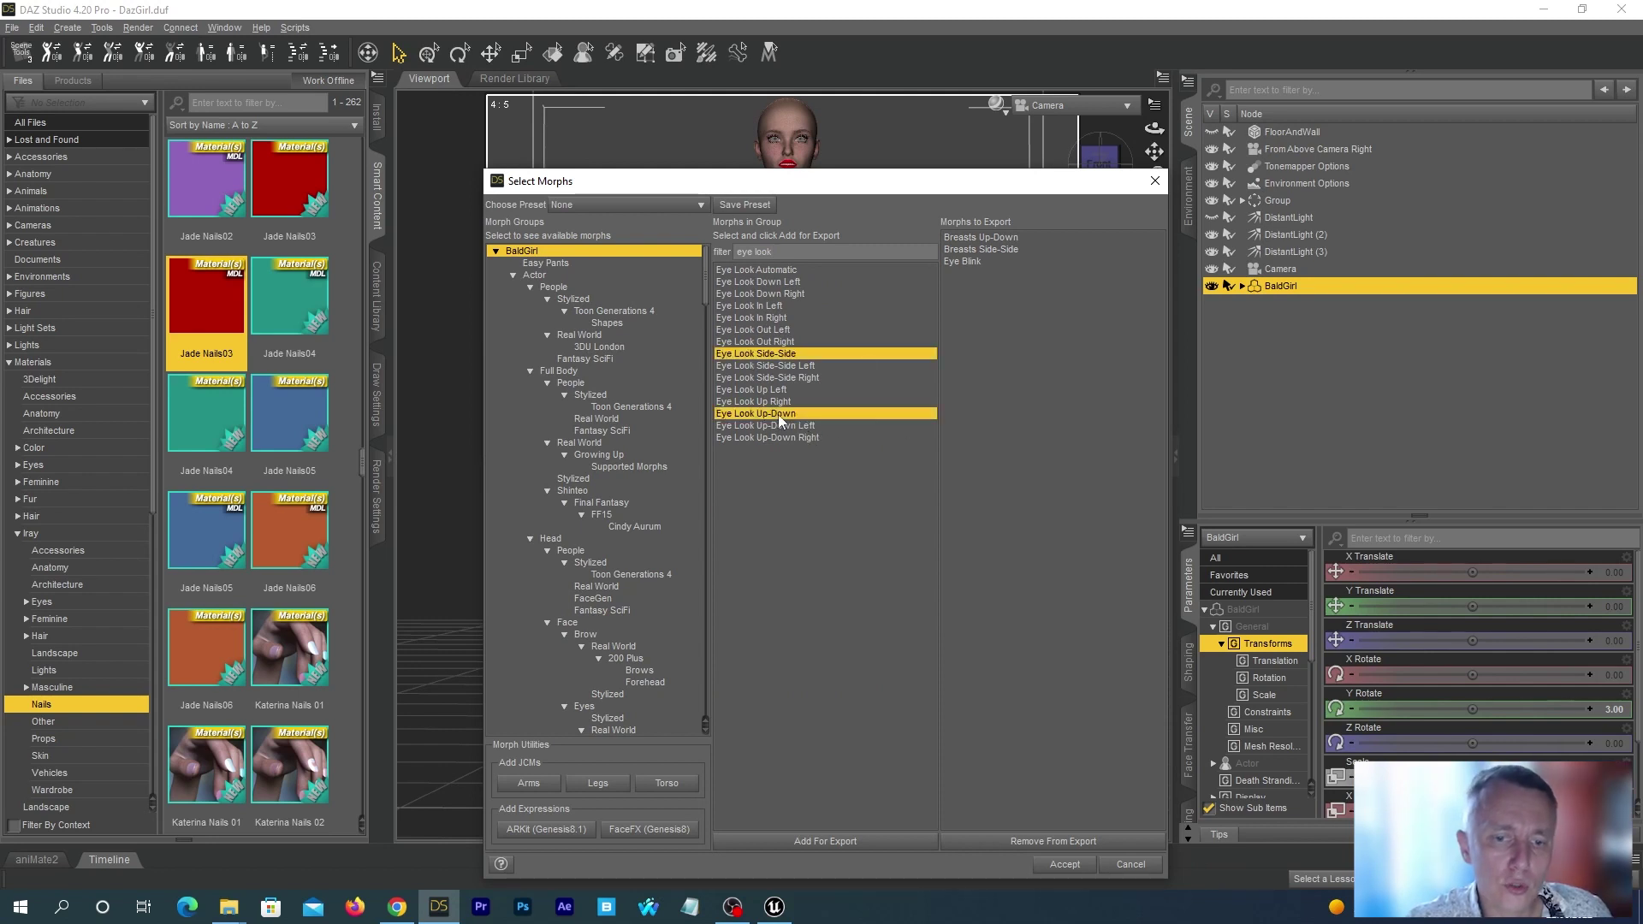
pyautogui.click(807, 842)
# - Filter by 'smile' and add Alfina Close Smile 1 and Alfina Irony Smile for export
pyautogui.tripleClick(813, 251)
pyautogui.write('smile')
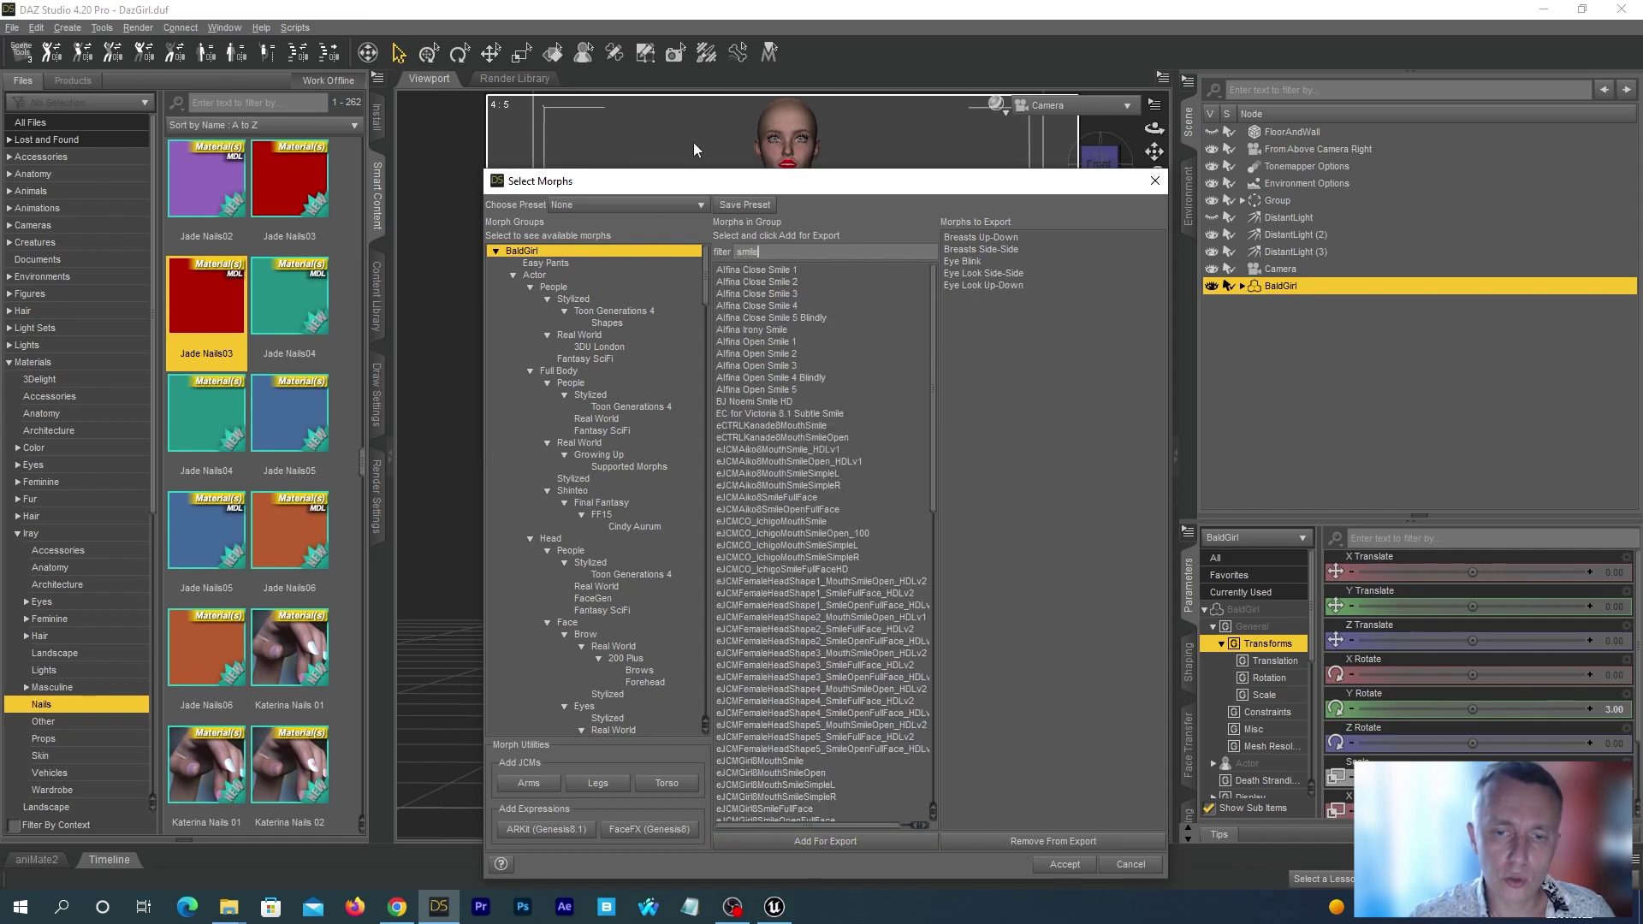
pyautogui.click(764, 269)
pyautogui.keyDown('ctrl'); pyautogui.click(785, 330); pyautogui.keyUp('ctrl')
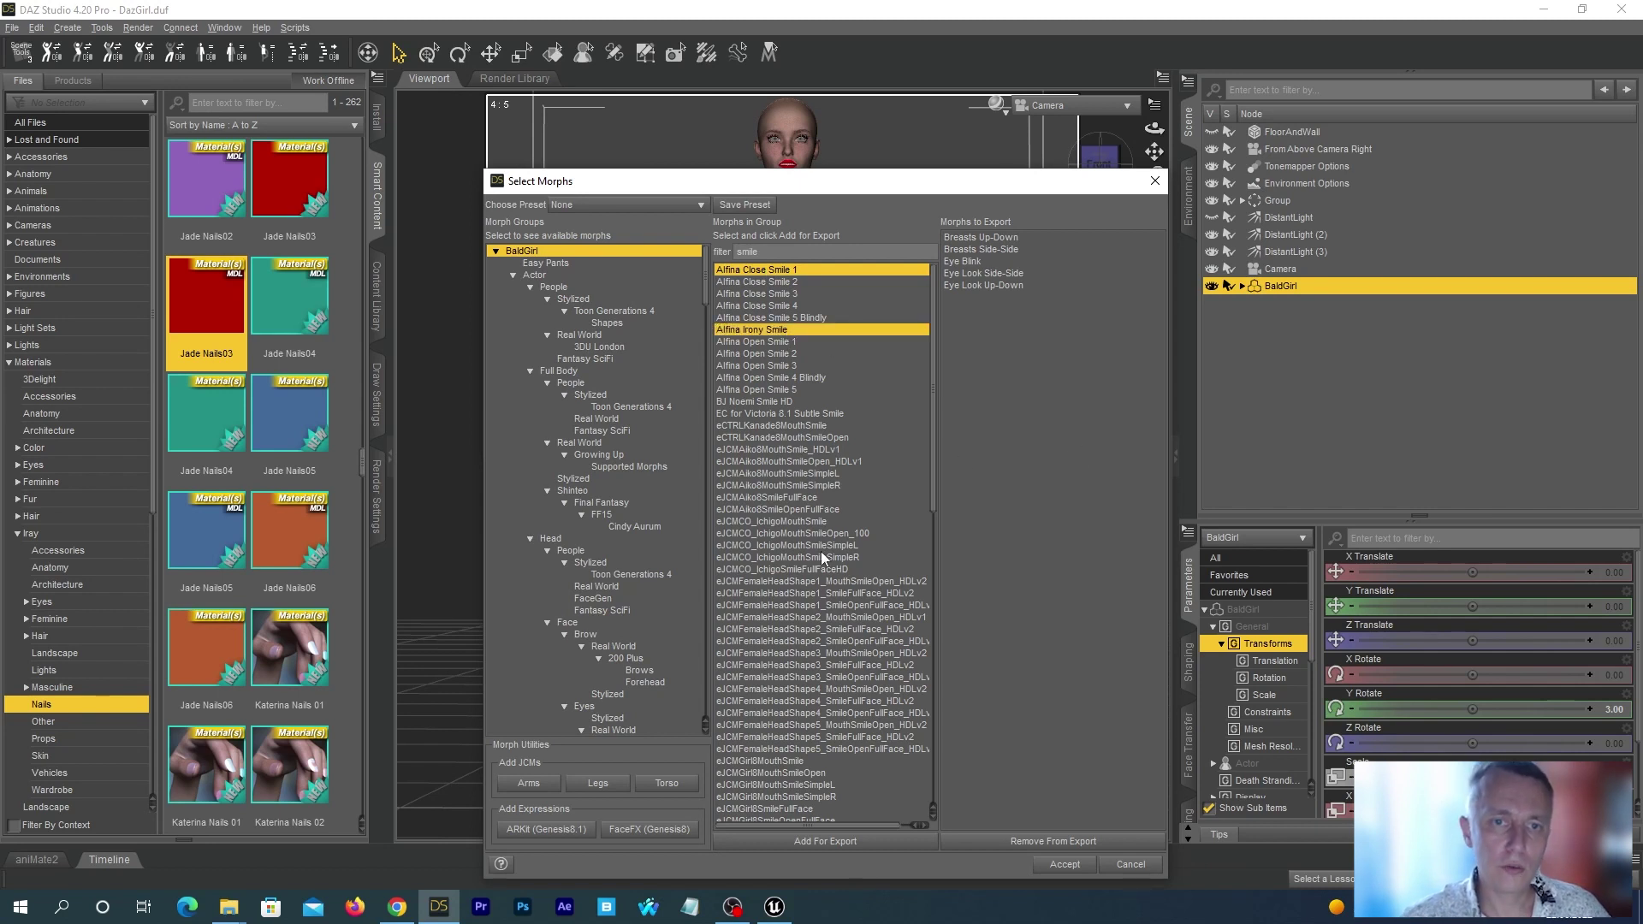
pyautogui.click(825, 841)
# - Filter by 'victoria' and add all thirty EC for Victoria 8.1 expressions, Amused through Yuck
pyautogui.write('victoria')
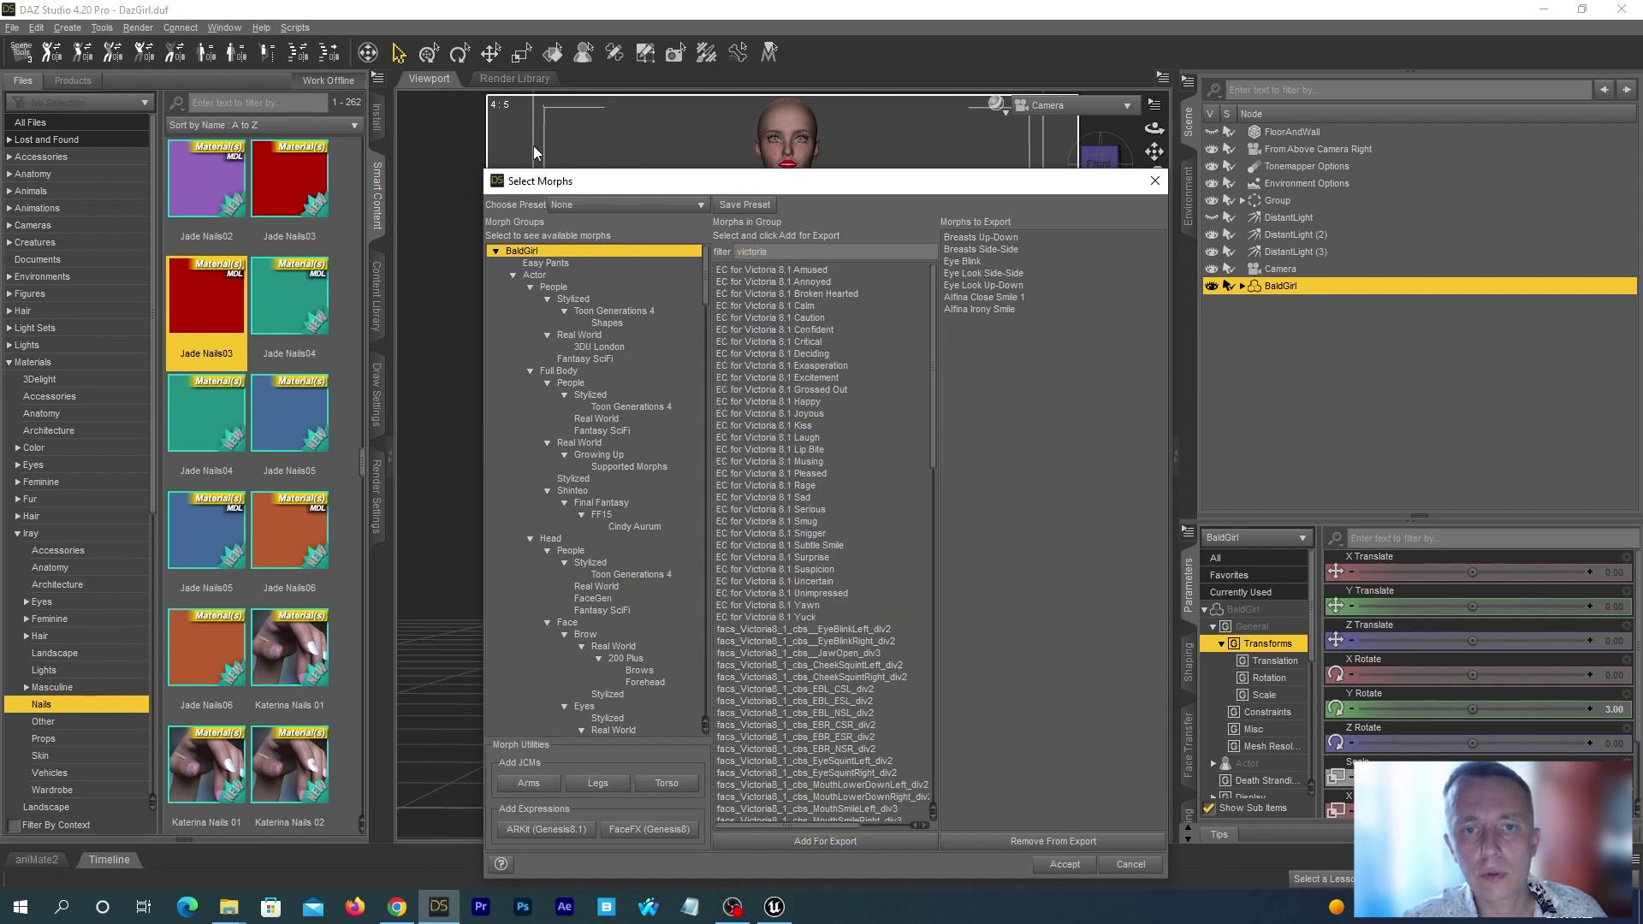
pyautogui.click(793, 271)
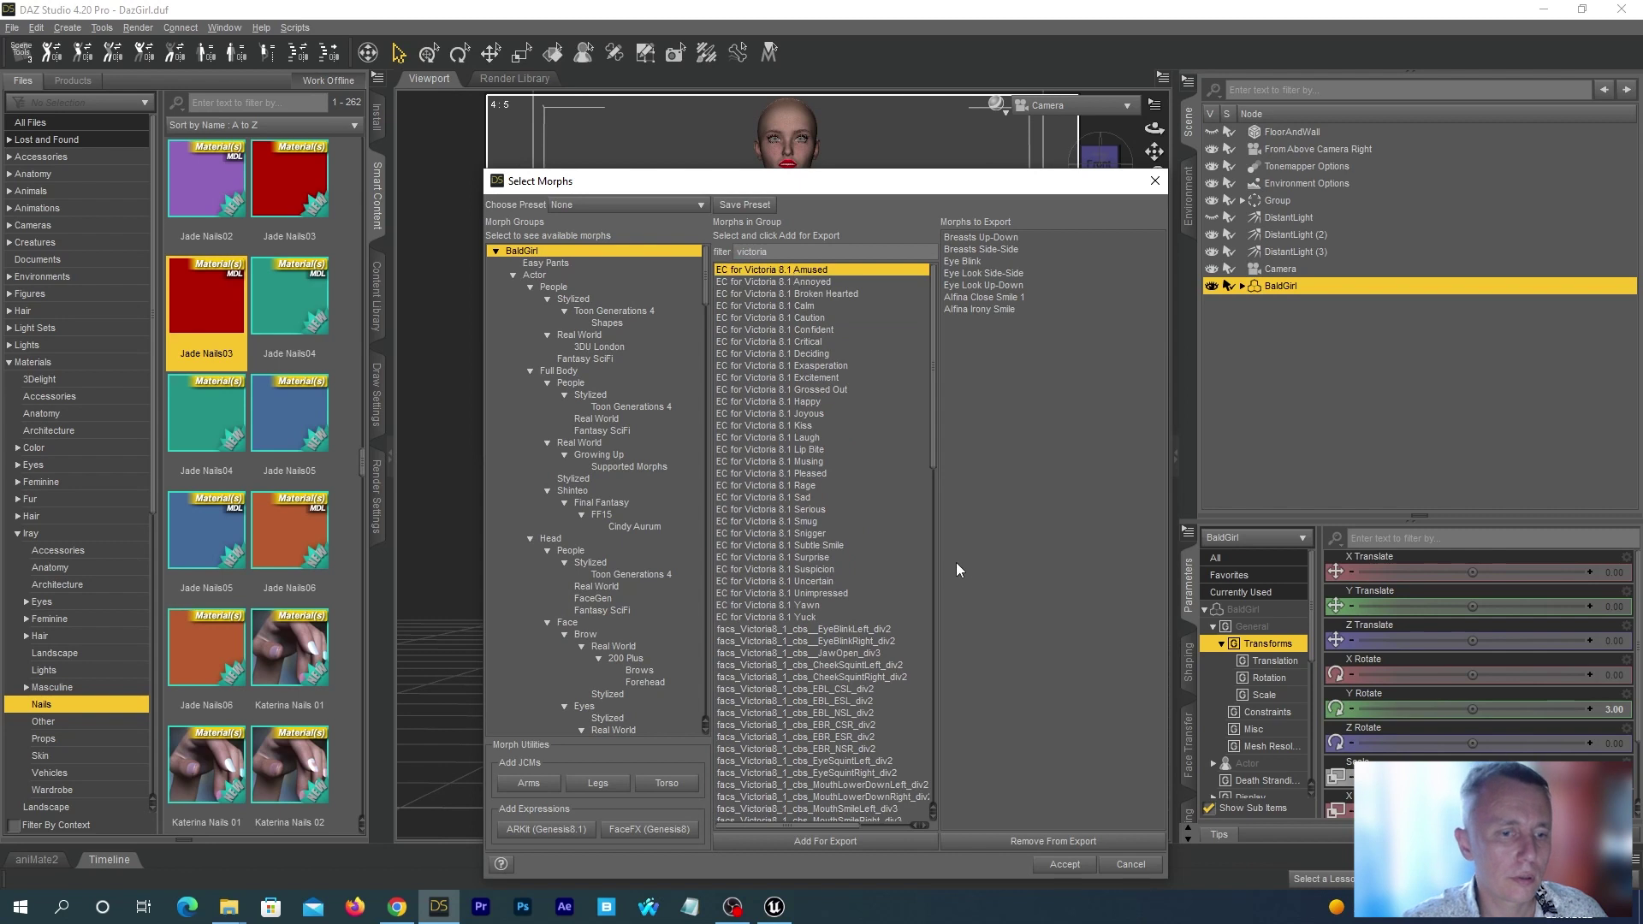
pyautogui.keyDown('shift'); pyautogui.click(796, 618); pyautogui.keyUp('shift')
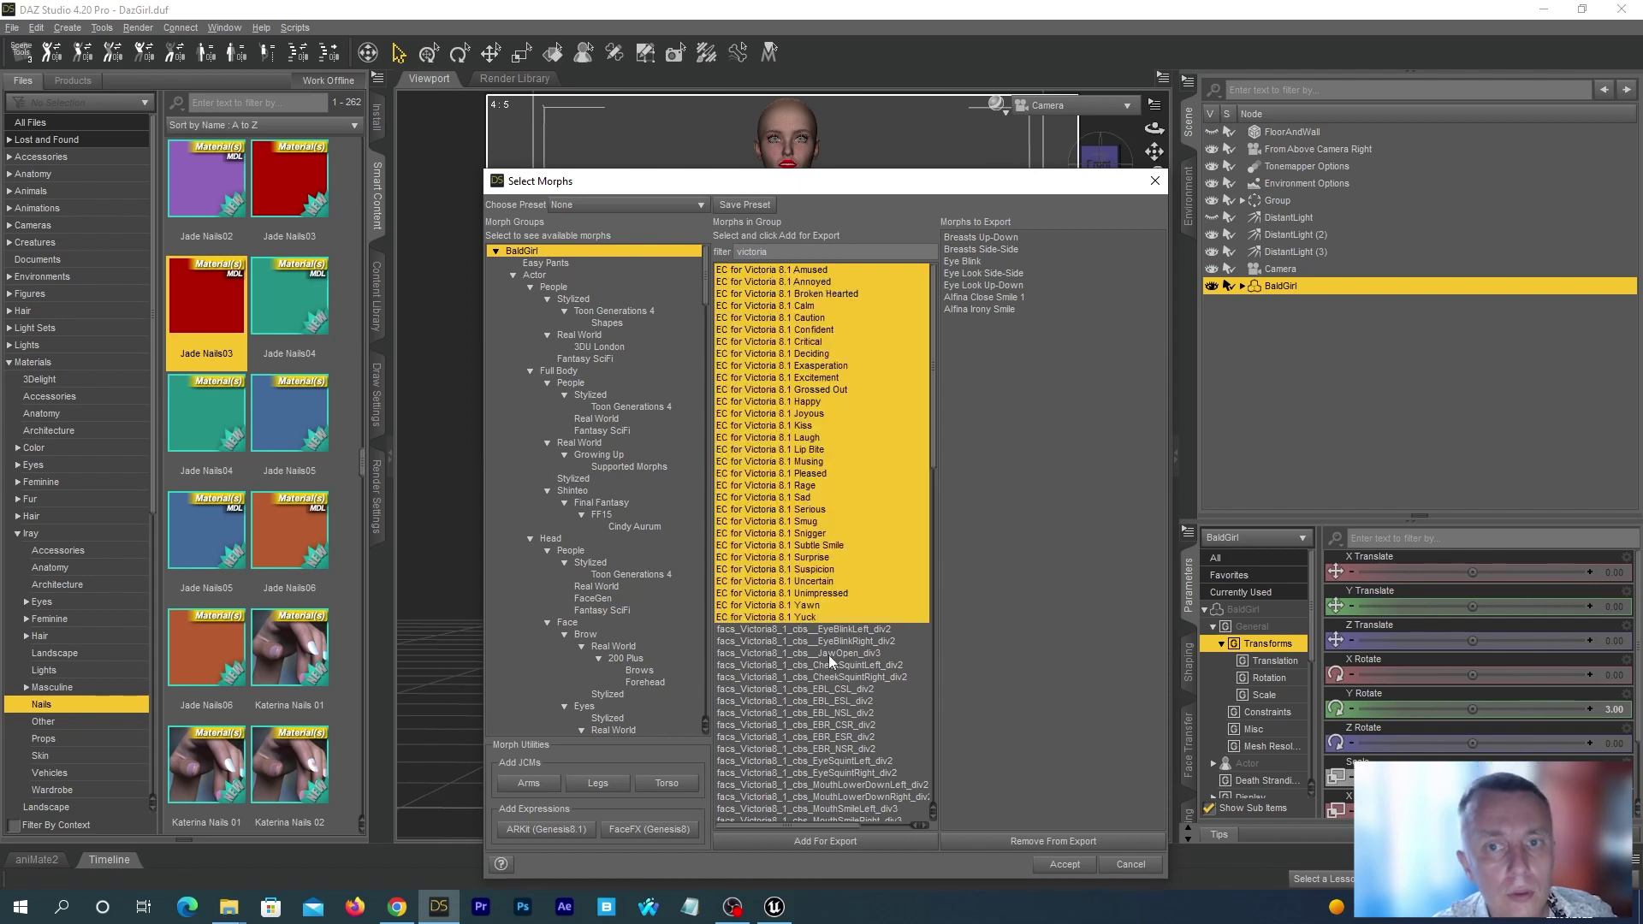
pyautogui.click(826, 841)
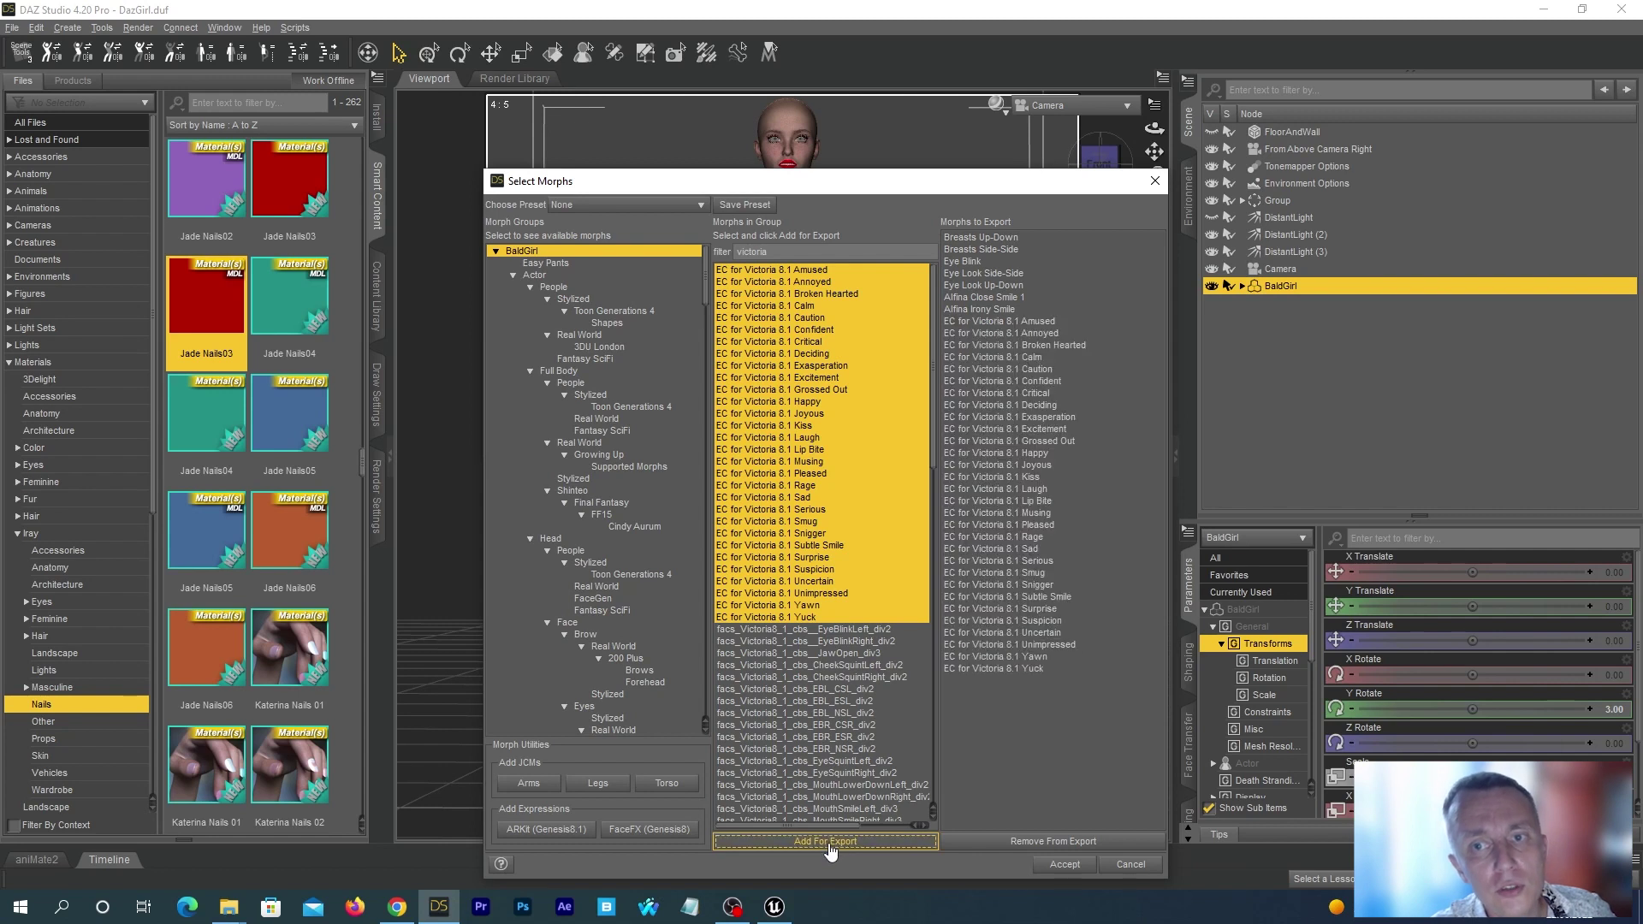
pyautogui.click(808, 366)
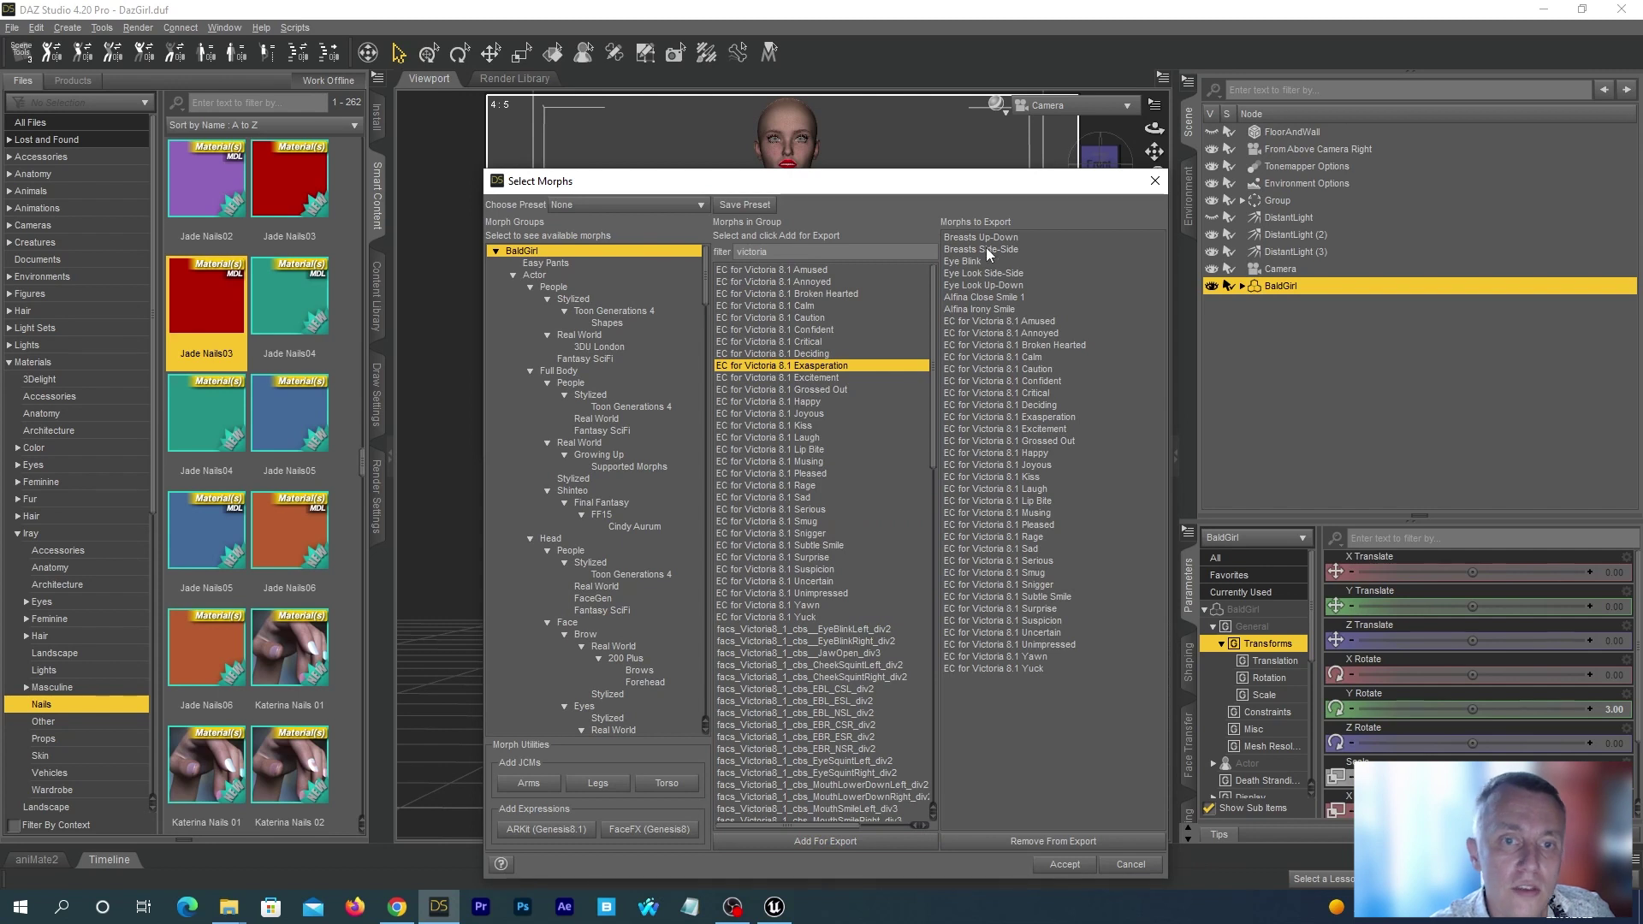
# - Save the chosen morphs as the preset DazG8FBasicPreset in the Presets folder
pyautogui.click(745, 205)
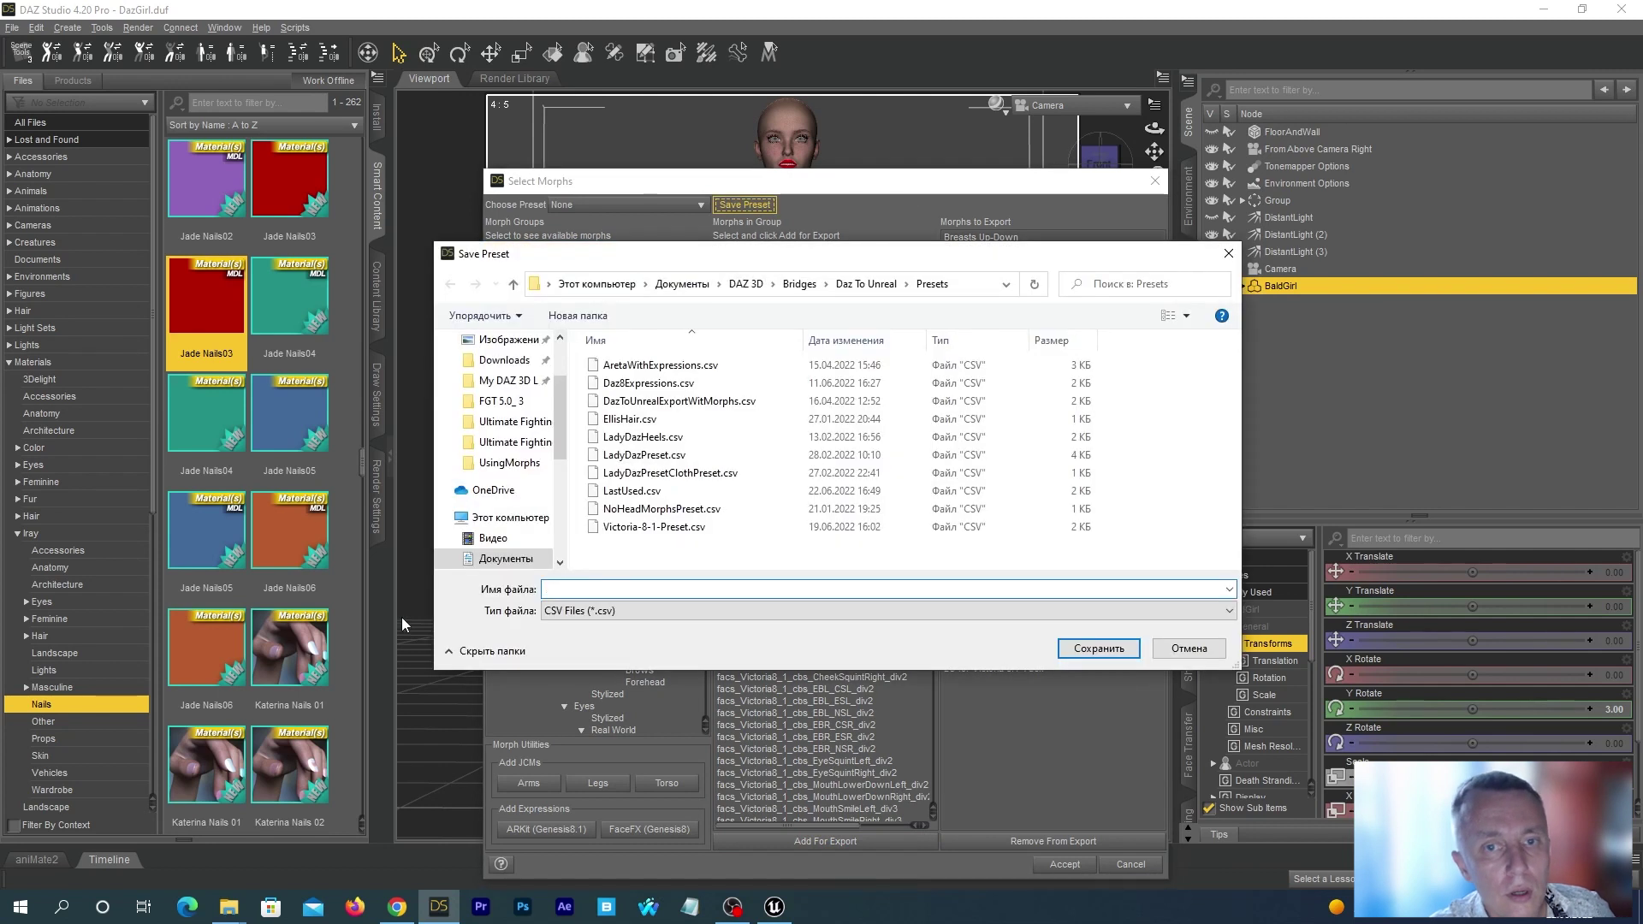
pyautogui.write('DazG8FBasicPreset')
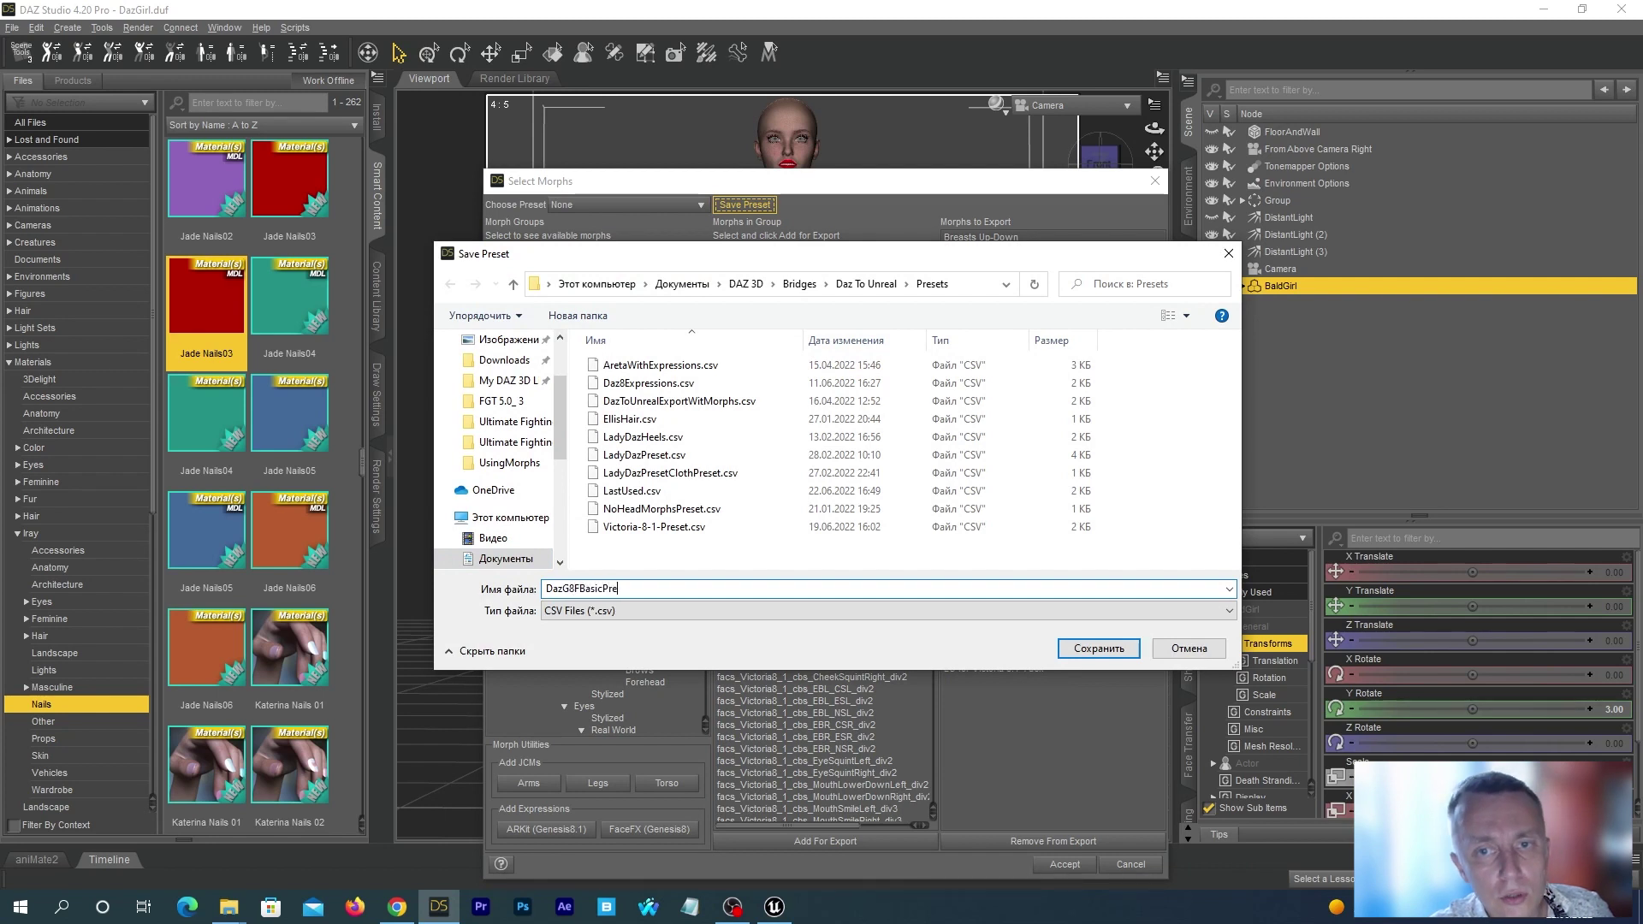
pyautogui.click(1087, 649)
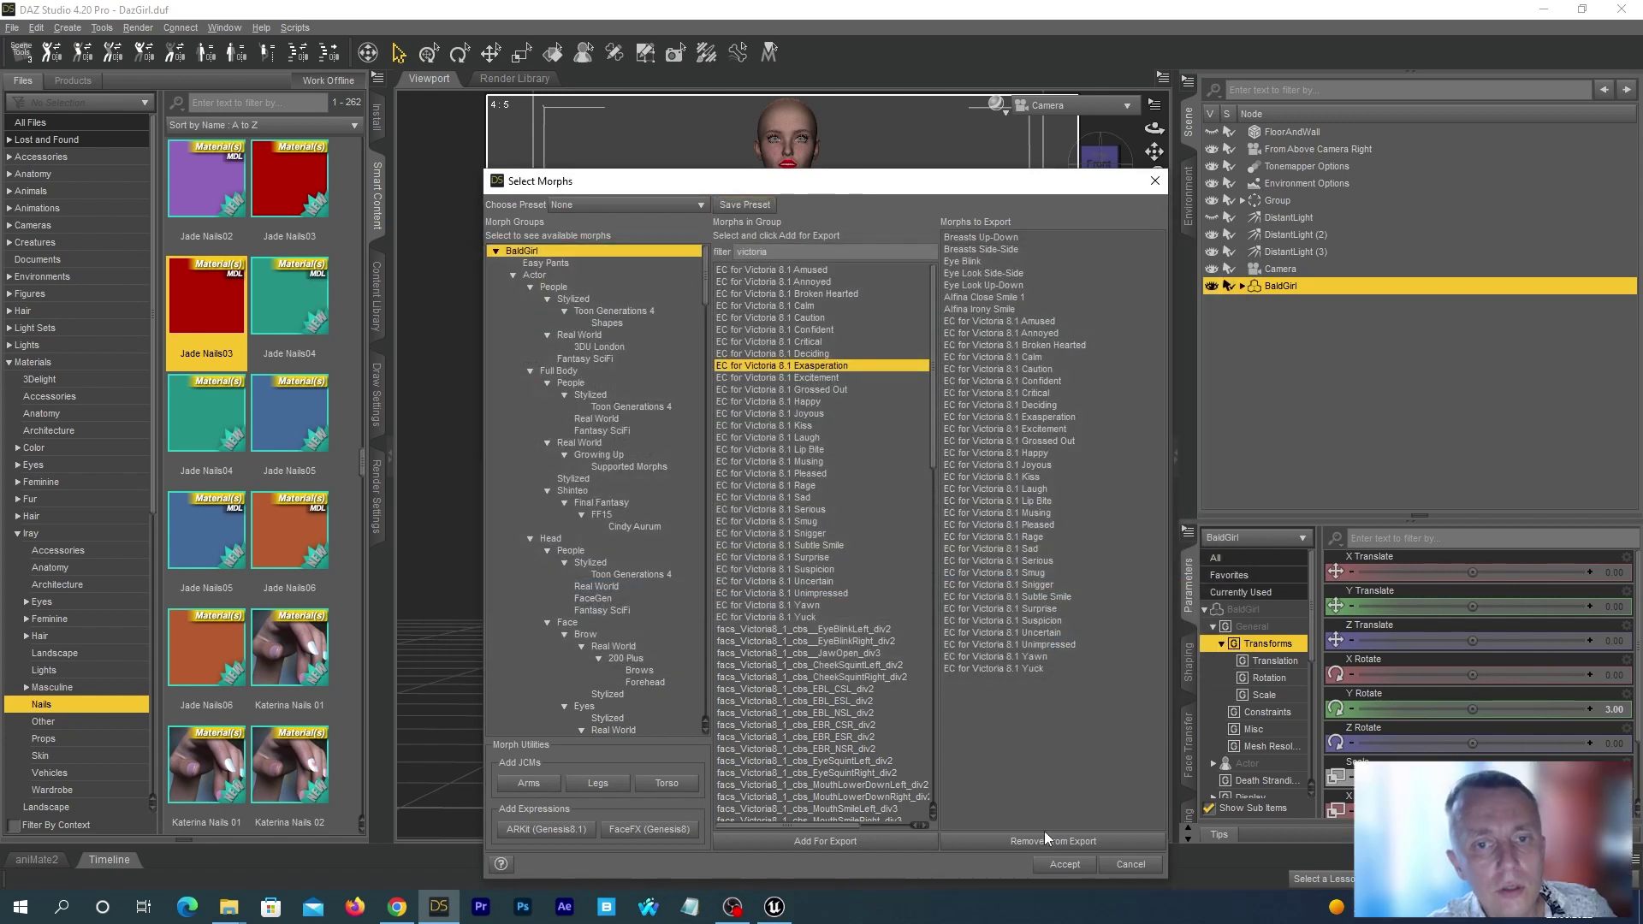
# - Accept the morph selection, enable Show FBX Dialog, and start the Daz To Unreal export
pyautogui.click(1064, 864)
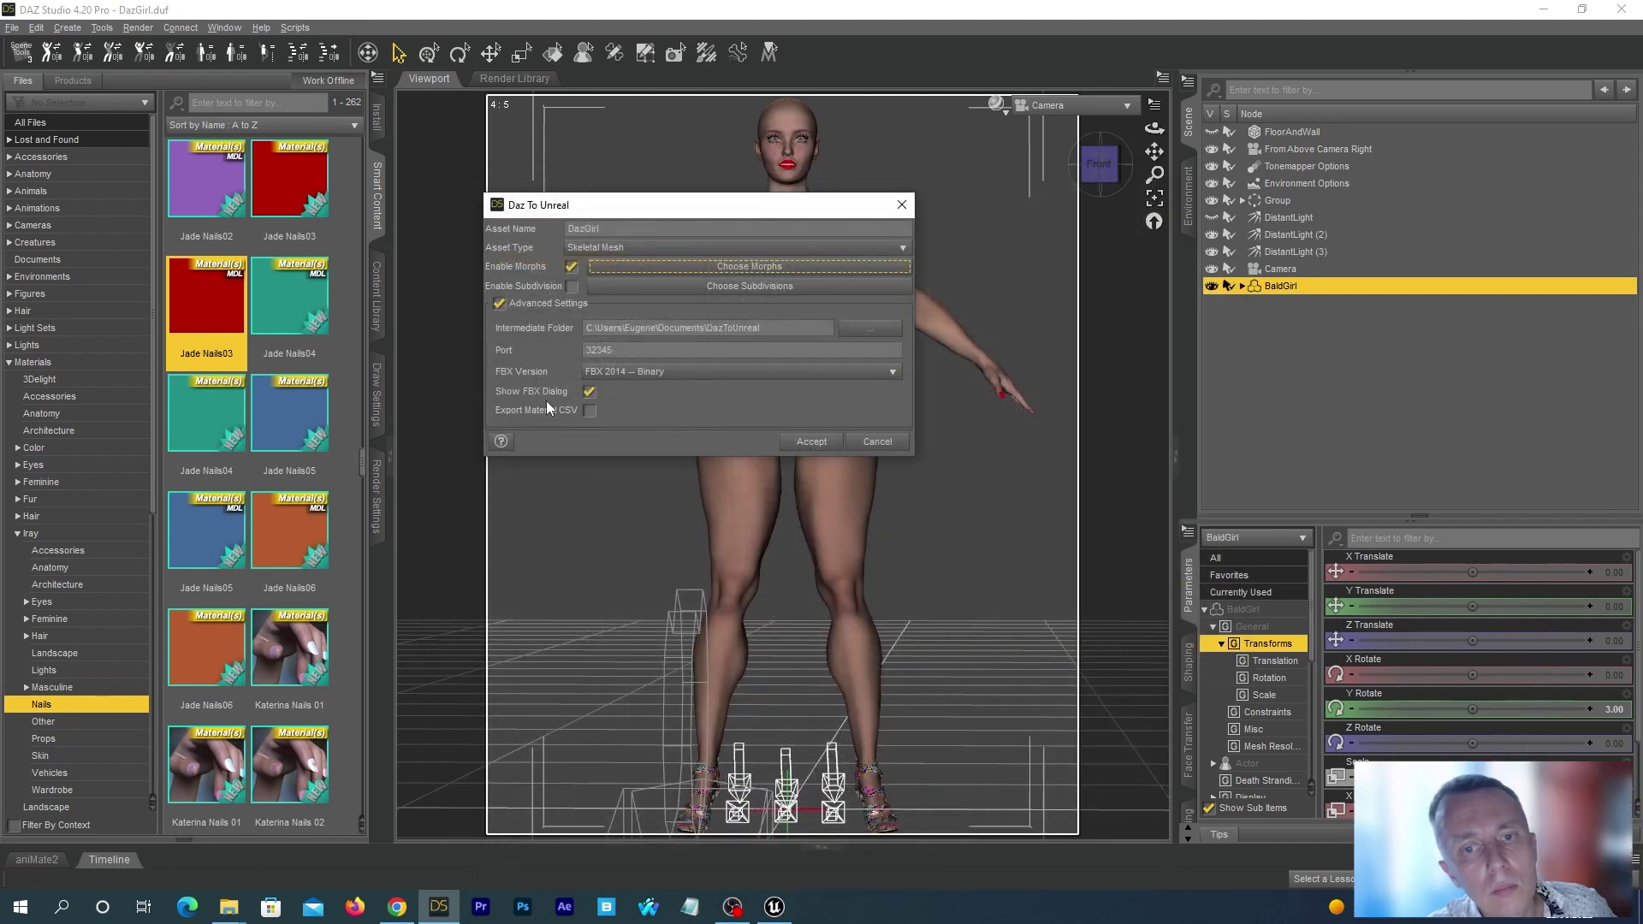
pyautogui.click(590, 394)
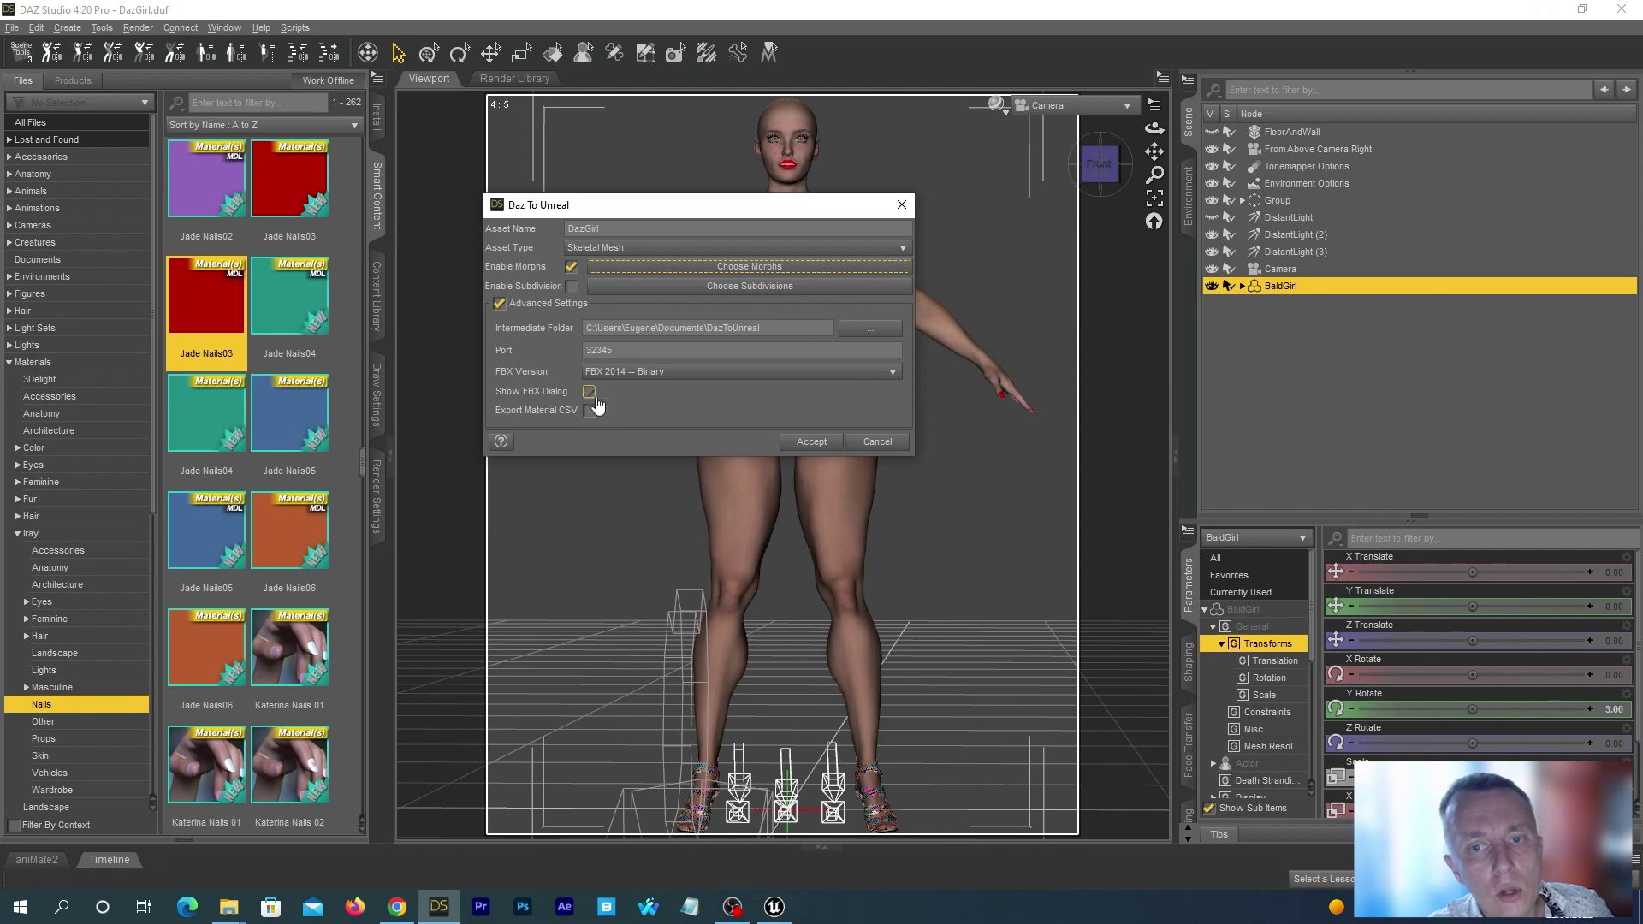
pyautogui.click(804, 443)
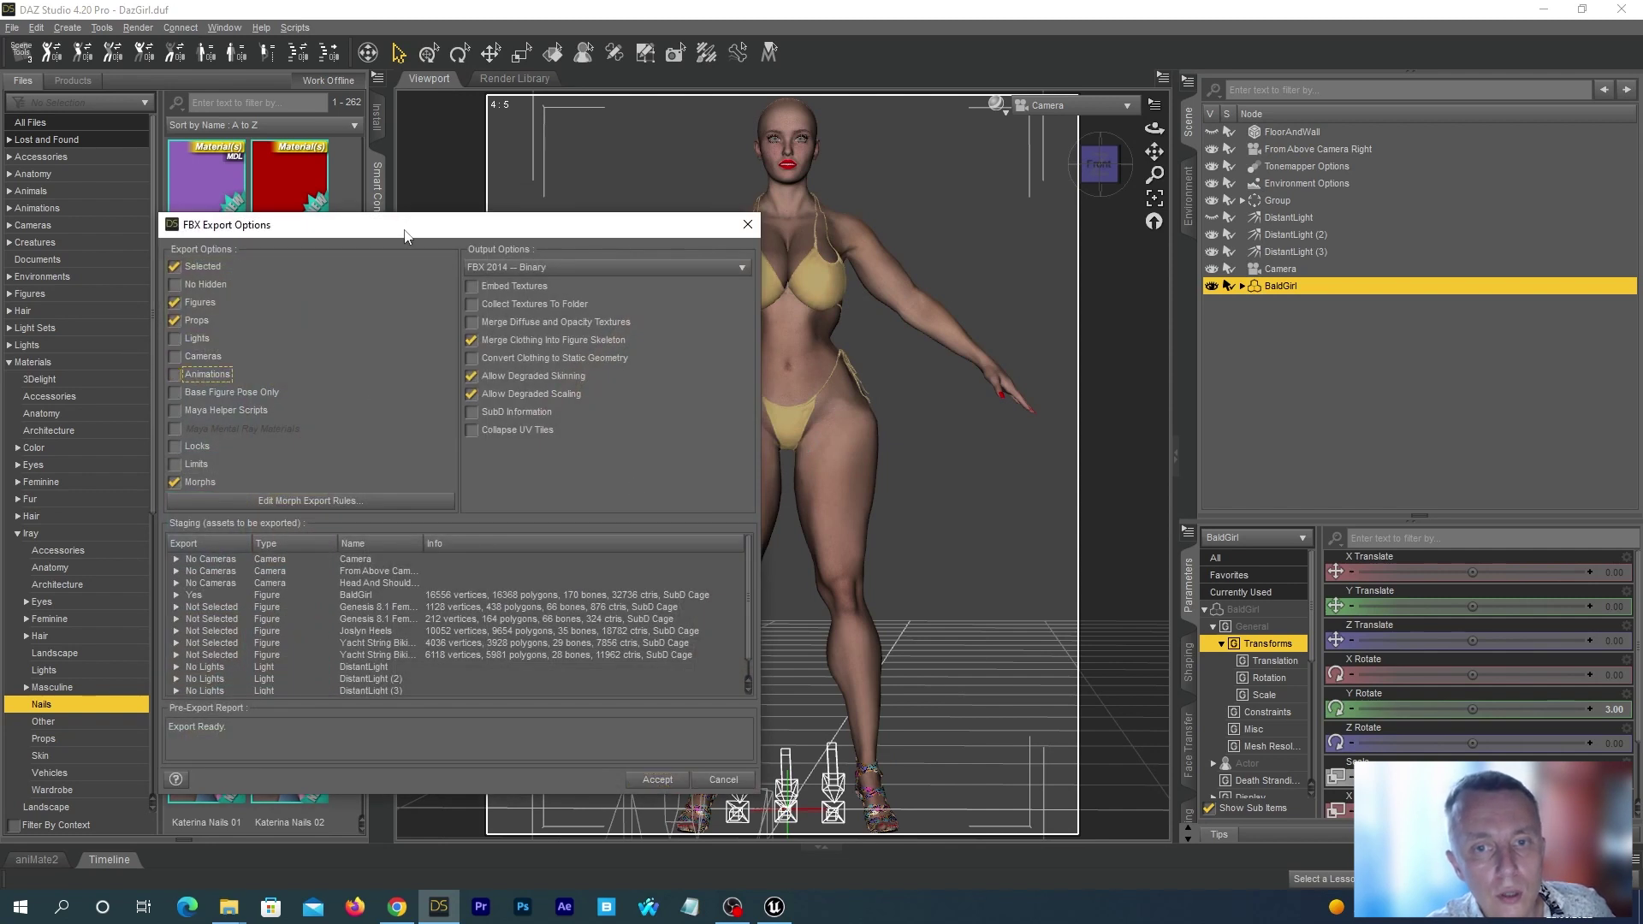
# - Accept DAZ Studio's FBX export options so BaldGirl starts converting, then return to Unreal Editor
pyautogui.moveTo(406, 236); pyautogui.dragTo(619, 202)
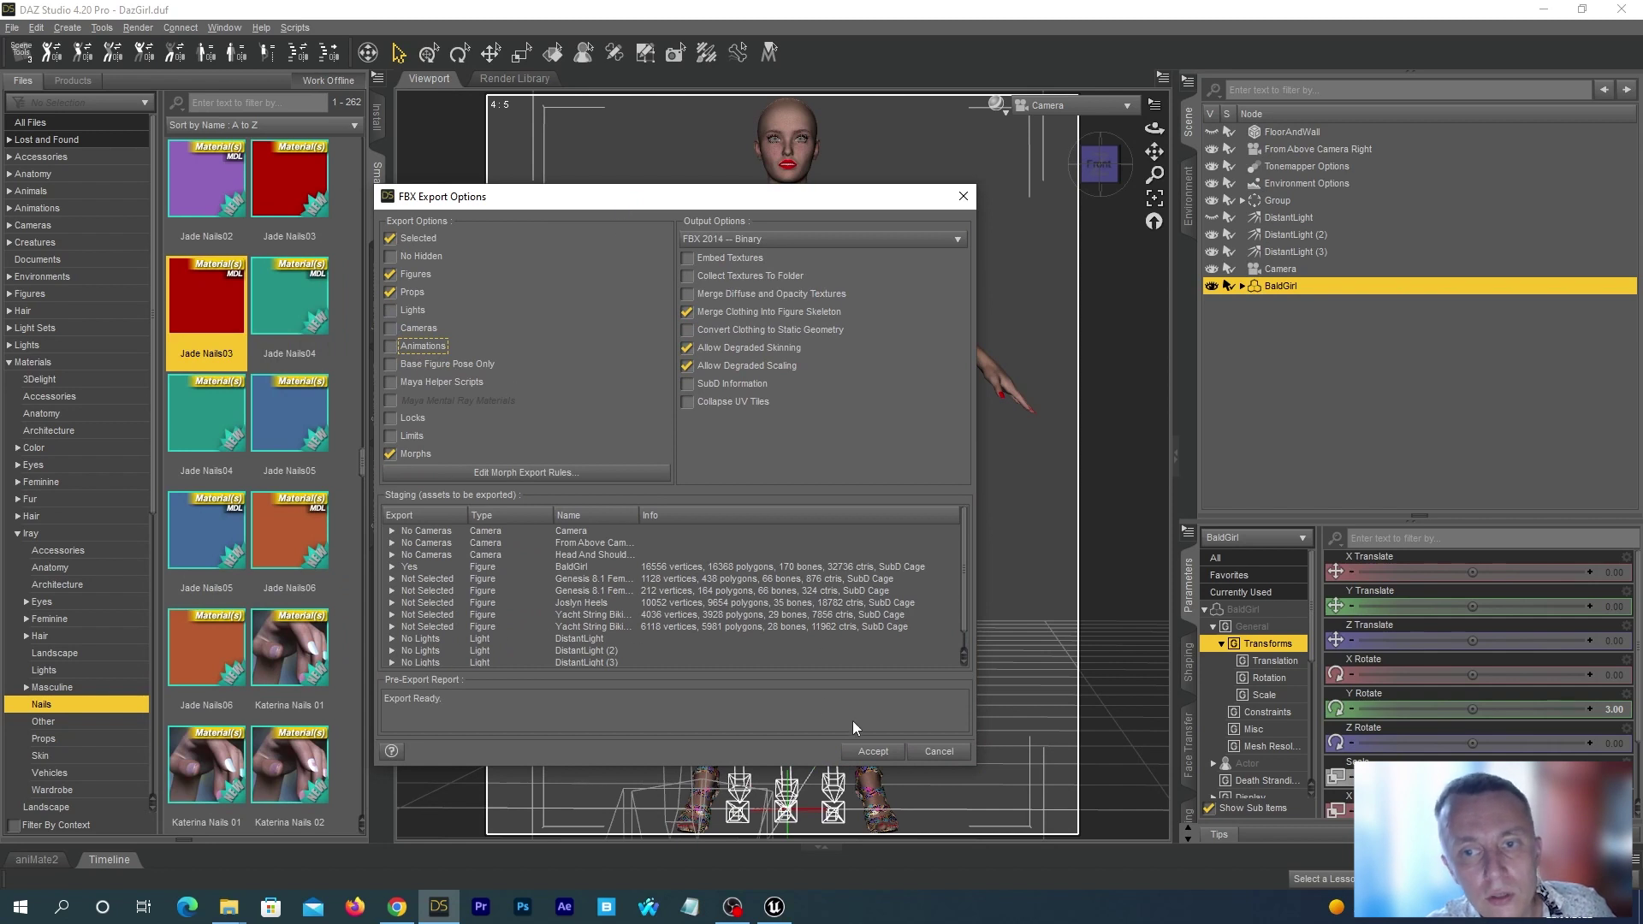
pyautogui.click(856, 751)
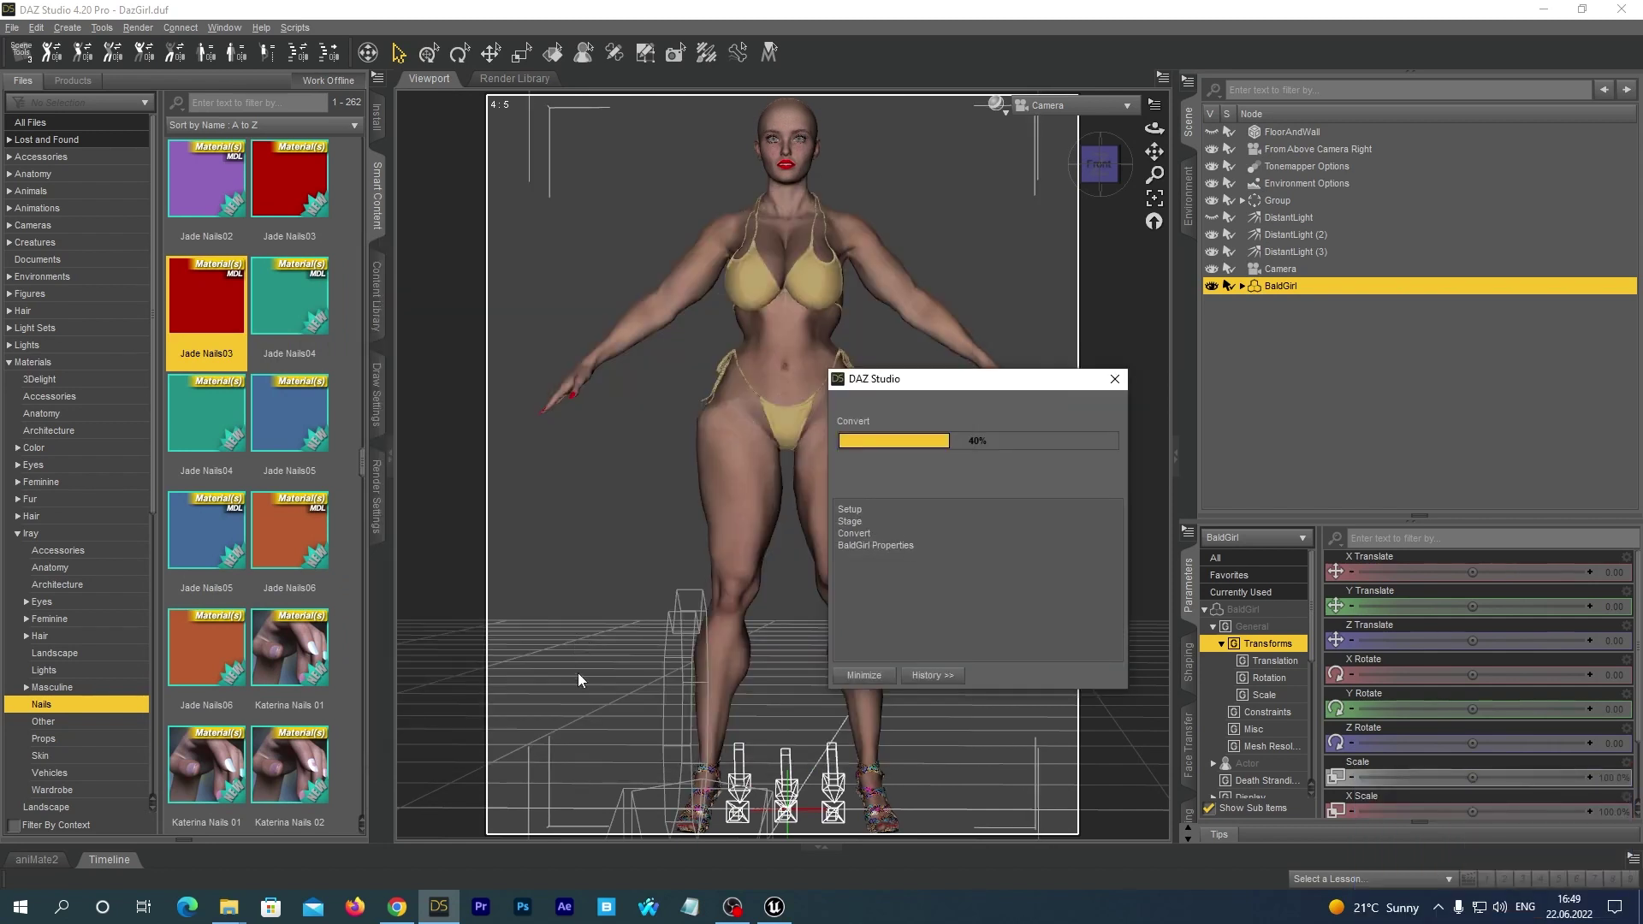
pyautogui.click(773, 906)
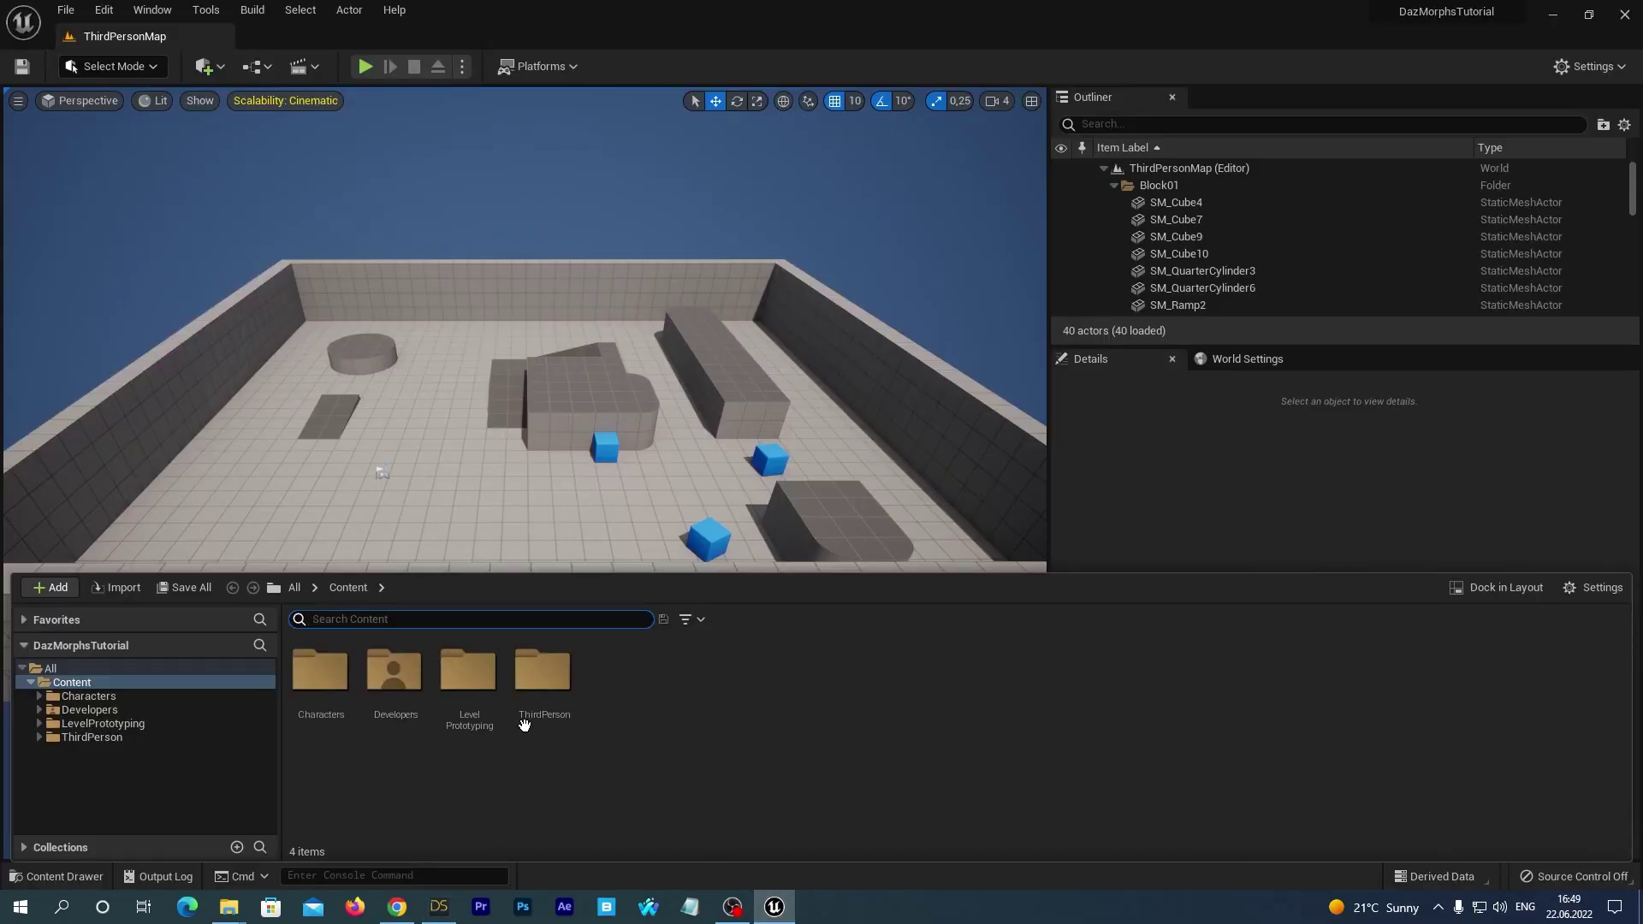
# - Show the top-level project content and dismiss the FBX import message log after DazGirl imports
pyautogui.click(50, 669)
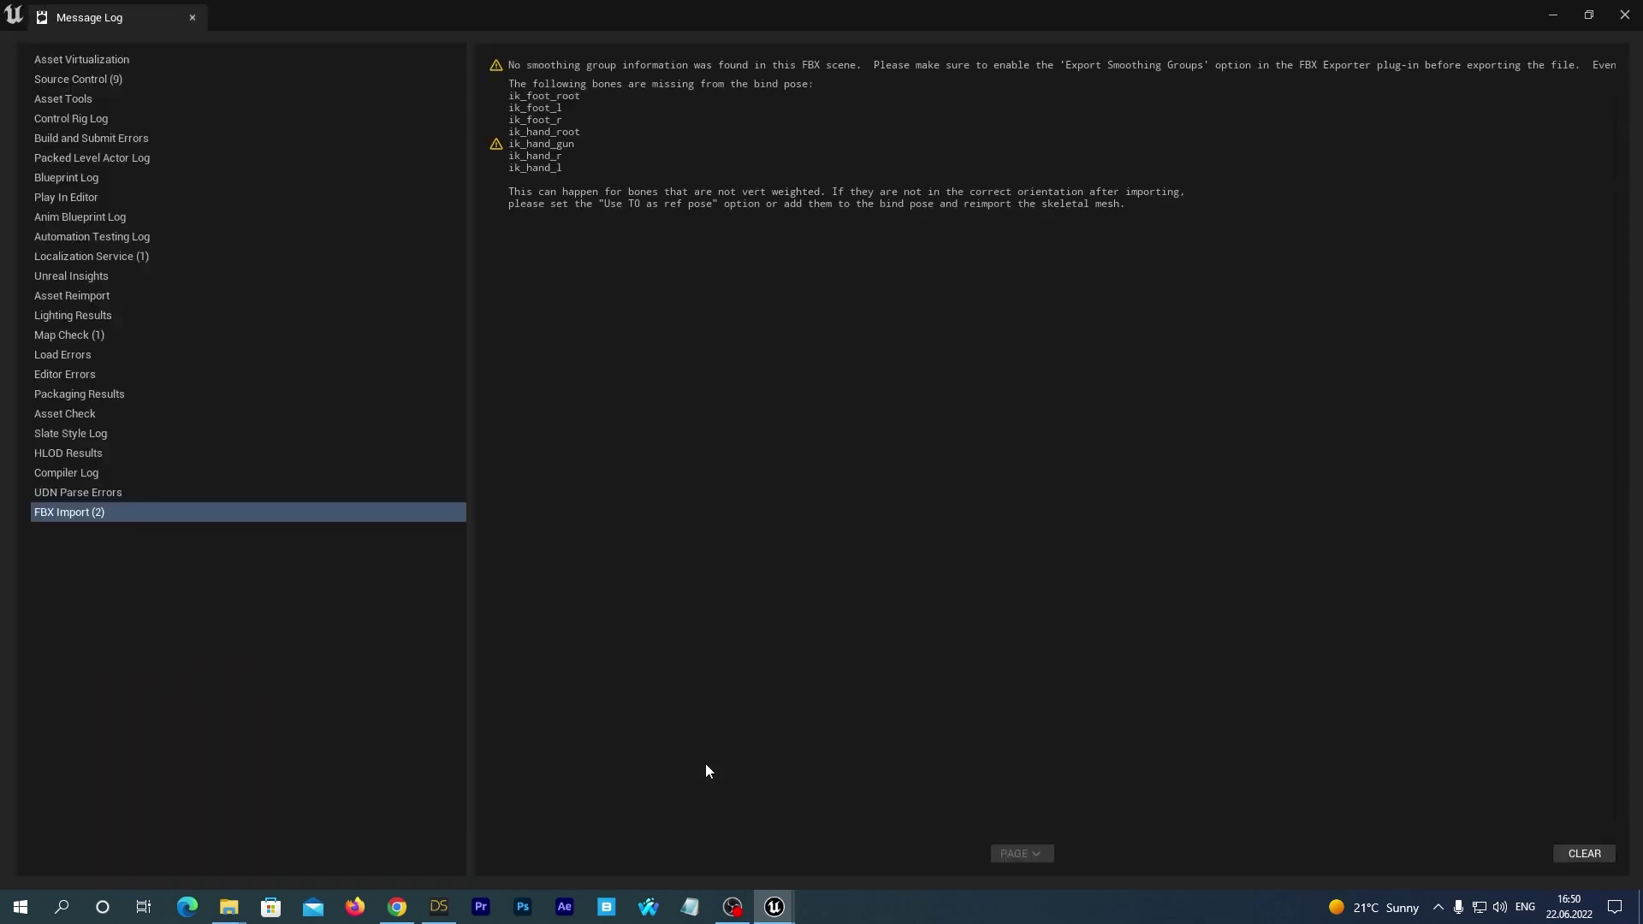
pyautogui.press('Escape')
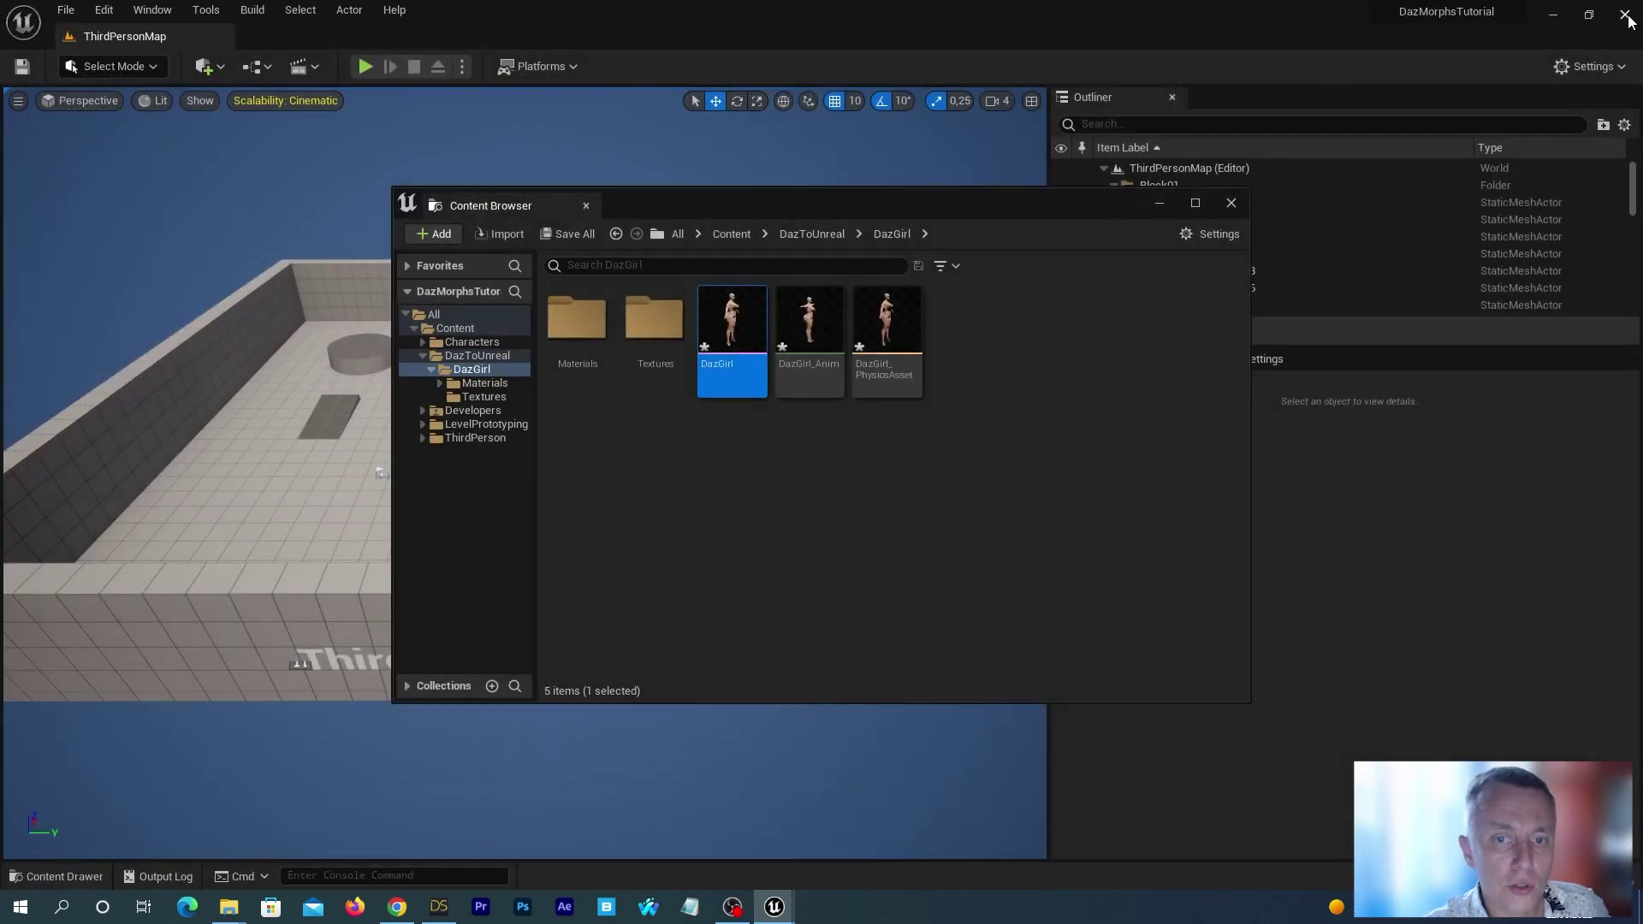
# - Close the extra content browser and force-delete the old DazGirl_Anim asset in DazToUnreal/DazGirl
pyautogui.click(1229, 204)
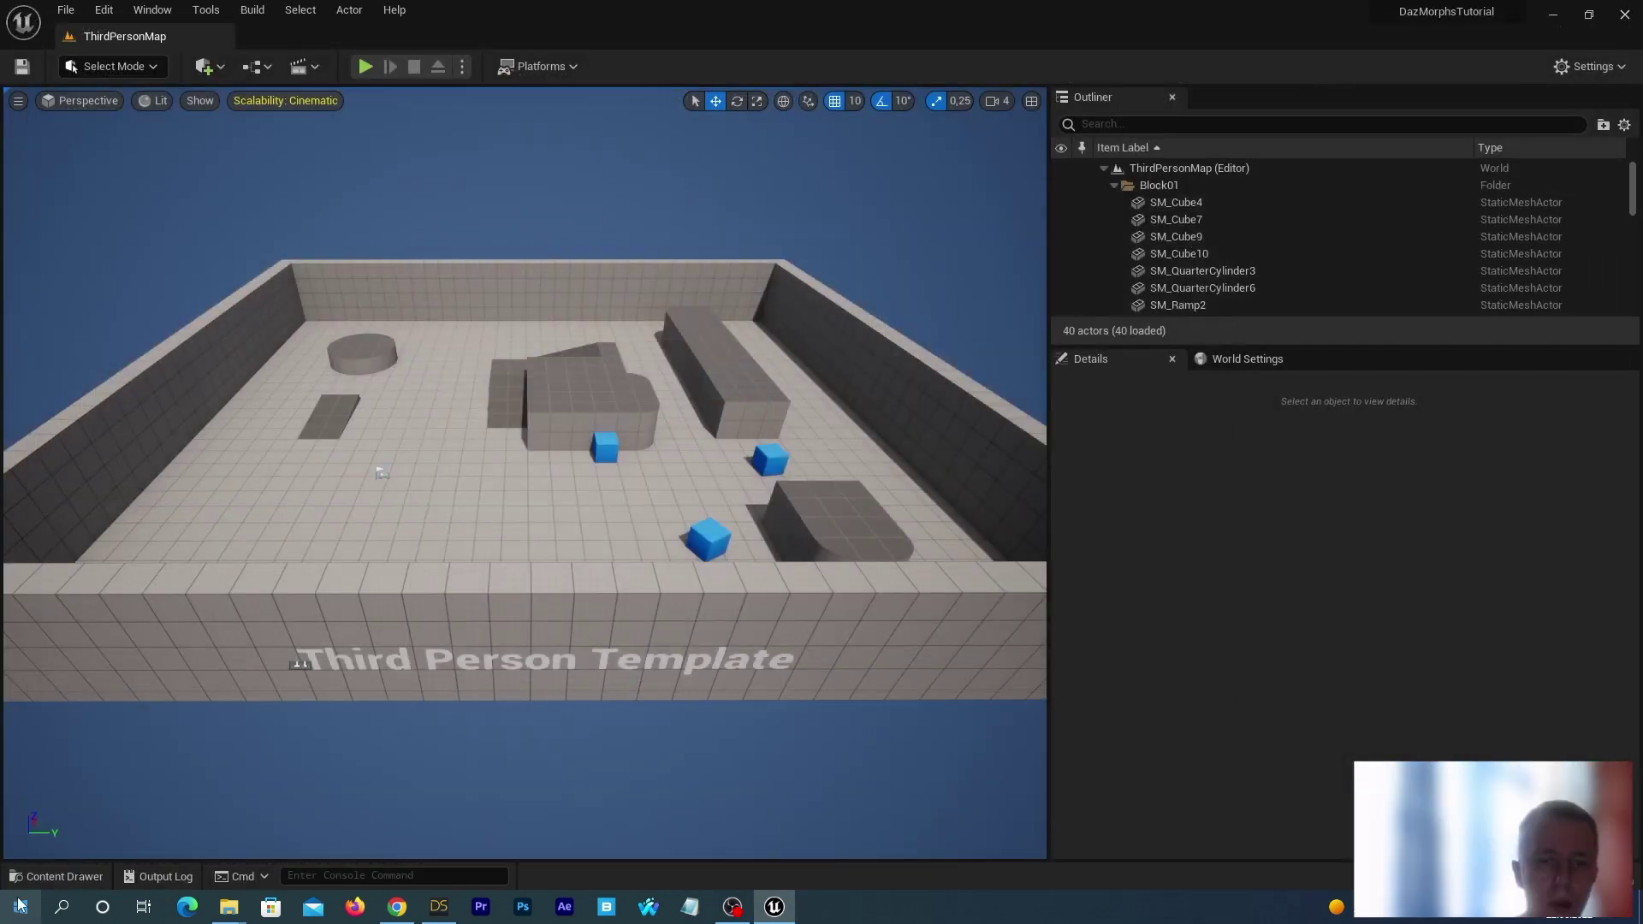
pyautogui.click(29, 878)
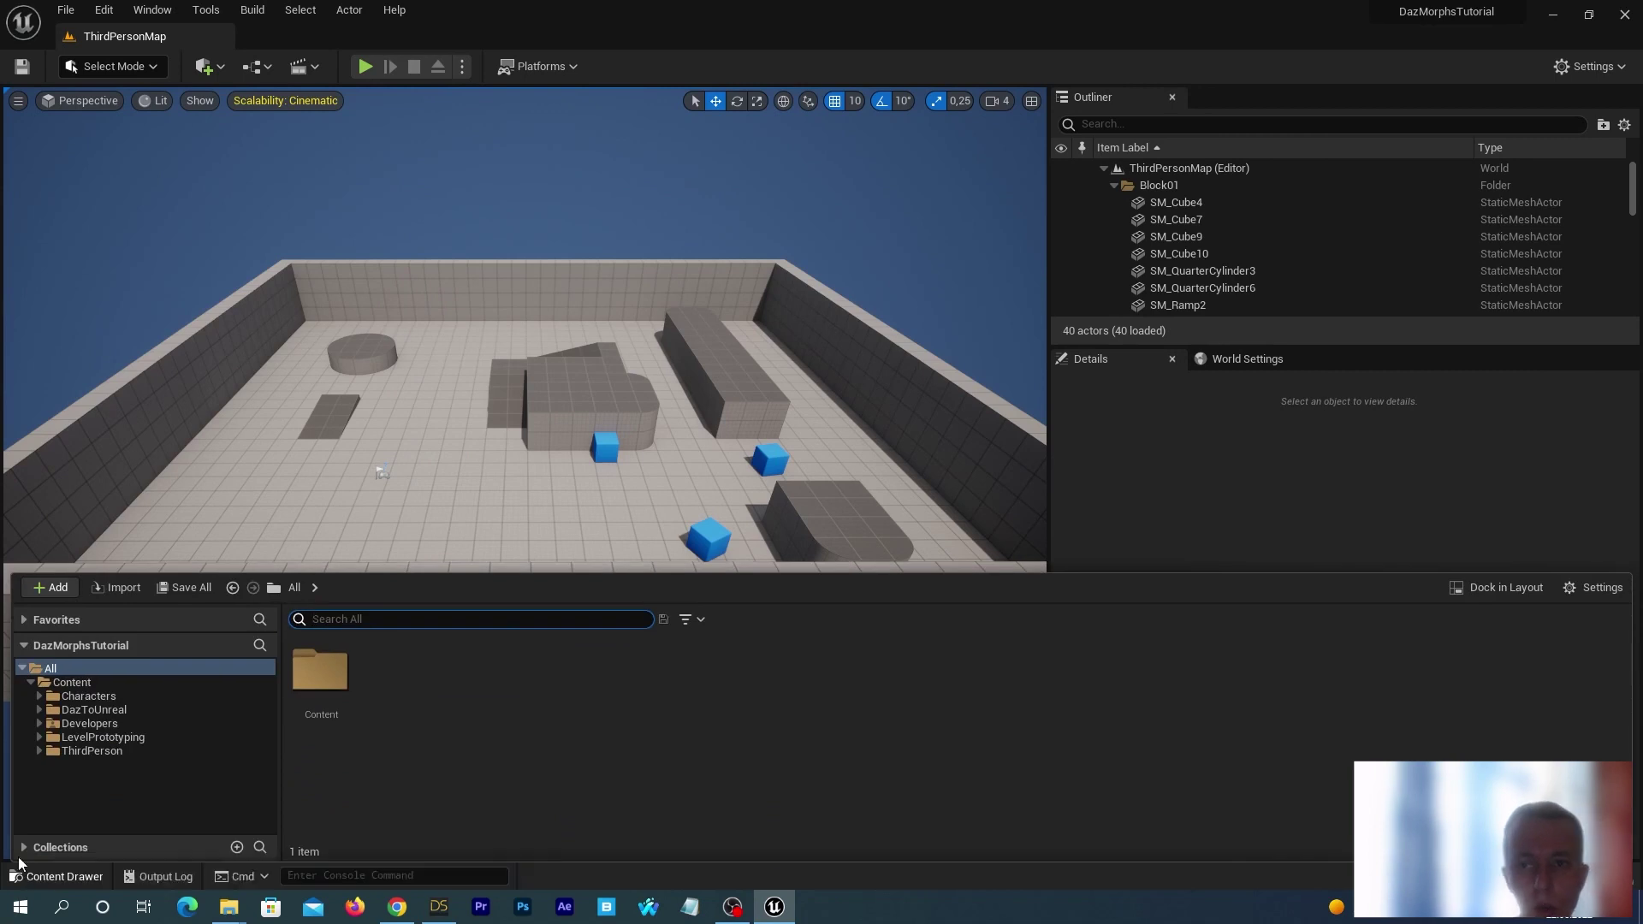
pyautogui.click(40, 709)
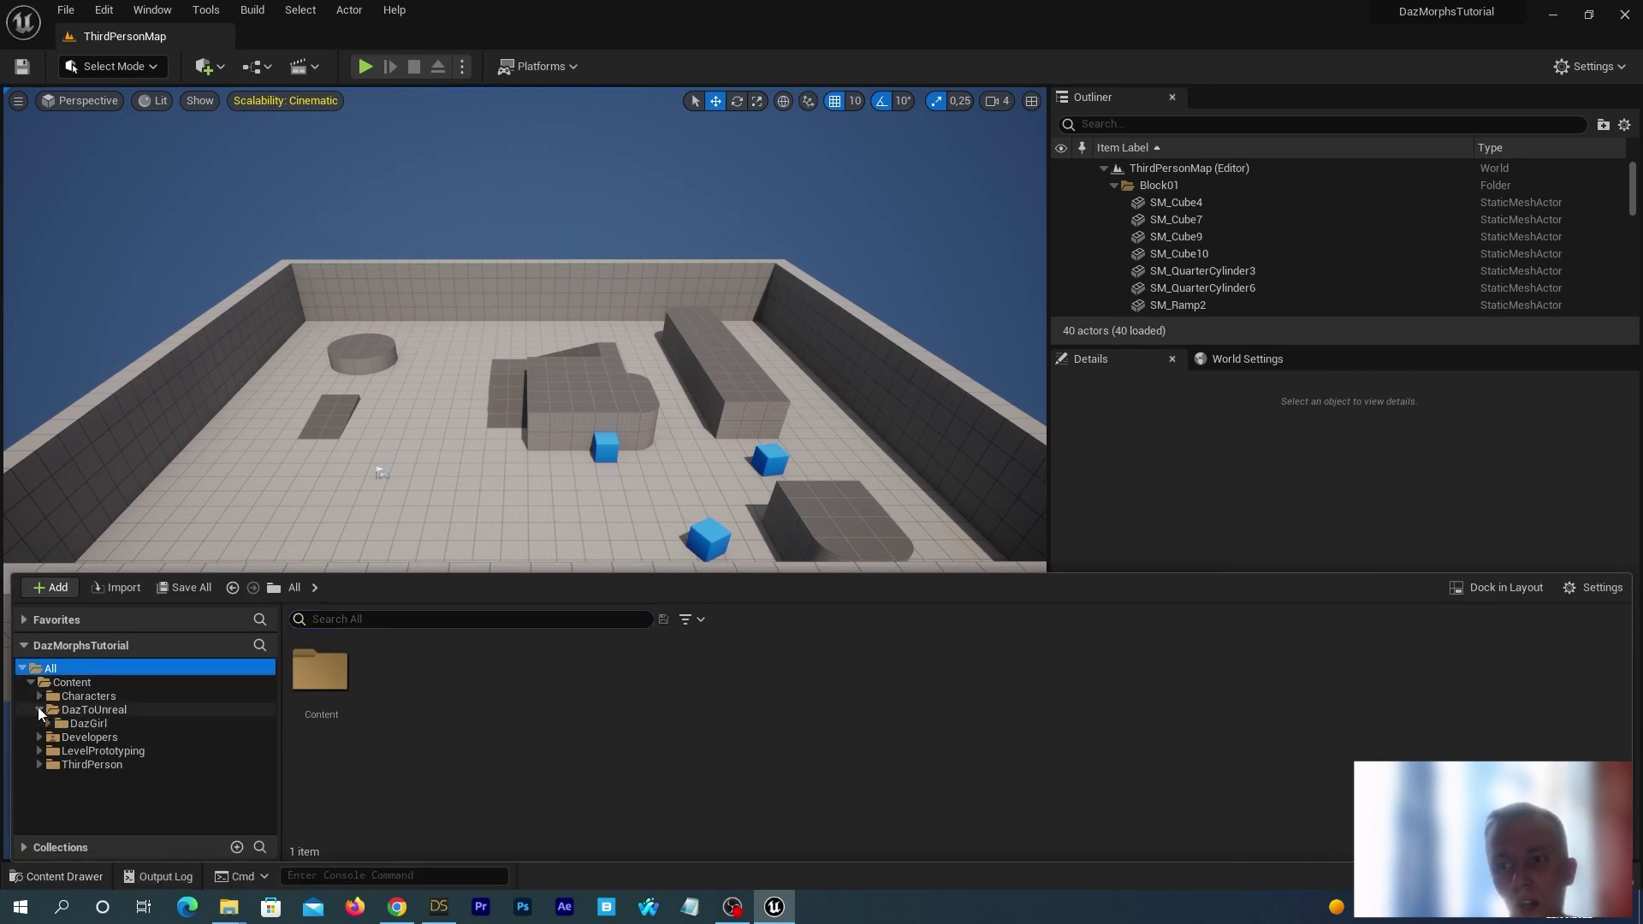
pyautogui.click(77, 724)
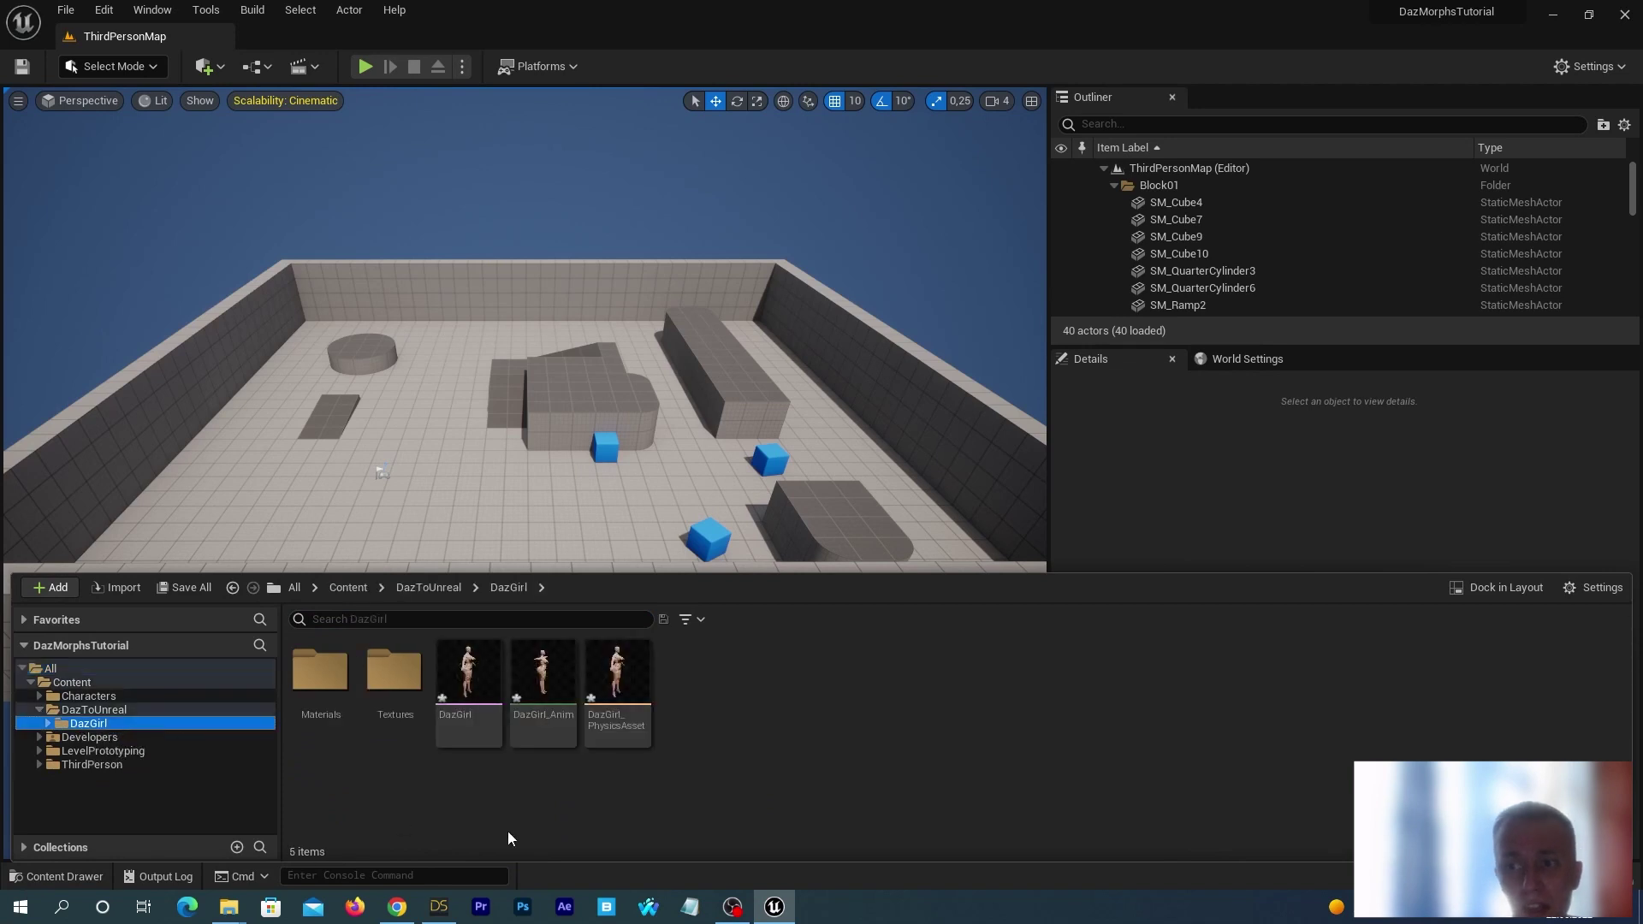
pyautogui.click(545, 685)
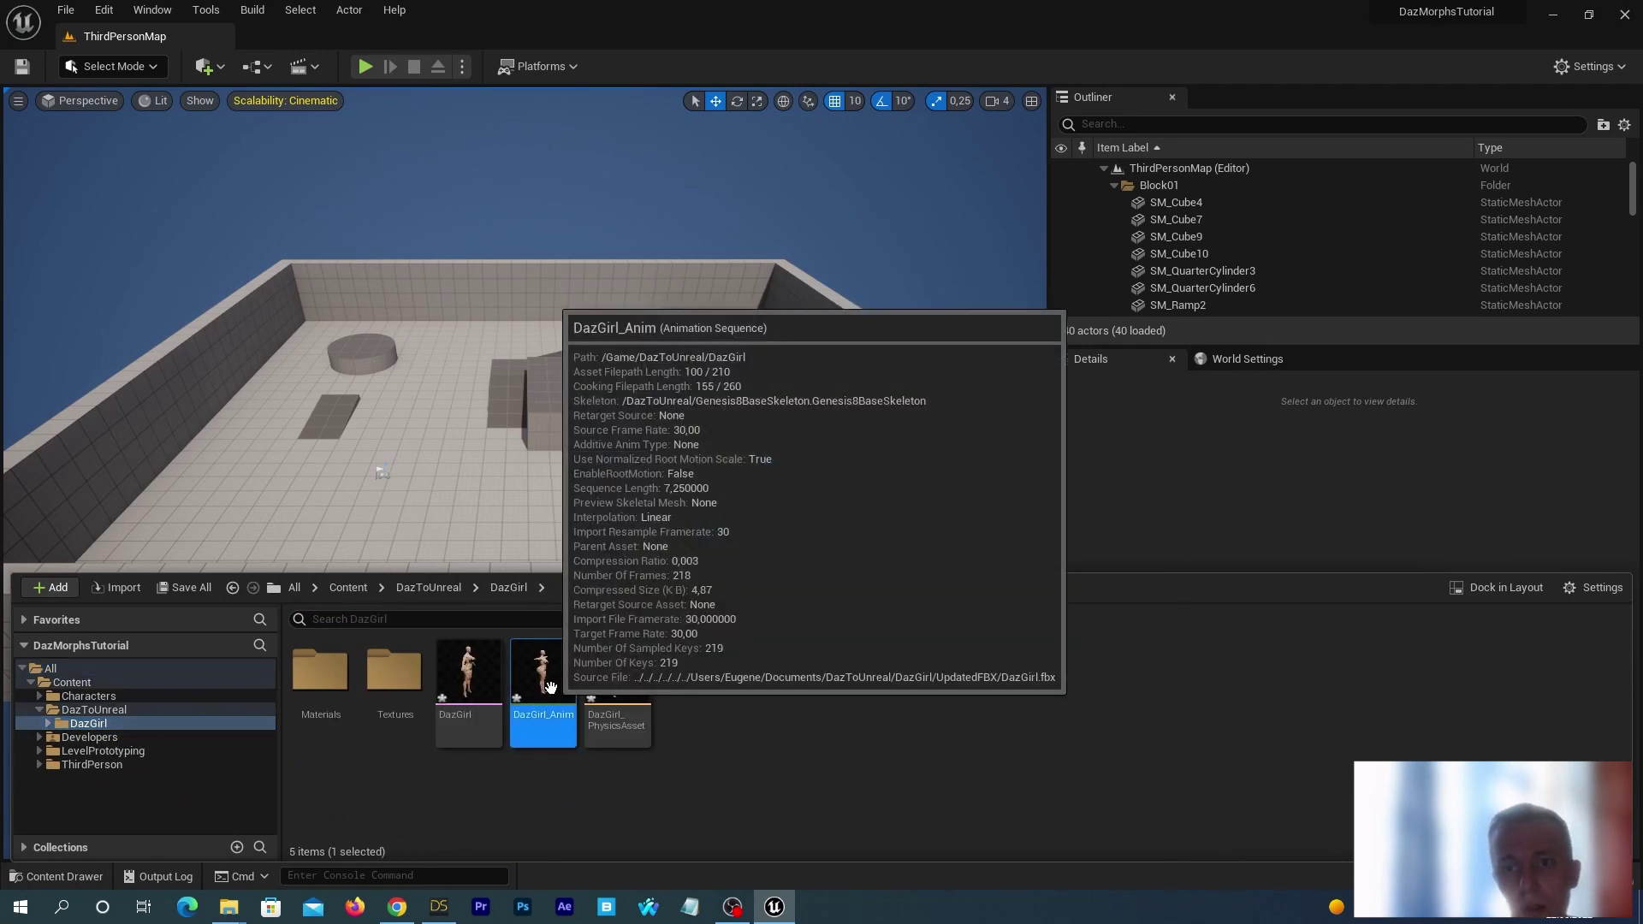
pyautogui.rightClick(550, 687)
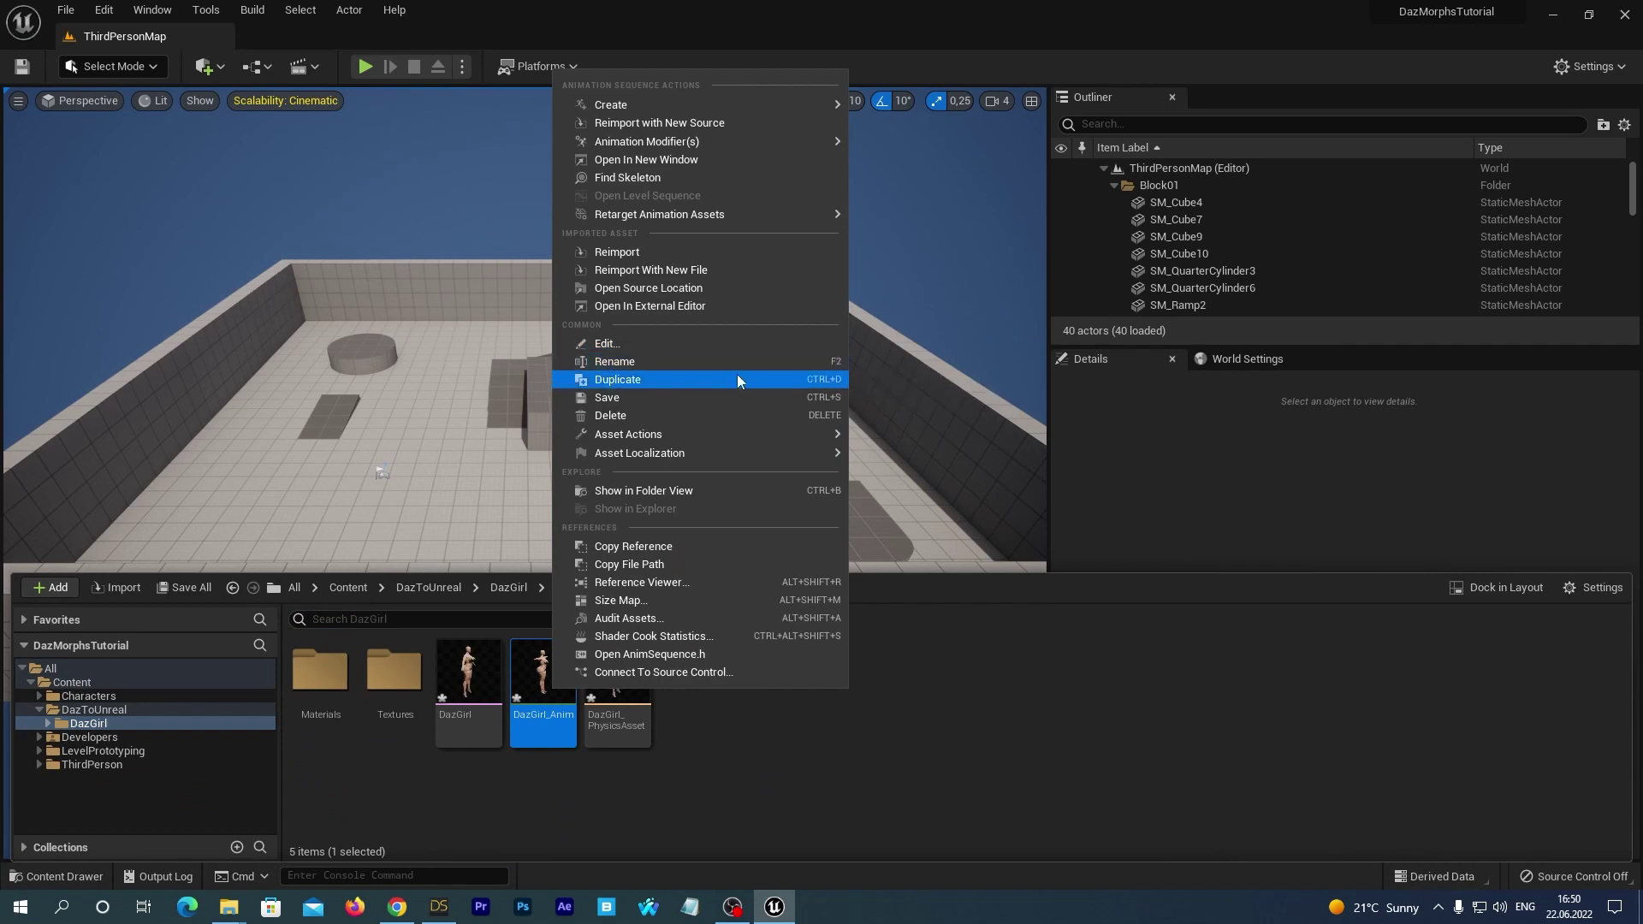
pyautogui.click(665, 417)
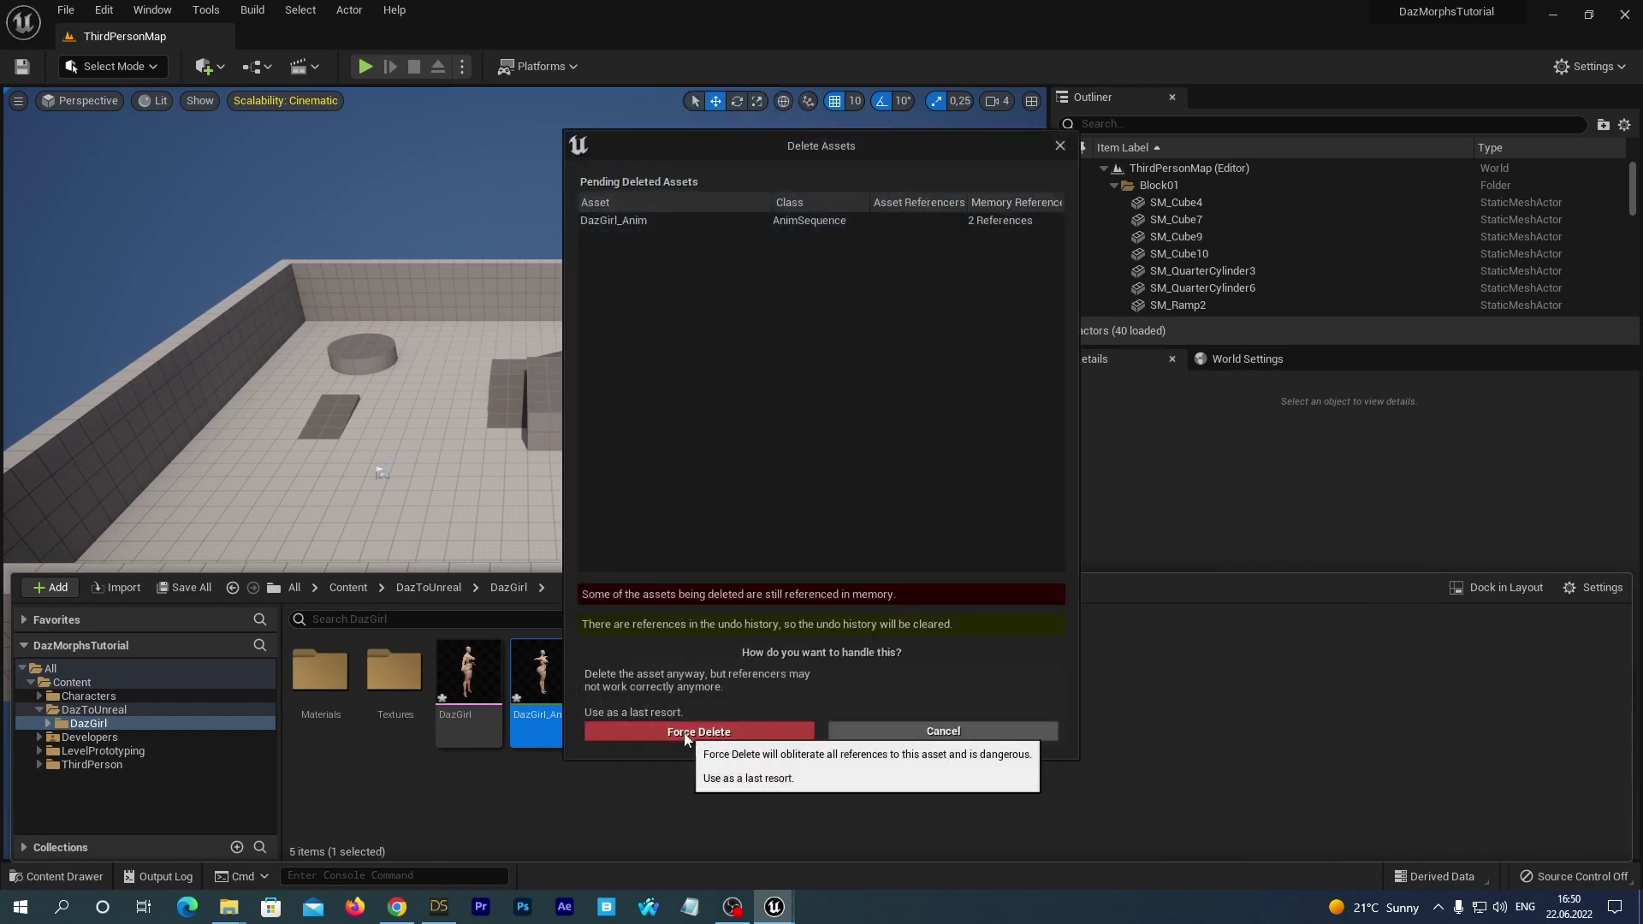
pyautogui.click(684, 732)
# - Create a new folder named Animations inside the DazGirl folder
pyautogui.click(475, 727)
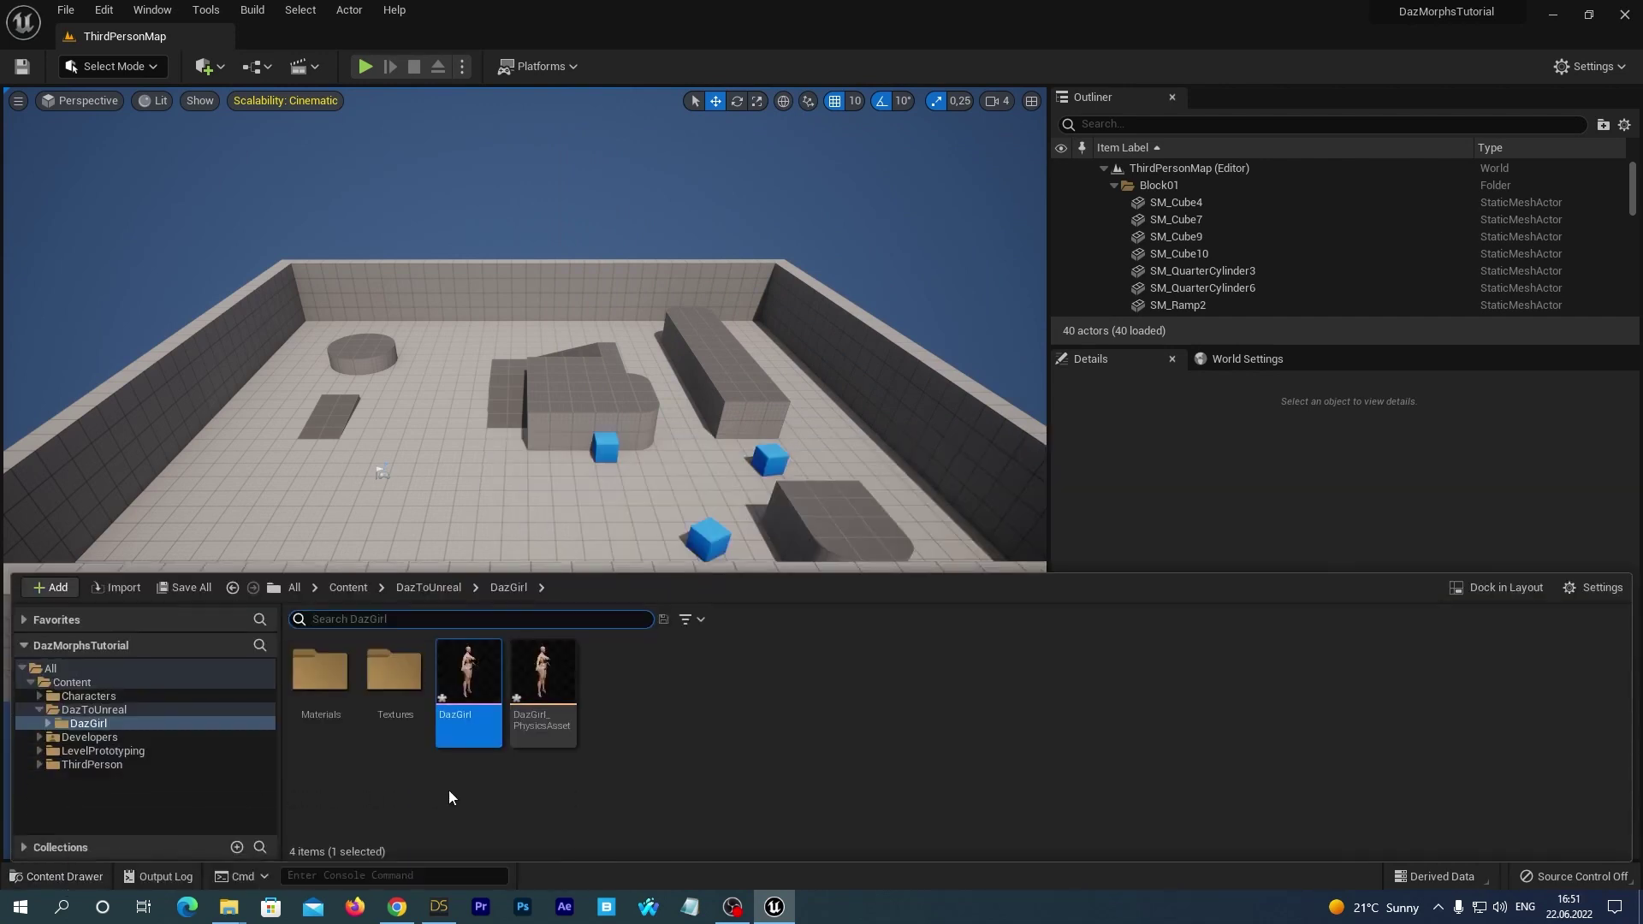
pyautogui.click(46, 724)
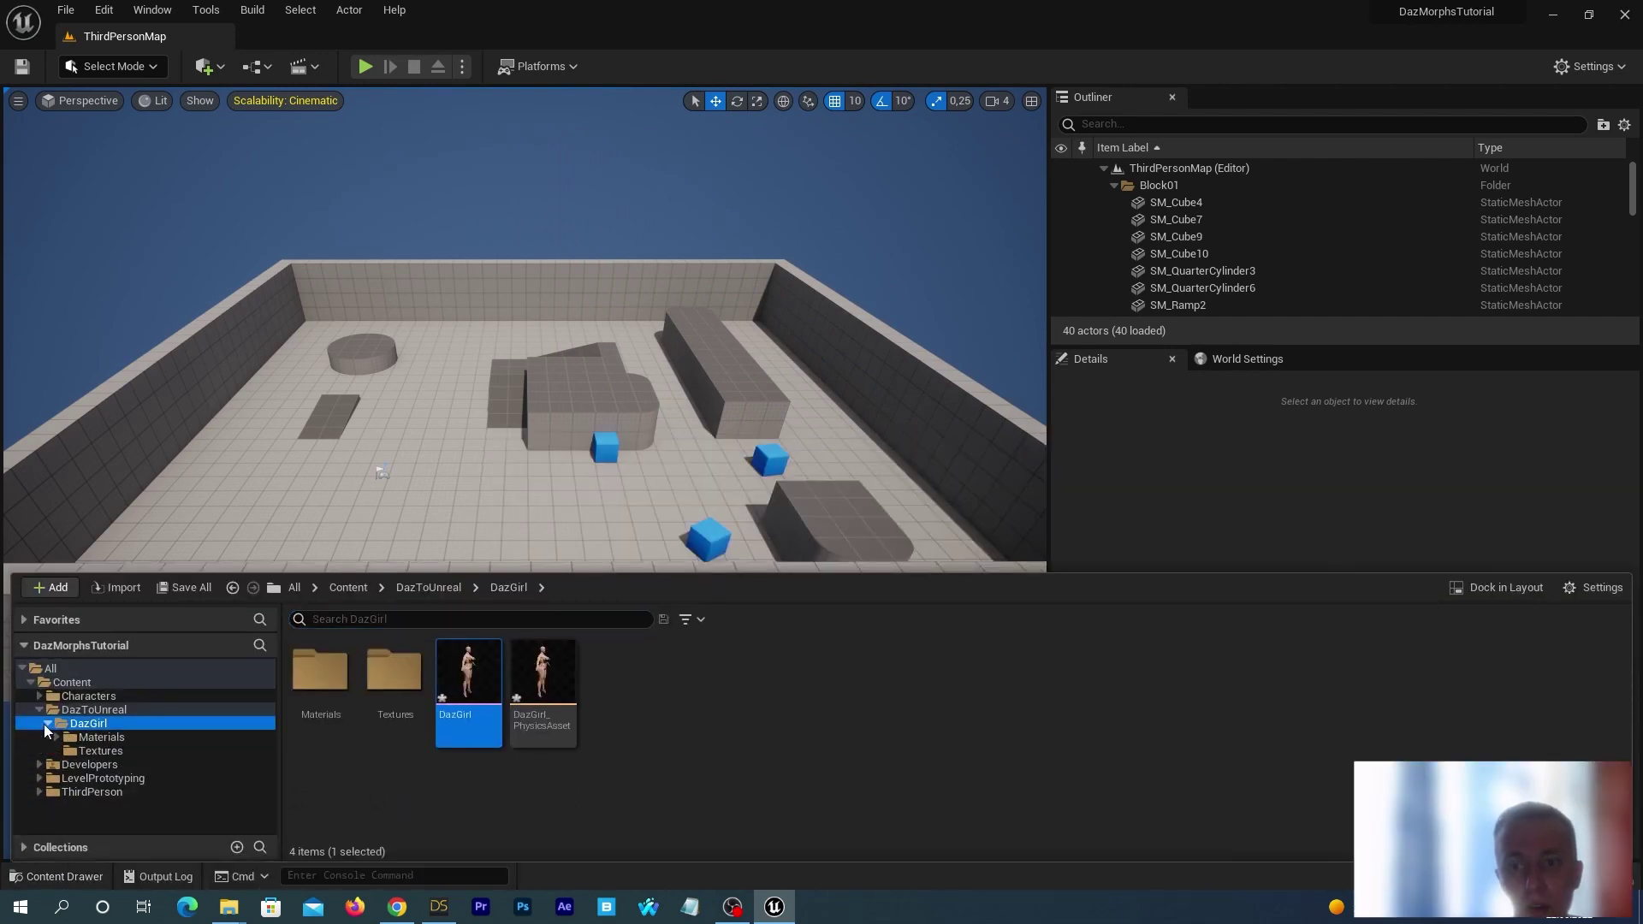
pyautogui.rightClick(91, 733)
pyautogui.click(124, 360)
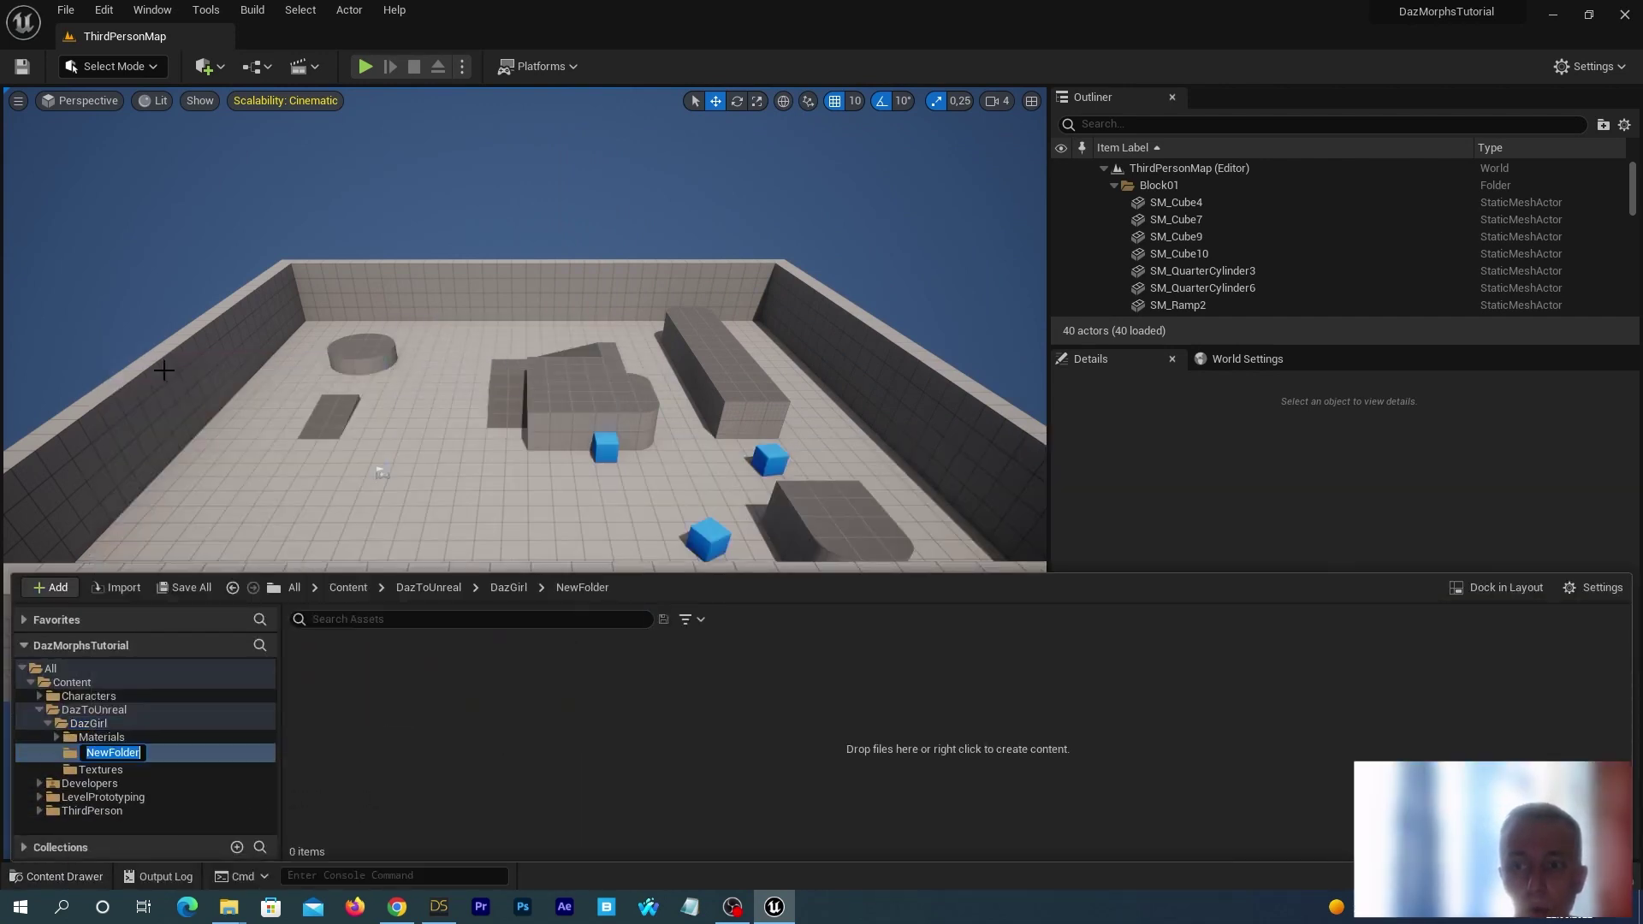
pyautogui.write('Animations')
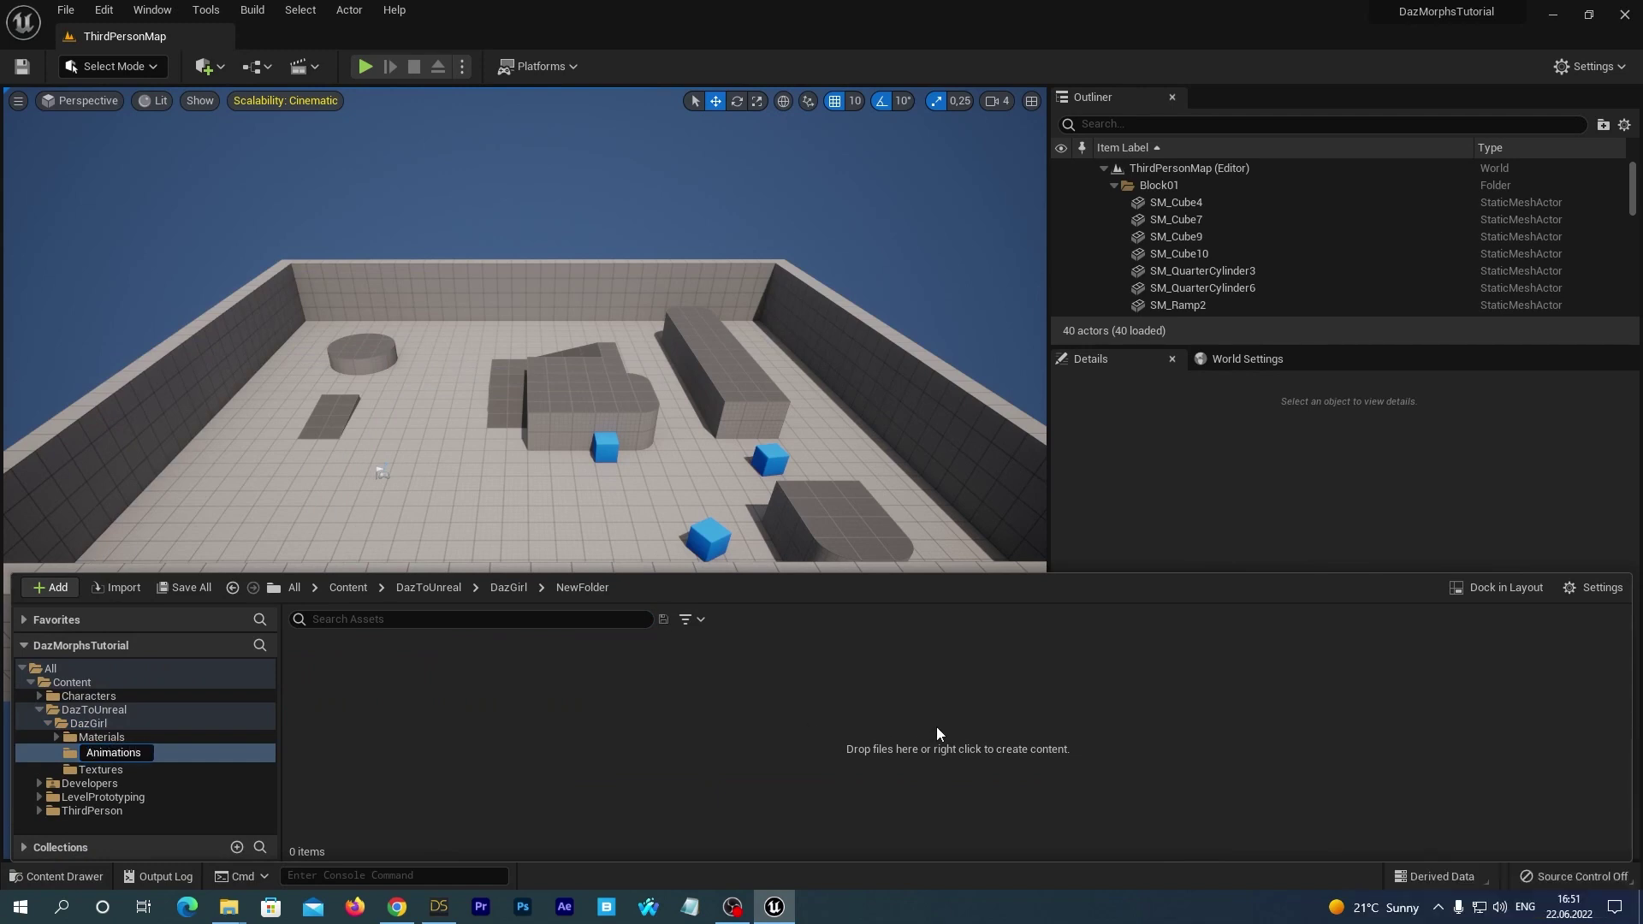
pyautogui.press('Return')
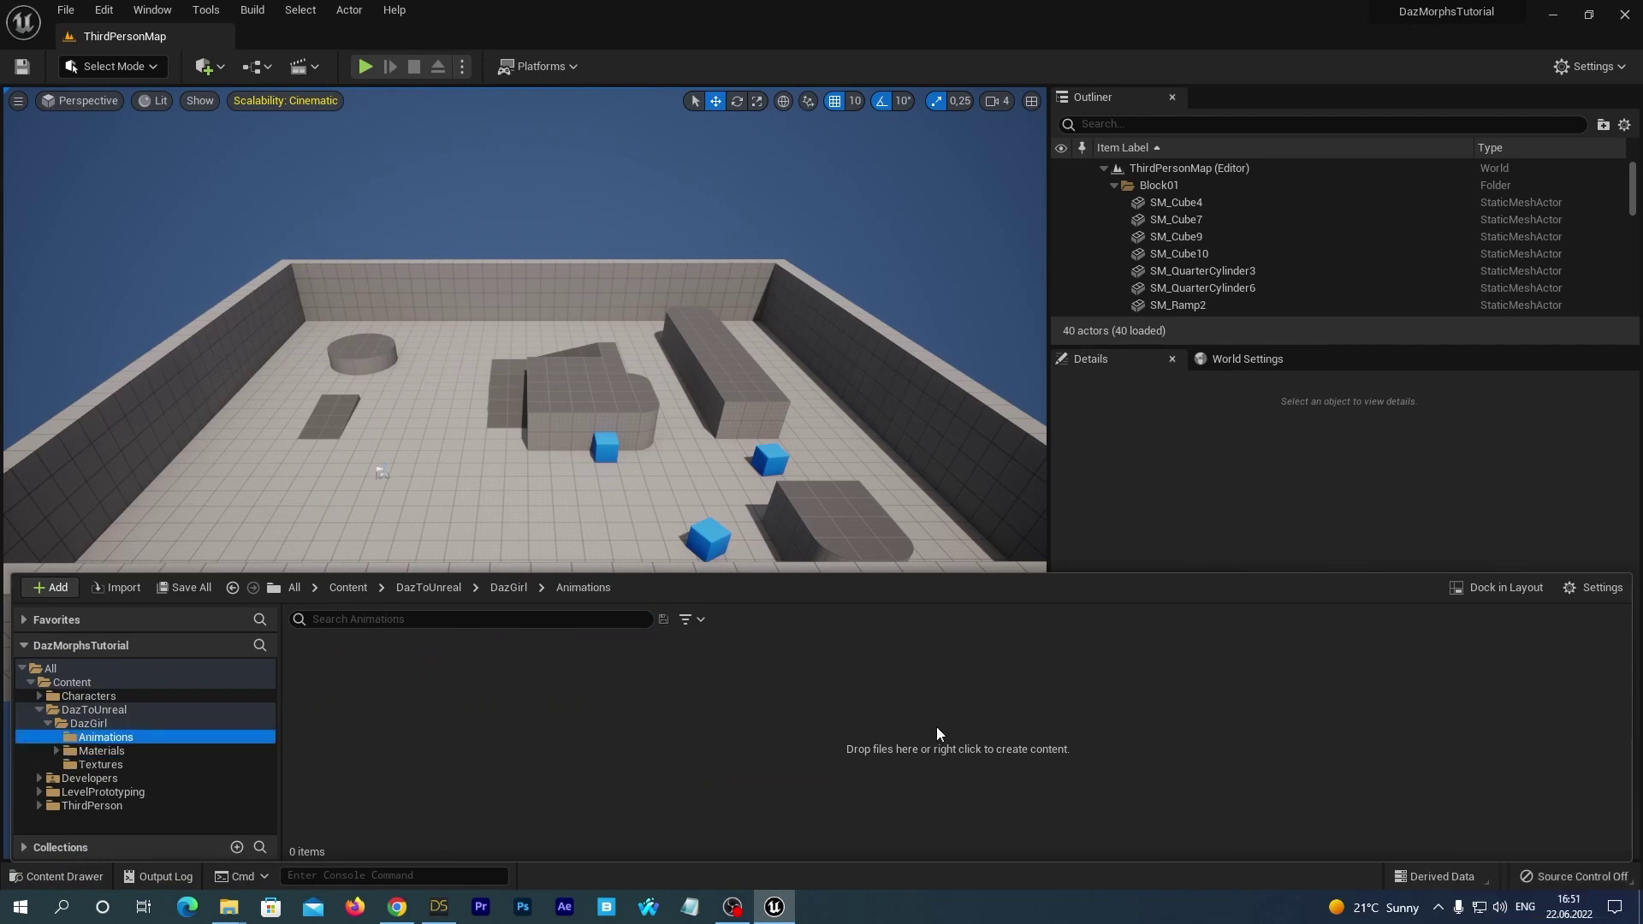
# - Browse to Characters > Mannequins > Animations in the content browser
pyautogui.click(39, 696)
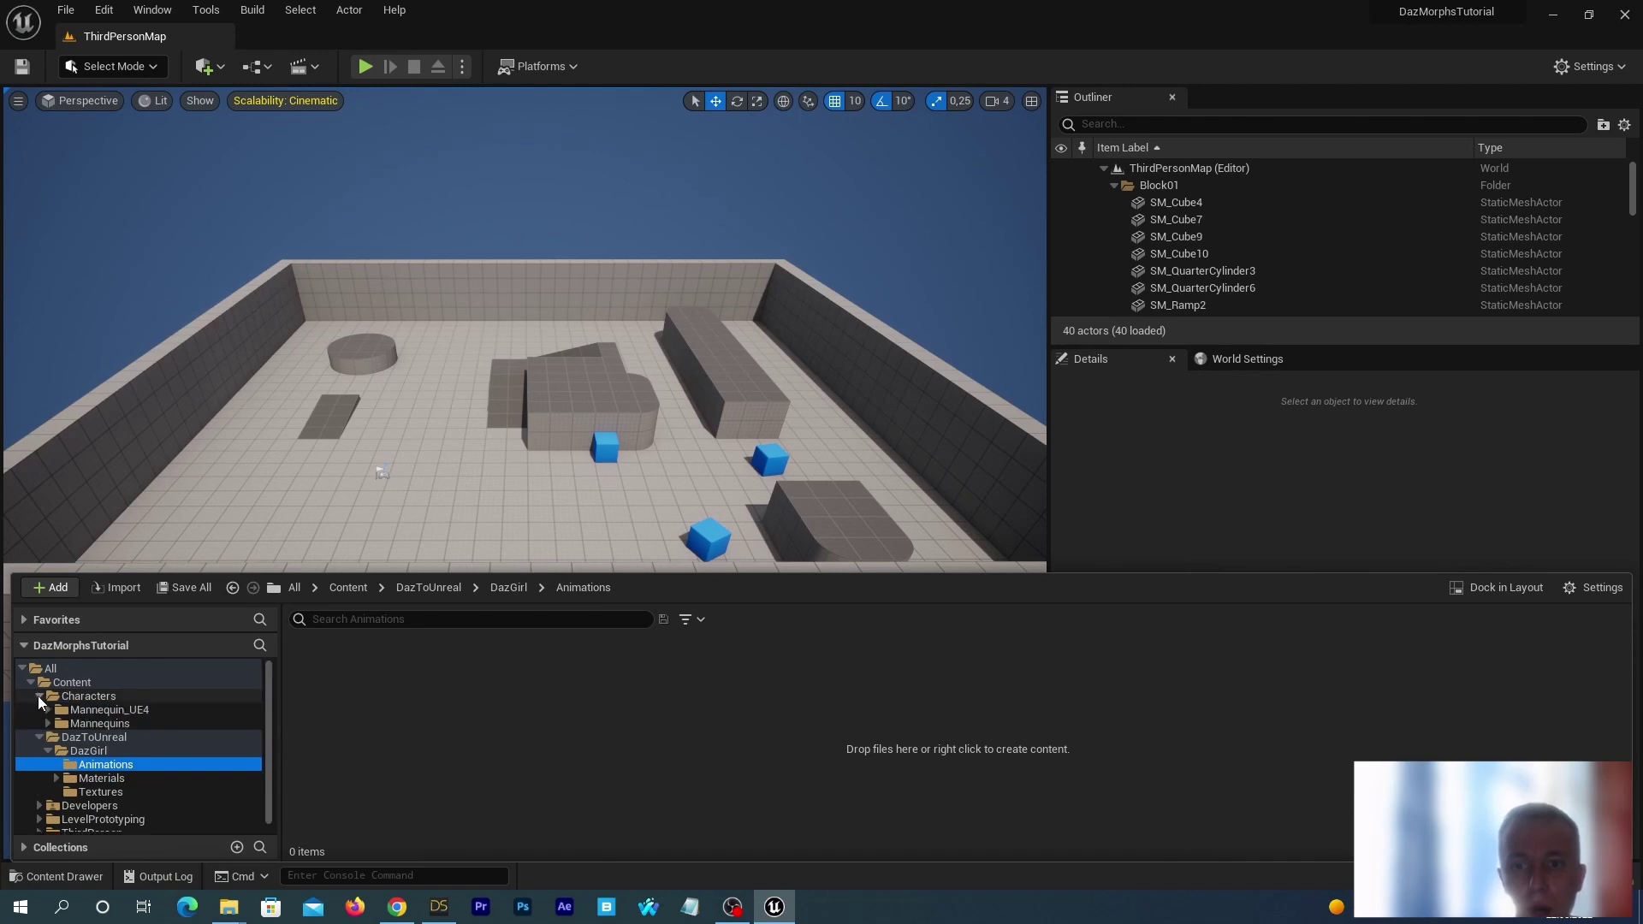
pyautogui.click(100, 724)
pyautogui.click(48, 723)
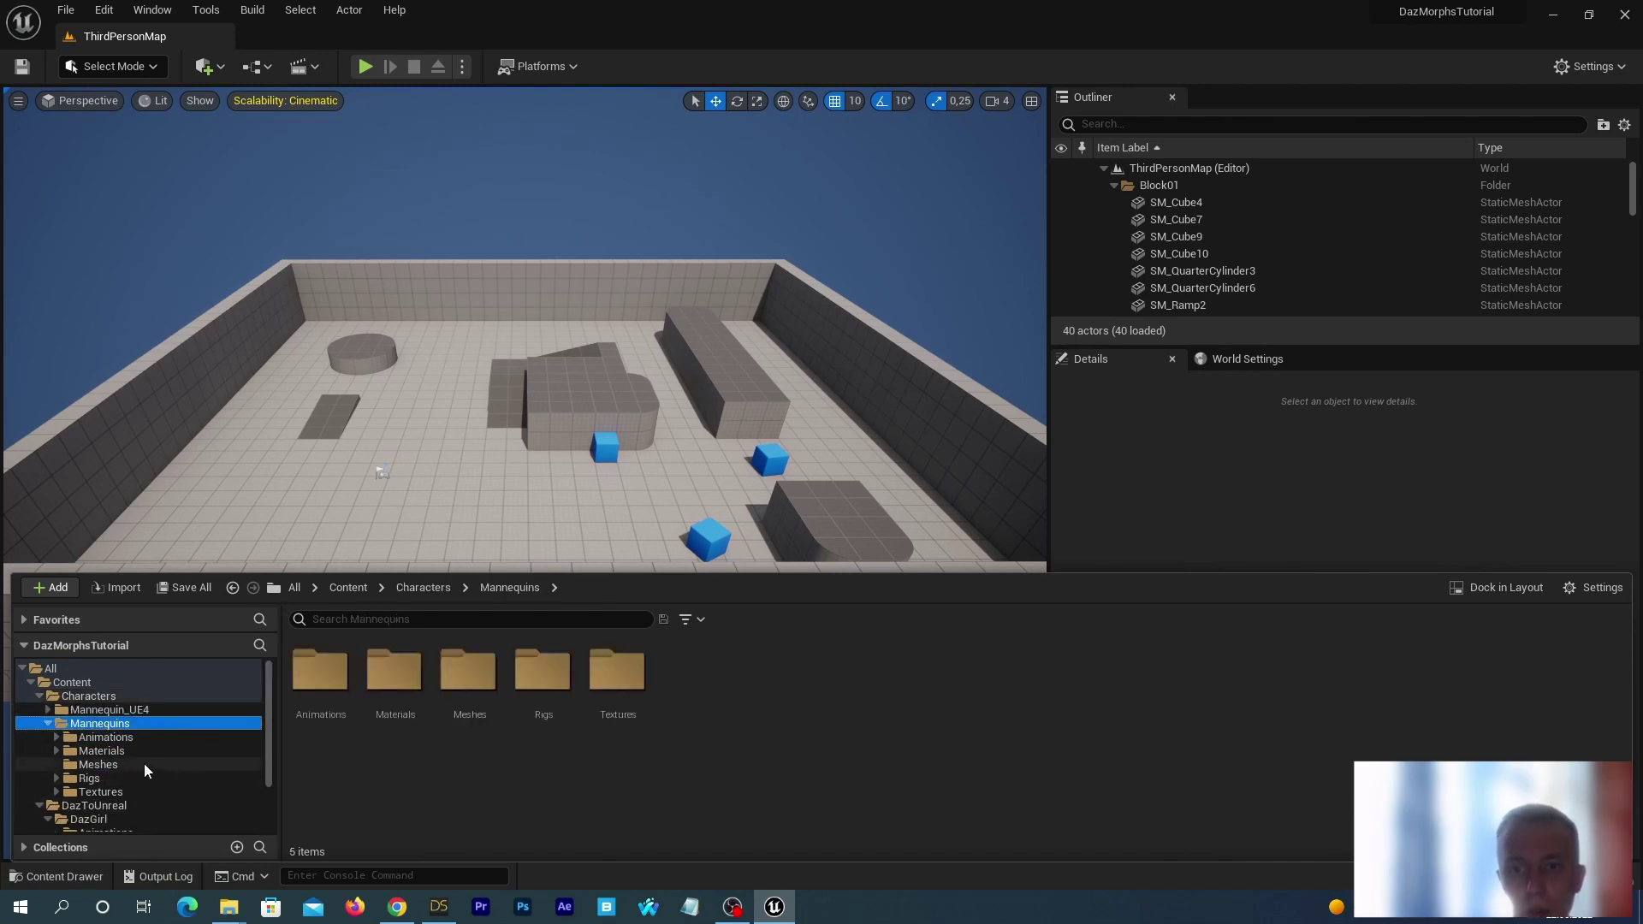
pyautogui.click(56, 738)
pyautogui.click(95, 737)
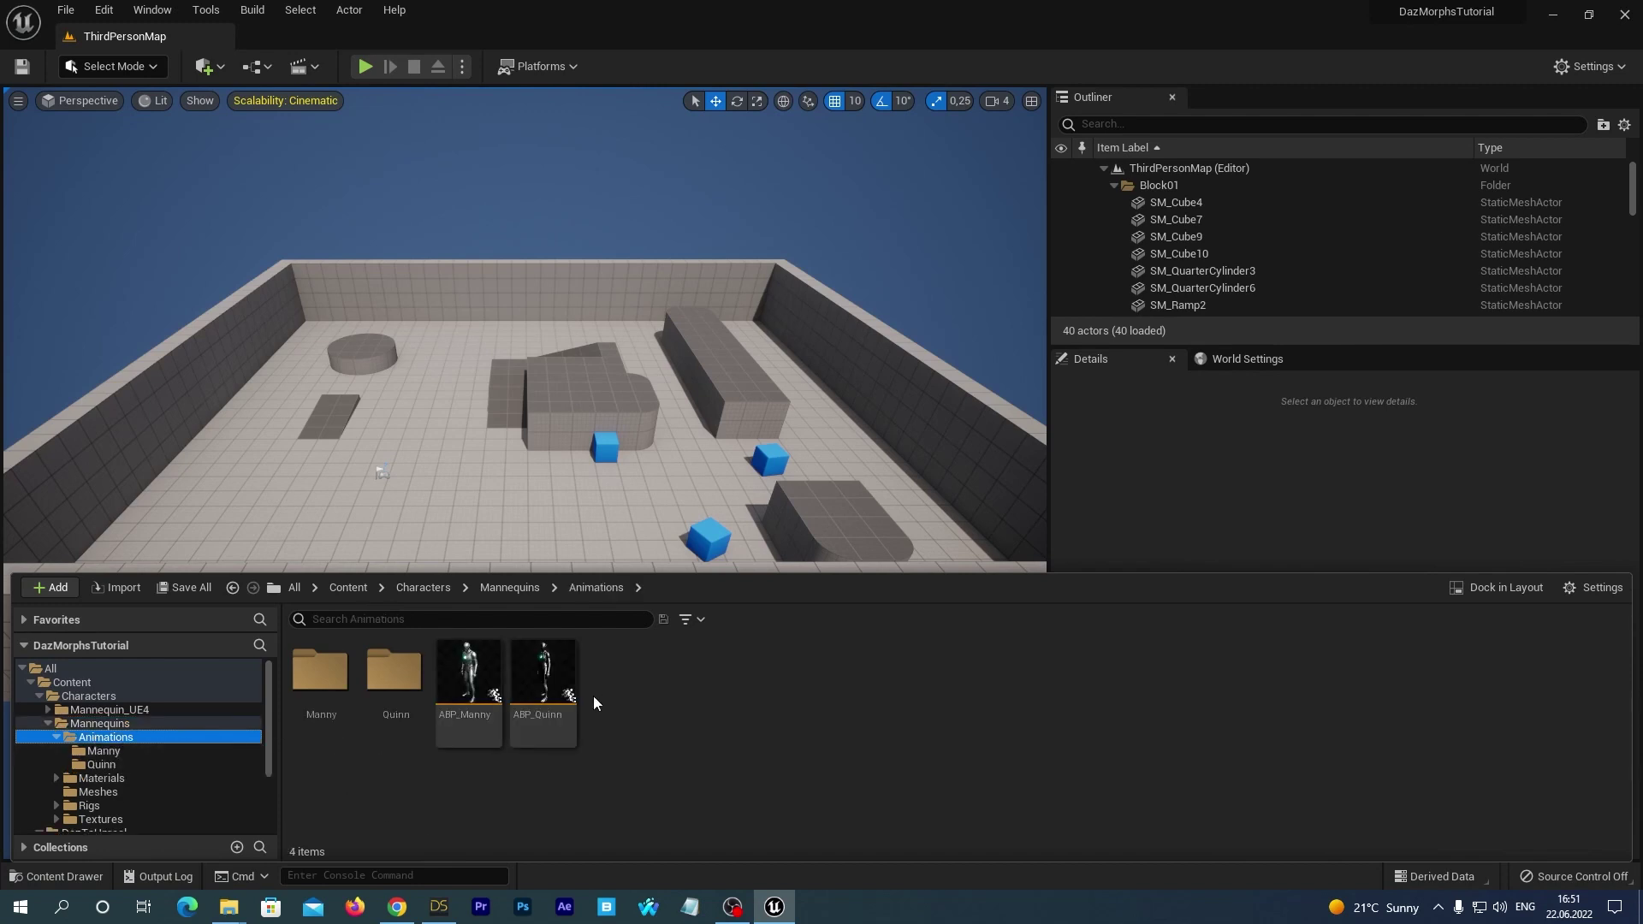
# - Review ABP_Quinn's Duplicate and Retarget IK Retargeter options, then cancel without retargeting
pyautogui.click(548, 689)
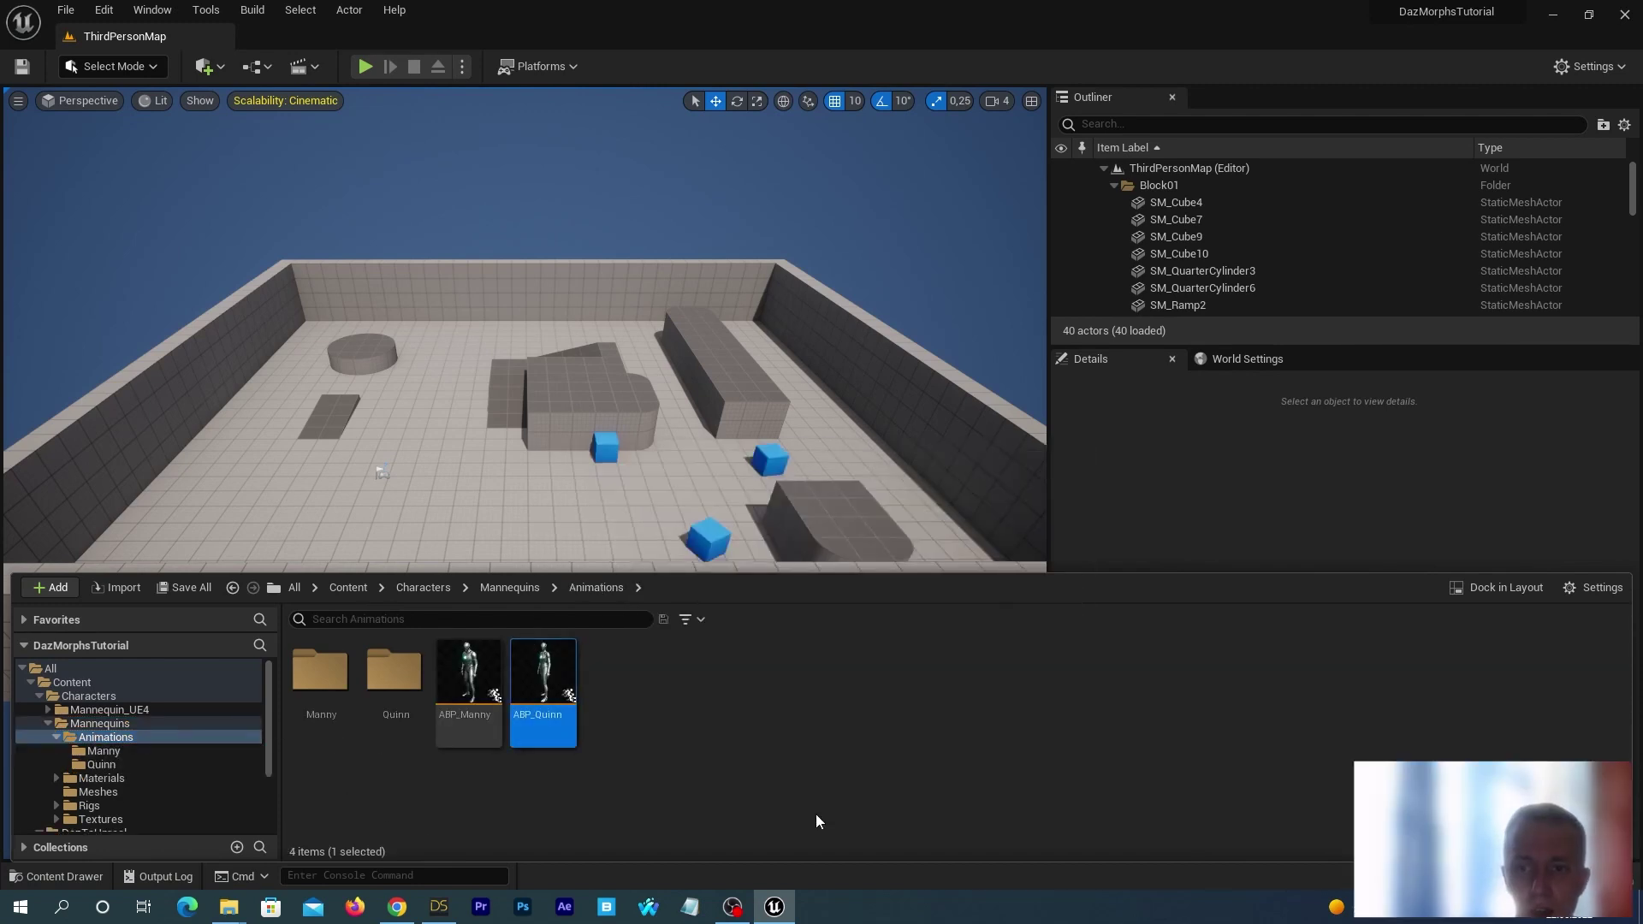
pyautogui.rightClick(563, 678)
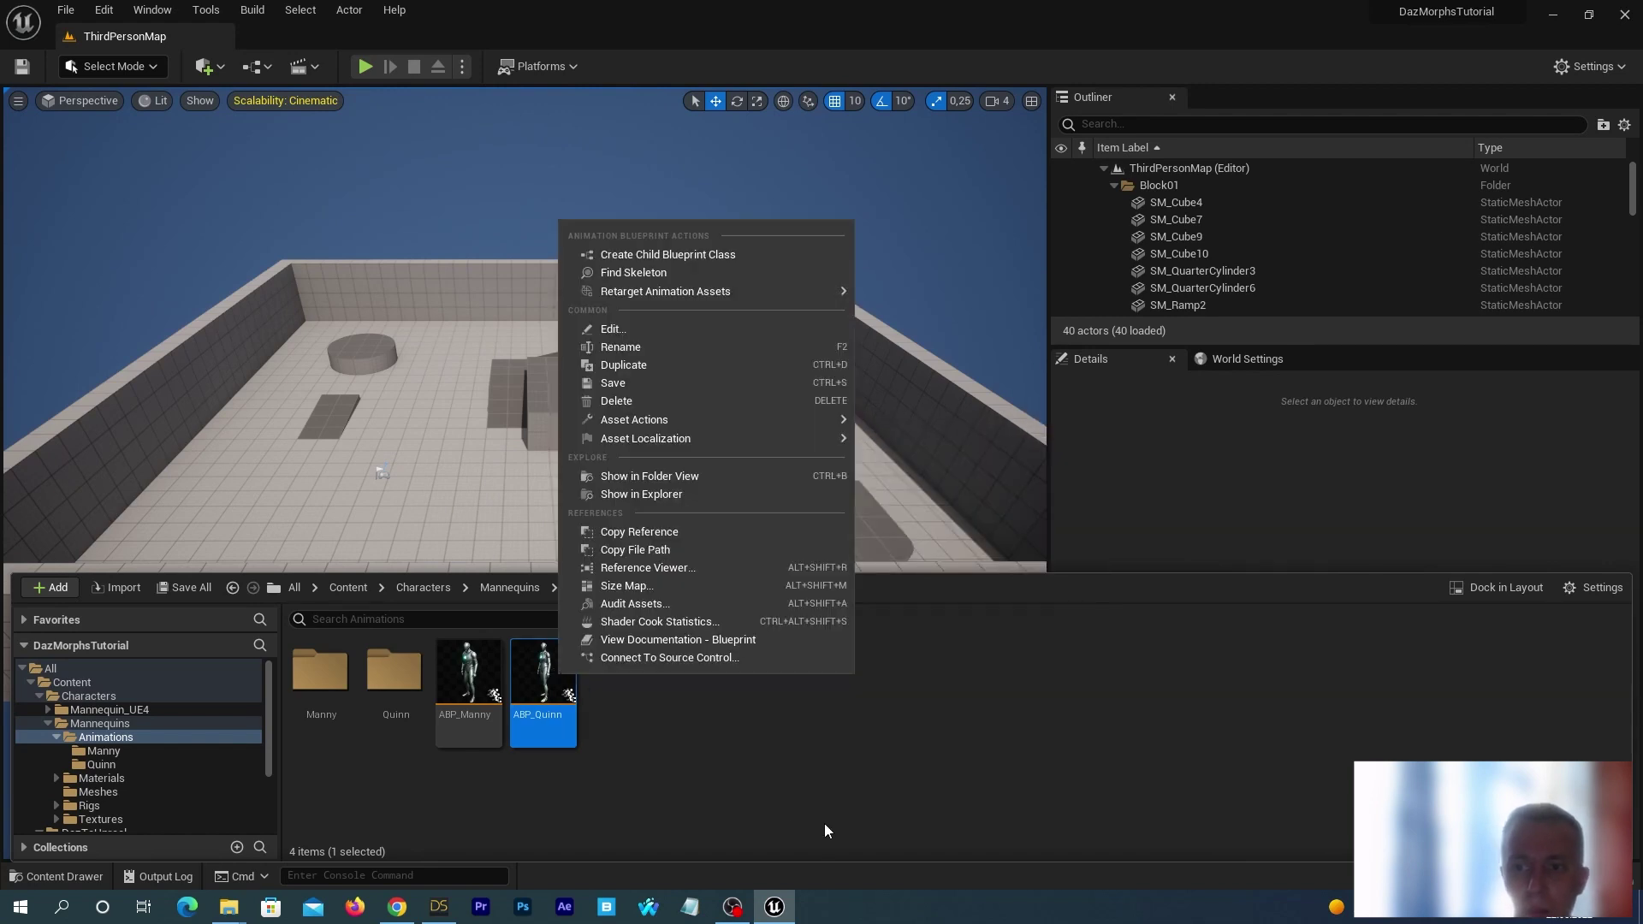
pyautogui.moveTo(762, 291)
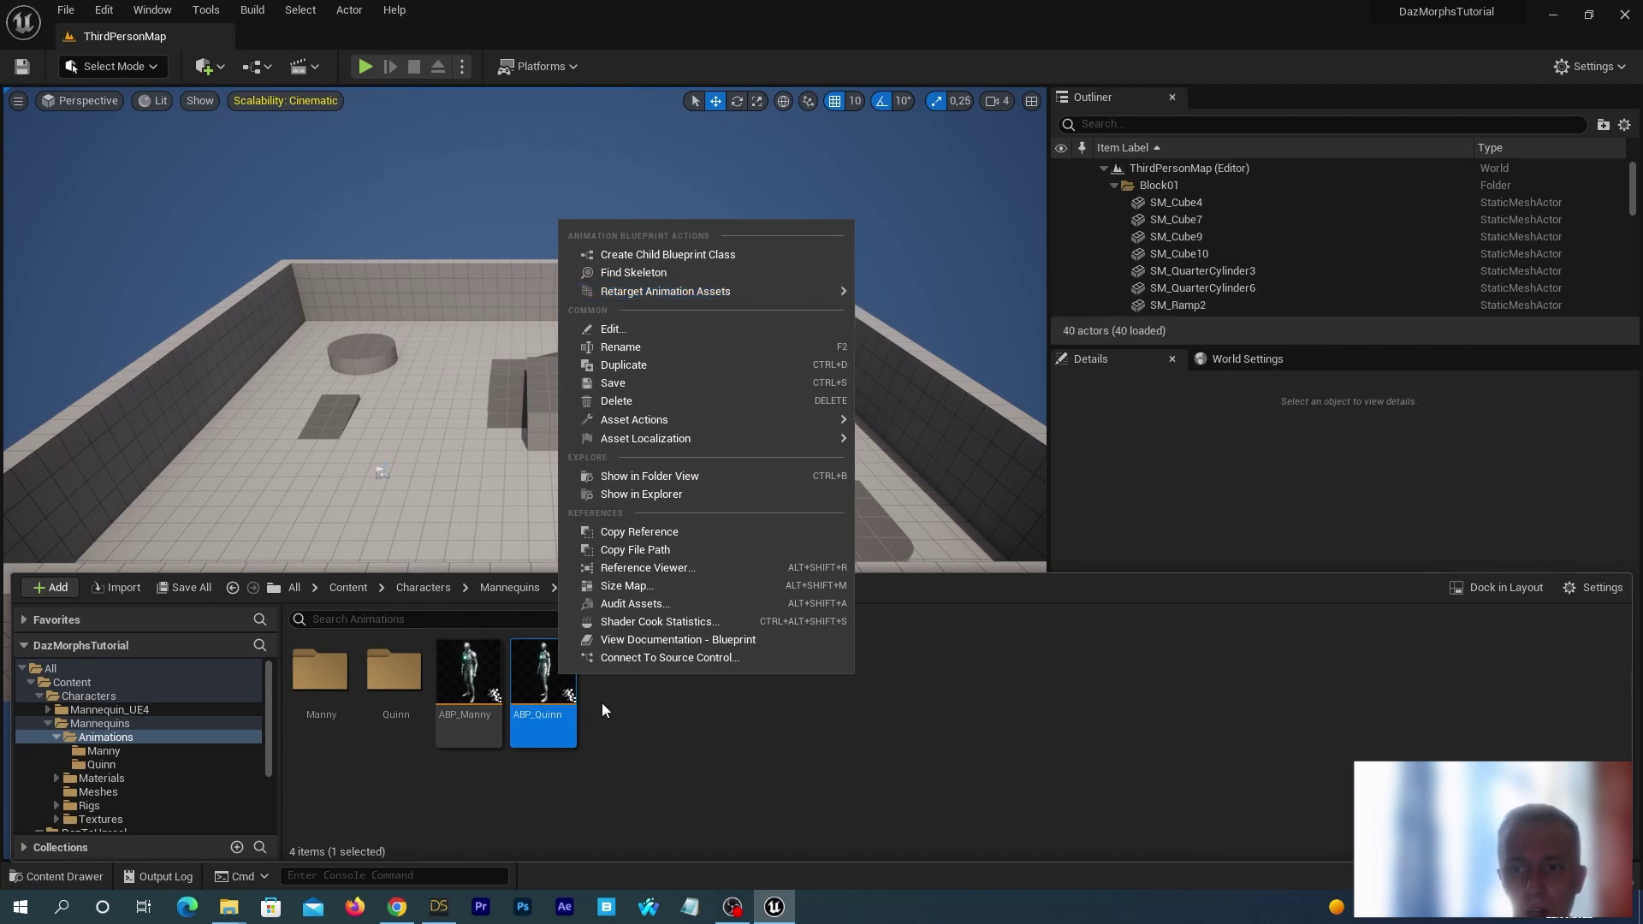
pyautogui.click(935, 317)
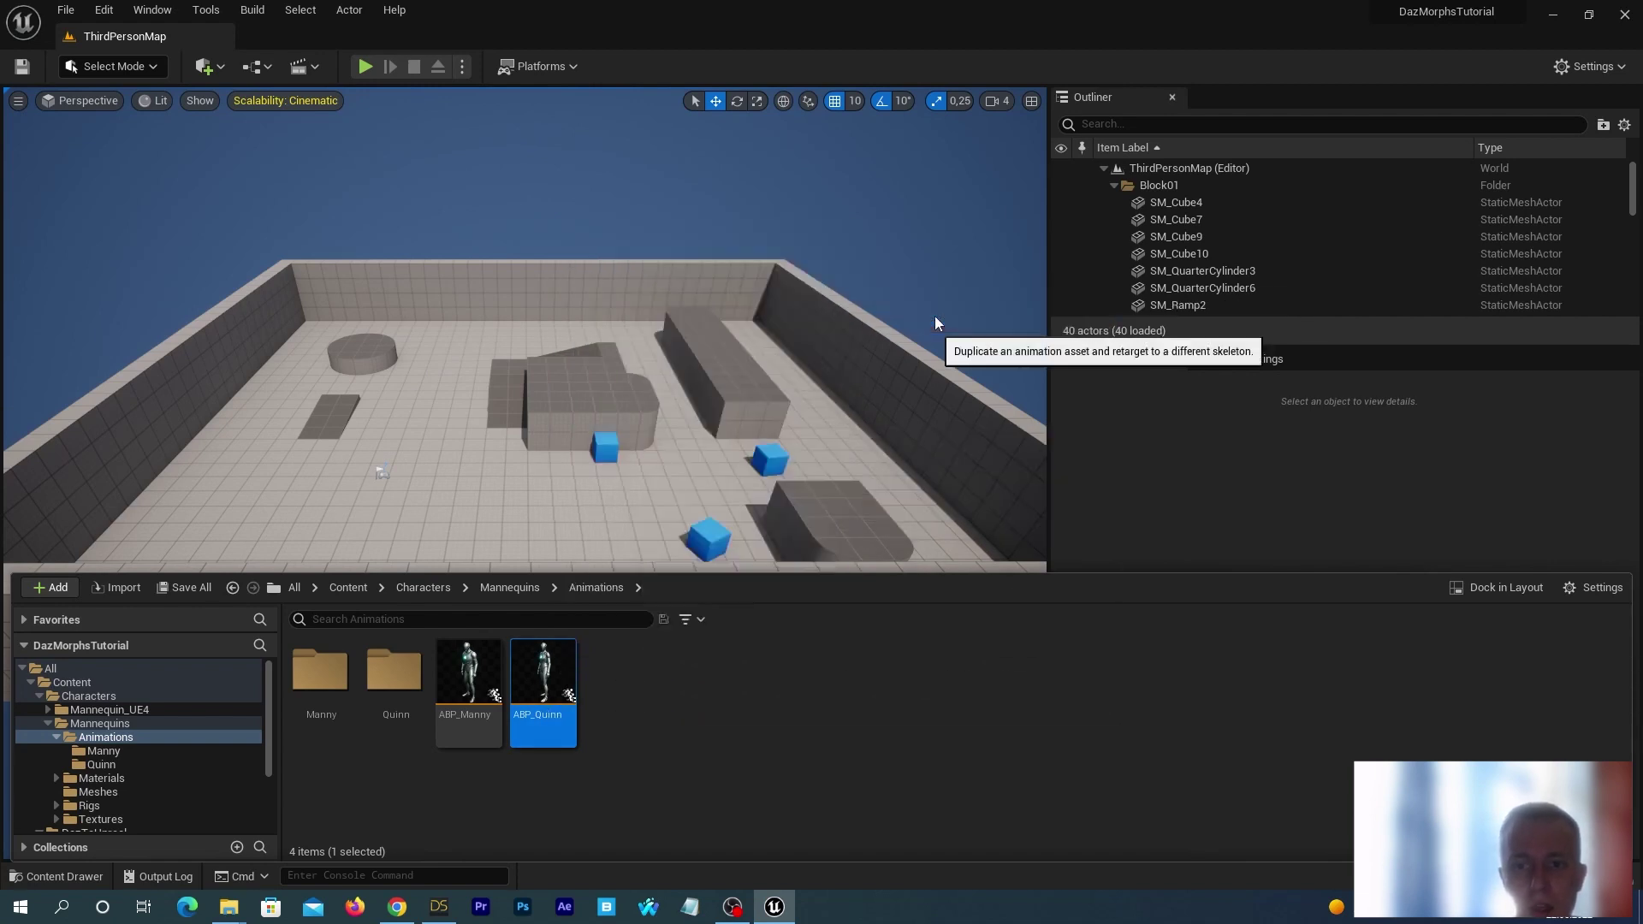
pyautogui.click(1137, 332)
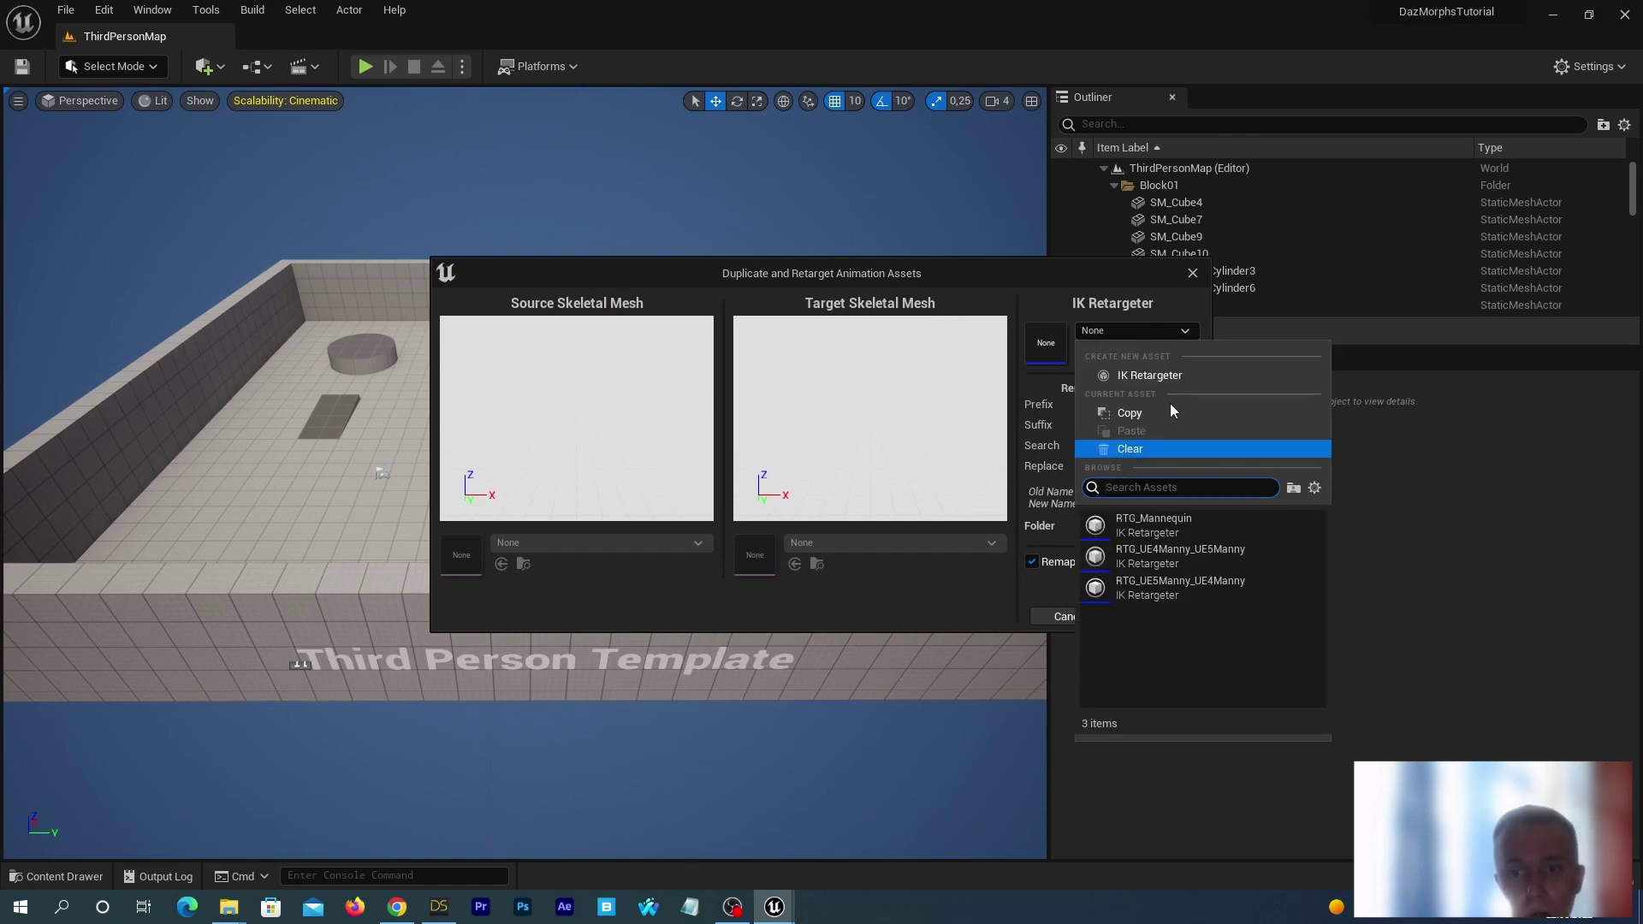
pyautogui.click(1191, 274)
pyautogui.click(1191, 274)
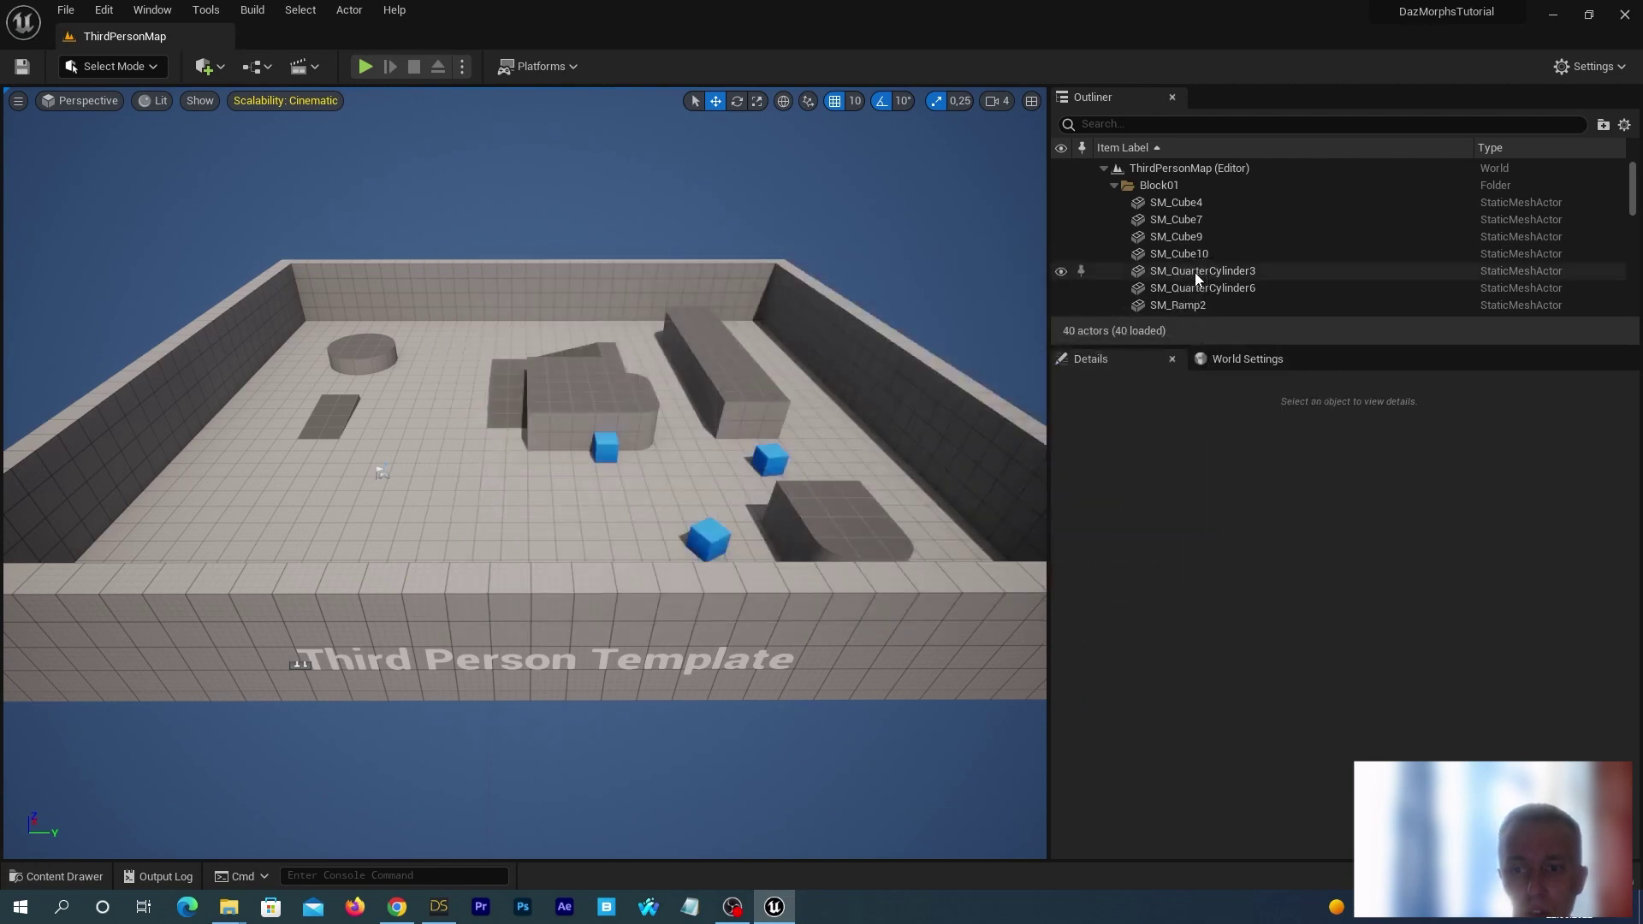
# - Enable Show Engine Content in the content browser settings and reopen the Content Drawer
pyautogui.click(15, 881)
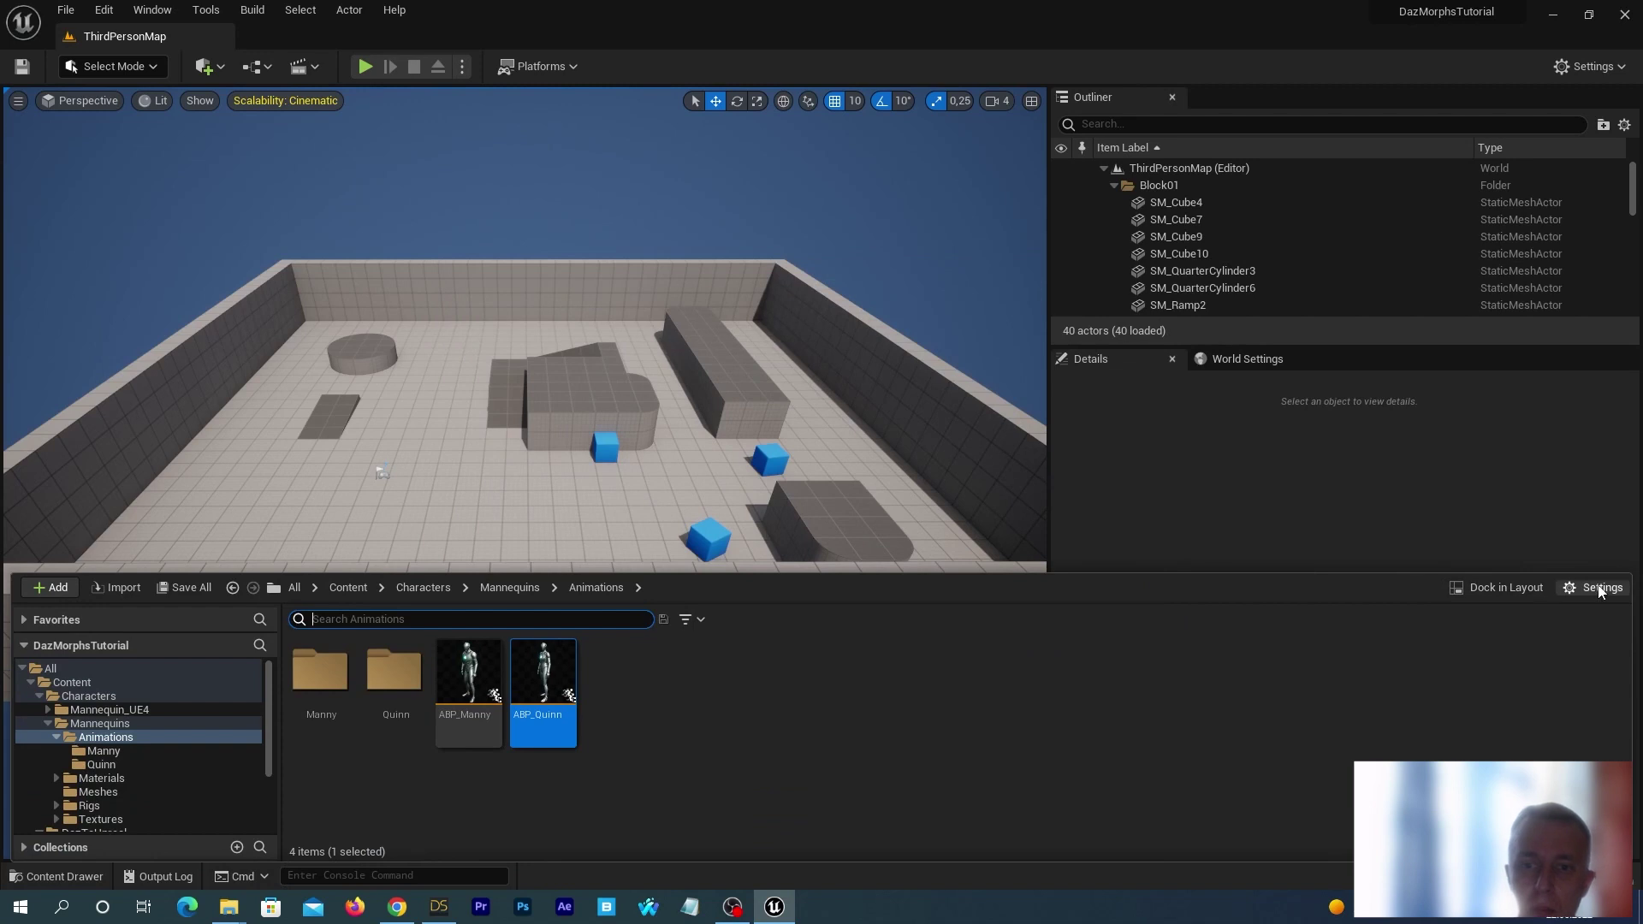
pyautogui.click(1598, 589)
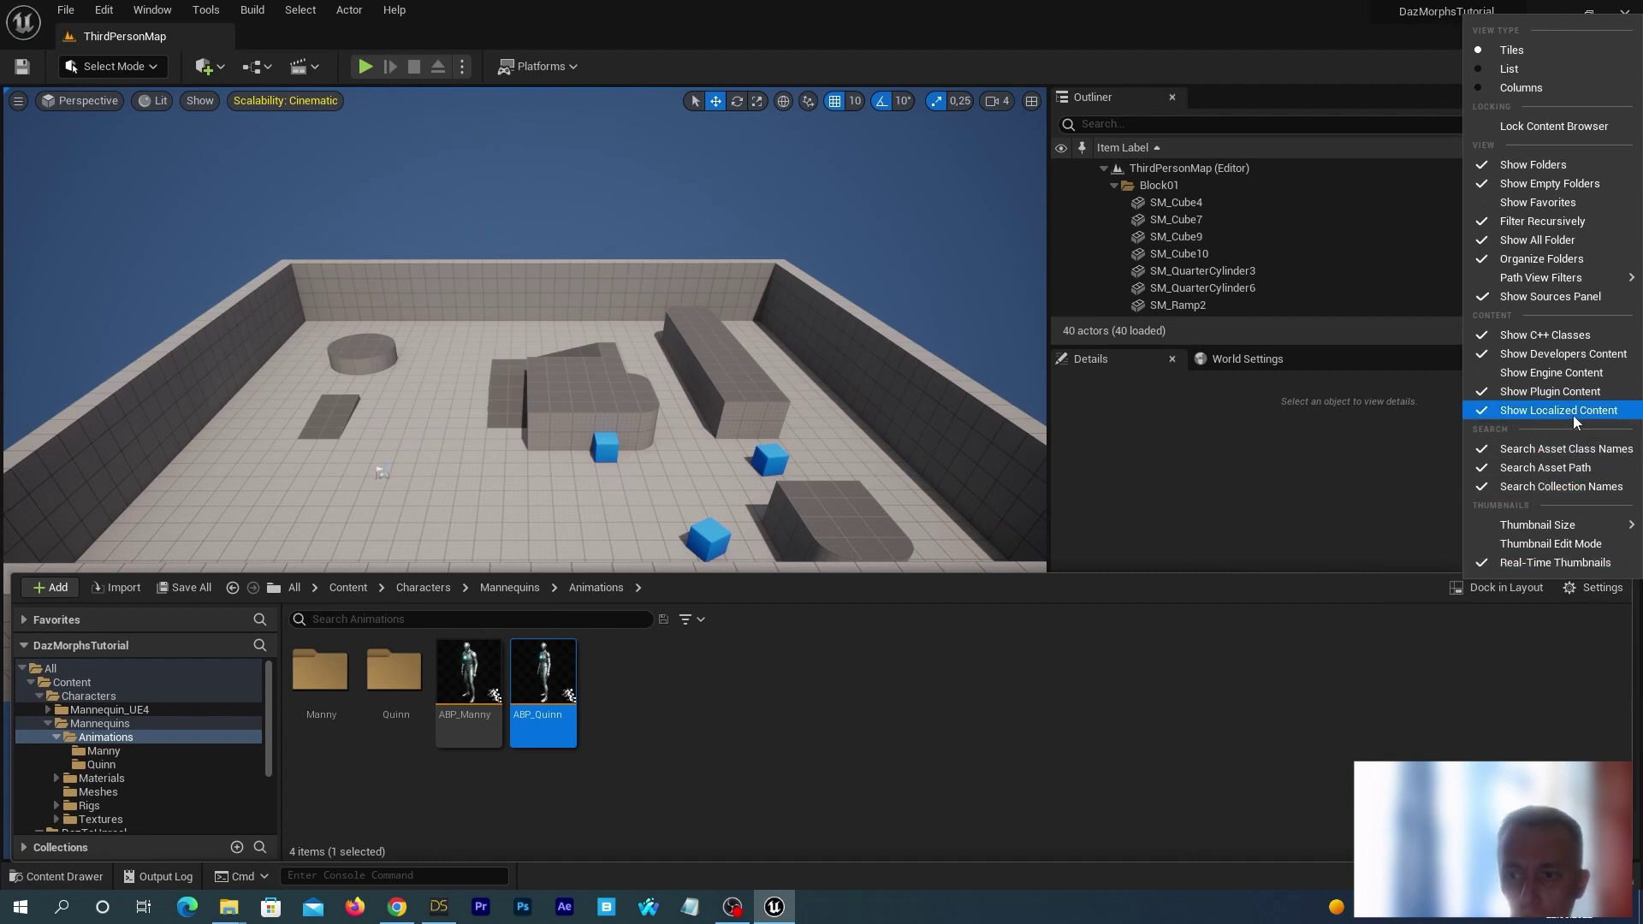
pyautogui.click(1549, 373)
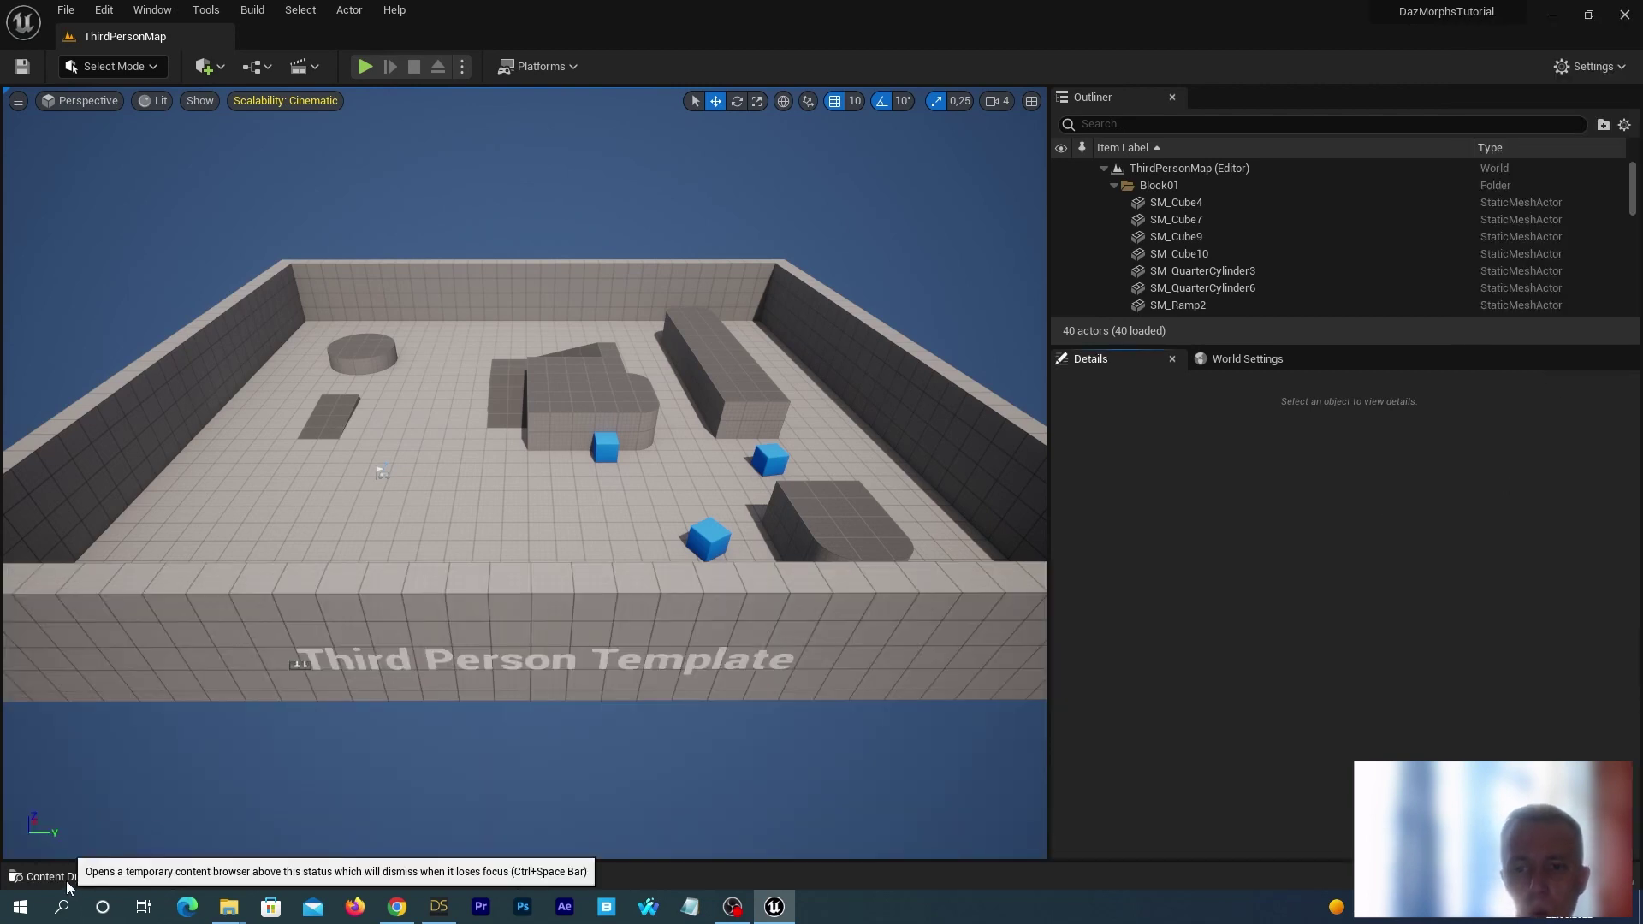
pyautogui.click(55, 876)
# - Duplicate and Retarget ABP_Quinn using G81FixRotZeroRootIKRetargeter, source SKM_Quinn, target DazGirl
pyautogui.rightClick(564, 689)
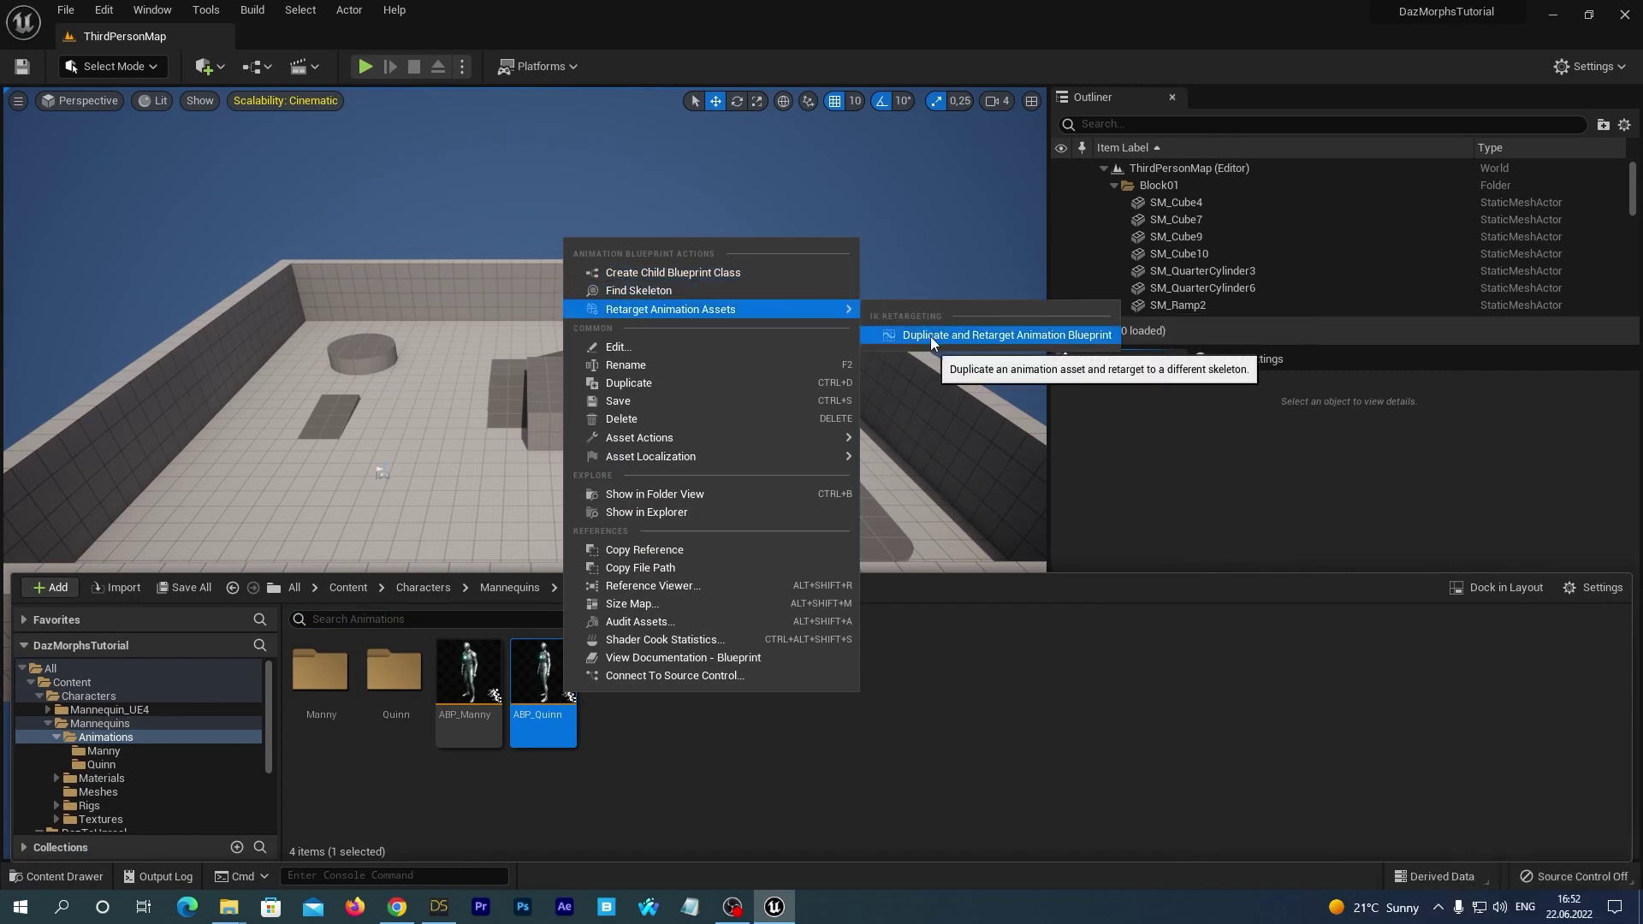
pyautogui.click(931, 336)
pyautogui.click(1136, 331)
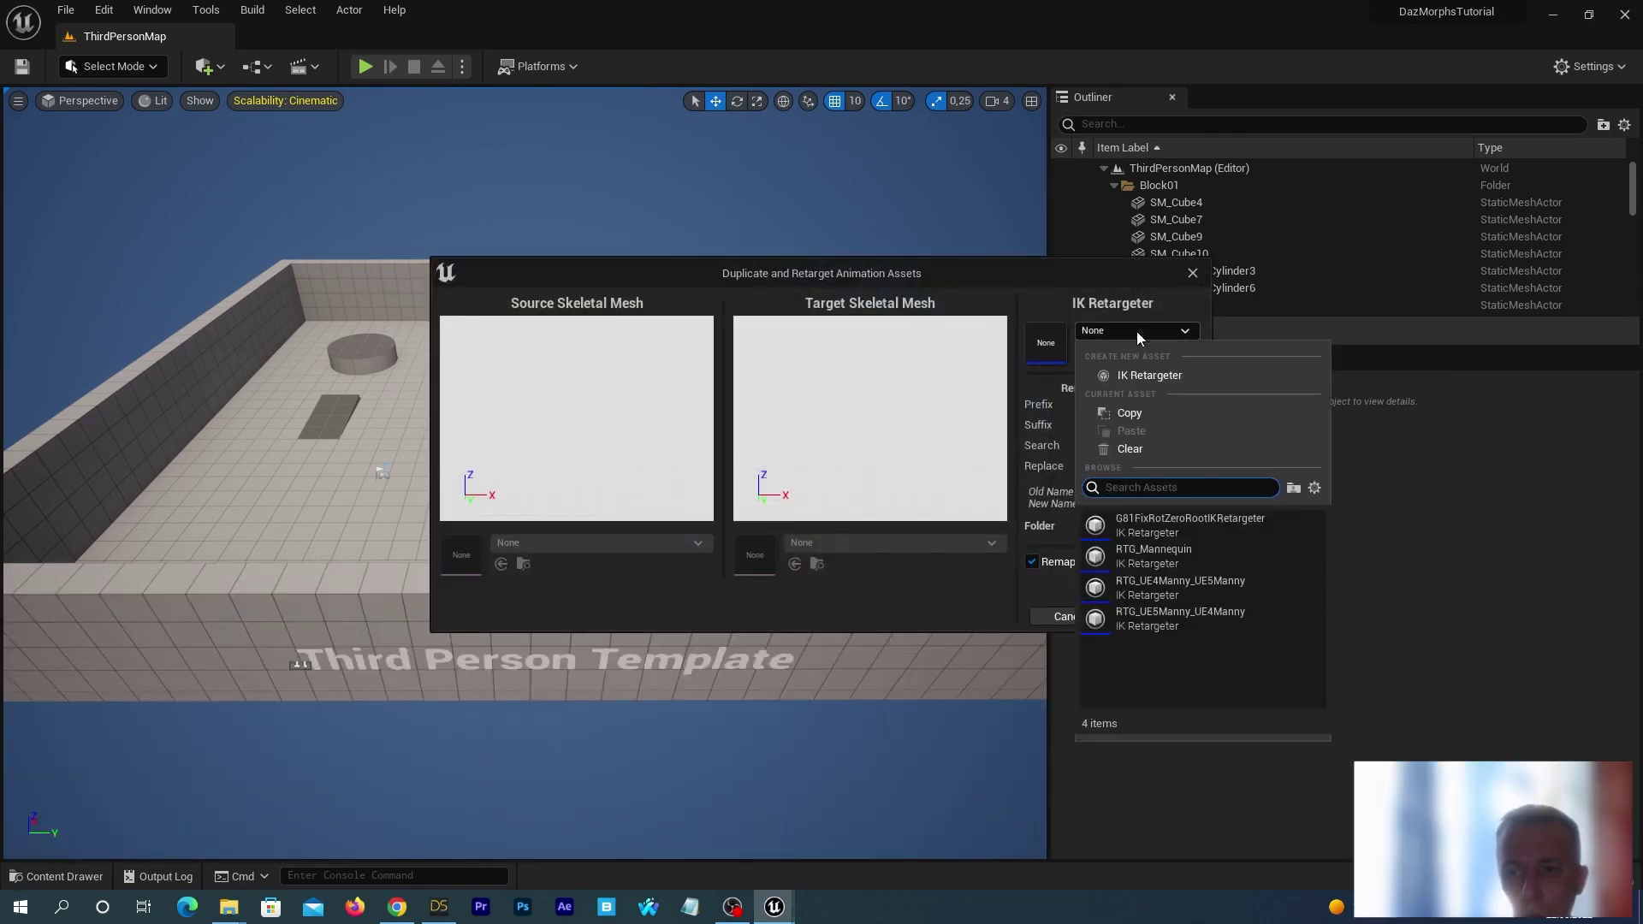
pyautogui.click(1152, 525)
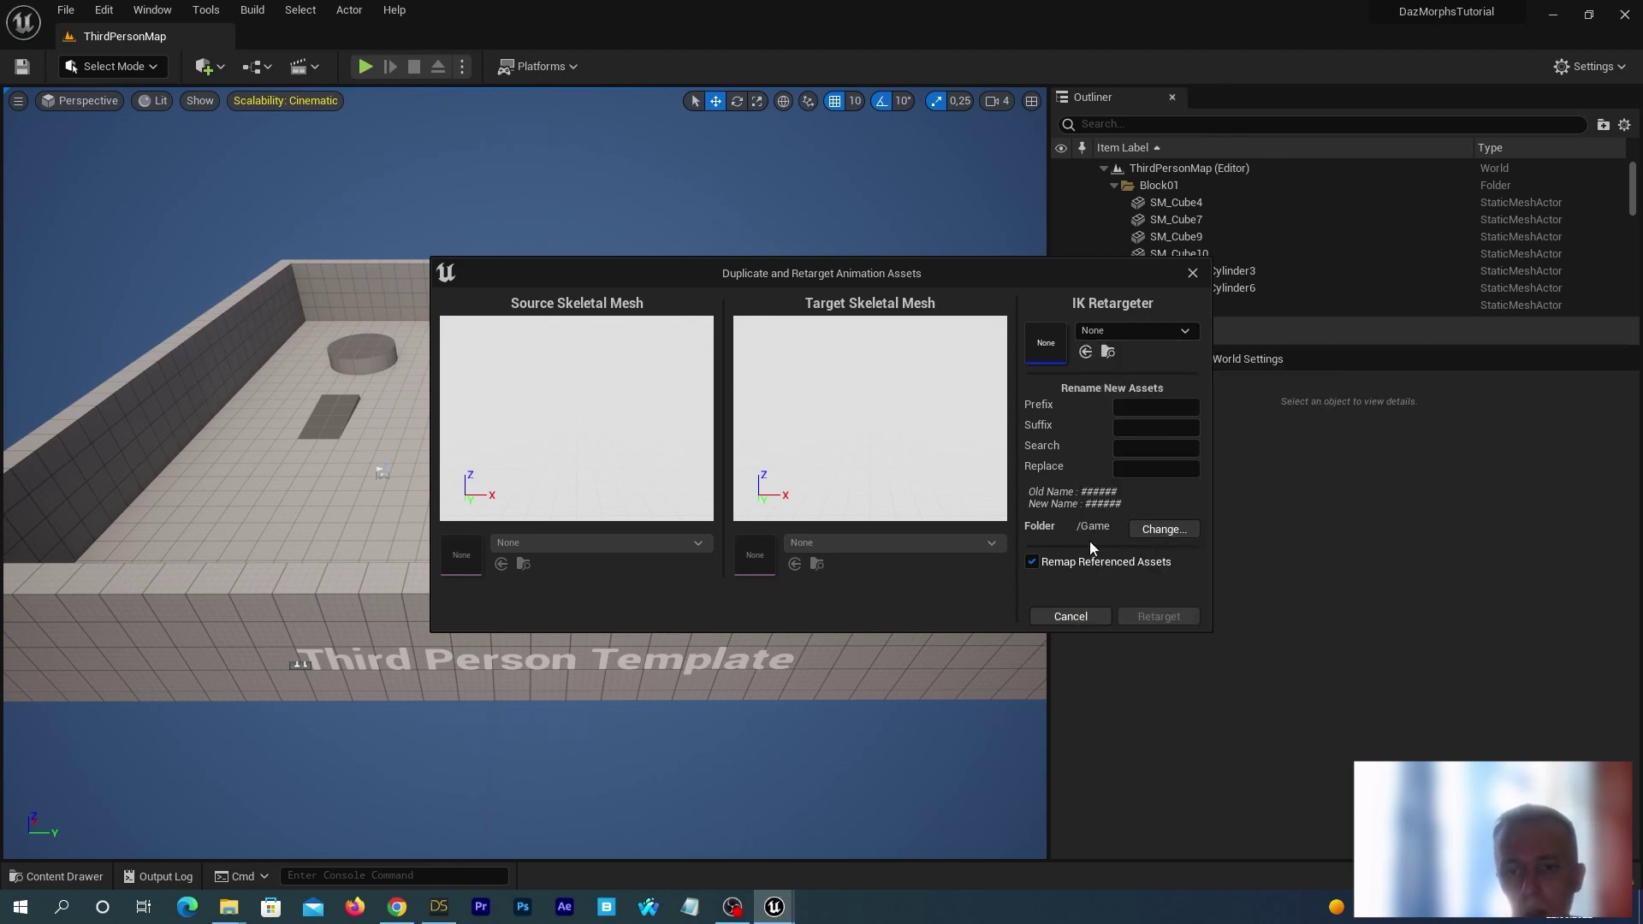
pyautogui.click(532, 542)
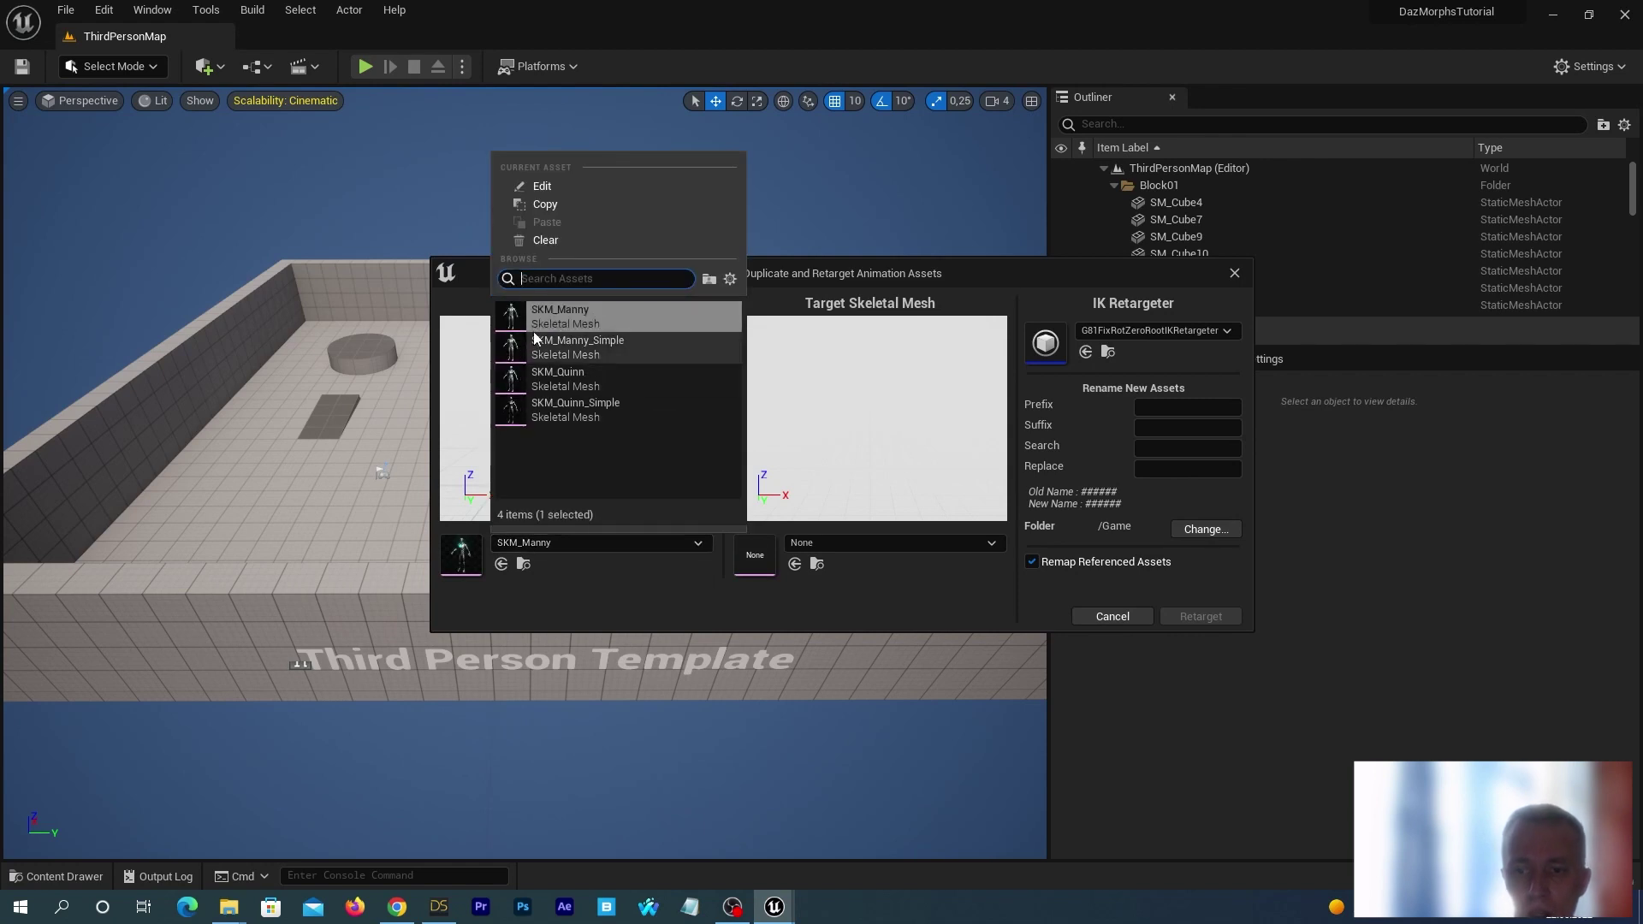
pyautogui.click(559, 381)
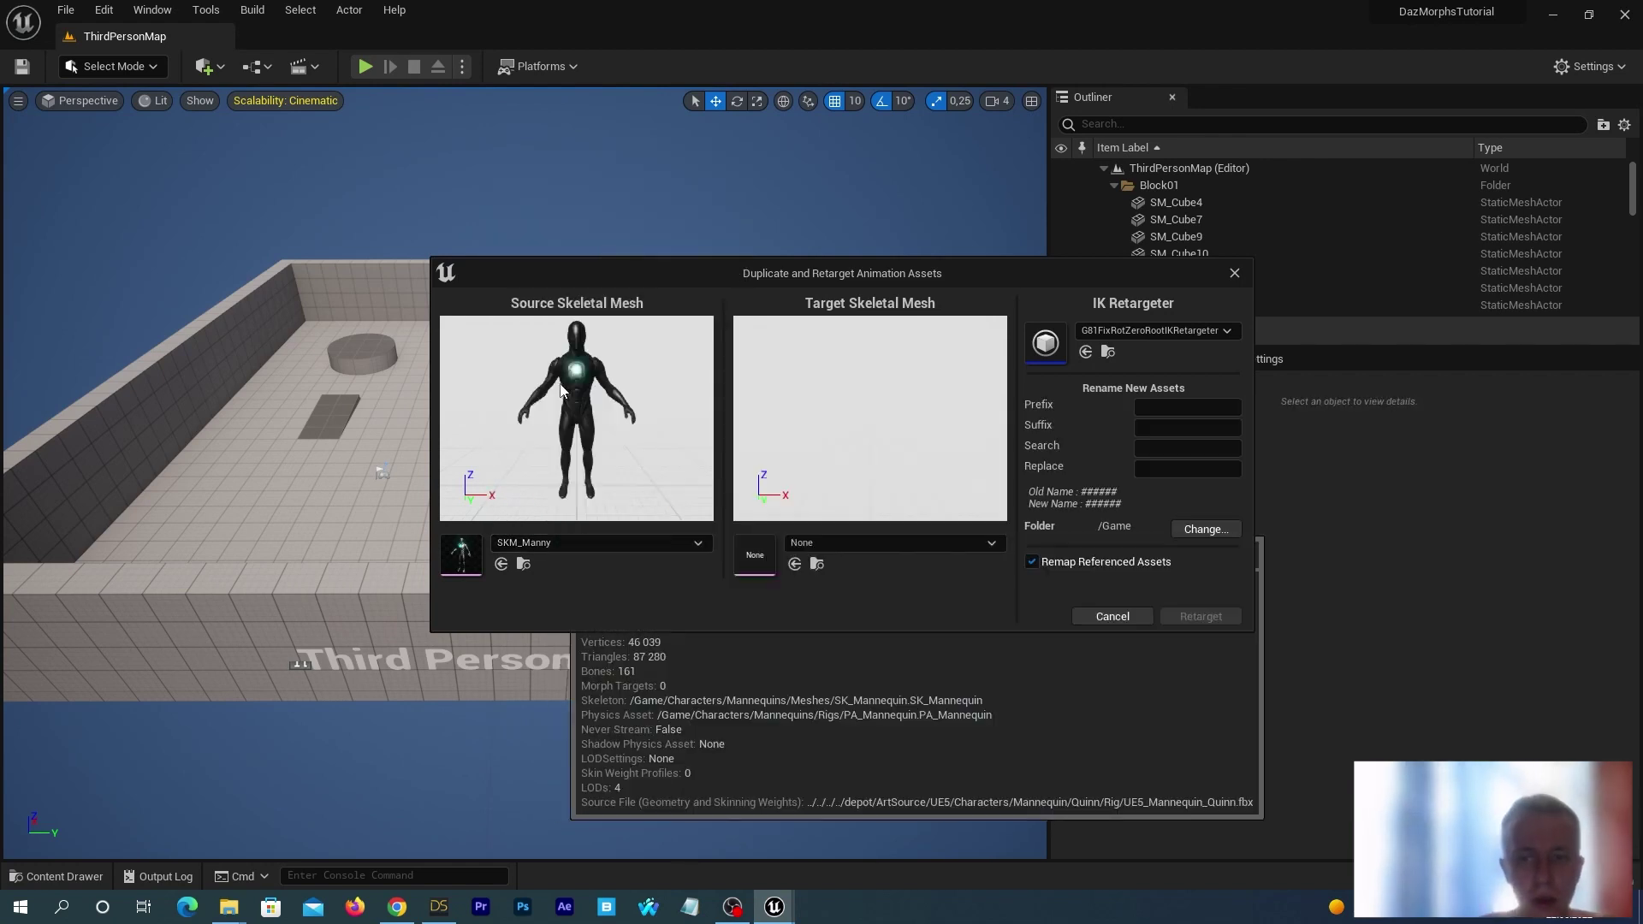
pyautogui.click(858, 544)
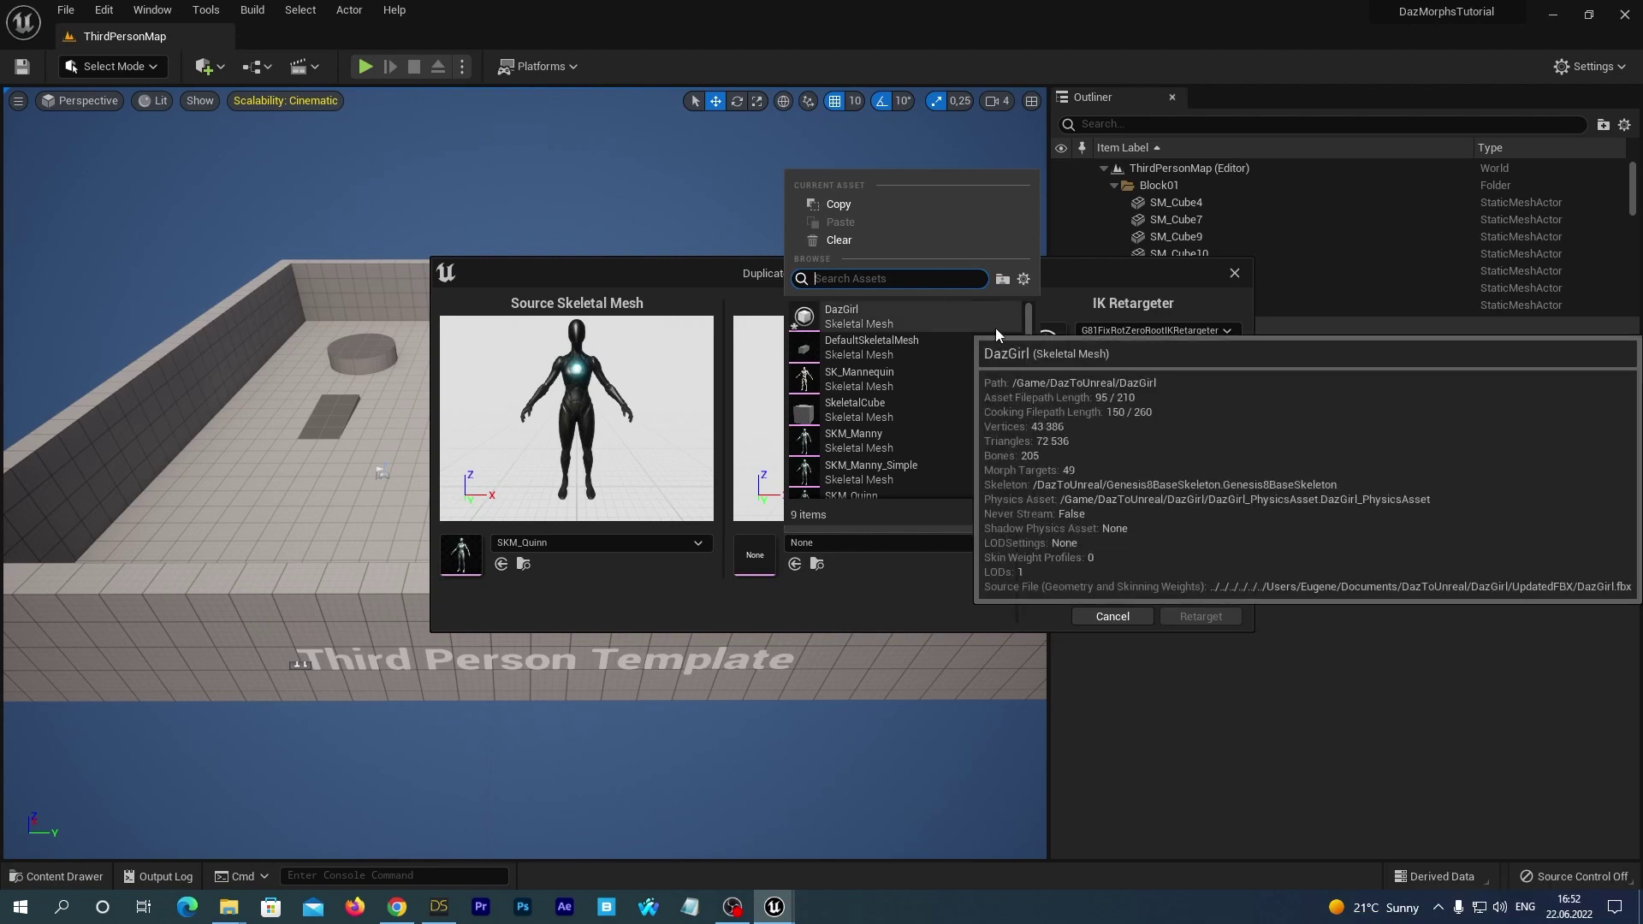
pyautogui.click(811, 322)
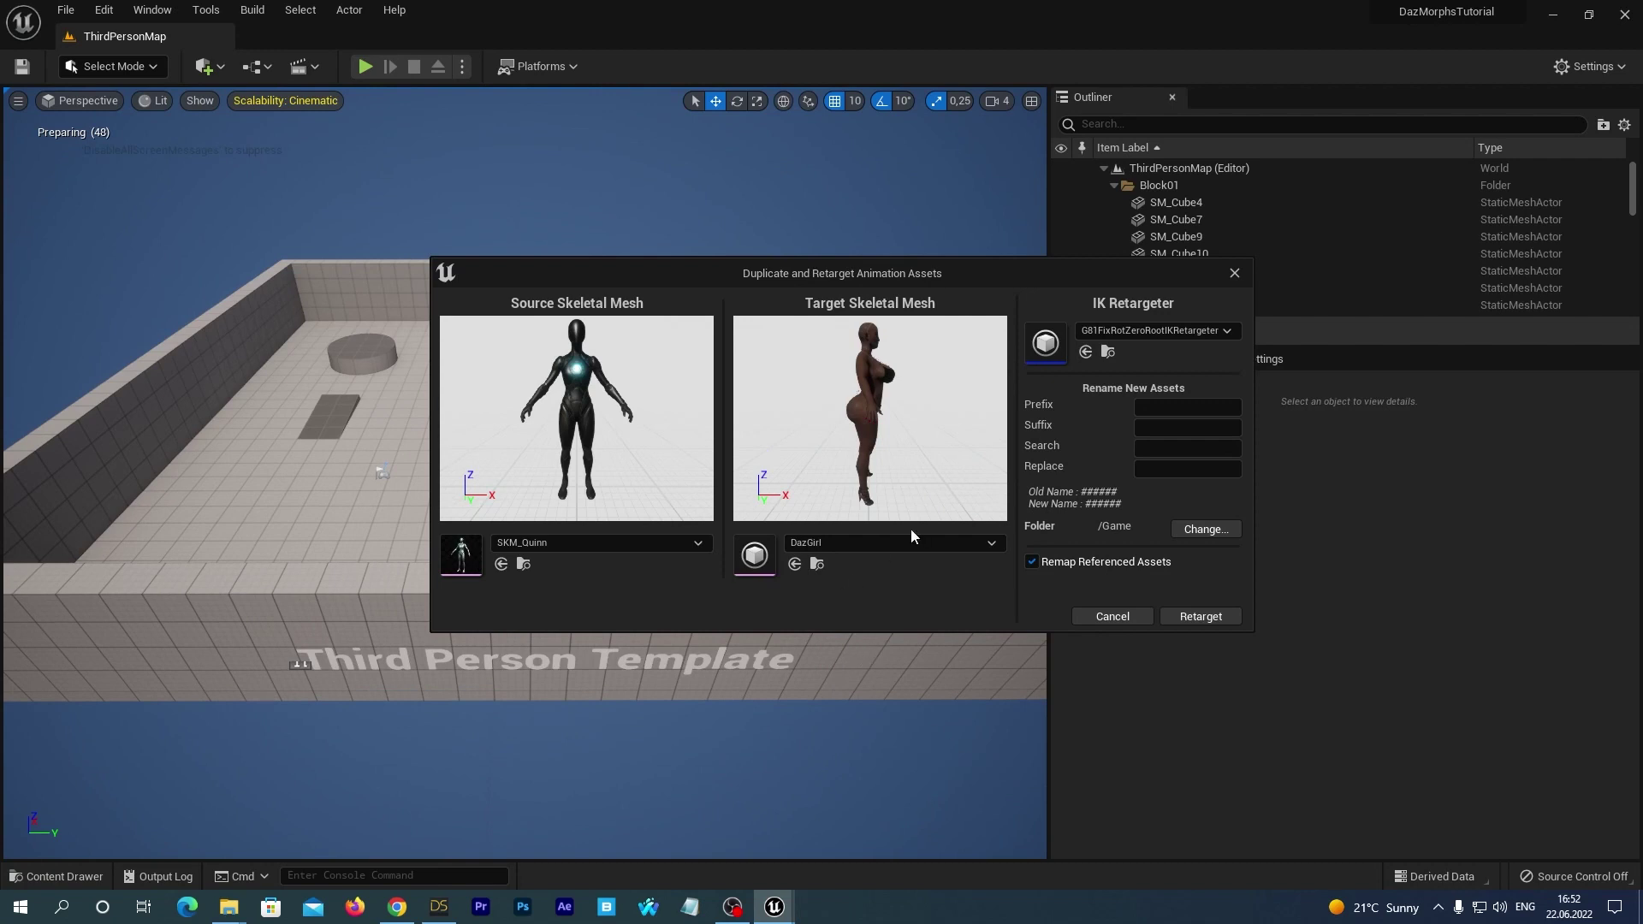
# - Output the copies to DazGirl/Animations with prefix DazGirl and run the retarget
pyautogui.click(1192, 531)
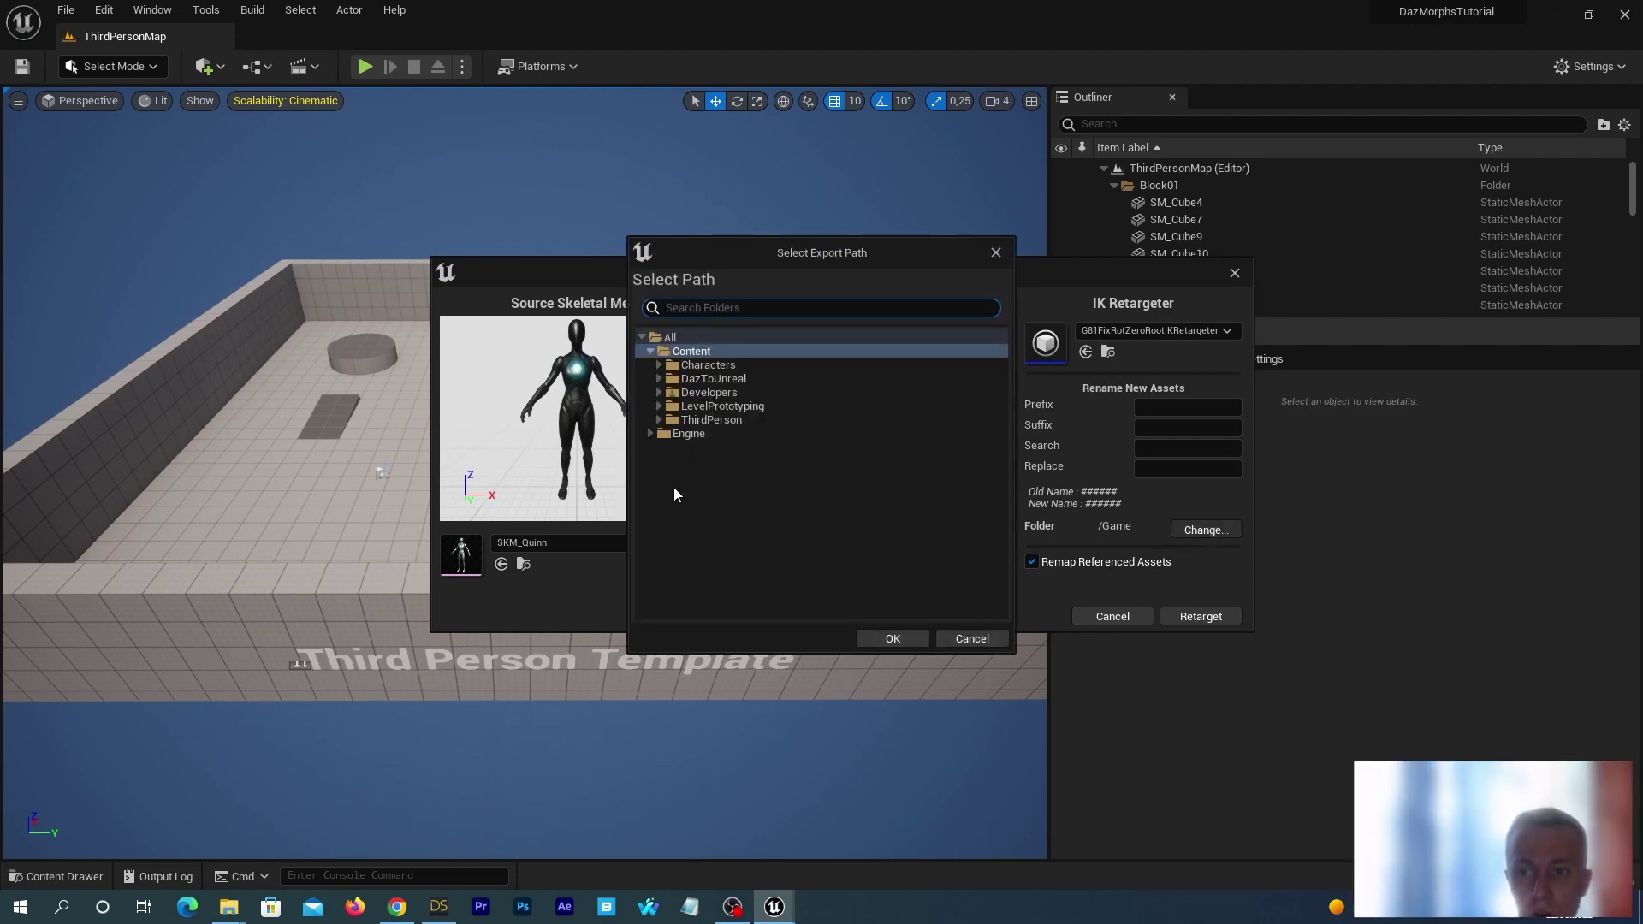
pyautogui.click(659, 378)
pyautogui.click(667, 391)
pyautogui.click(724, 407)
pyautogui.click(892, 639)
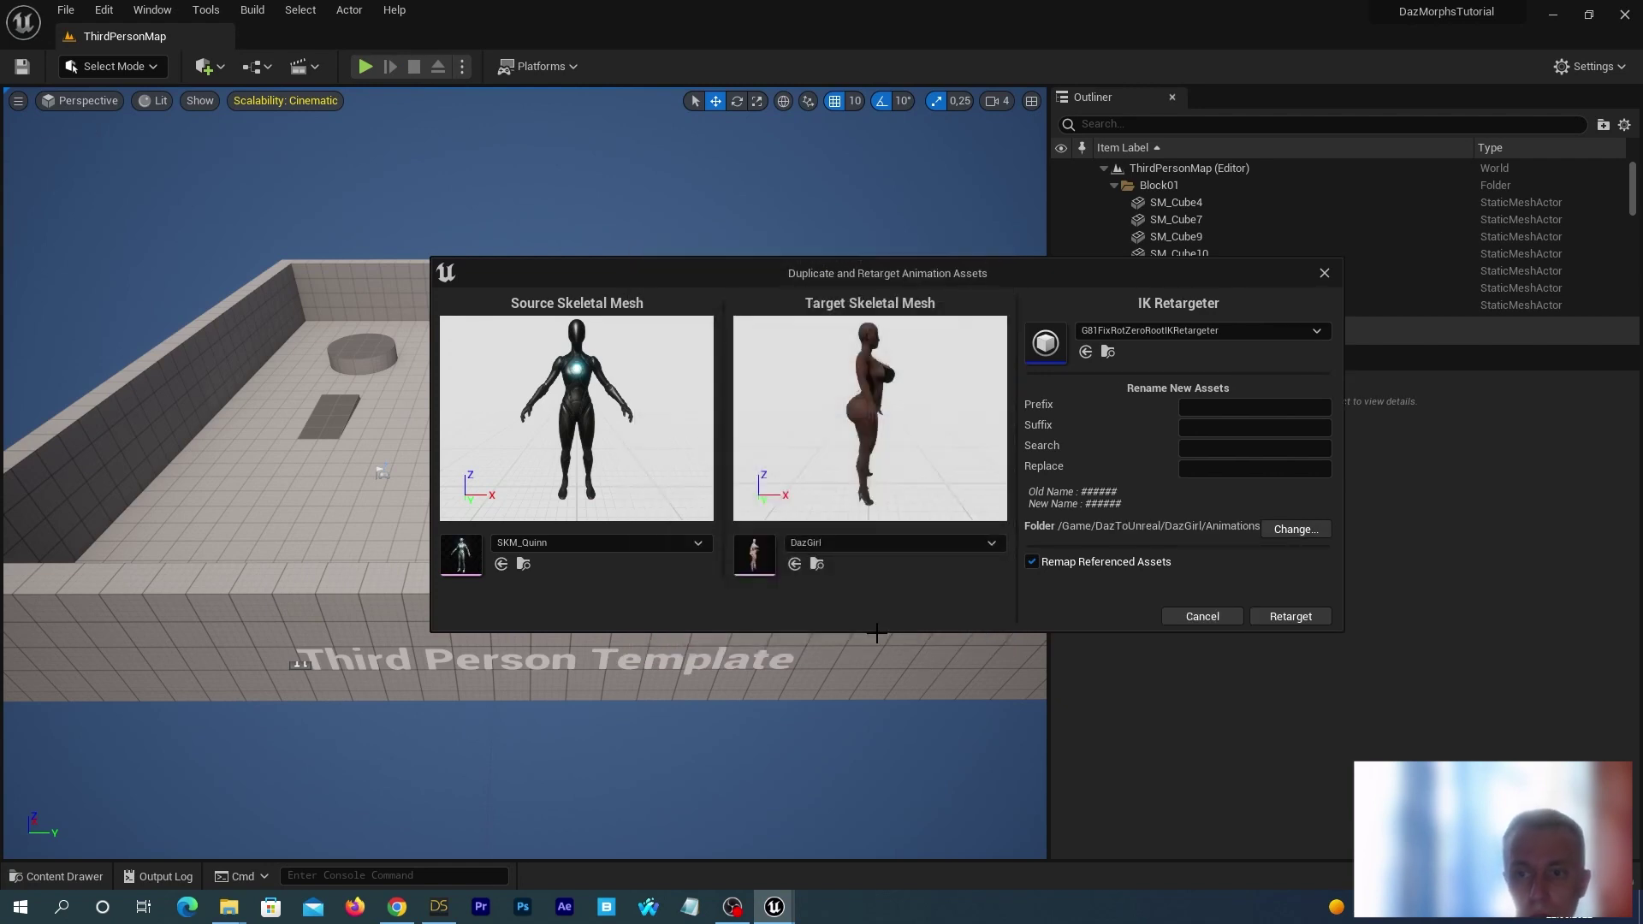
pyautogui.click(1207, 408)
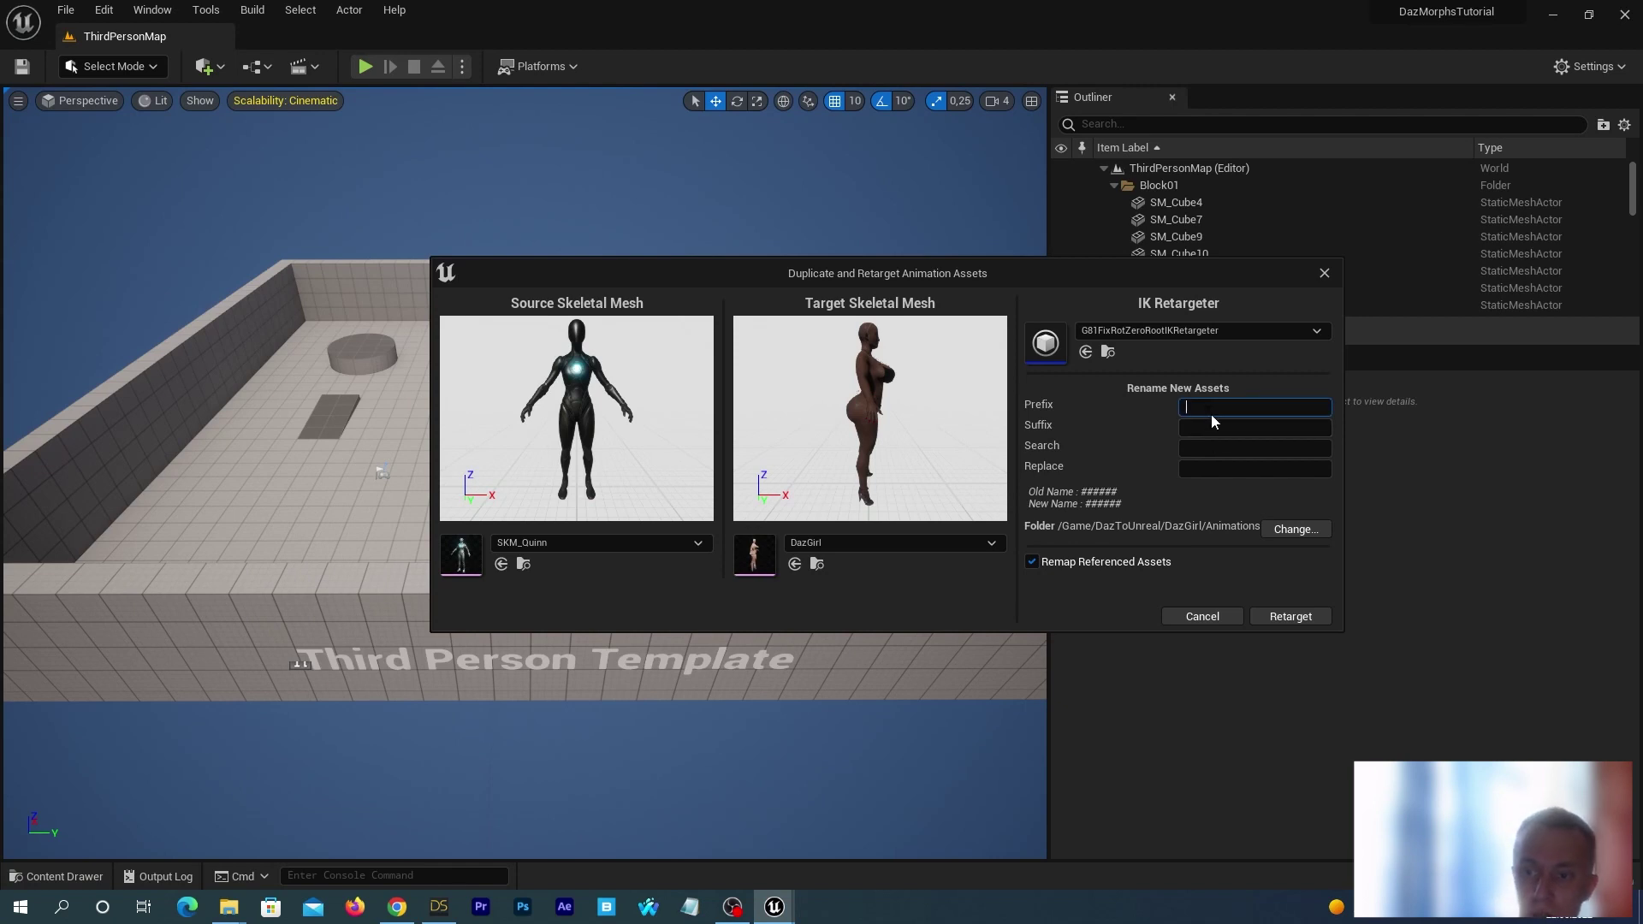
pyautogui.write('DazGirl')
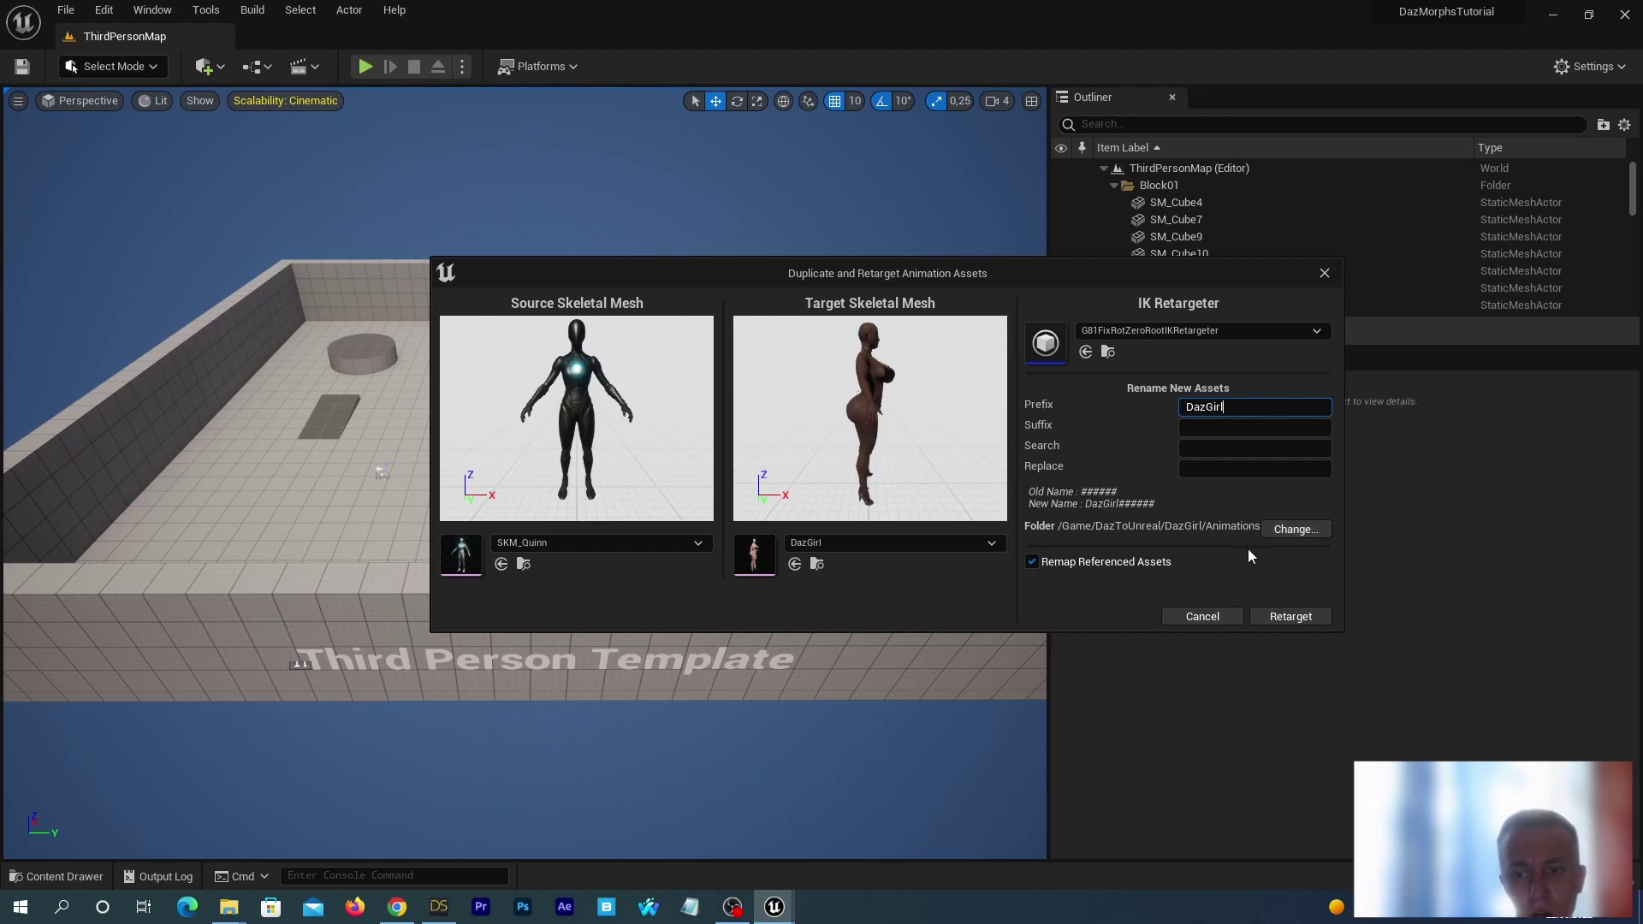
pyautogui.click(1288, 616)
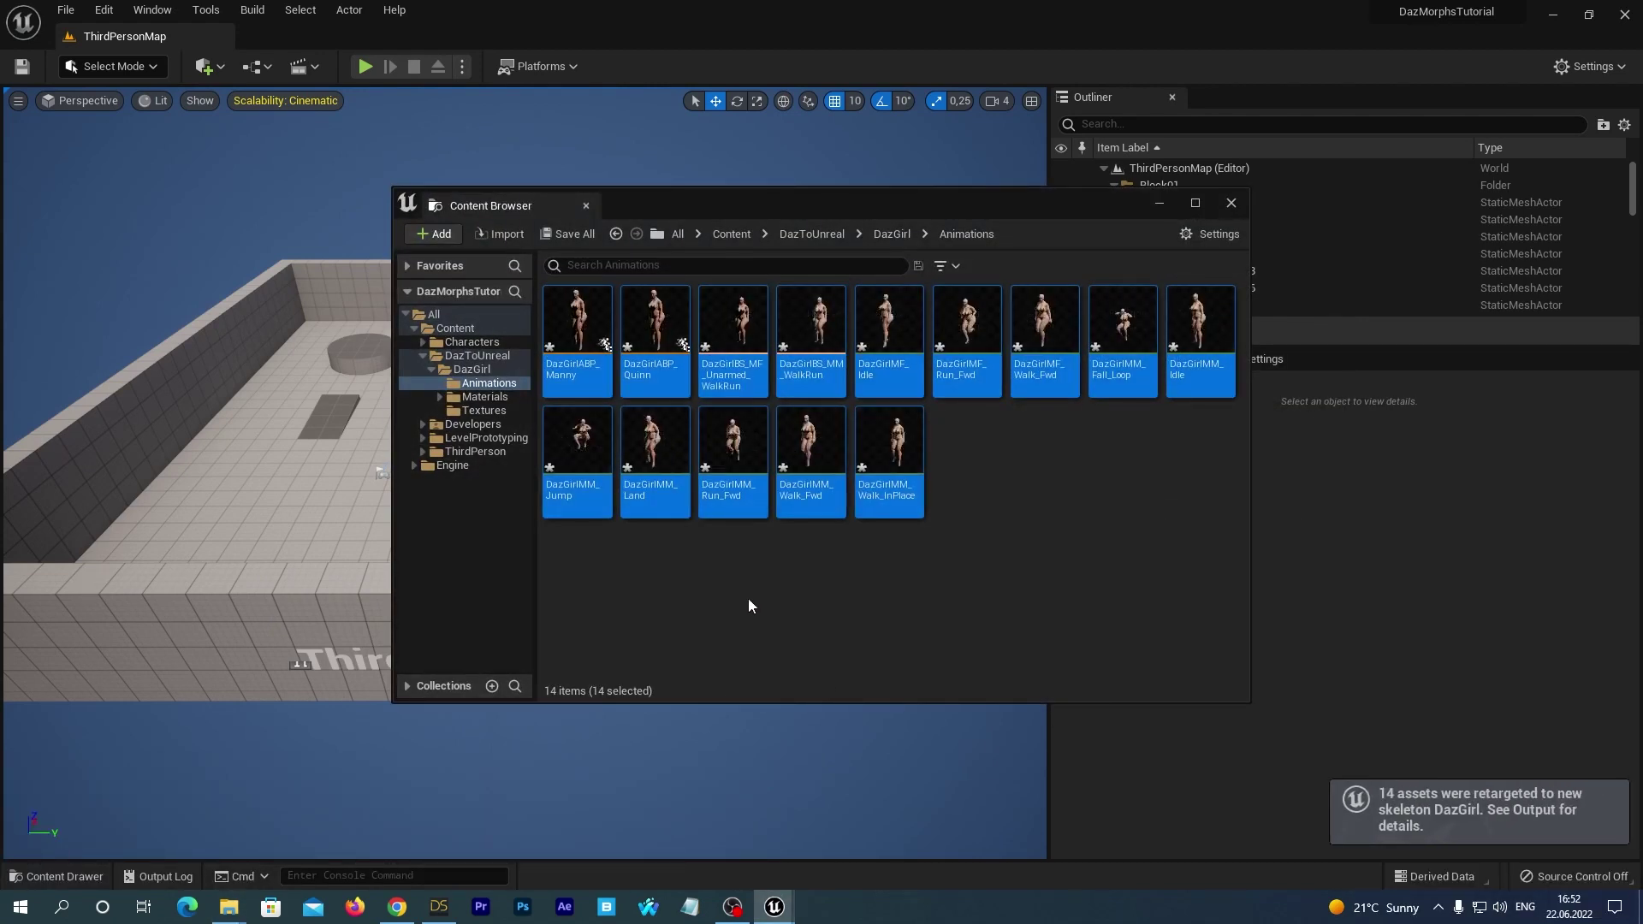
# - Move DazGirlABP_Manny and DazGirlABP_Quinn into the DazGirl folder and show its contents
pyautogui.click(888, 341)
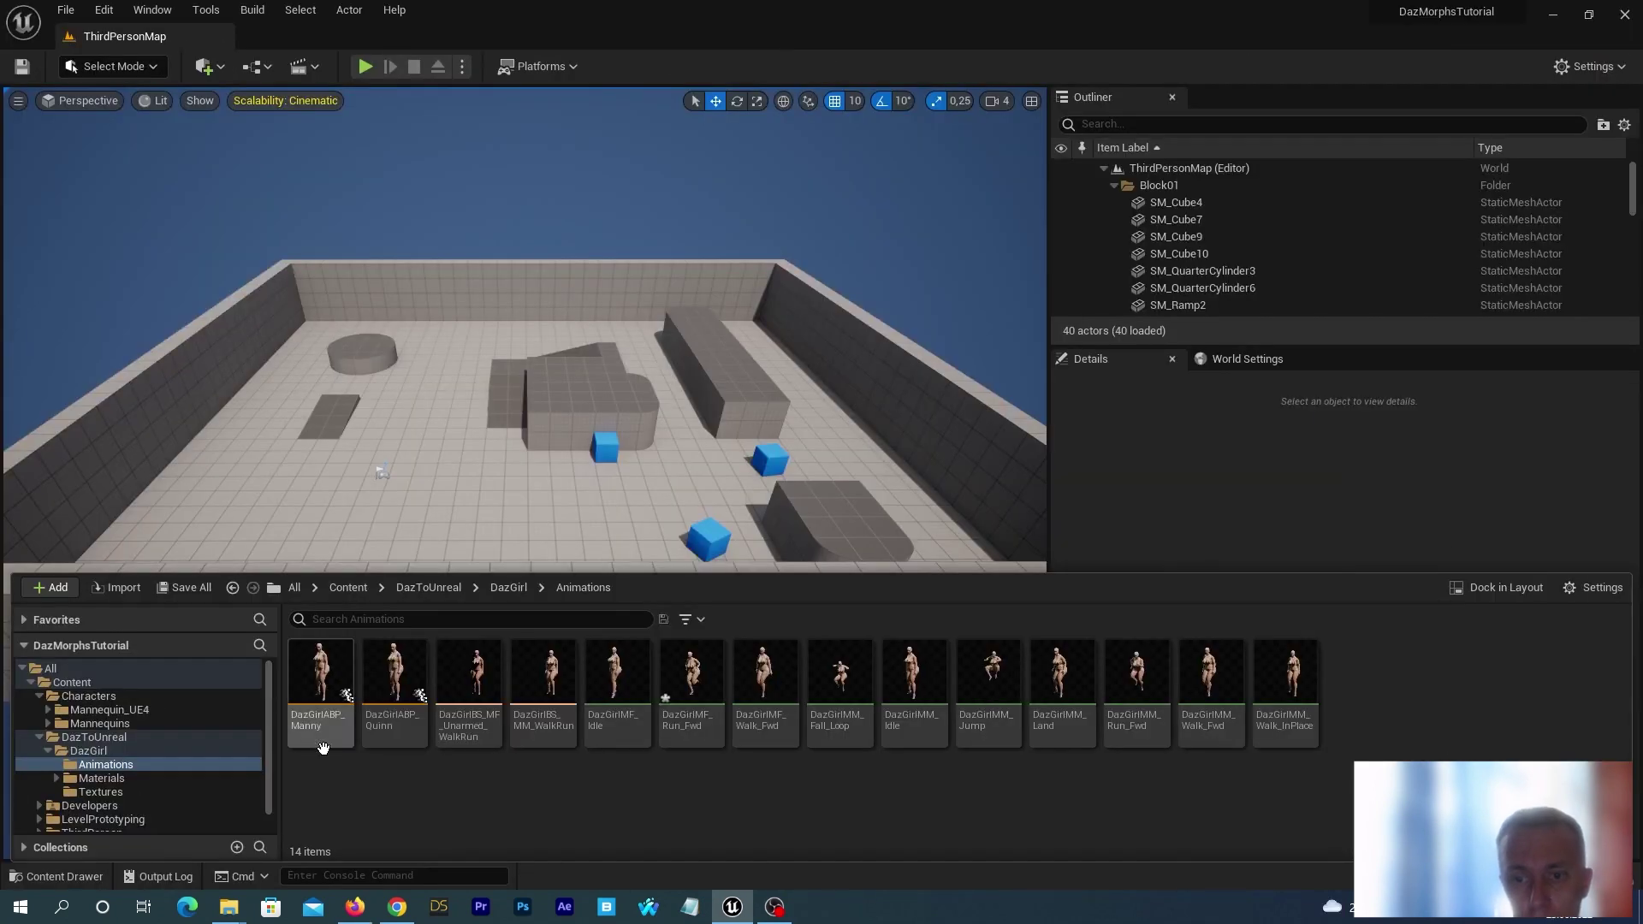
pyautogui.click(323, 732)
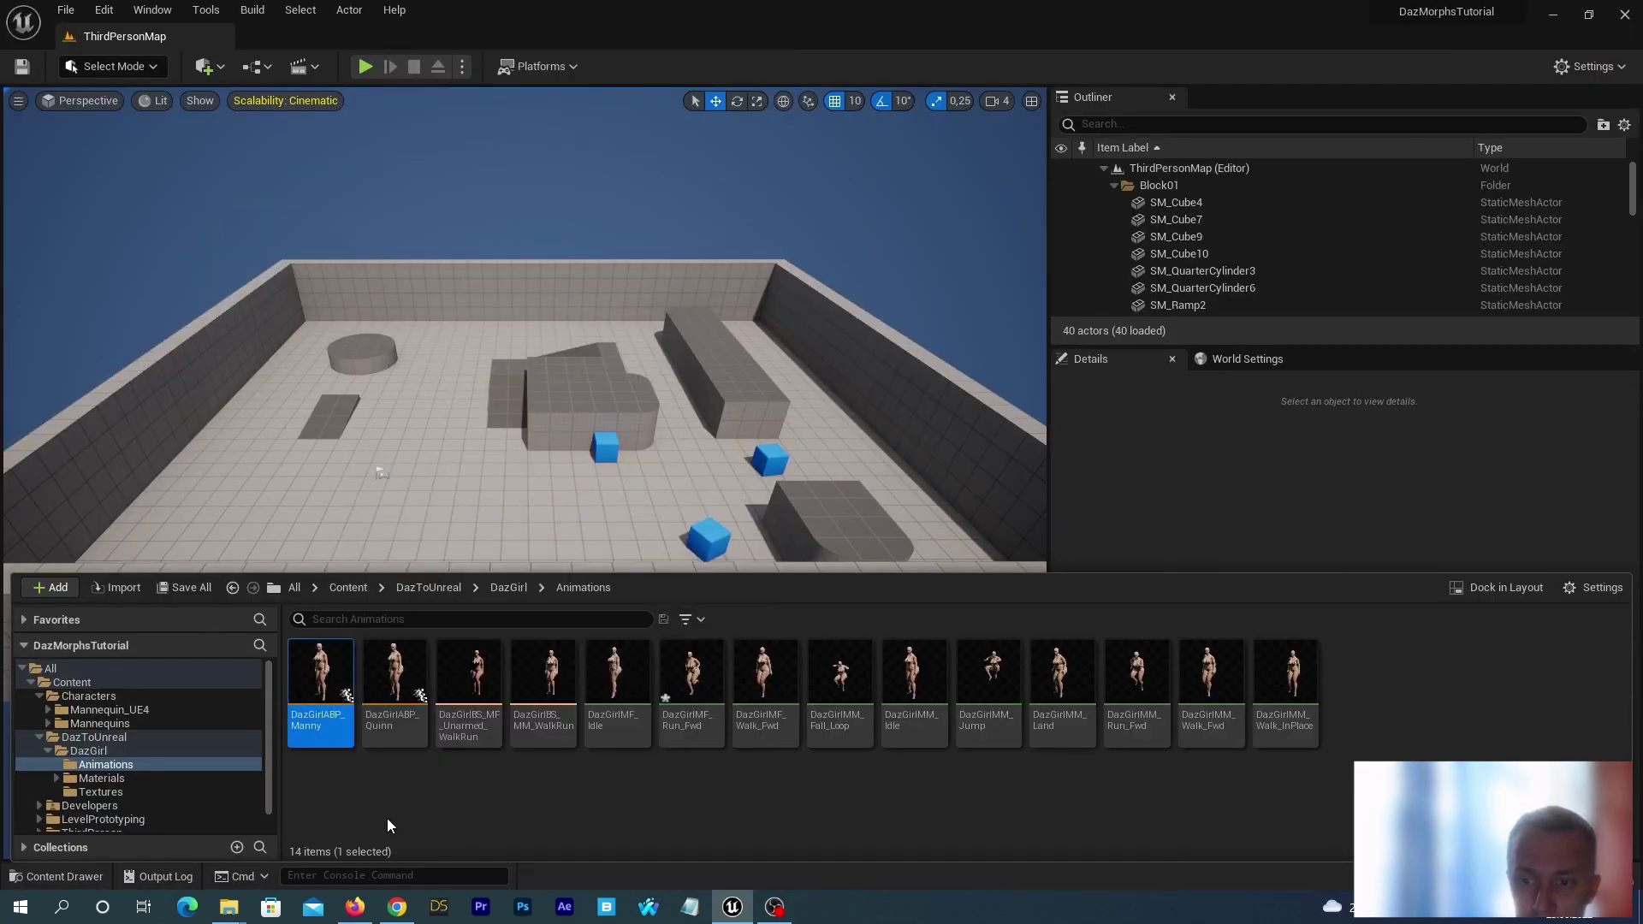
pyautogui.keyDown('ctrl'); pyautogui.click(383, 680); pyautogui.keyUp('ctrl')
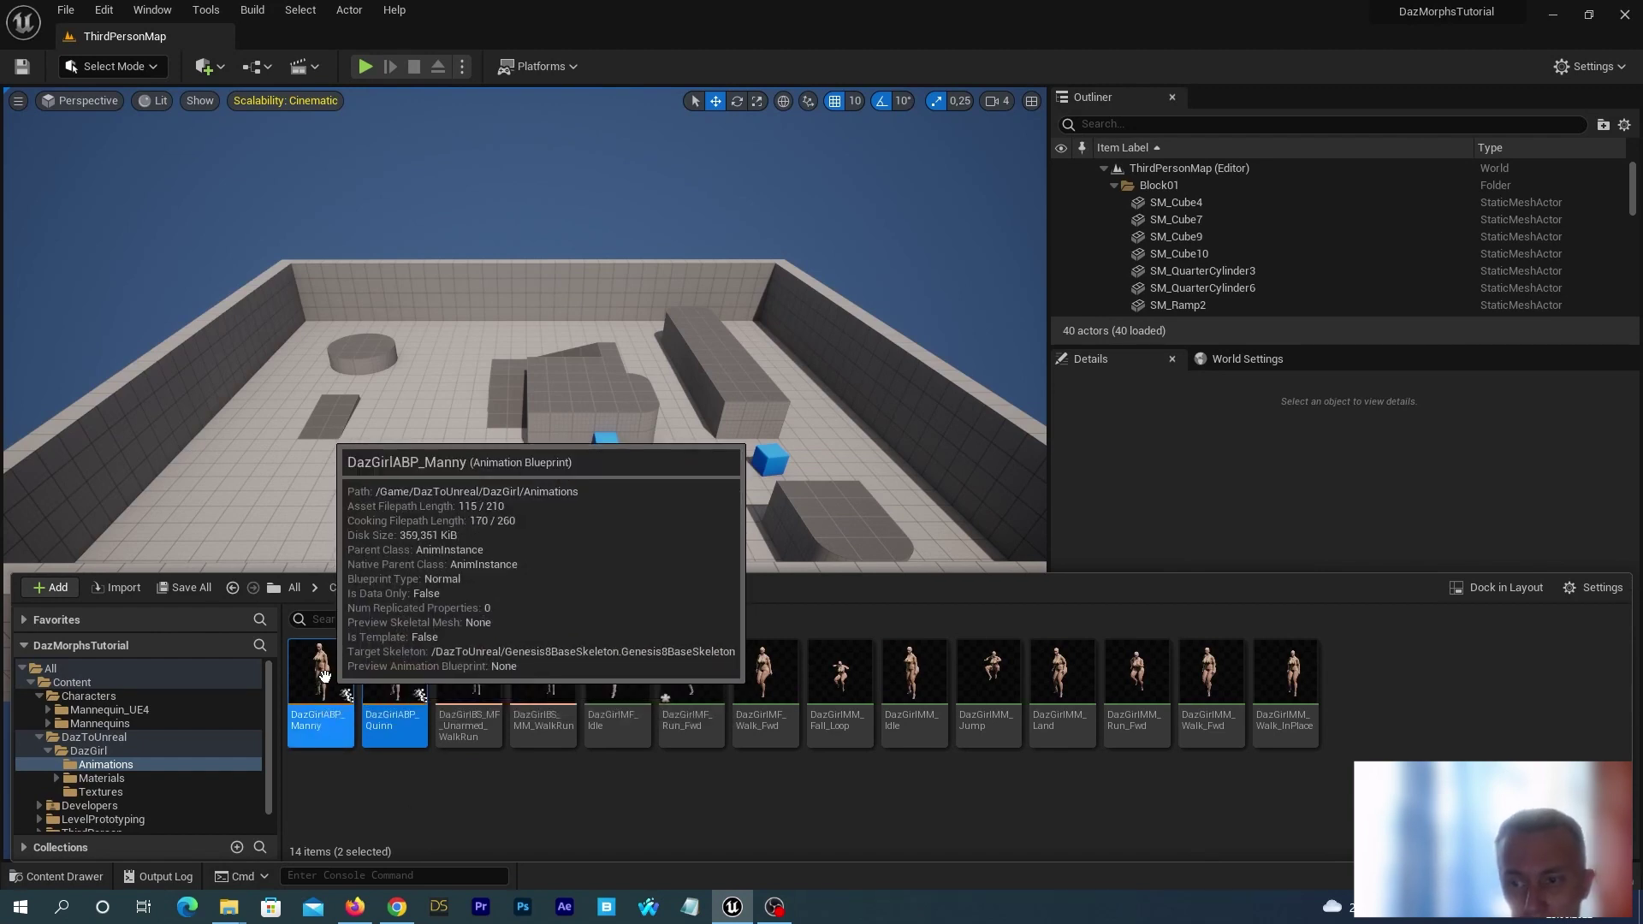
pyautogui.moveTo(324, 676); pyautogui.dragTo(91, 752)
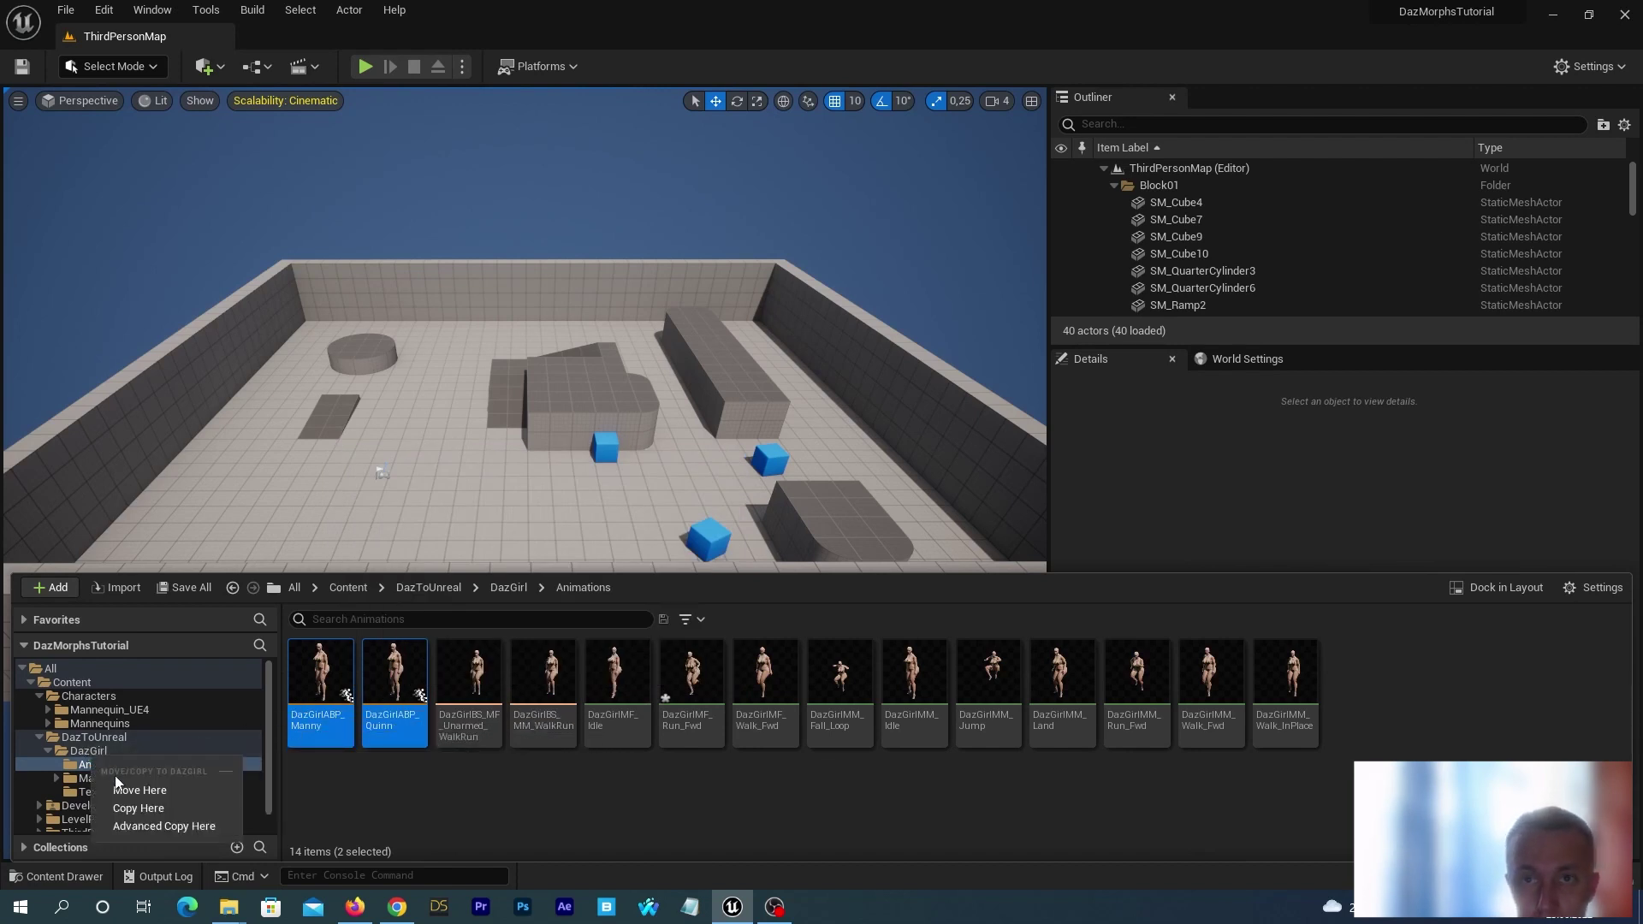
pyautogui.click(116, 783)
pyautogui.click(88, 750)
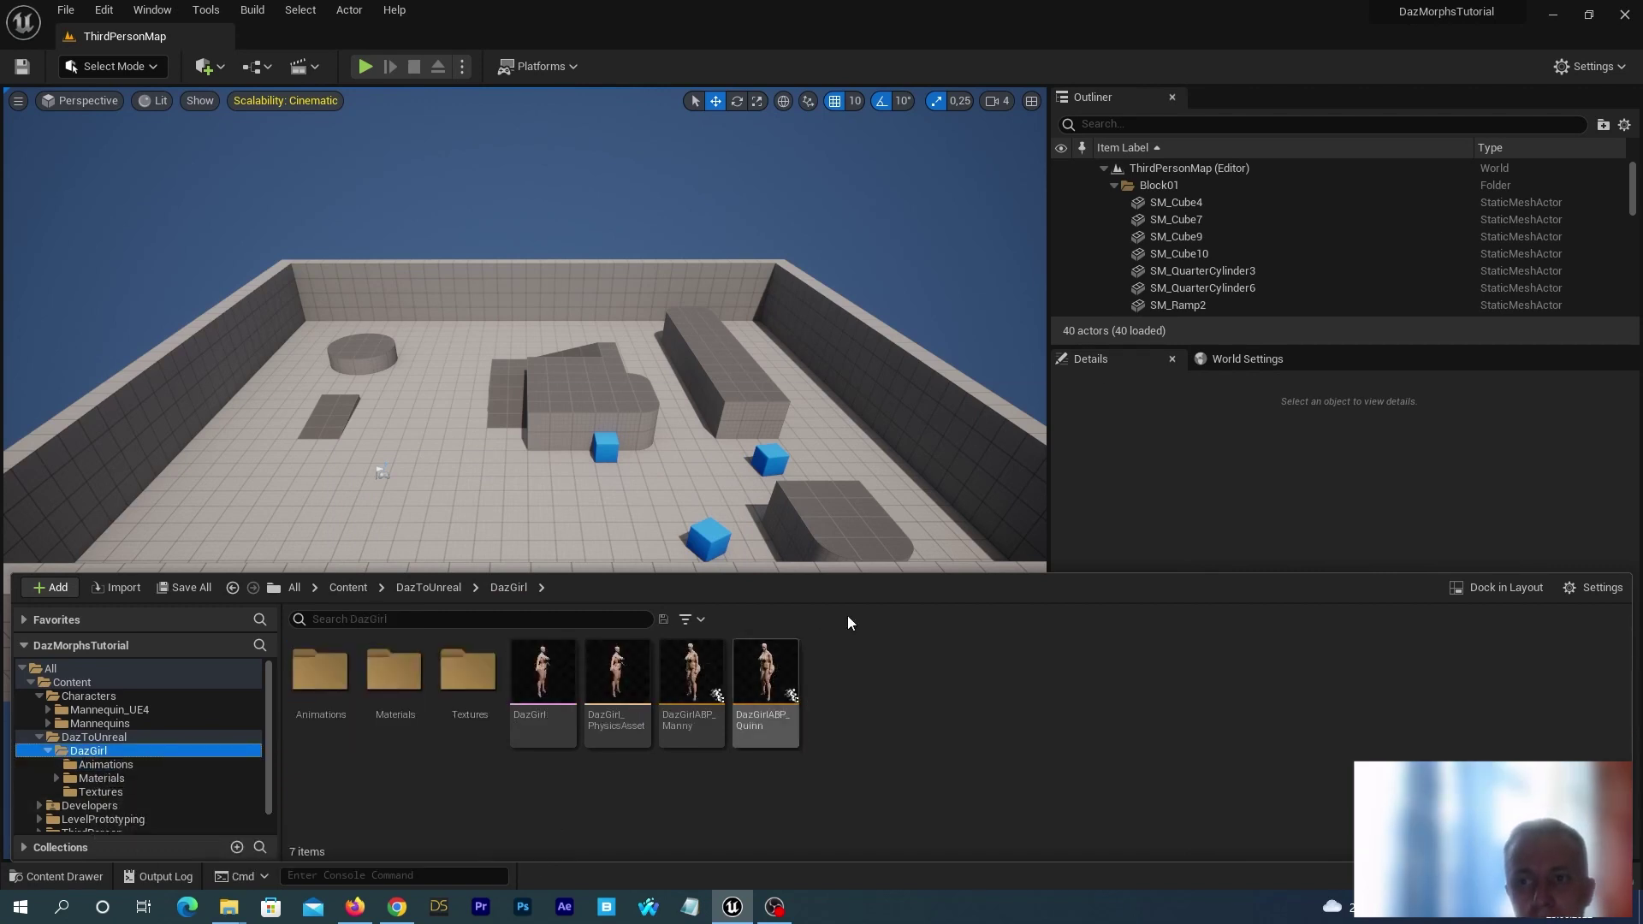
# - Set DazGirlABP_Manny's Control Rig node class to CR_G8_BasicFootIK, then save and compile
pyautogui.doubleClick(685, 688)
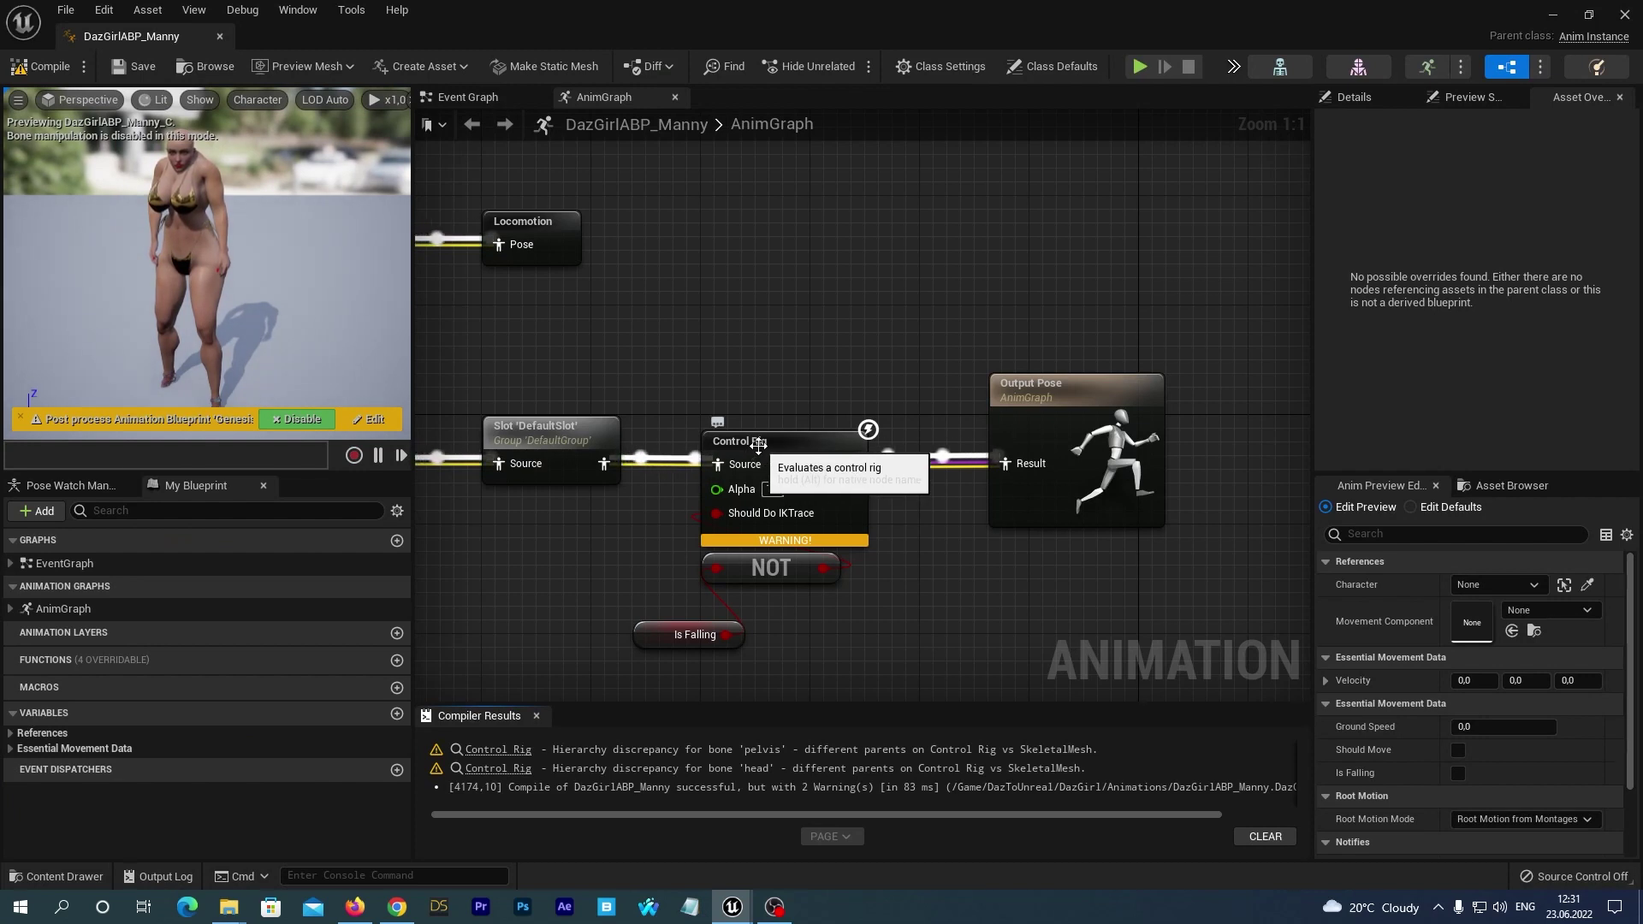
pyautogui.click(758, 445)
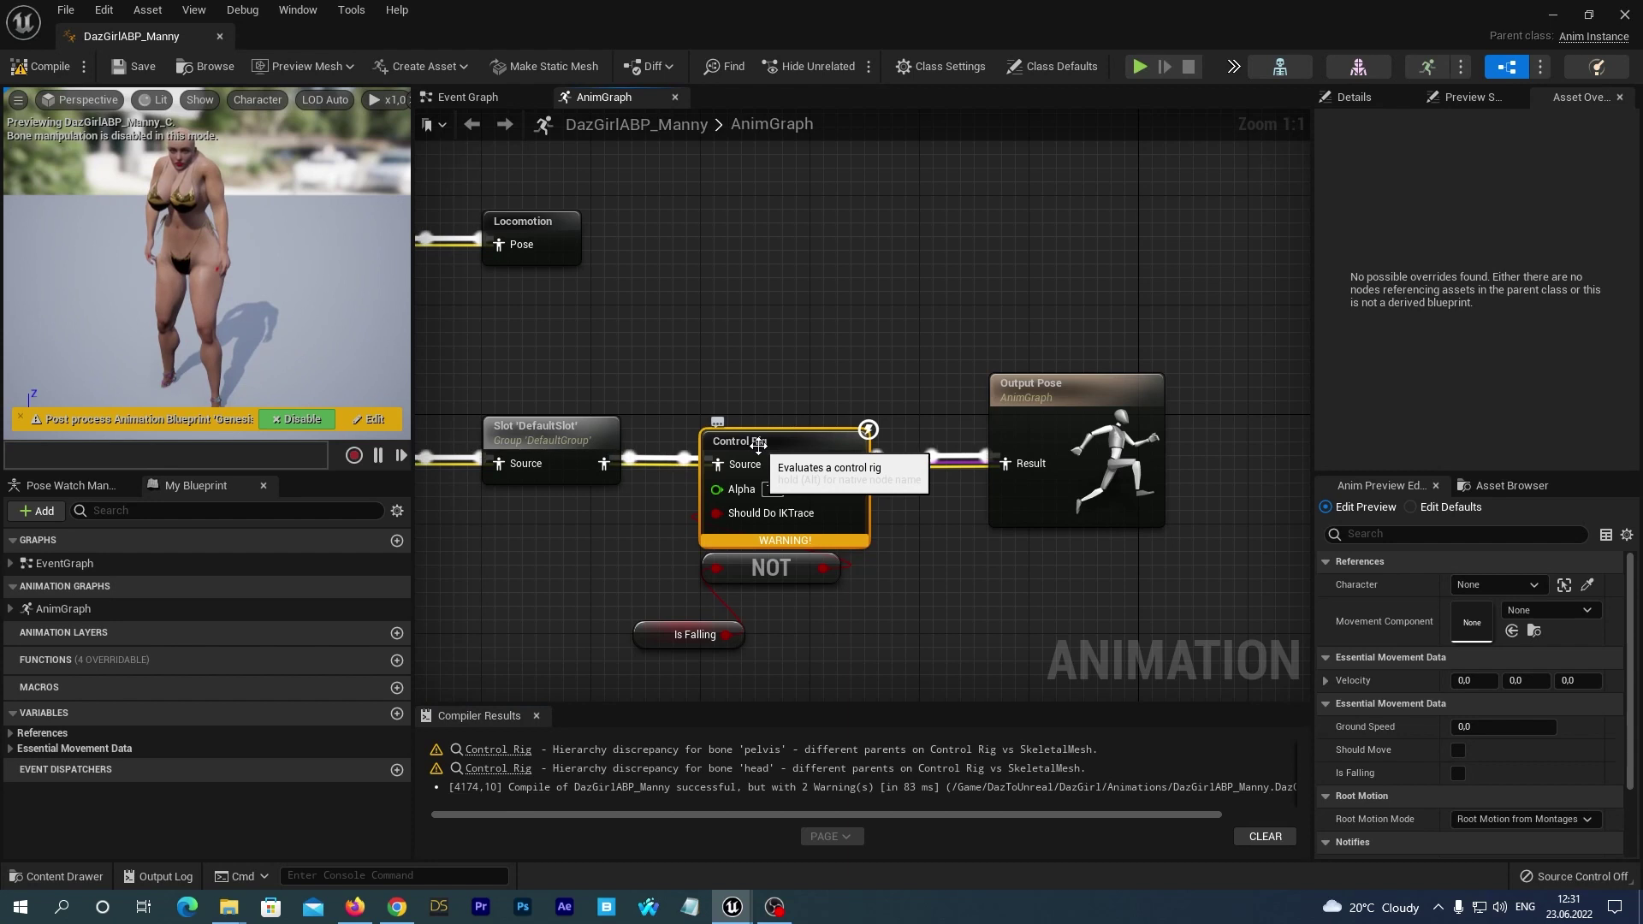
pyautogui.click(1362, 92)
pyautogui.scroll(-10, 1576, 382)
pyautogui.click(1499, 414)
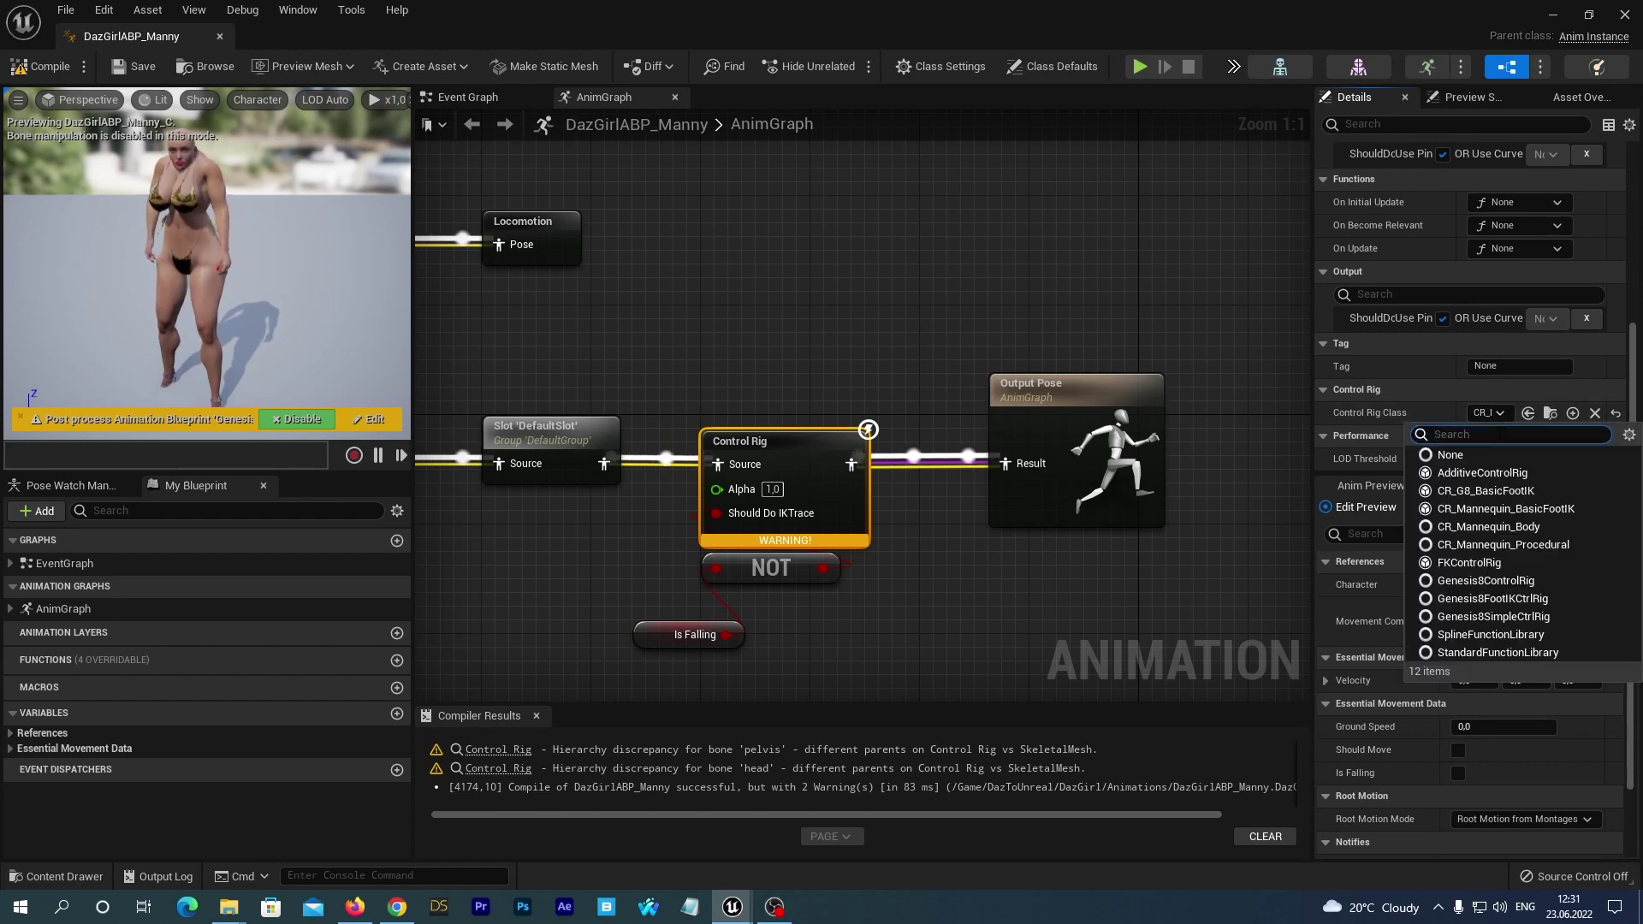
pyautogui.click(1521, 493)
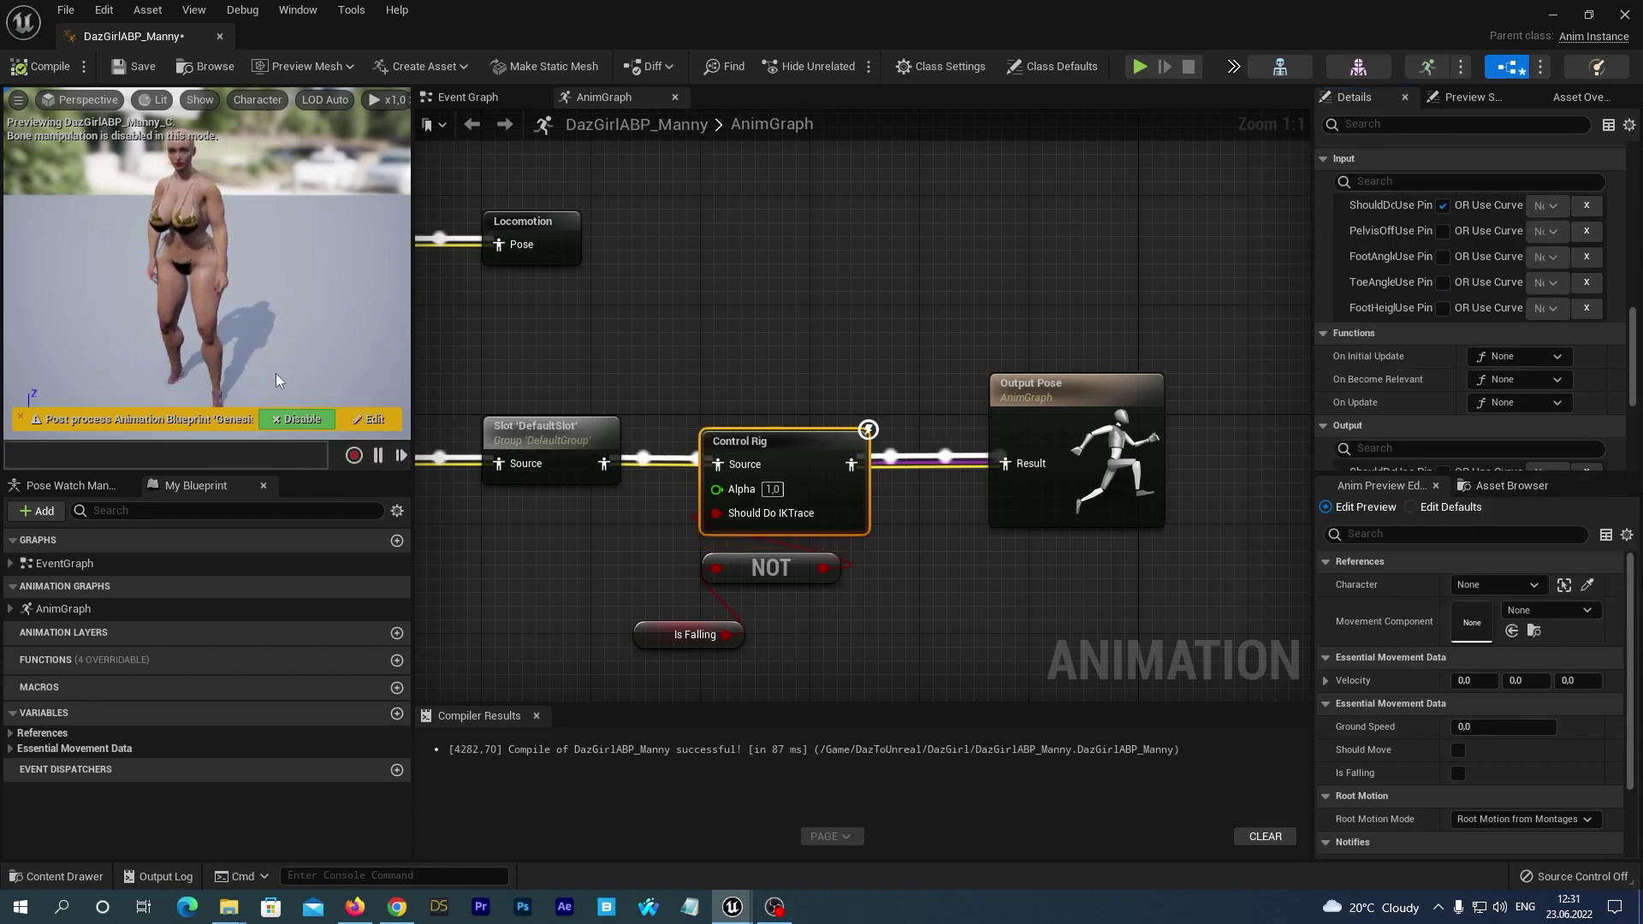
pyautogui.click(126, 67)
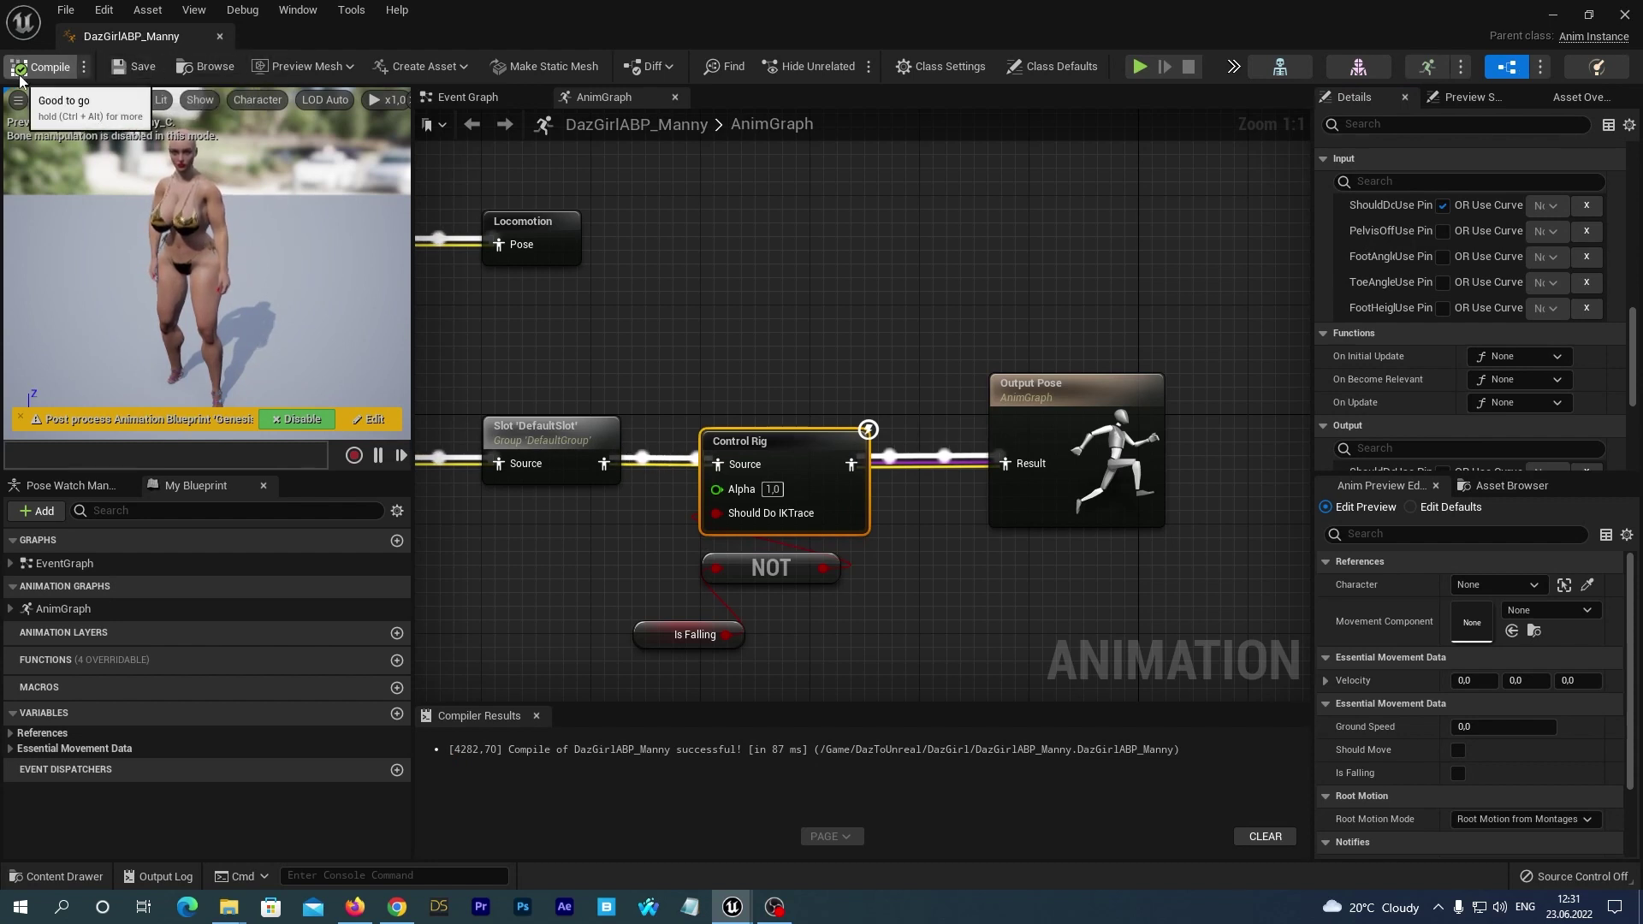
pyautogui.click(19, 72)
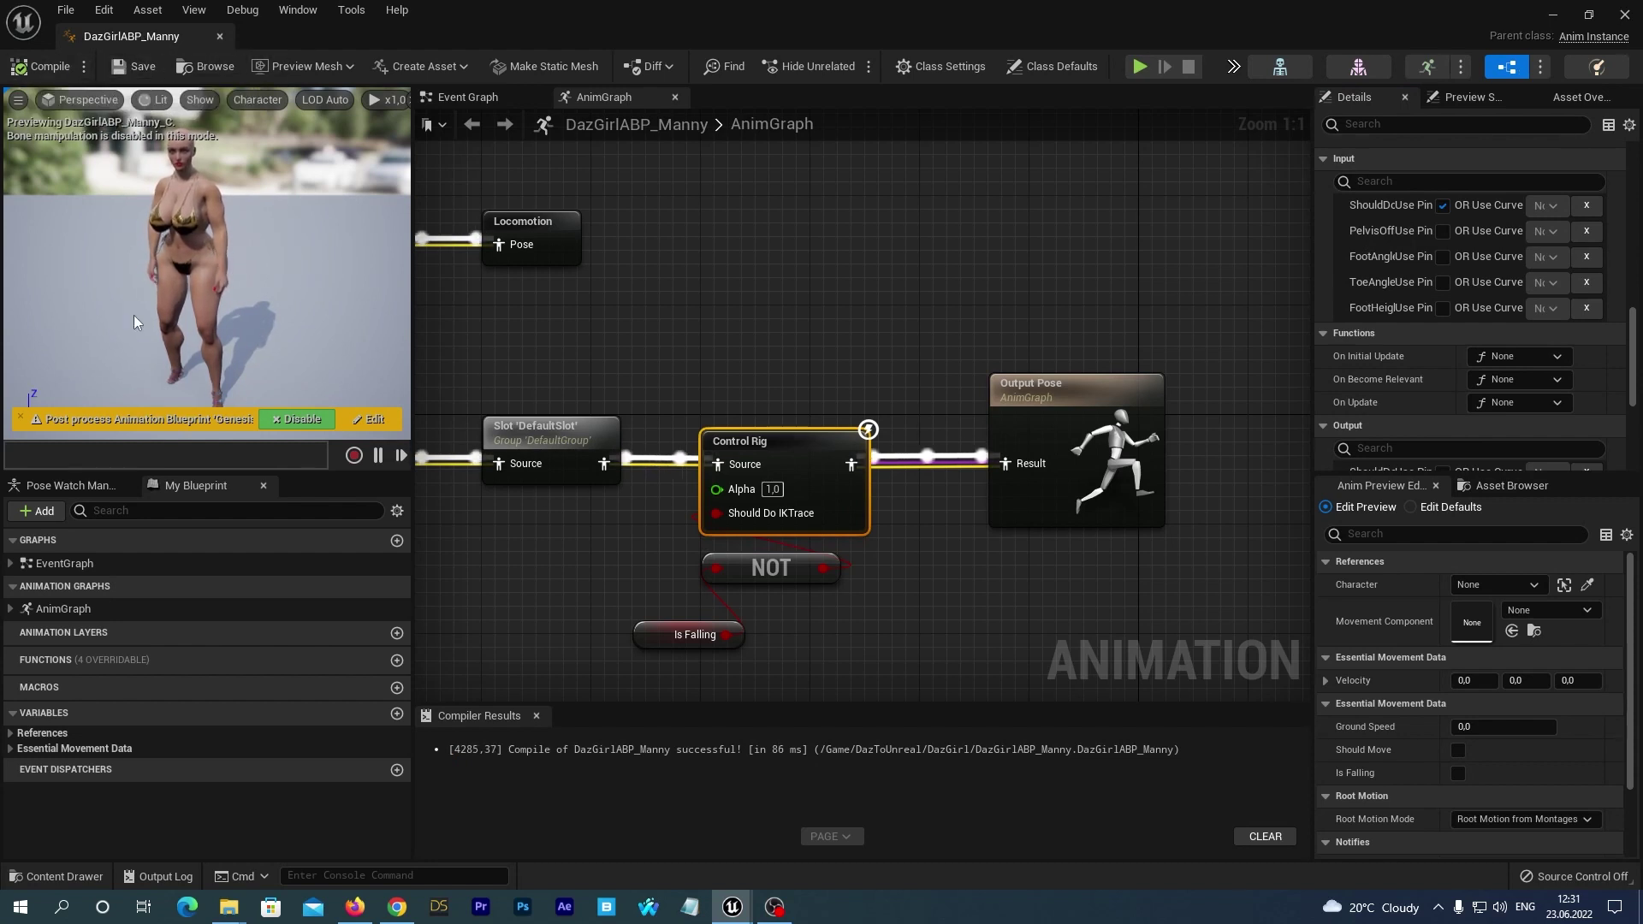
# - Close the blueprint editor, open DazGirlIMF_Walk_Fwd, pause playback and scrub the playhead
pyautogui.click(1623, 23)
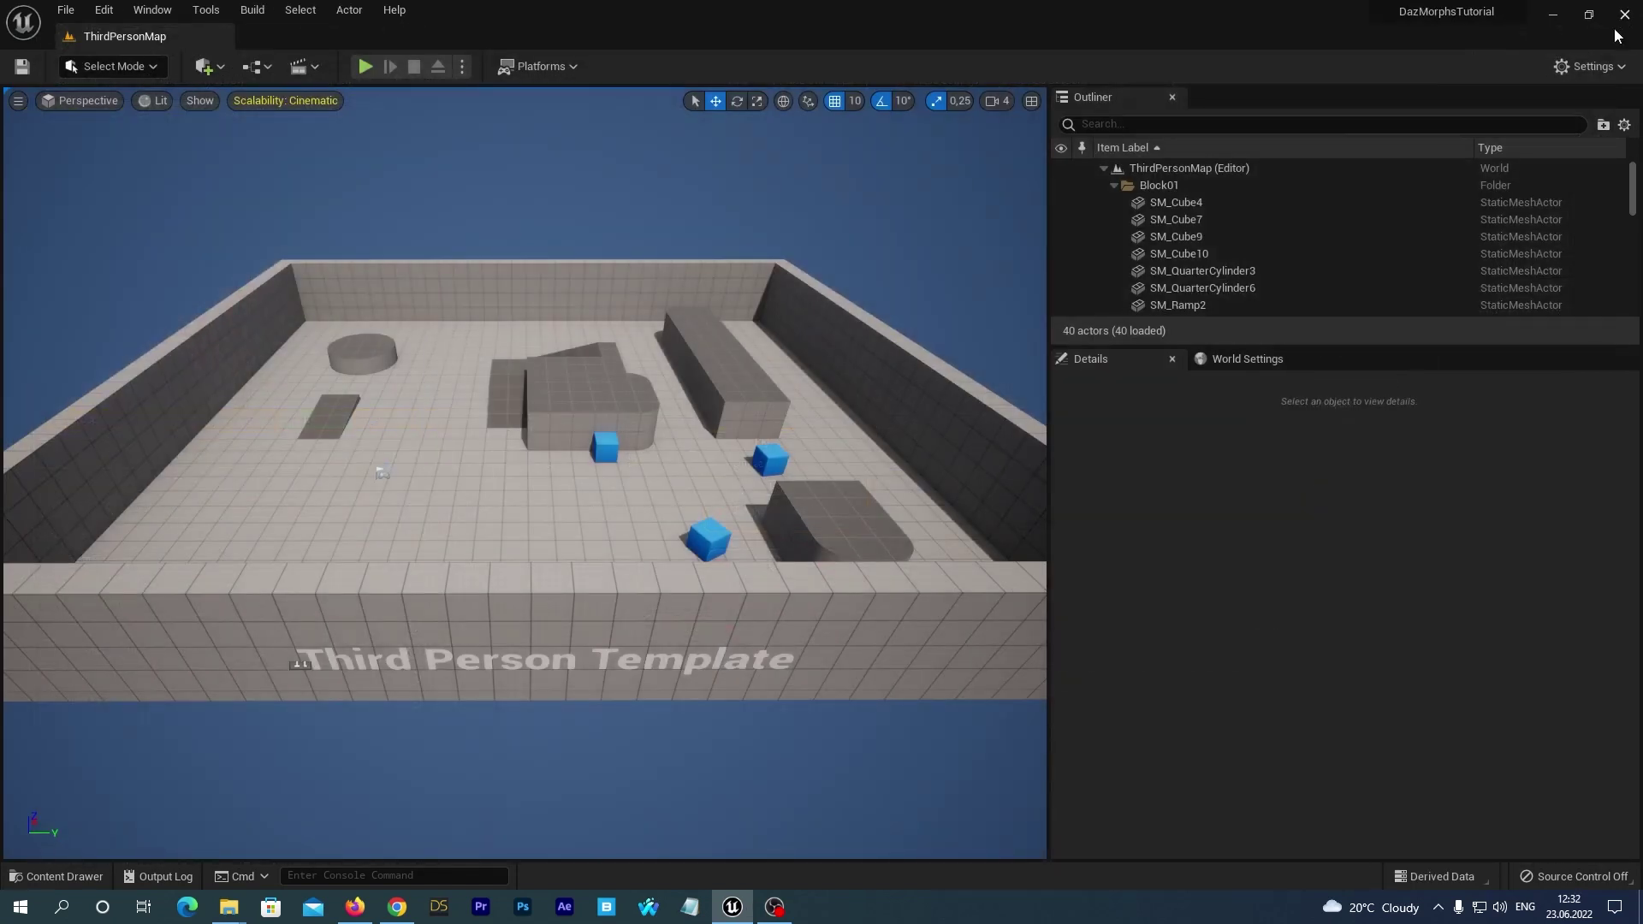
pyautogui.click(48, 875)
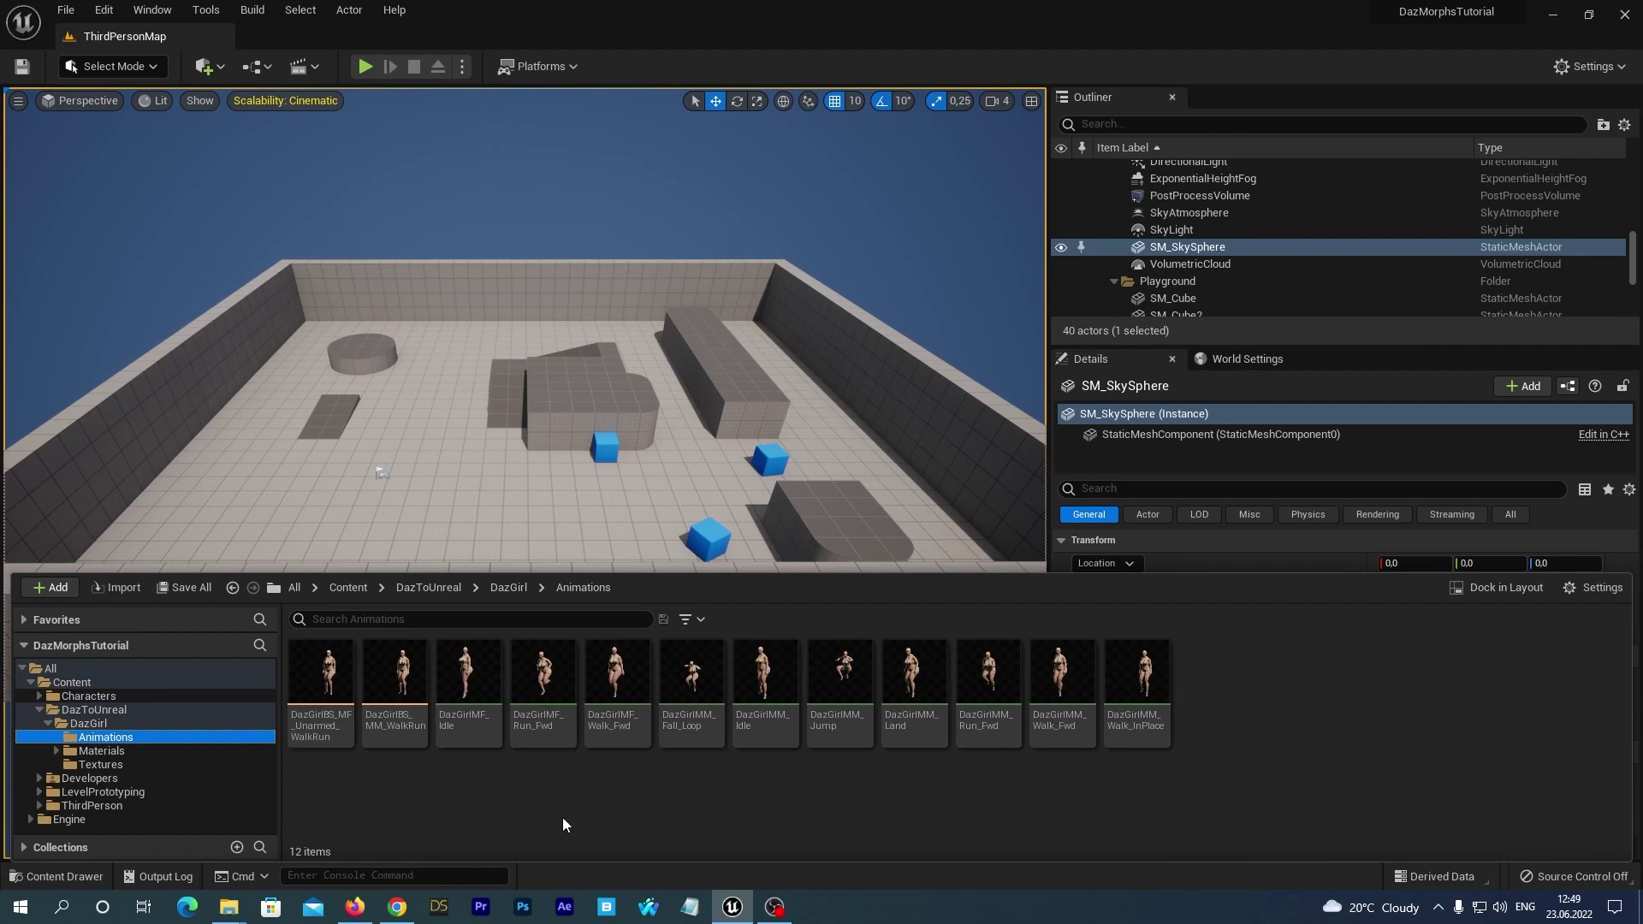
pyautogui.doubleClick(614, 686)
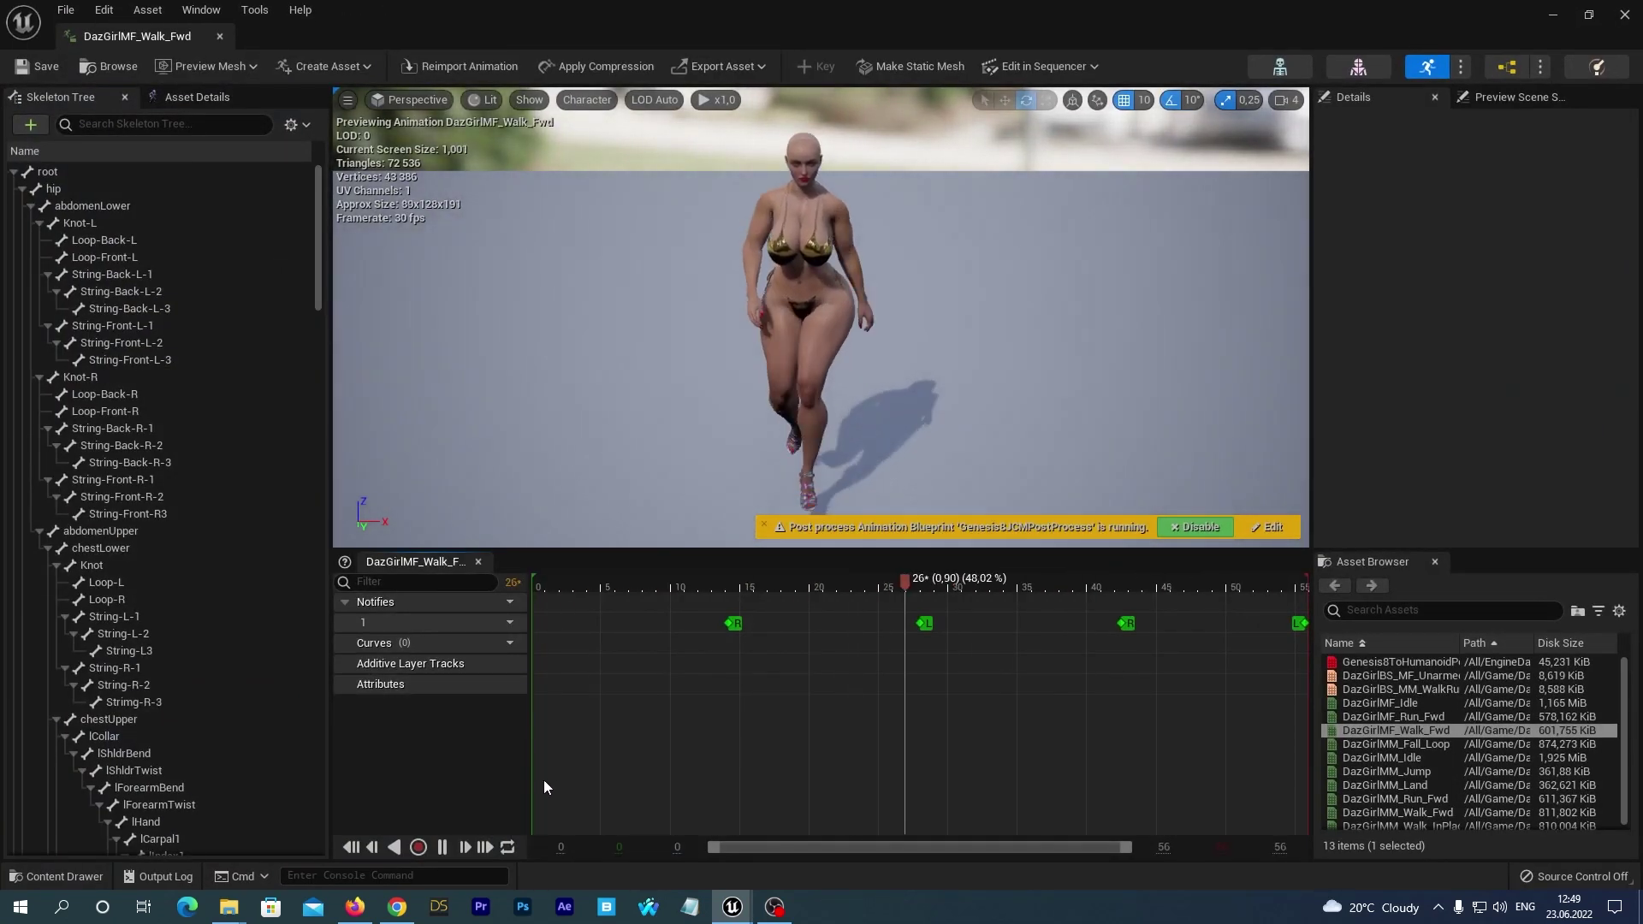
pyautogui.click(442, 847)
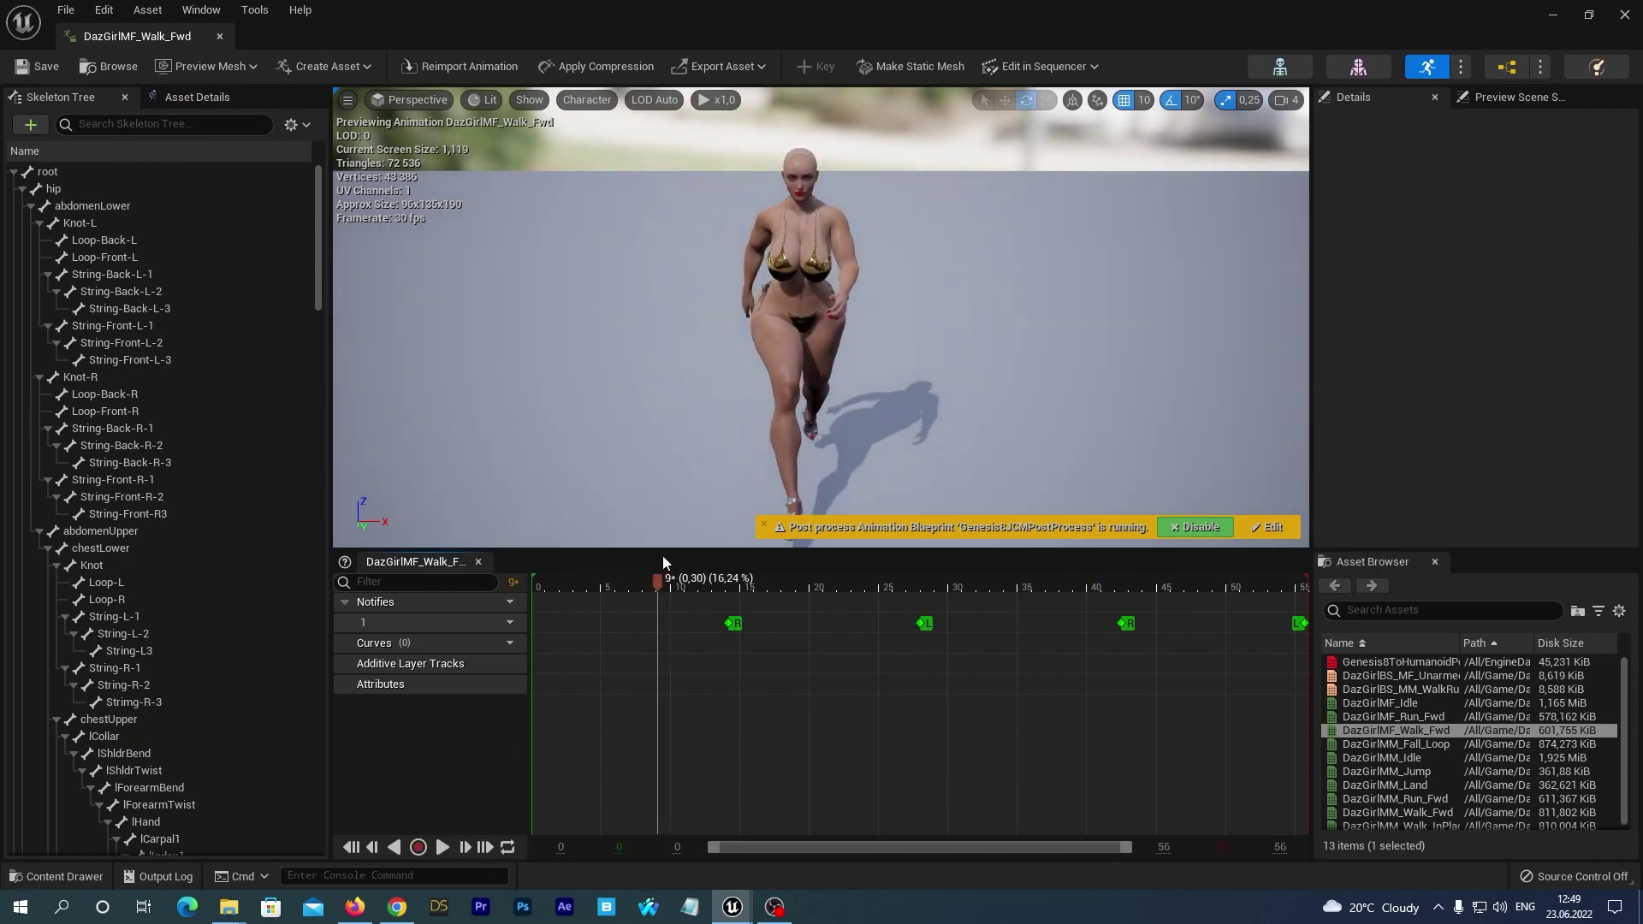
pyautogui.moveTo(655, 577); pyautogui.dragTo(733, 617)
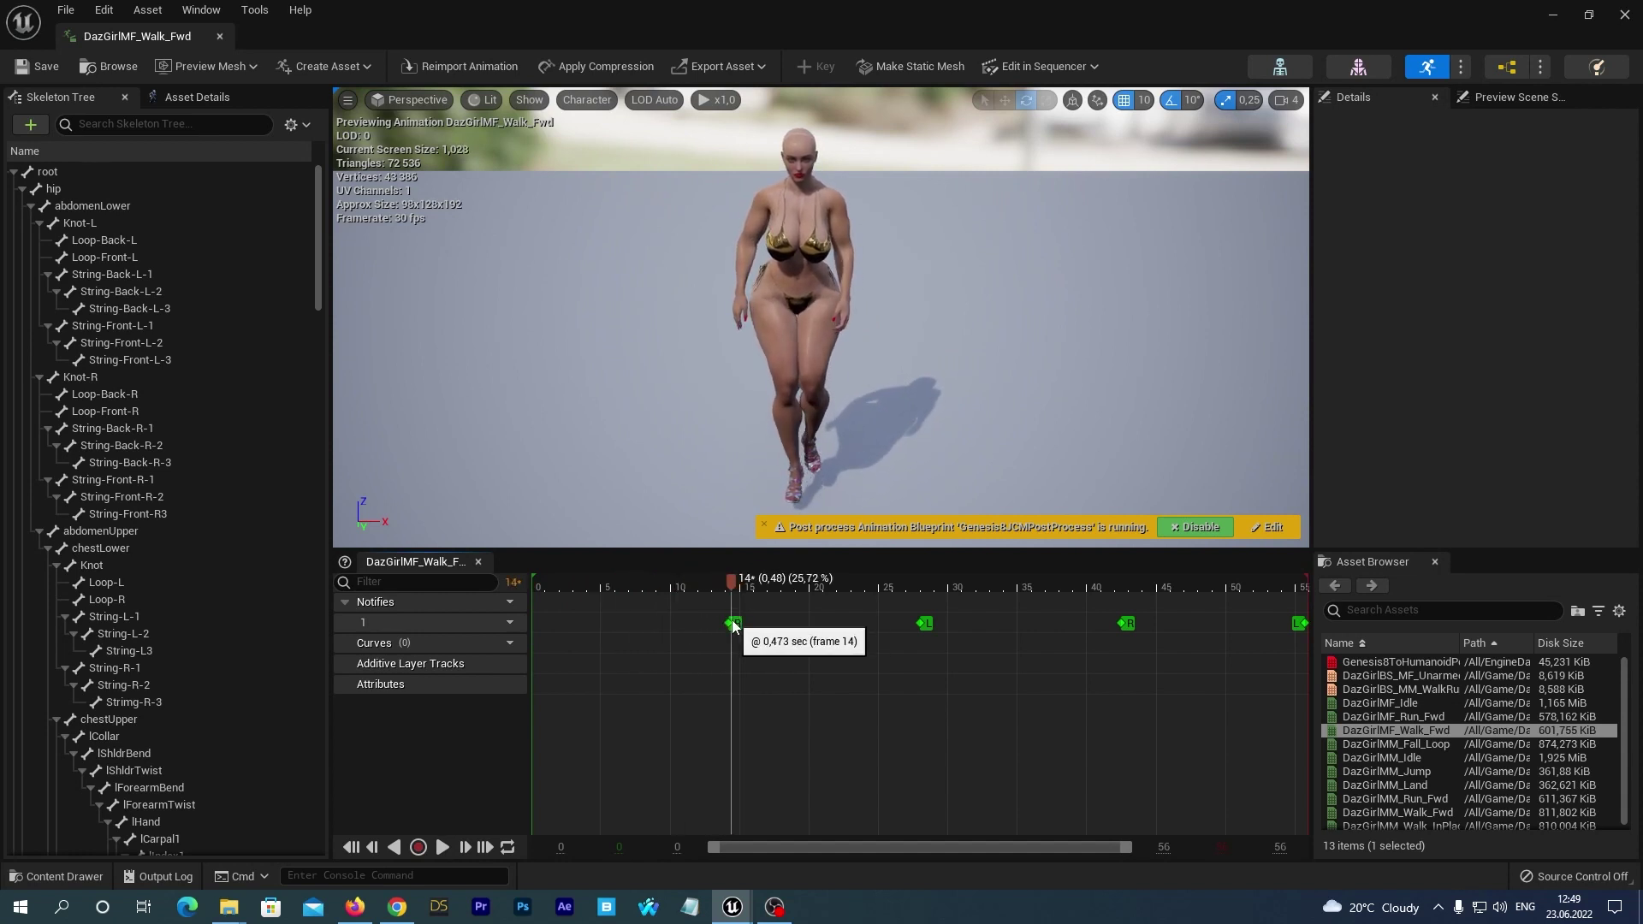
pyautogui.moveTo(1194, 835); pyautogui.dragTo(512, 649)
# - Add a Breasts Side-Side curve to DazGirlMF_Walk_Fwd and open it in the Curve Editor
pyautogui.click(497, 646)
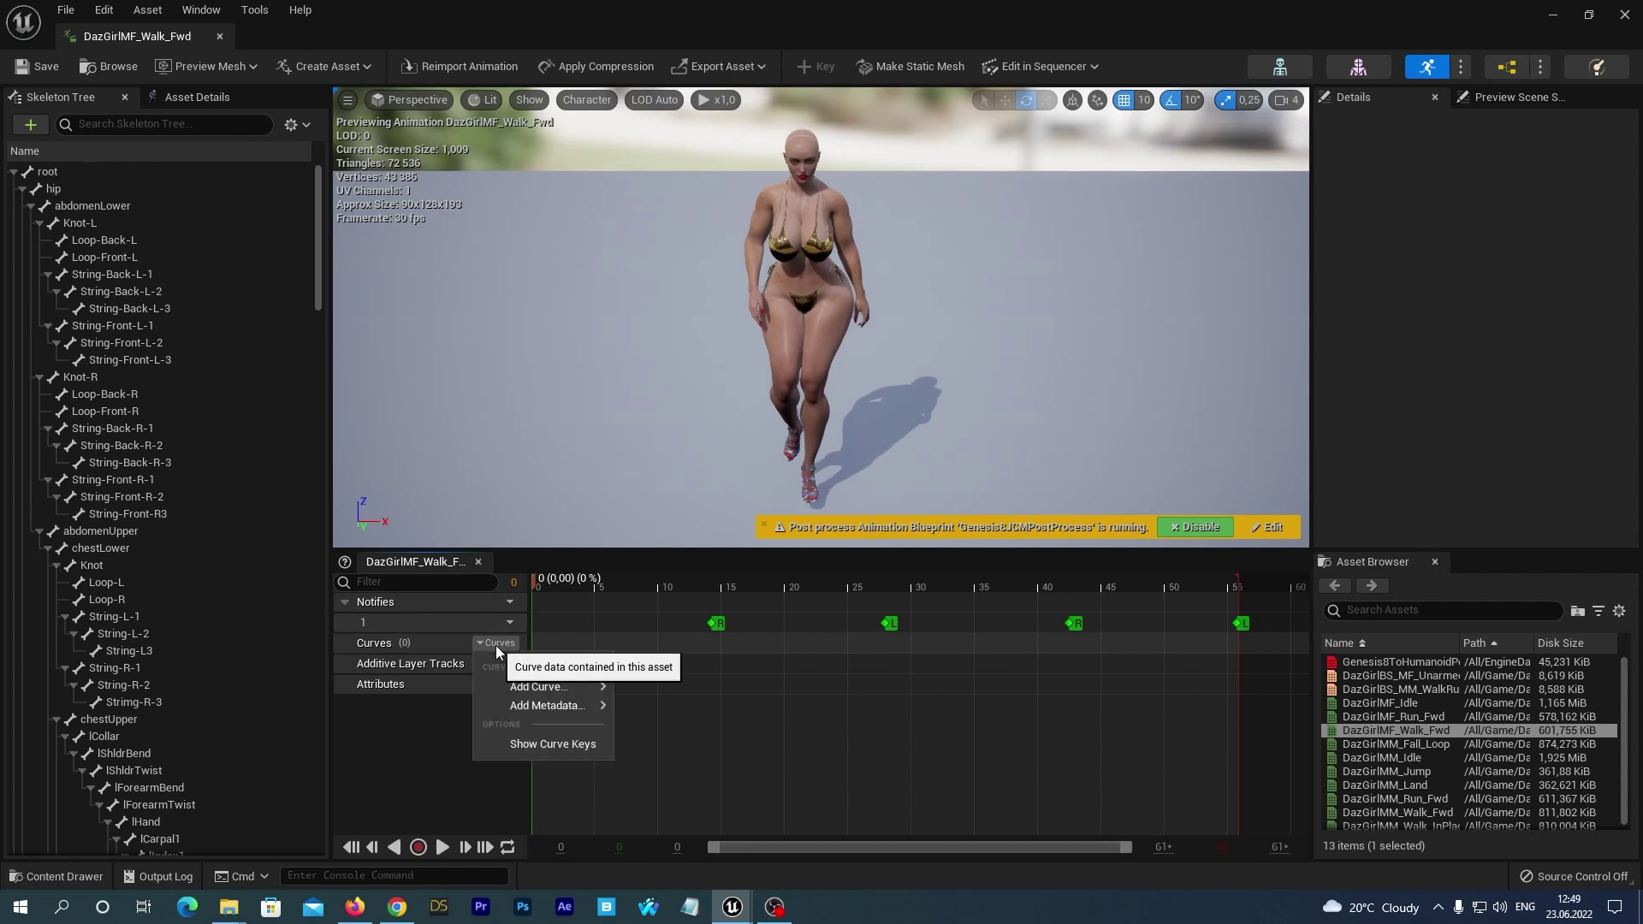
pyautogui.moveTo(496, 690)
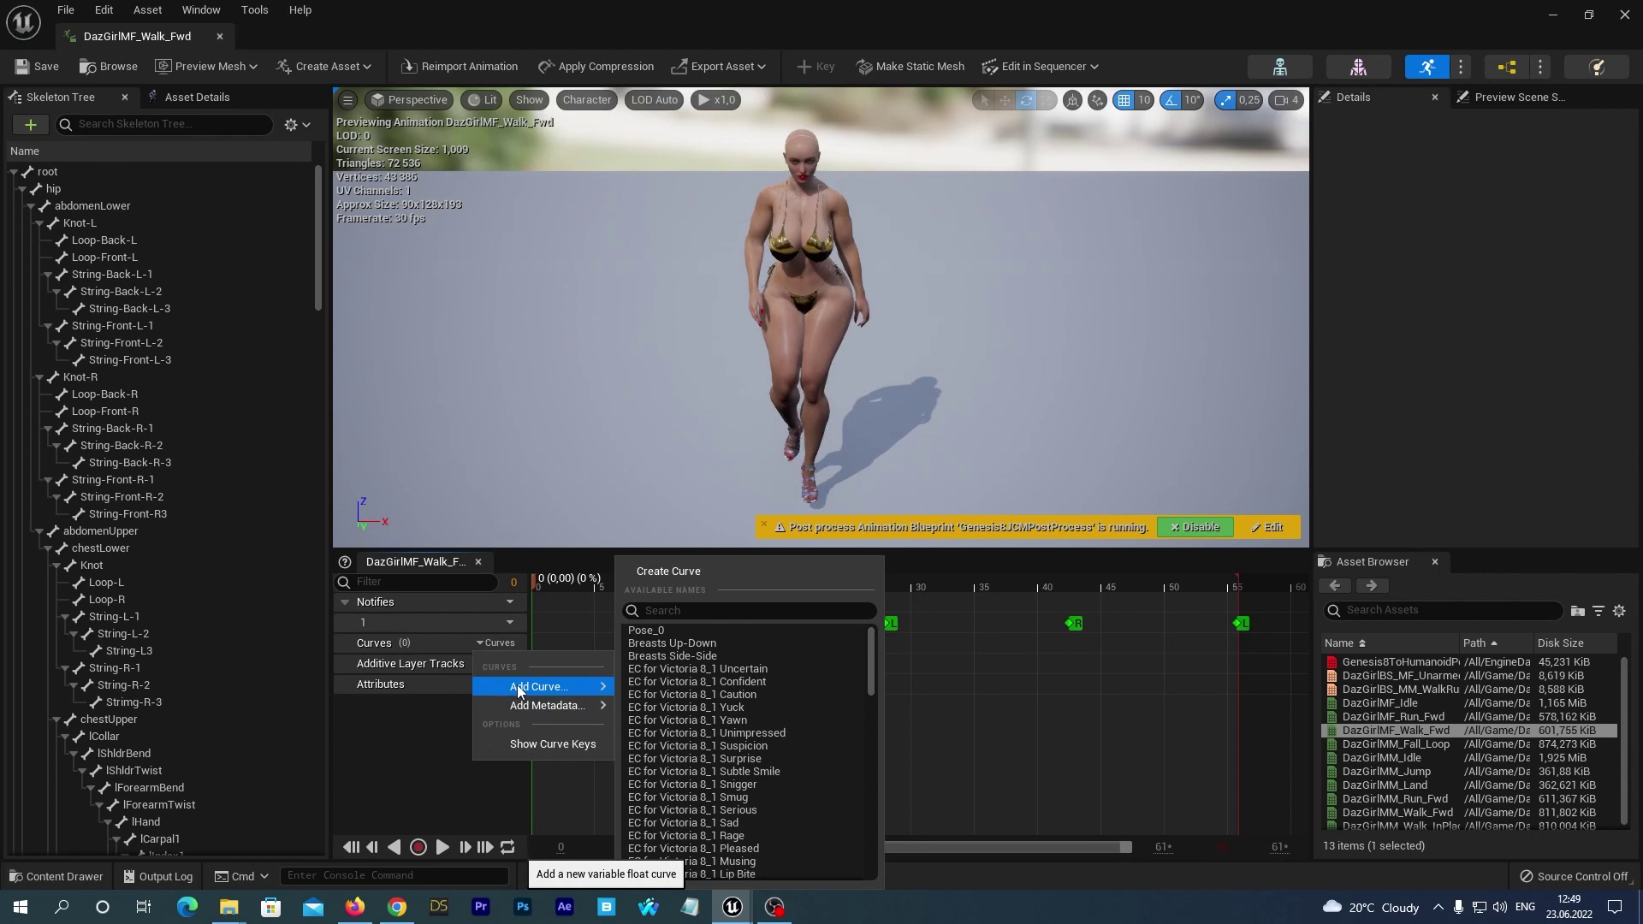
pyautogui.click(649, 655)
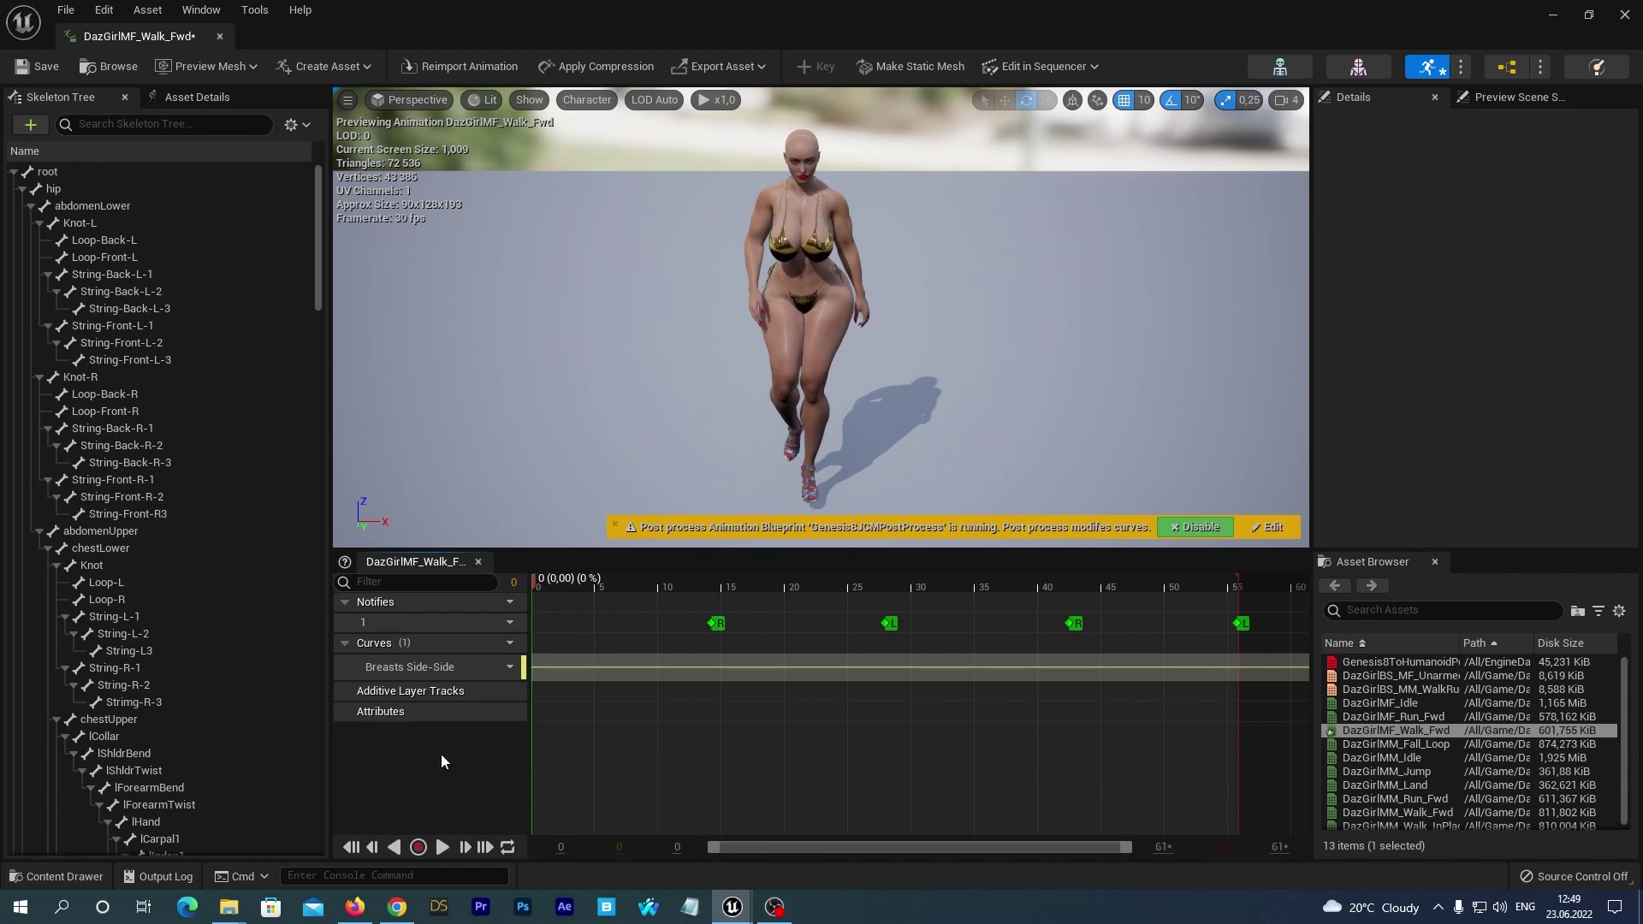
pyautogui.doubleClick(539, 664)
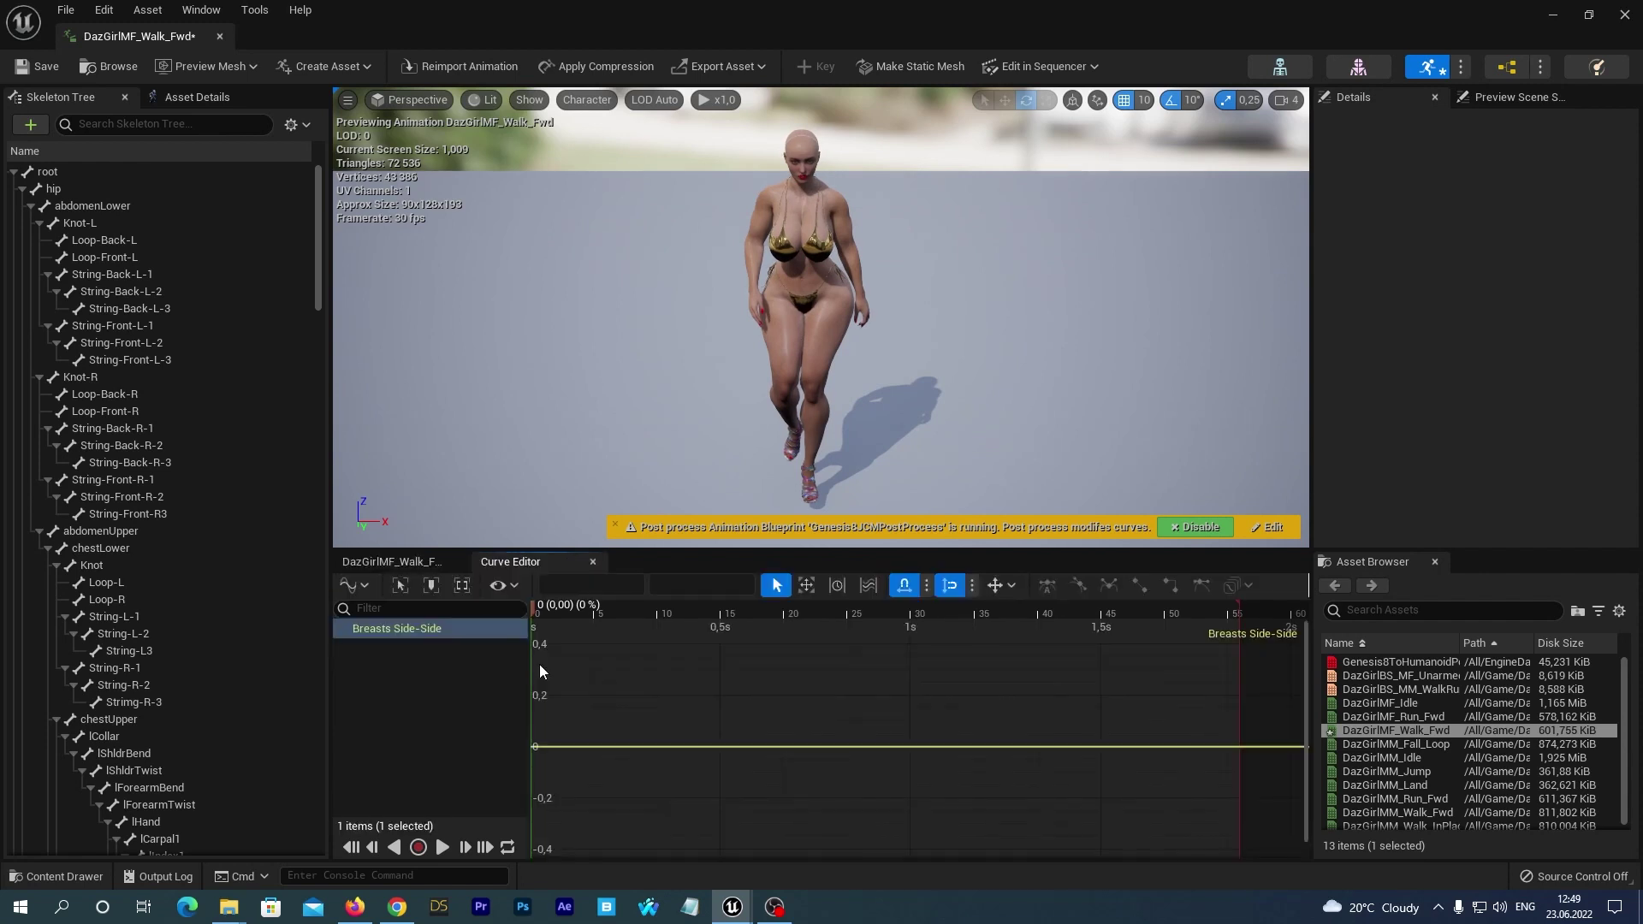
pyautogui.click(399, 563)
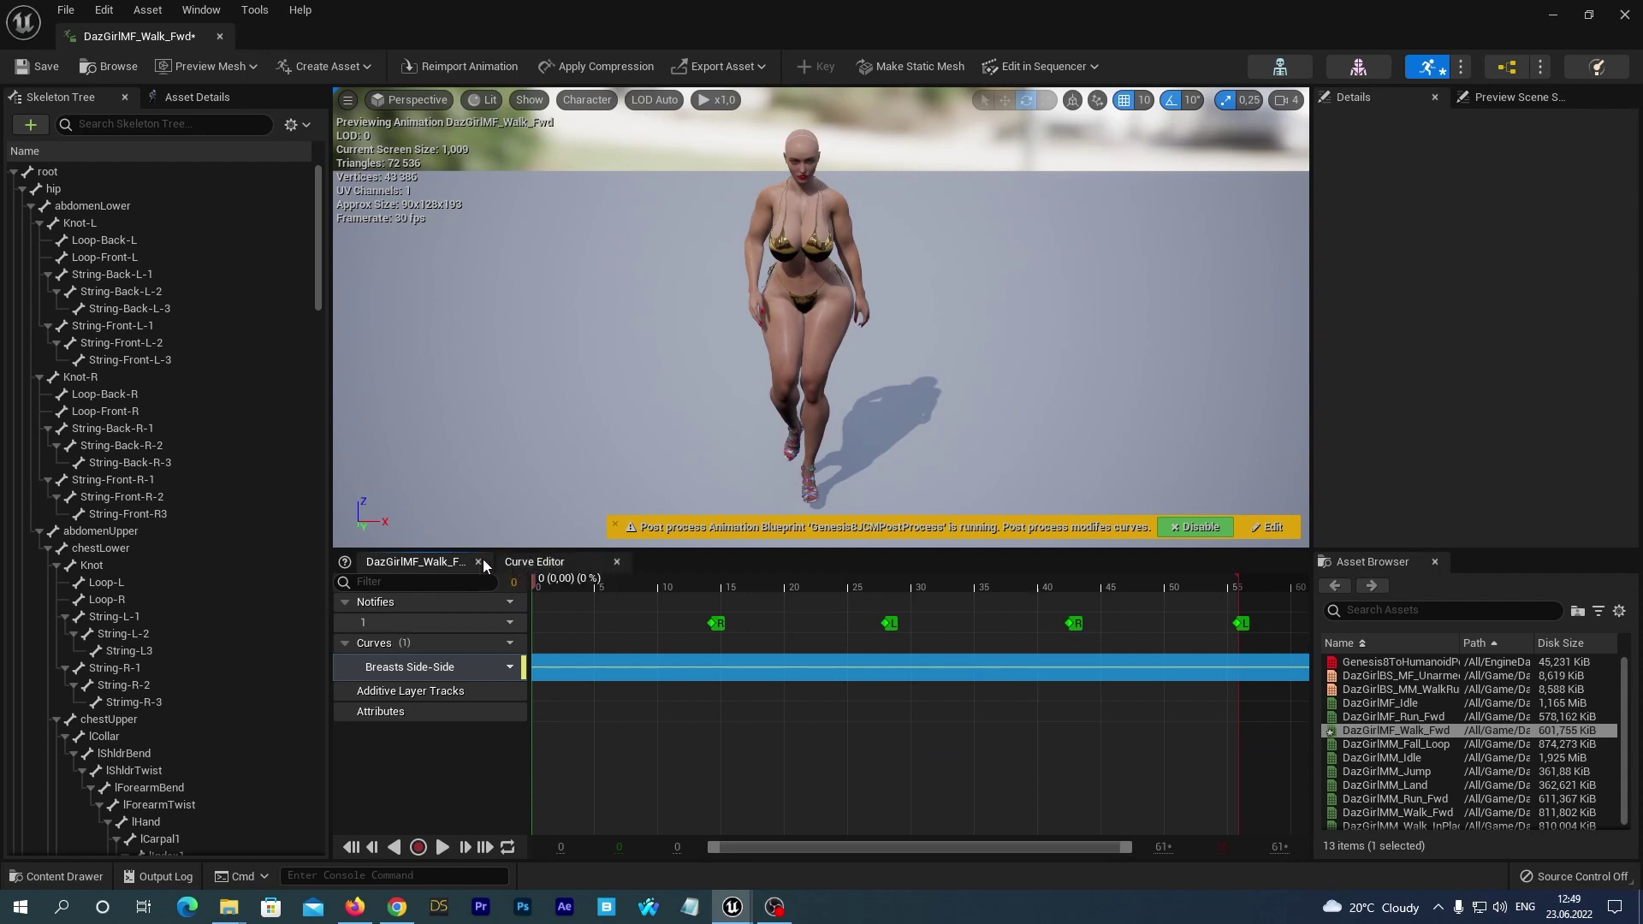
# - Add a key at frame 0 of the Breasts Side-Side curve with value 1, and switch to Normalized view
pyautogui.click(532, 565)
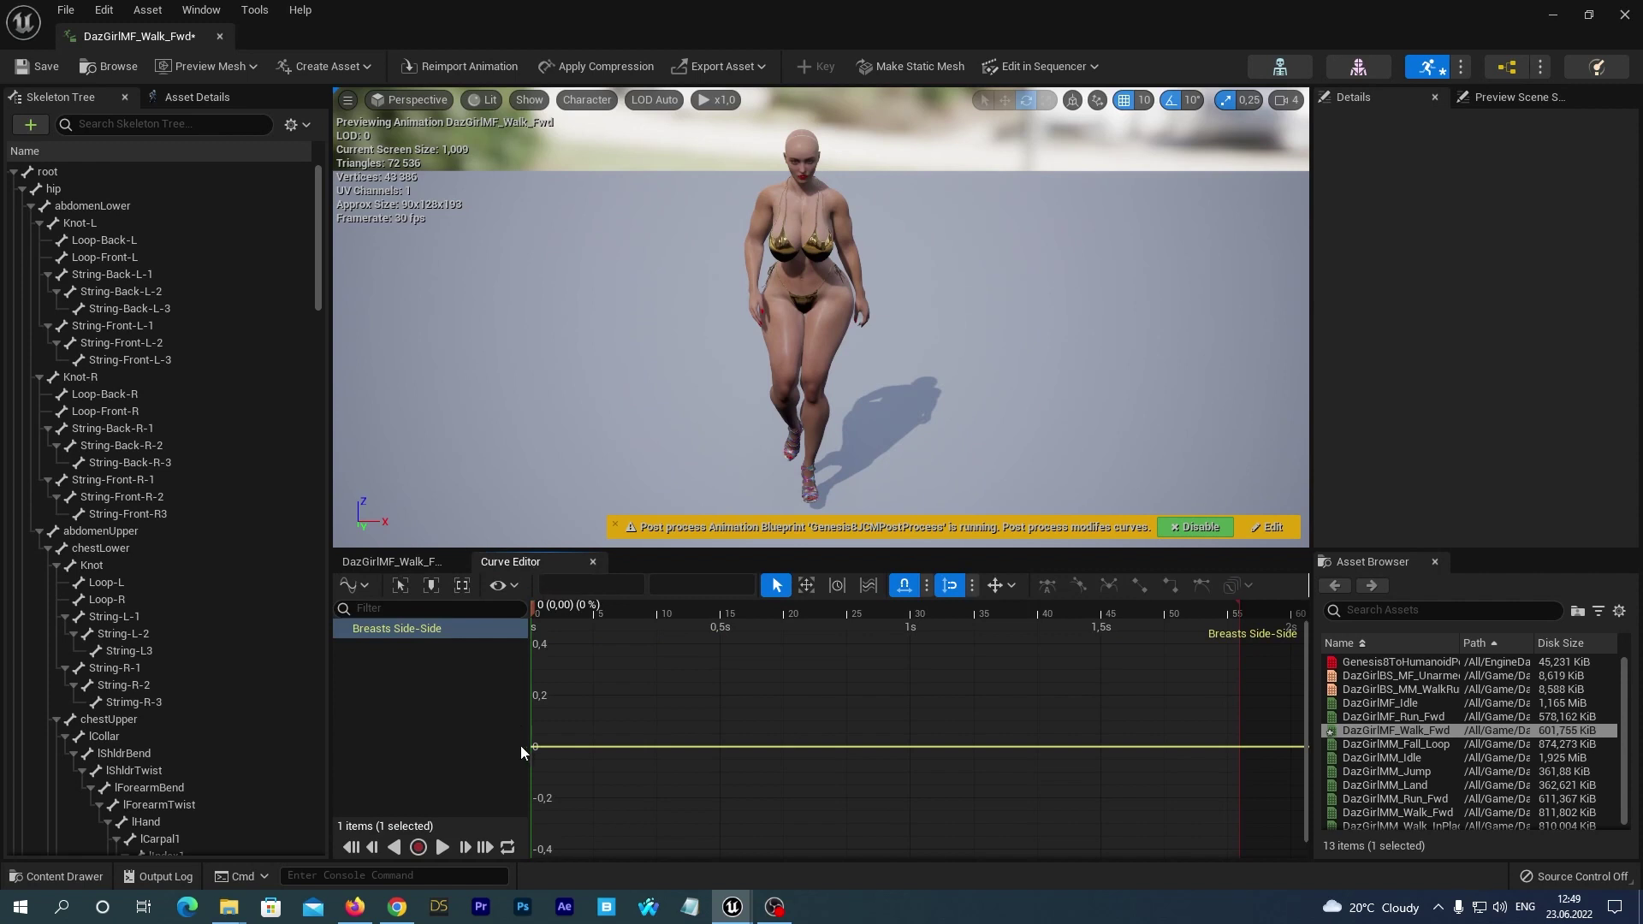
pyautogui.moveTo(531, 746)
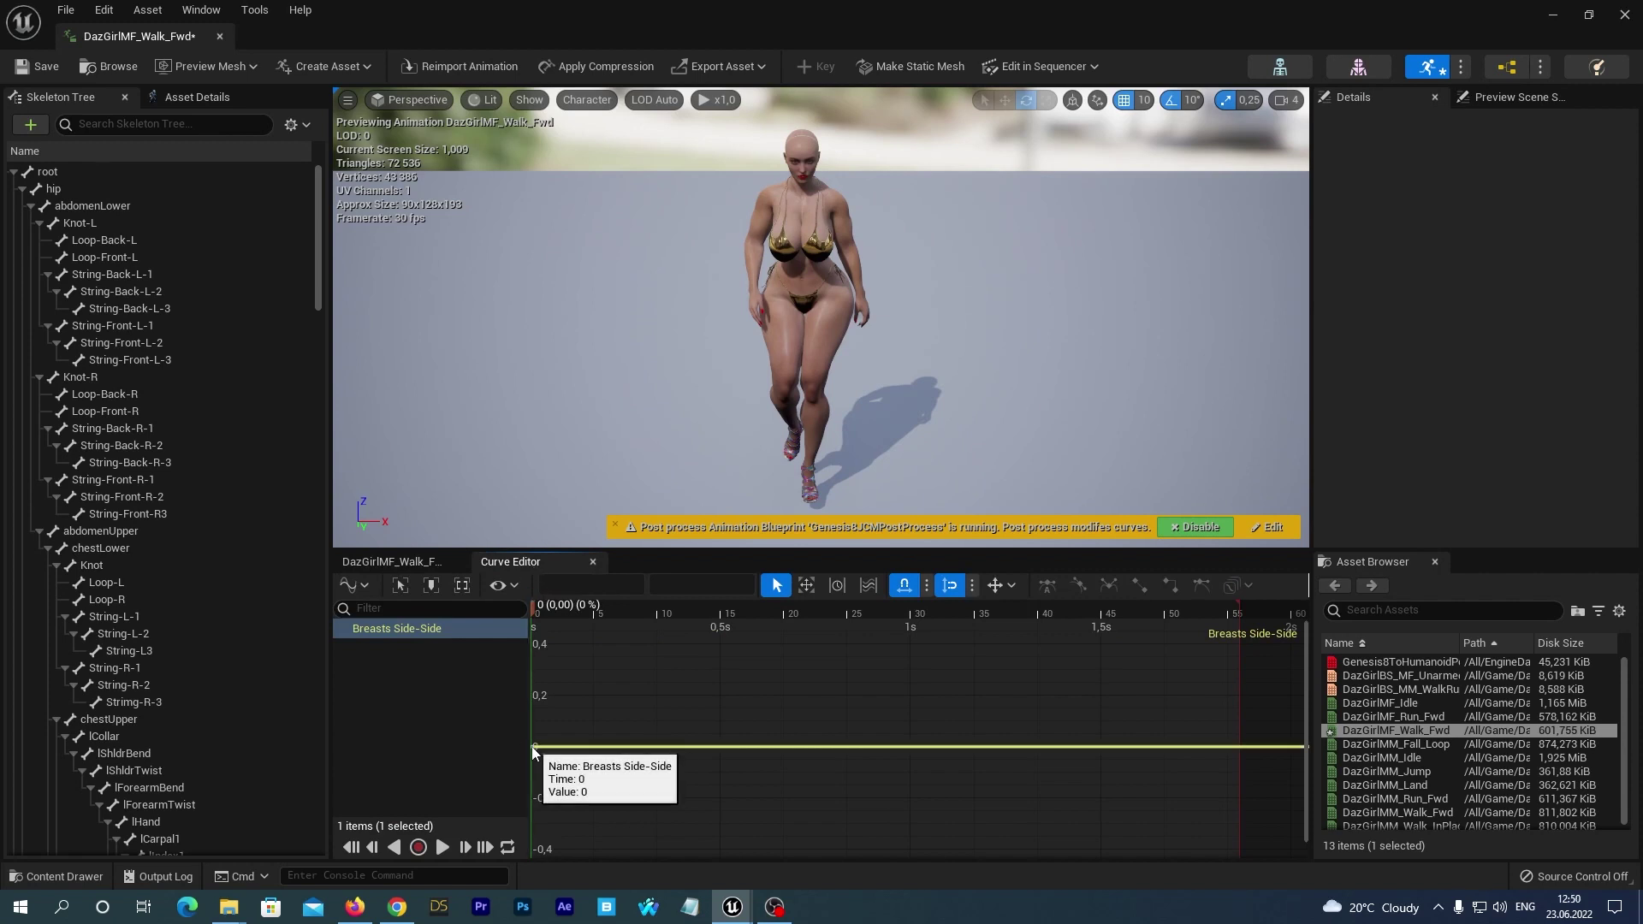
pyautogui.rightClick(531, 747)
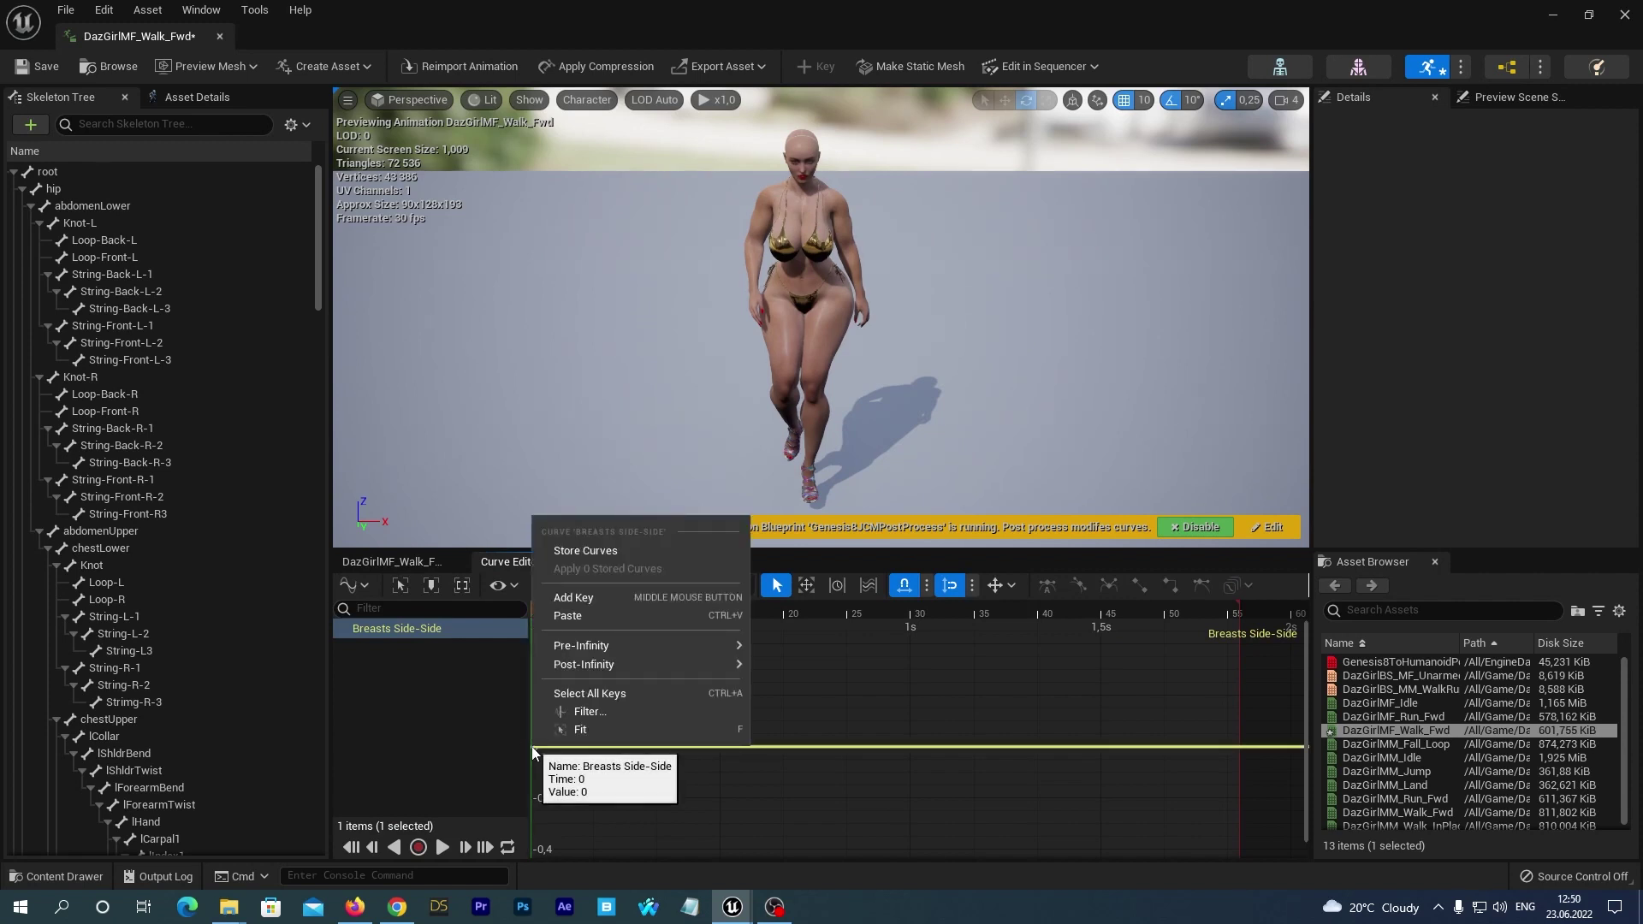
pyautogui.click(581, 597)
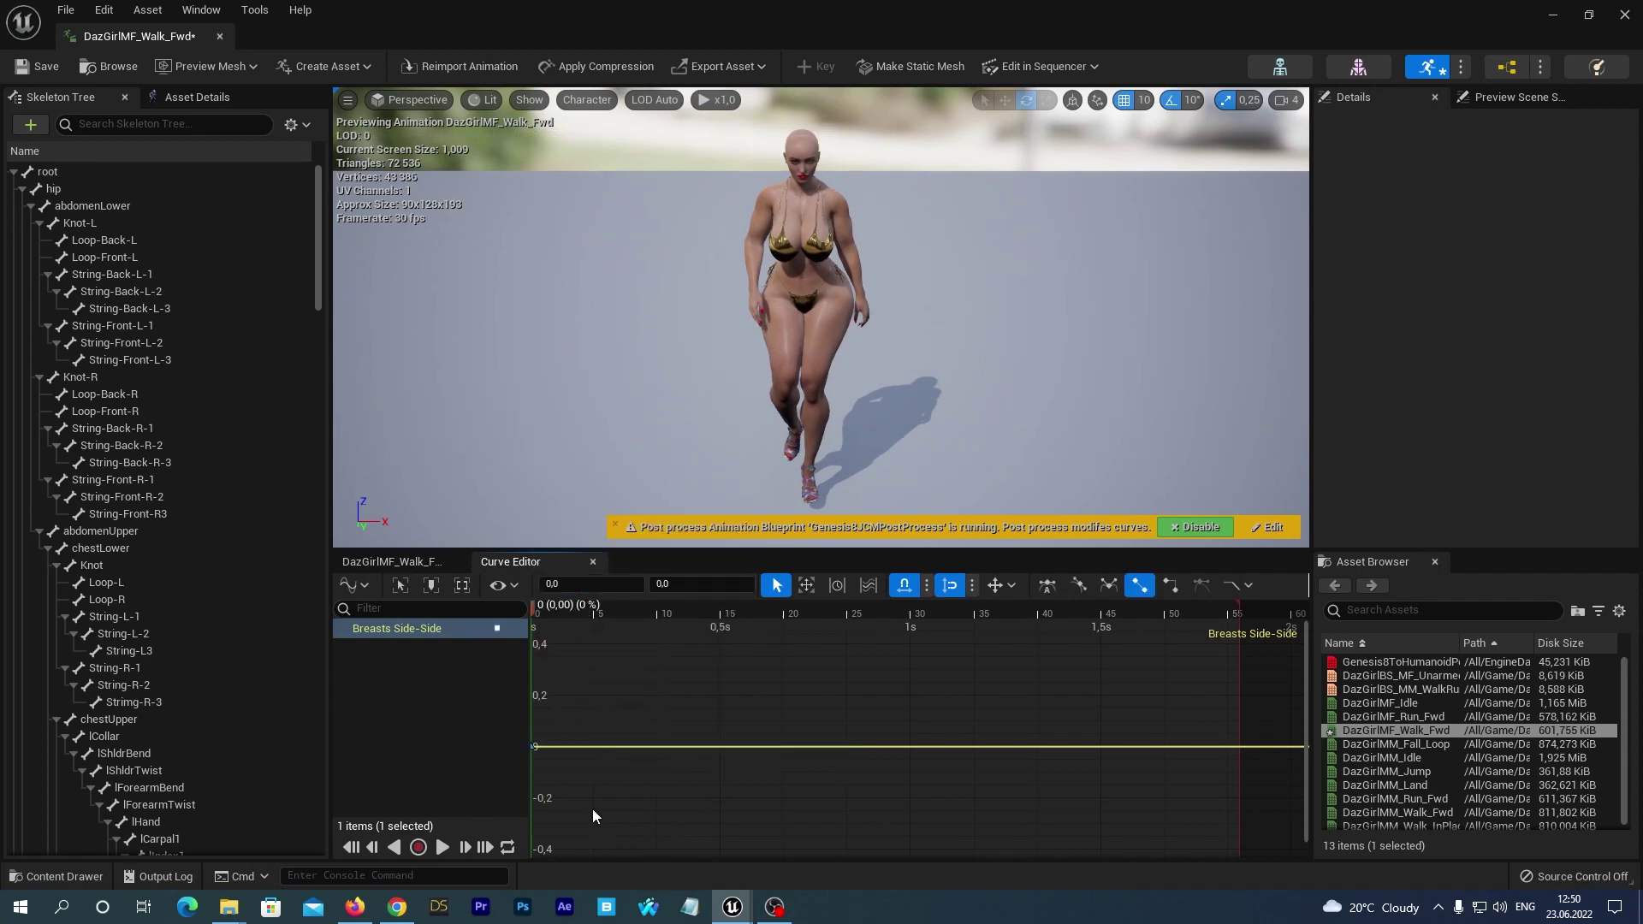
pyautogui.click(663, 583)
pyautogui.write('1')
pyautogui.press('Return')
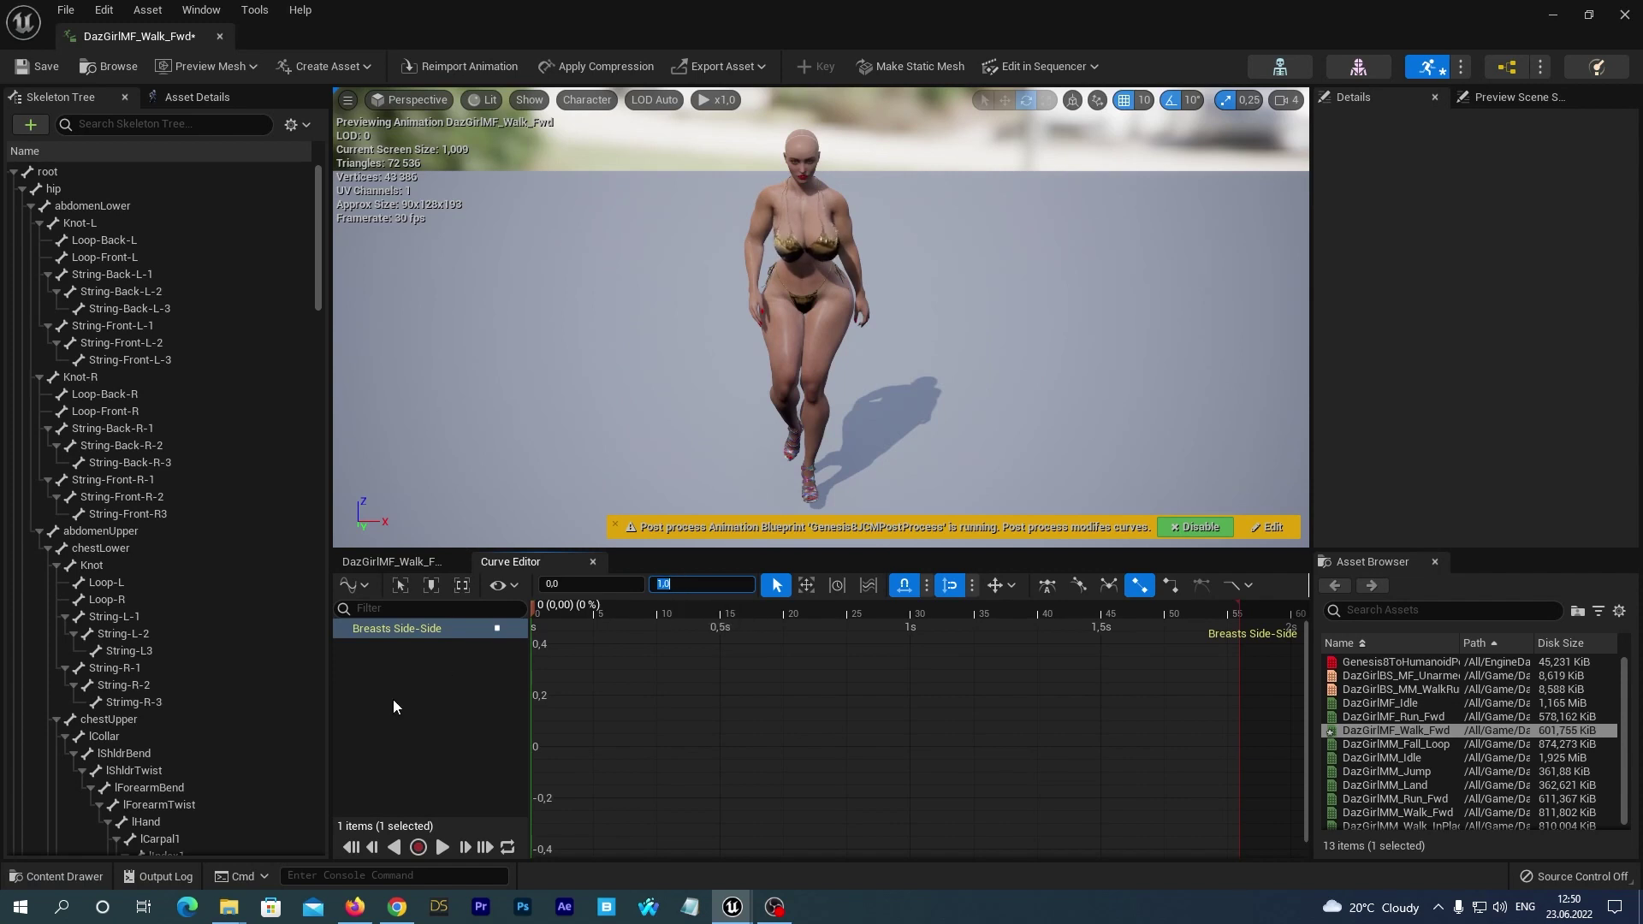
pyautogui.click(361, 589)
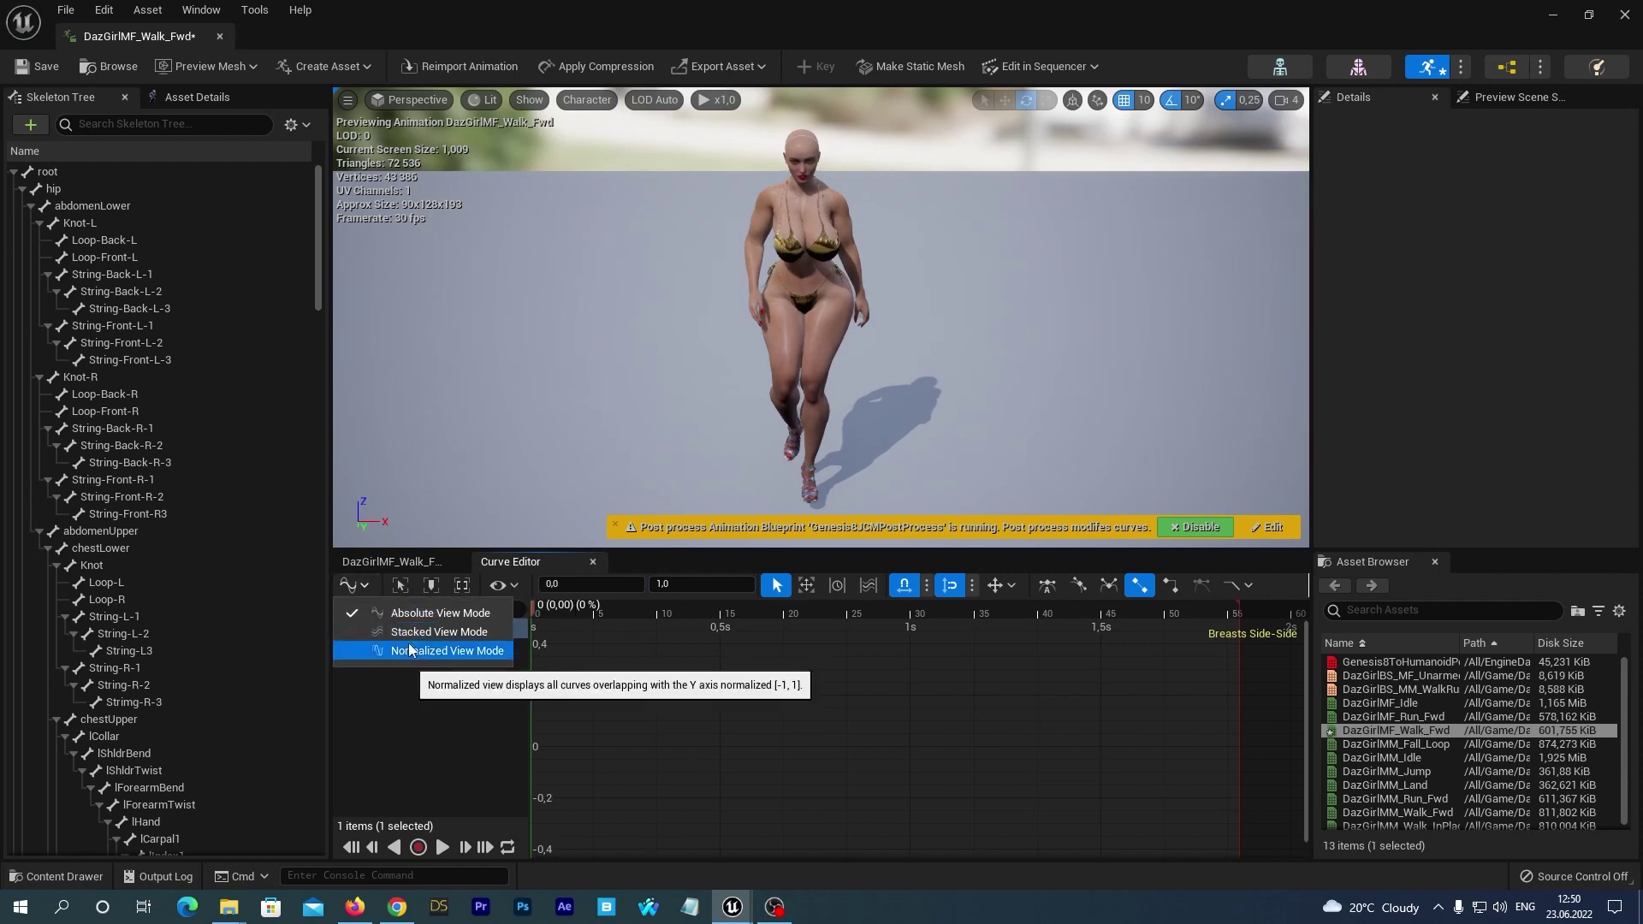
pyautogui.click(410, 652)
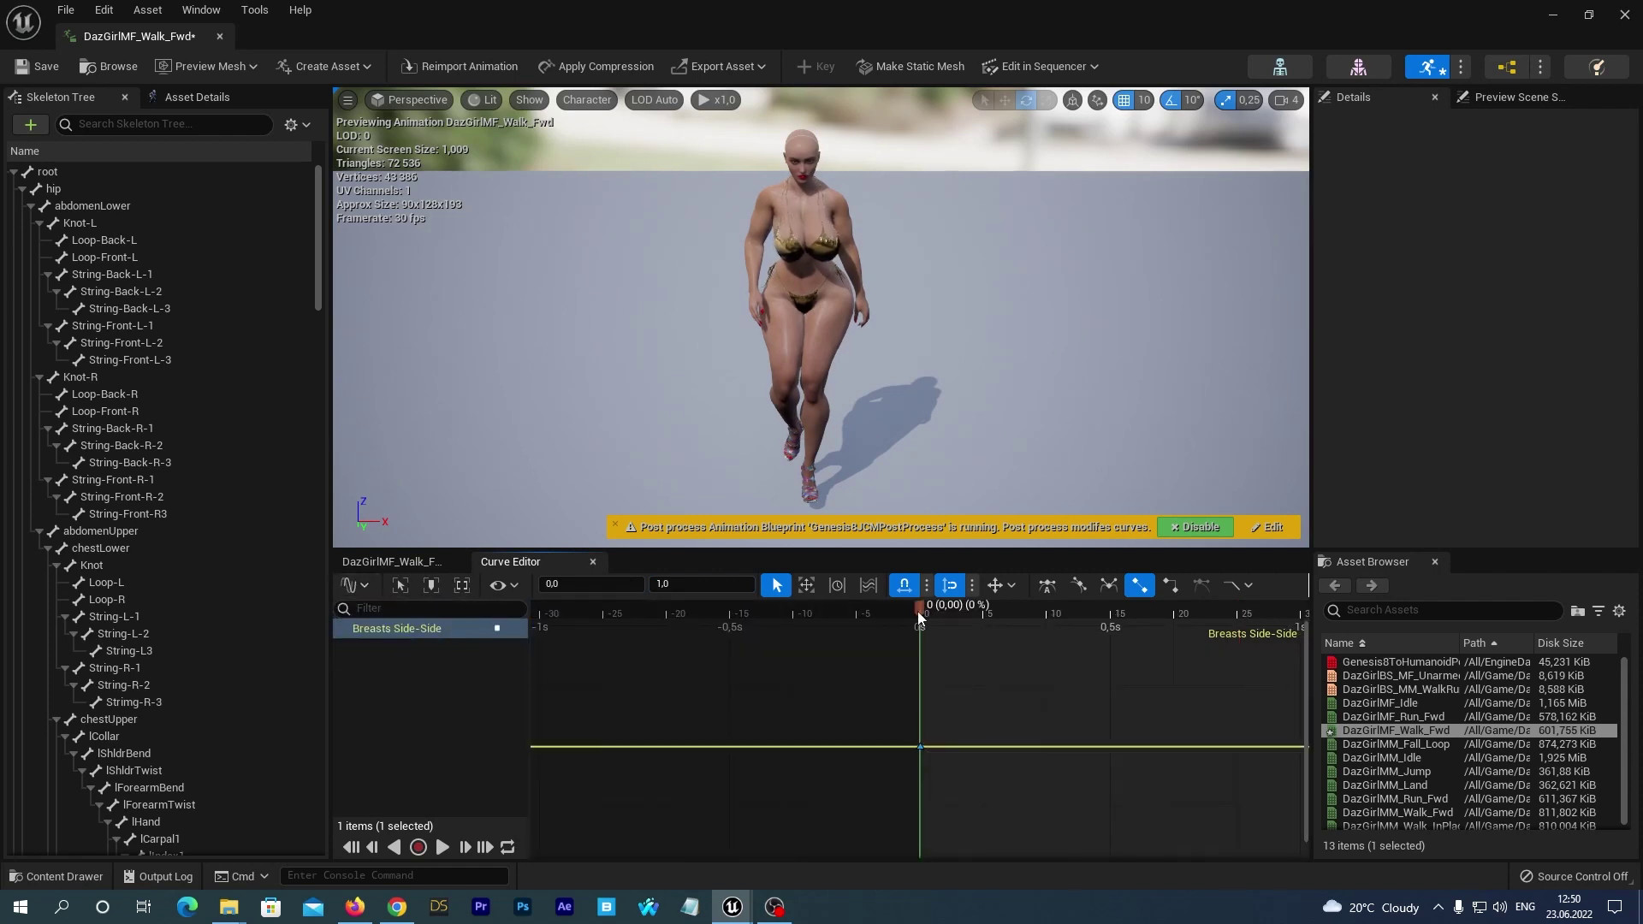
# - Add a Breasts Side-Side key at frame 10 and commit its value of -1
pyautogui.moveTo(917, 611); pyautogui.dragTo(1050, 608)
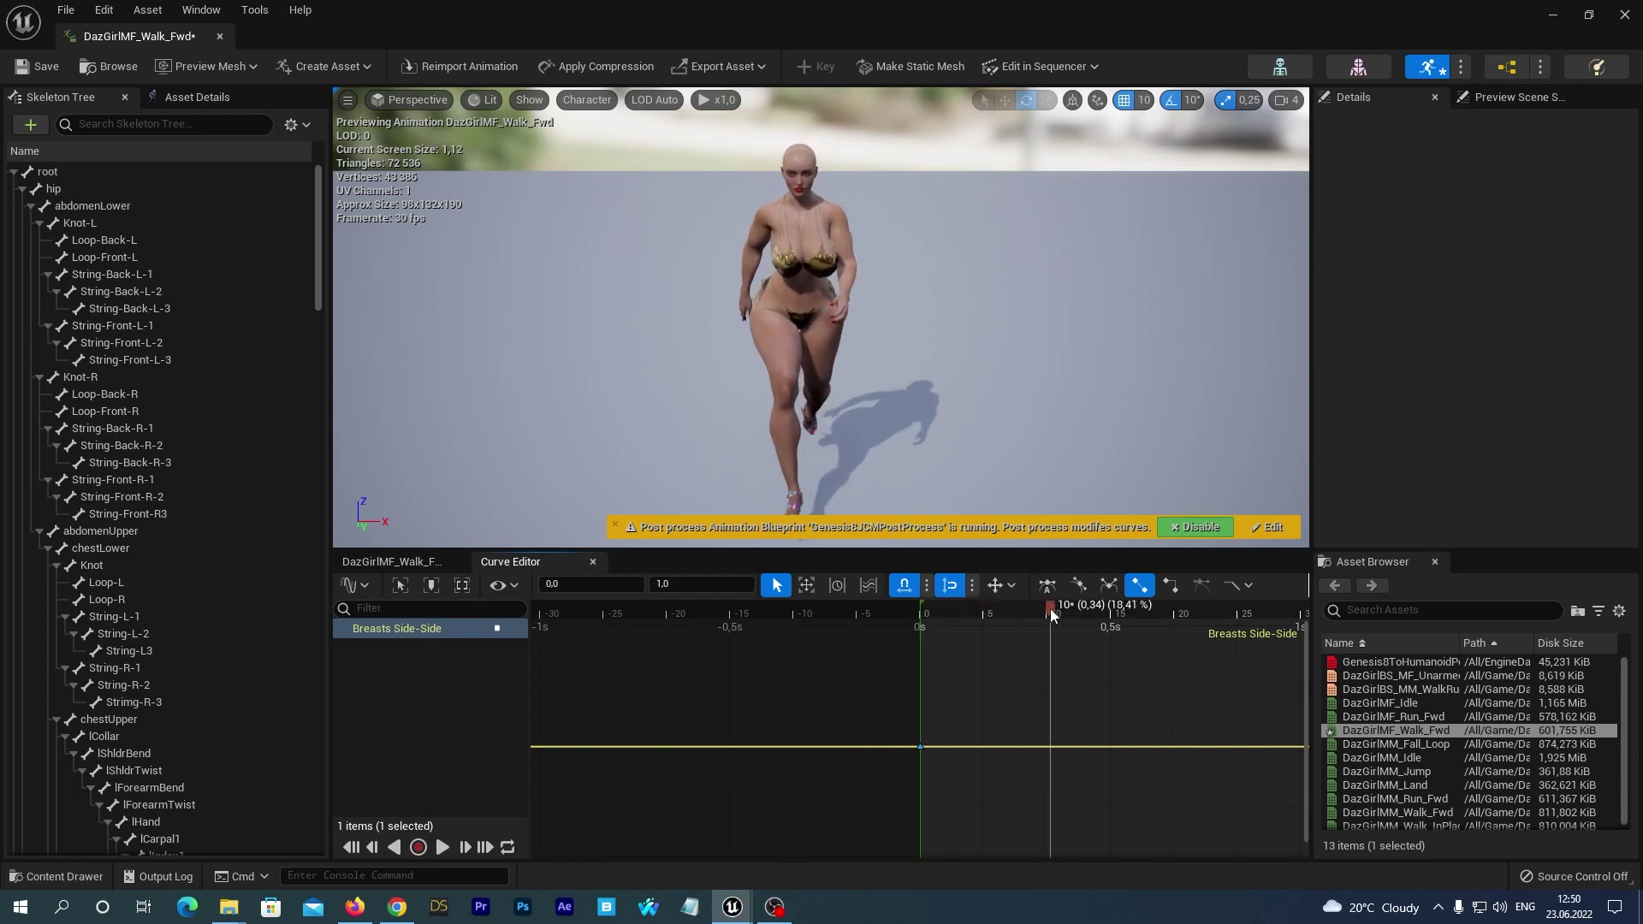
pyautogui.middleClick(1049, 748)
pyautogui.click(668, 586)
pyautogui.press('Return')
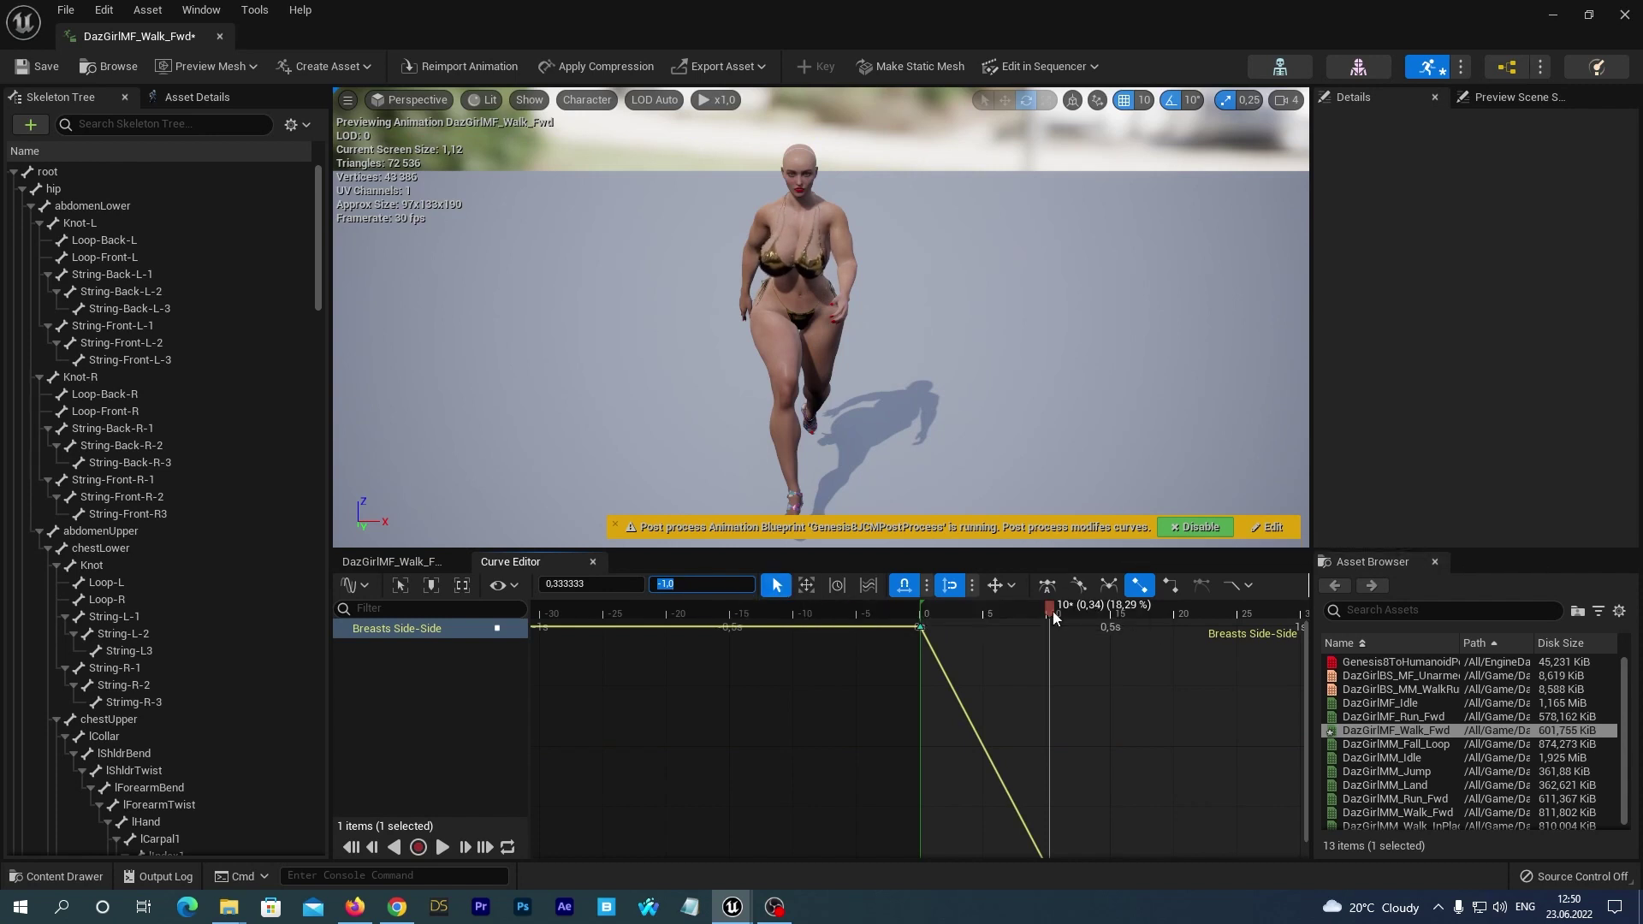
pyautogui.moveTo(1044, 609); pyautogui.dragTo(1119, 616)
pyautogui.scroll(-1, 1146, 711)
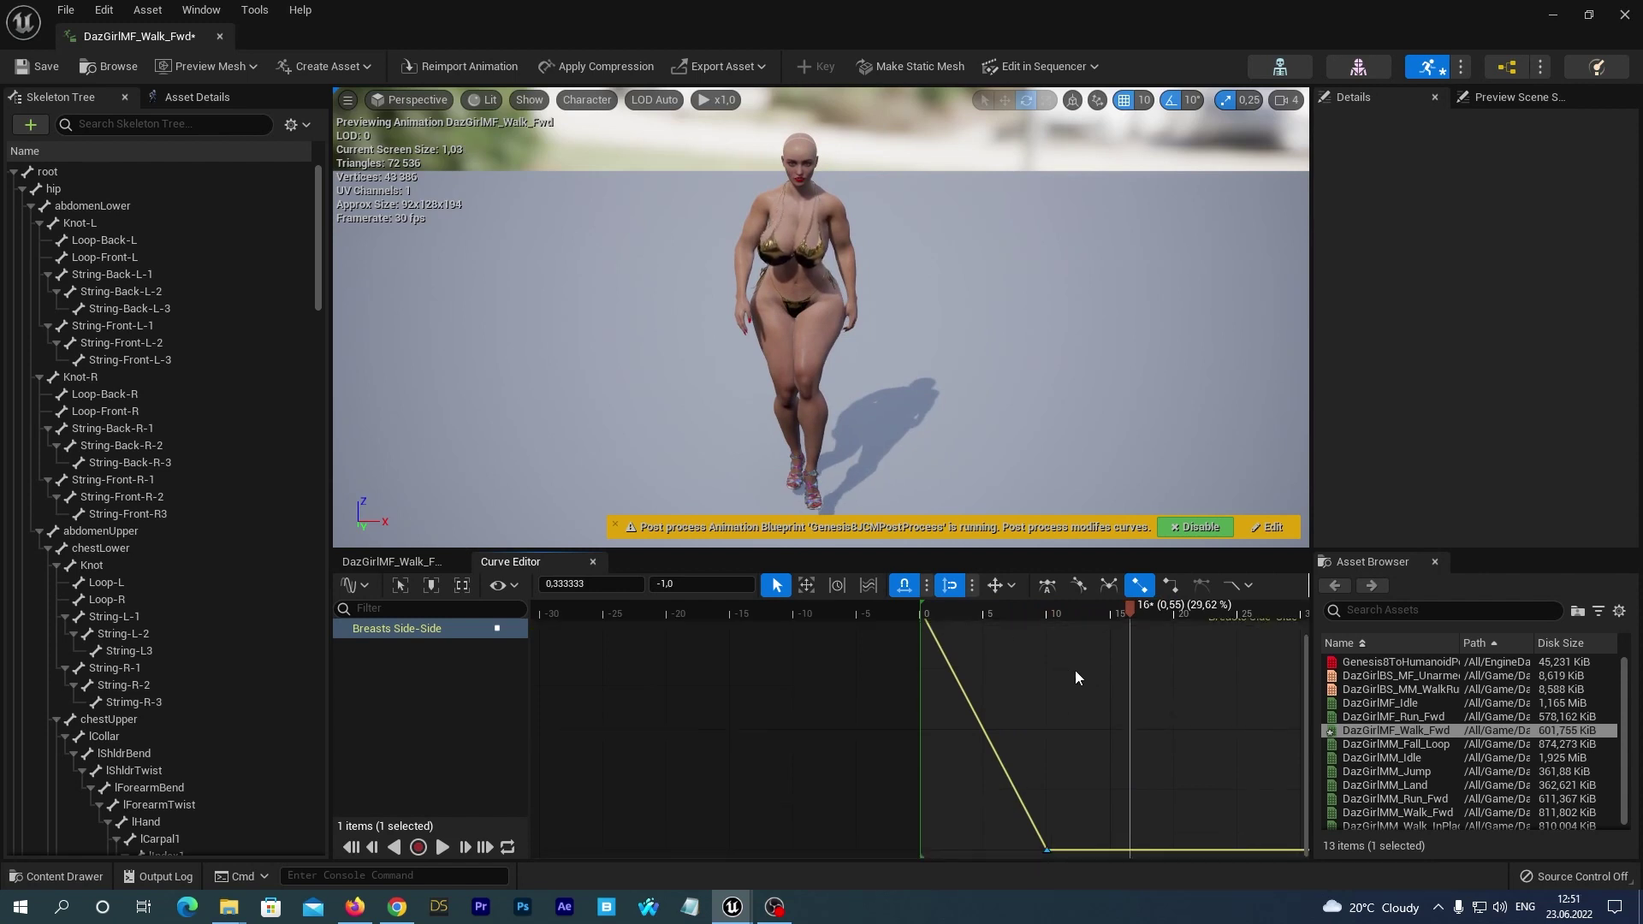
pyautogui.moveTo(1078, 679); pyautogui.dragTo(722, 656, button='right')
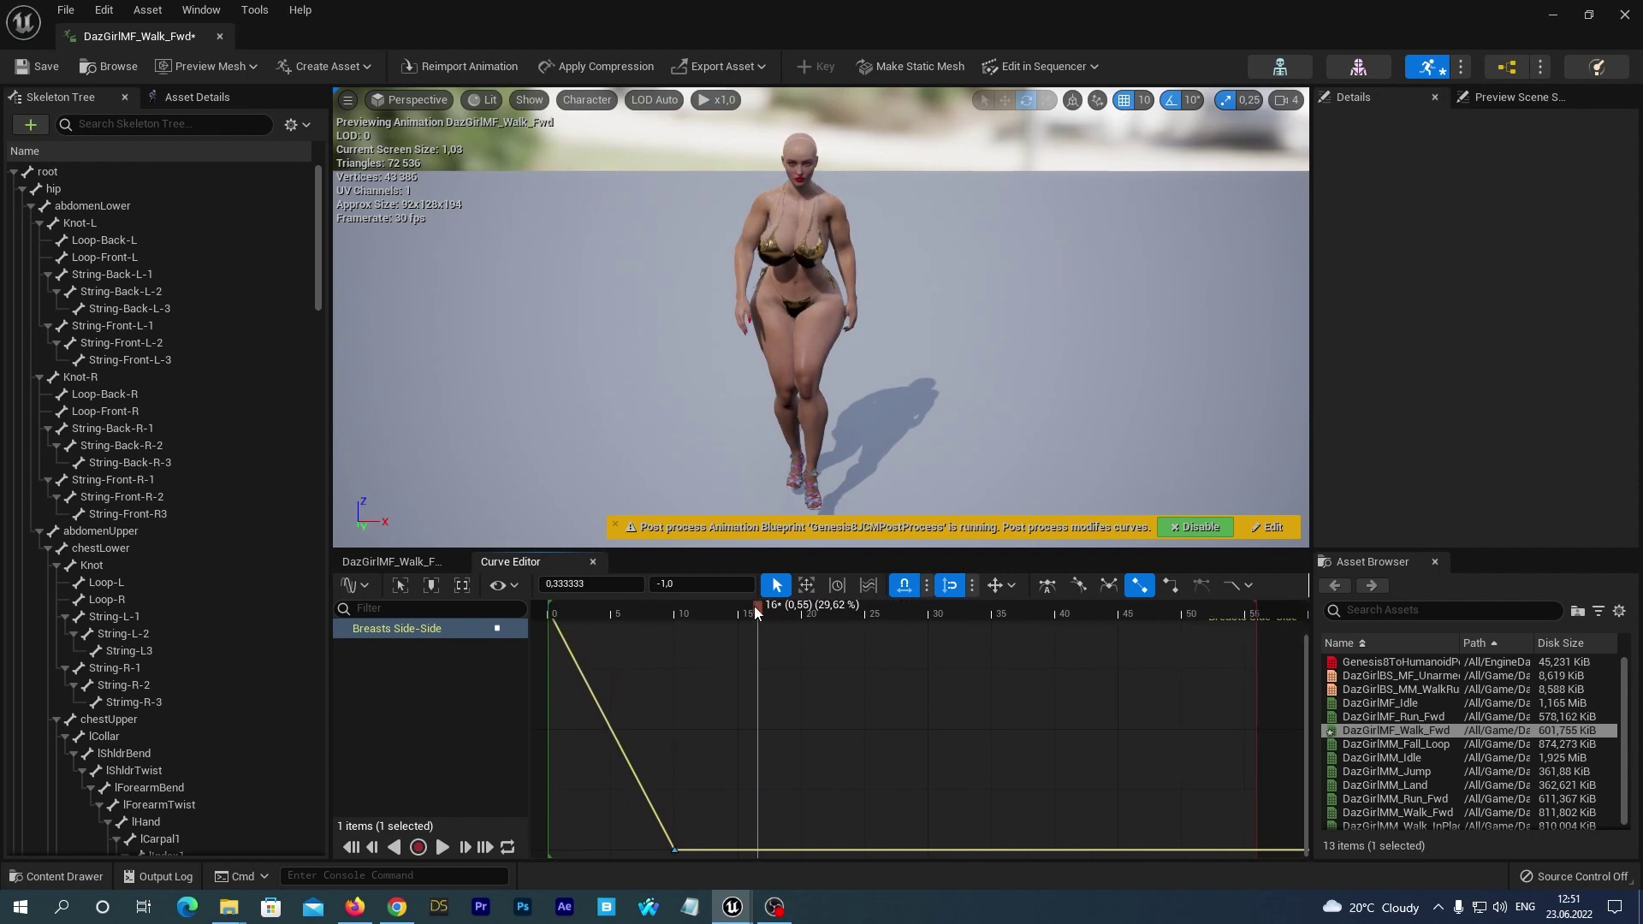
# - Add a key of value 1 at about 0.77 s and fit the curve into view
pyautogui.moveTo(756, 606); pyautogui.dragTo(835, 630)
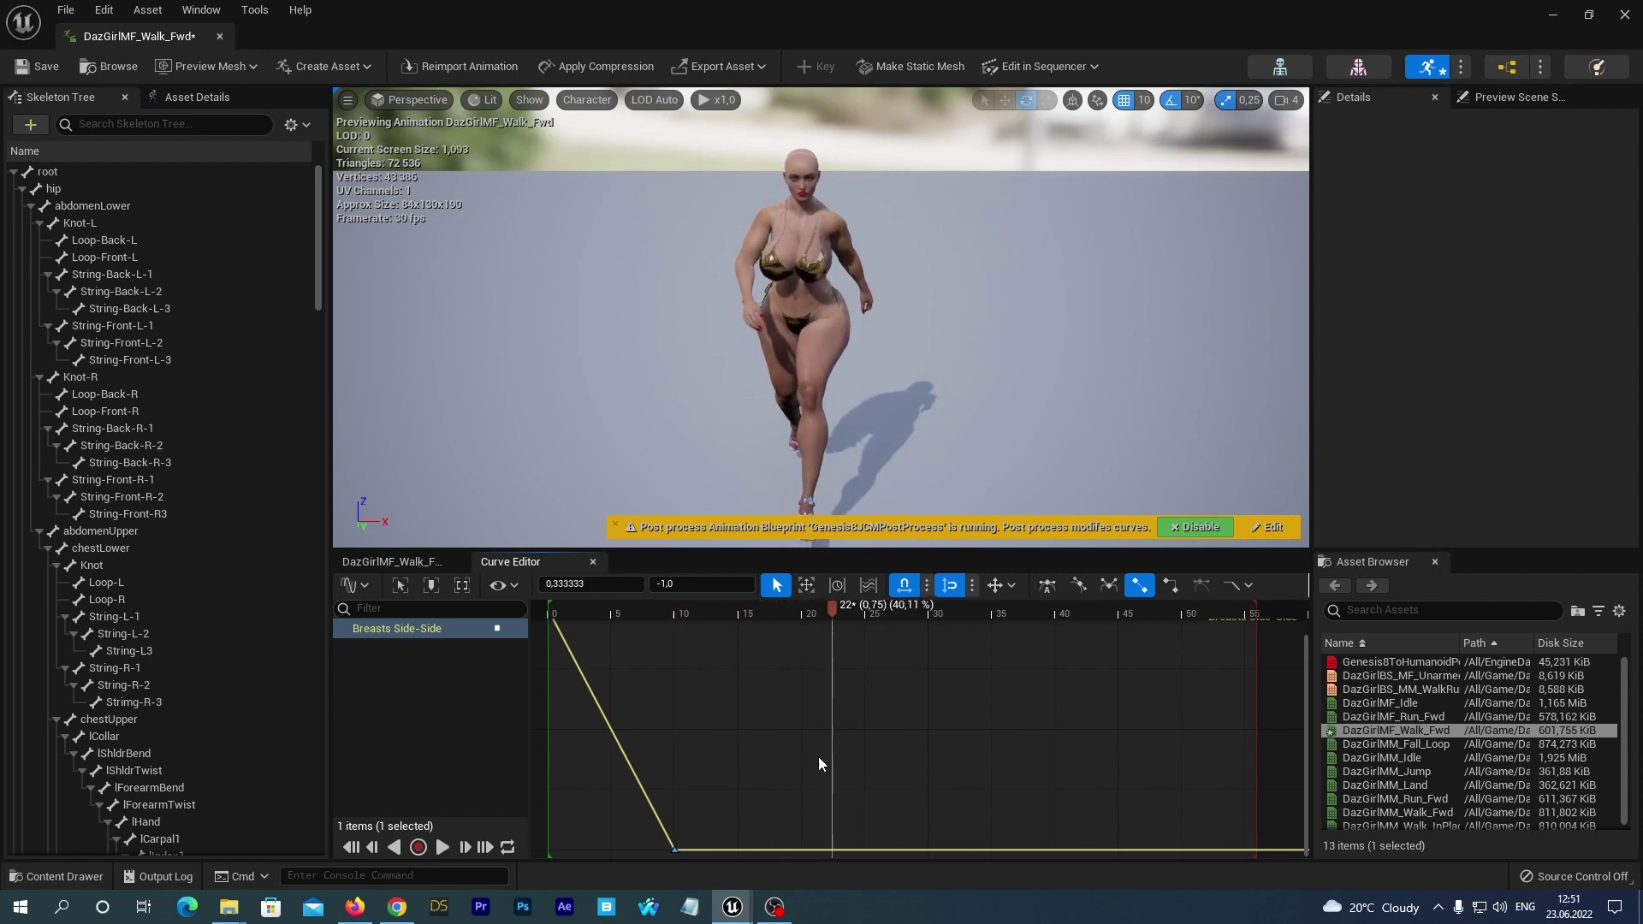
pyautogui.middleClick(833, 851)
pyautogui.moveTo(828, 850); pyautogui.dragTo(839, 849)
pyautogui.click(671, 583)
pyautogui.write('1')
pyautogui.press('Return')
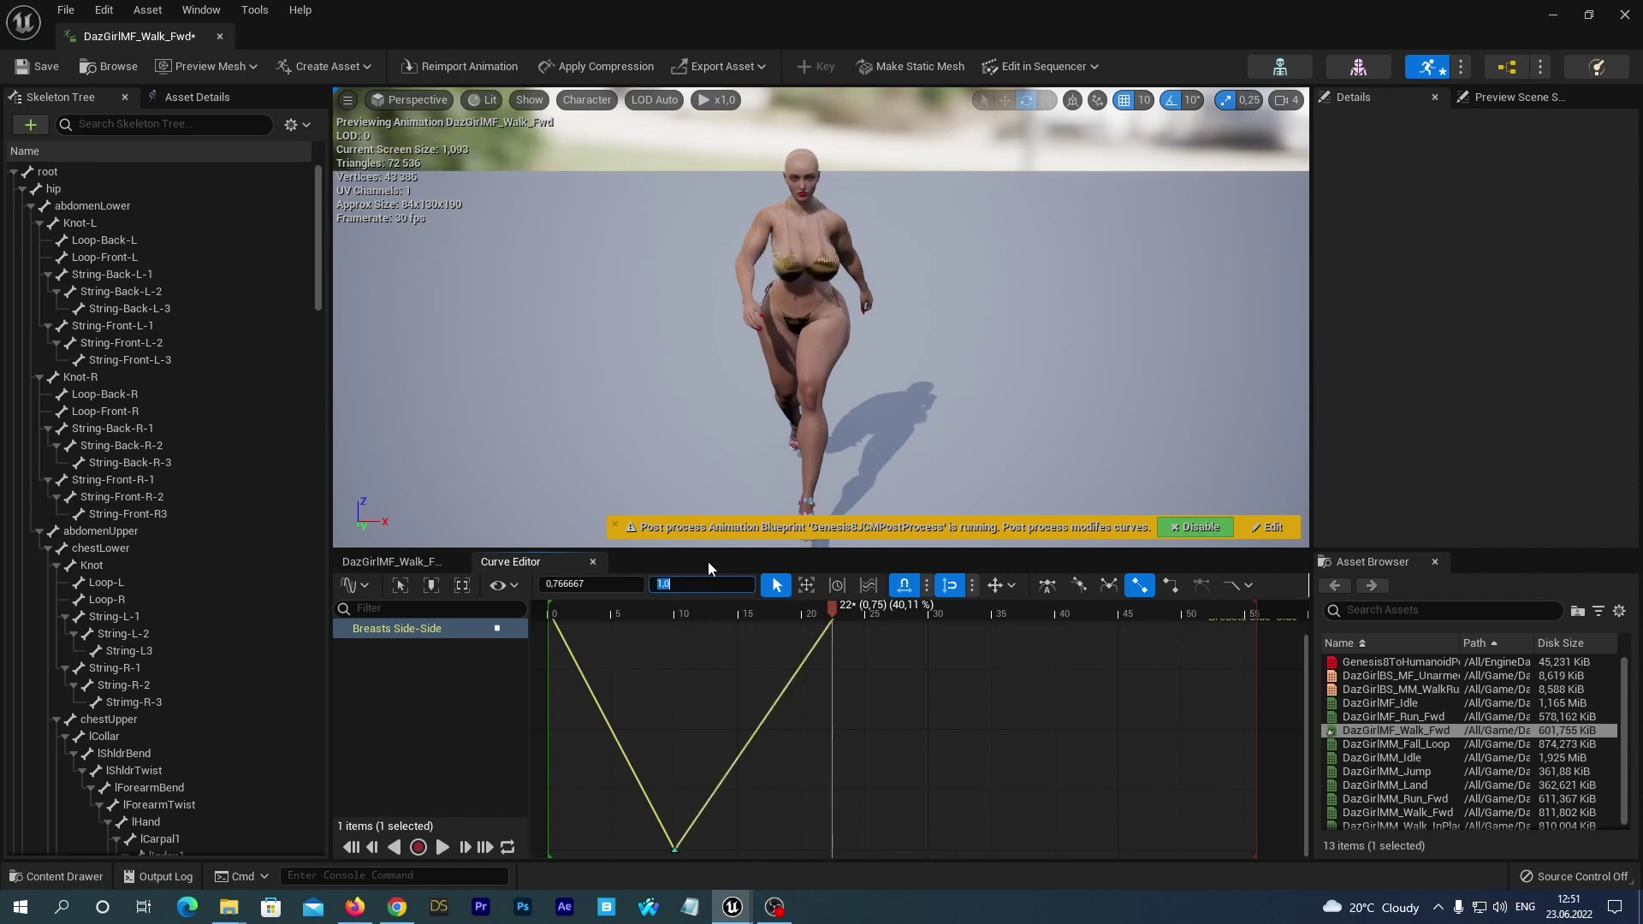
pyautogui.press('f')
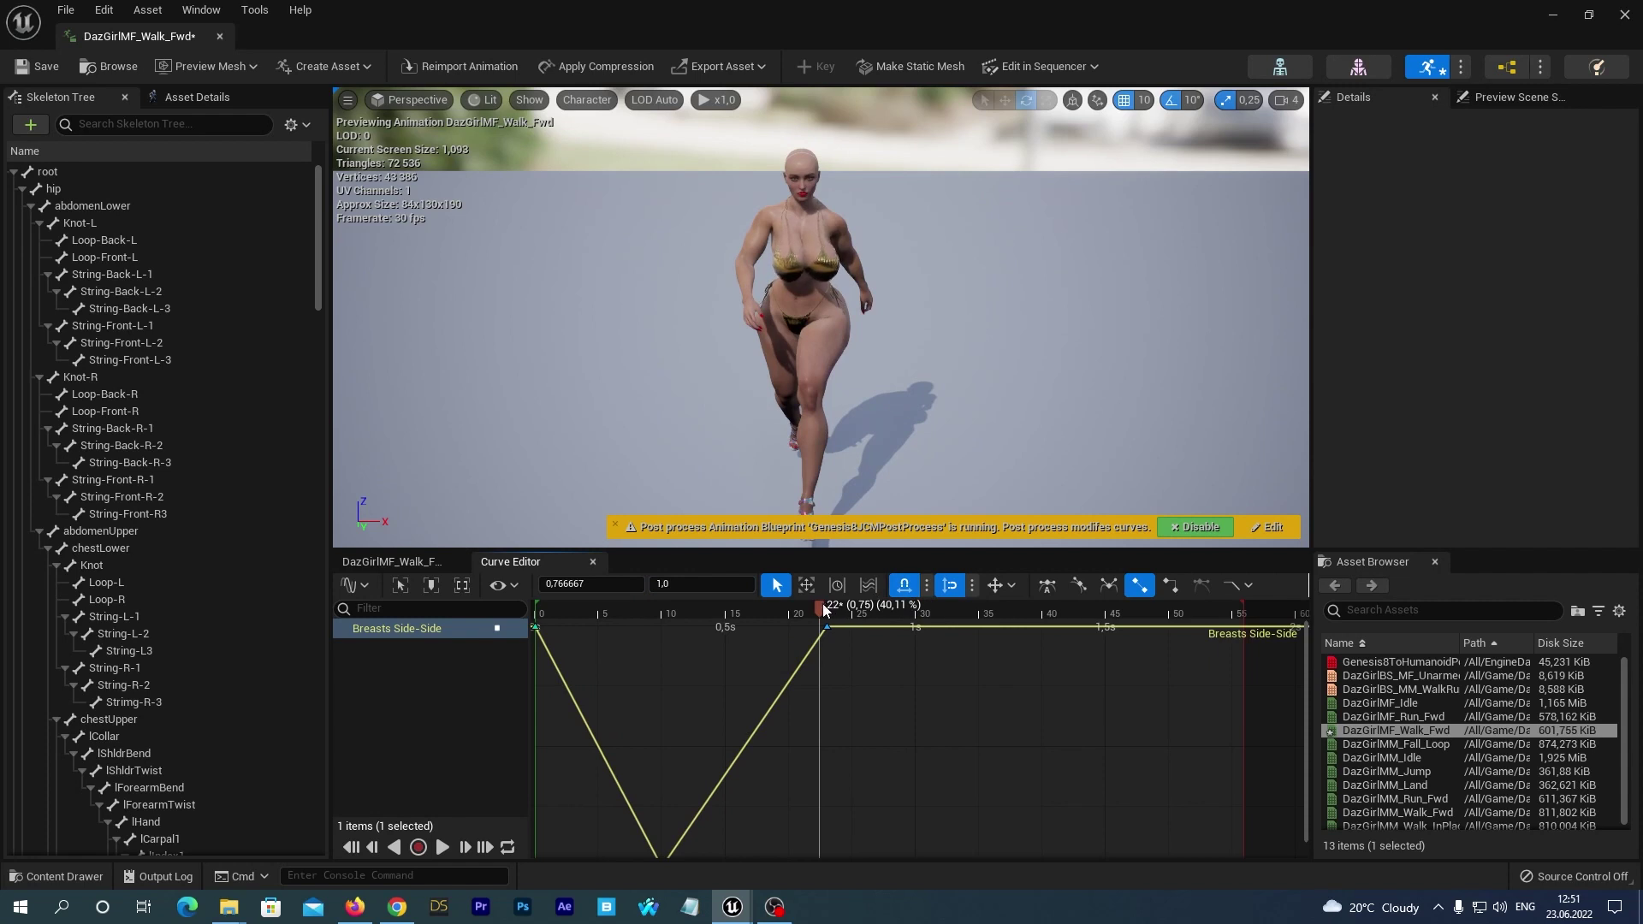
# - Add a key of value -1 at 1.3 s, then scrub toward the end
pyautogui.moveTo(821, 610); pyautogui.dragTo(1025, 623)
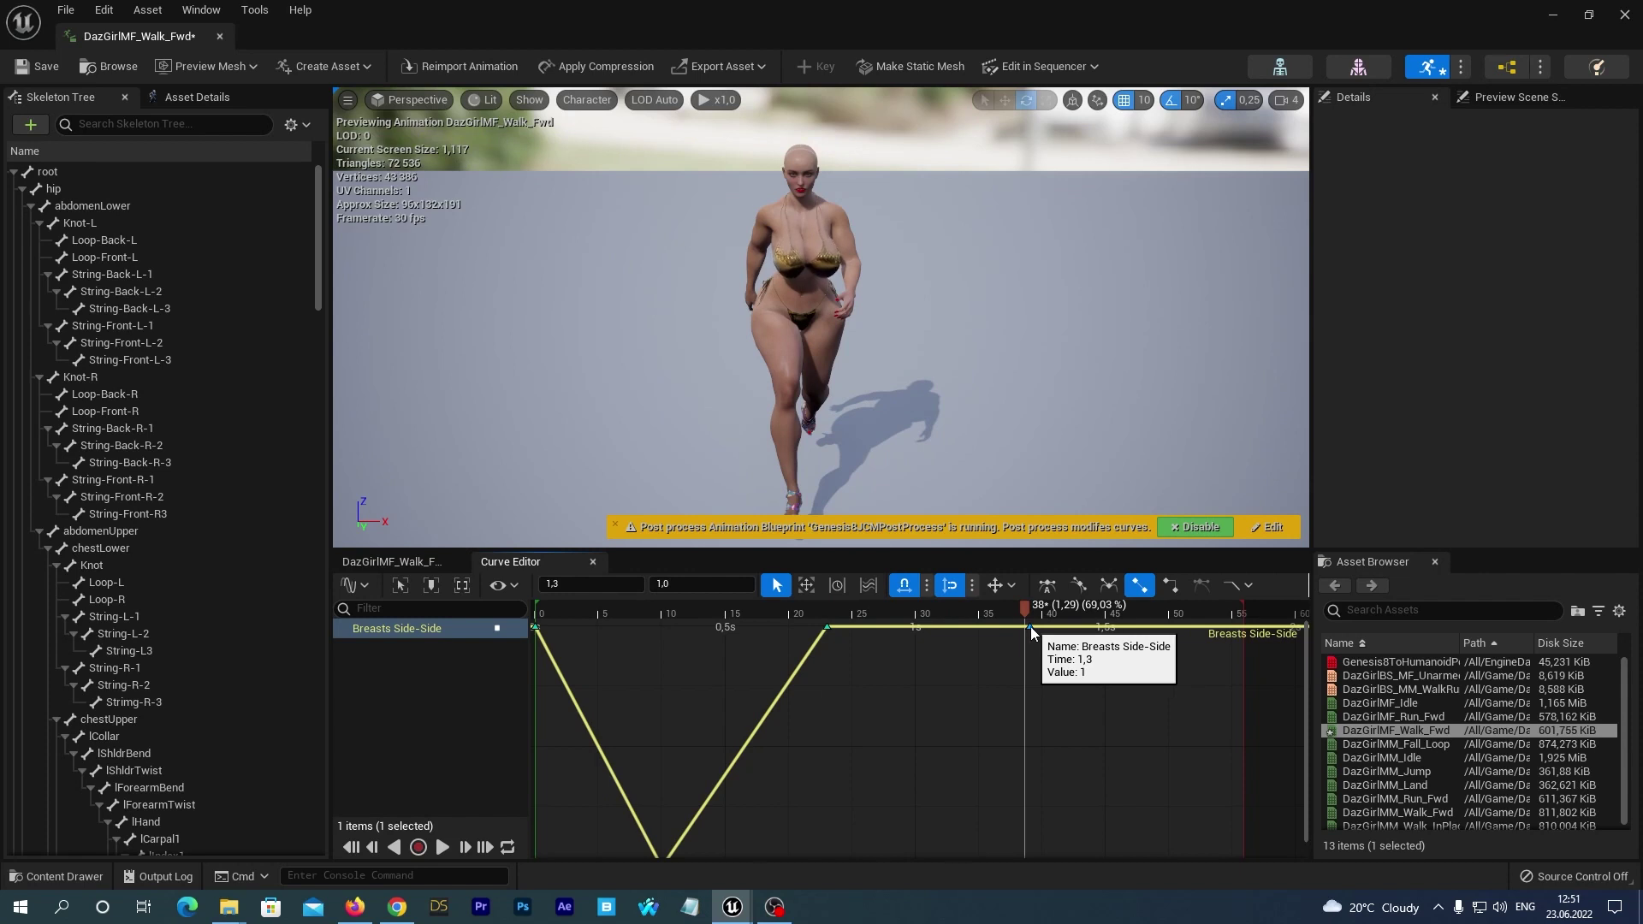
pyautogui.middleClick(1029, 627)
pyautogui.click(652, 584)
pyautogui.write('-1')
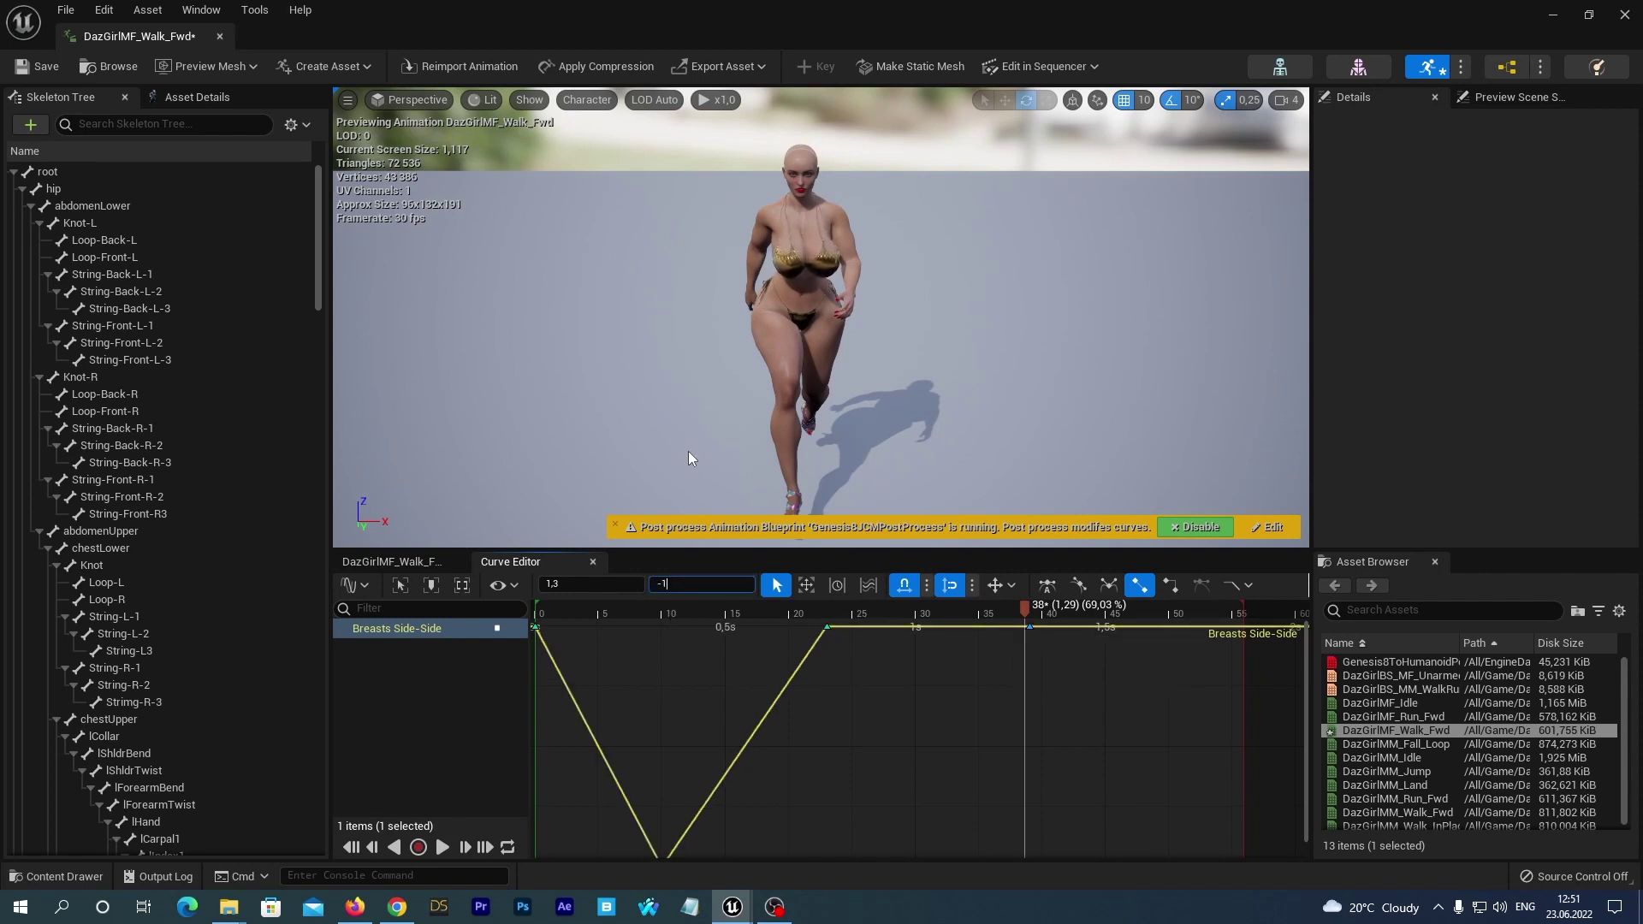
pyautogui.press('Return')
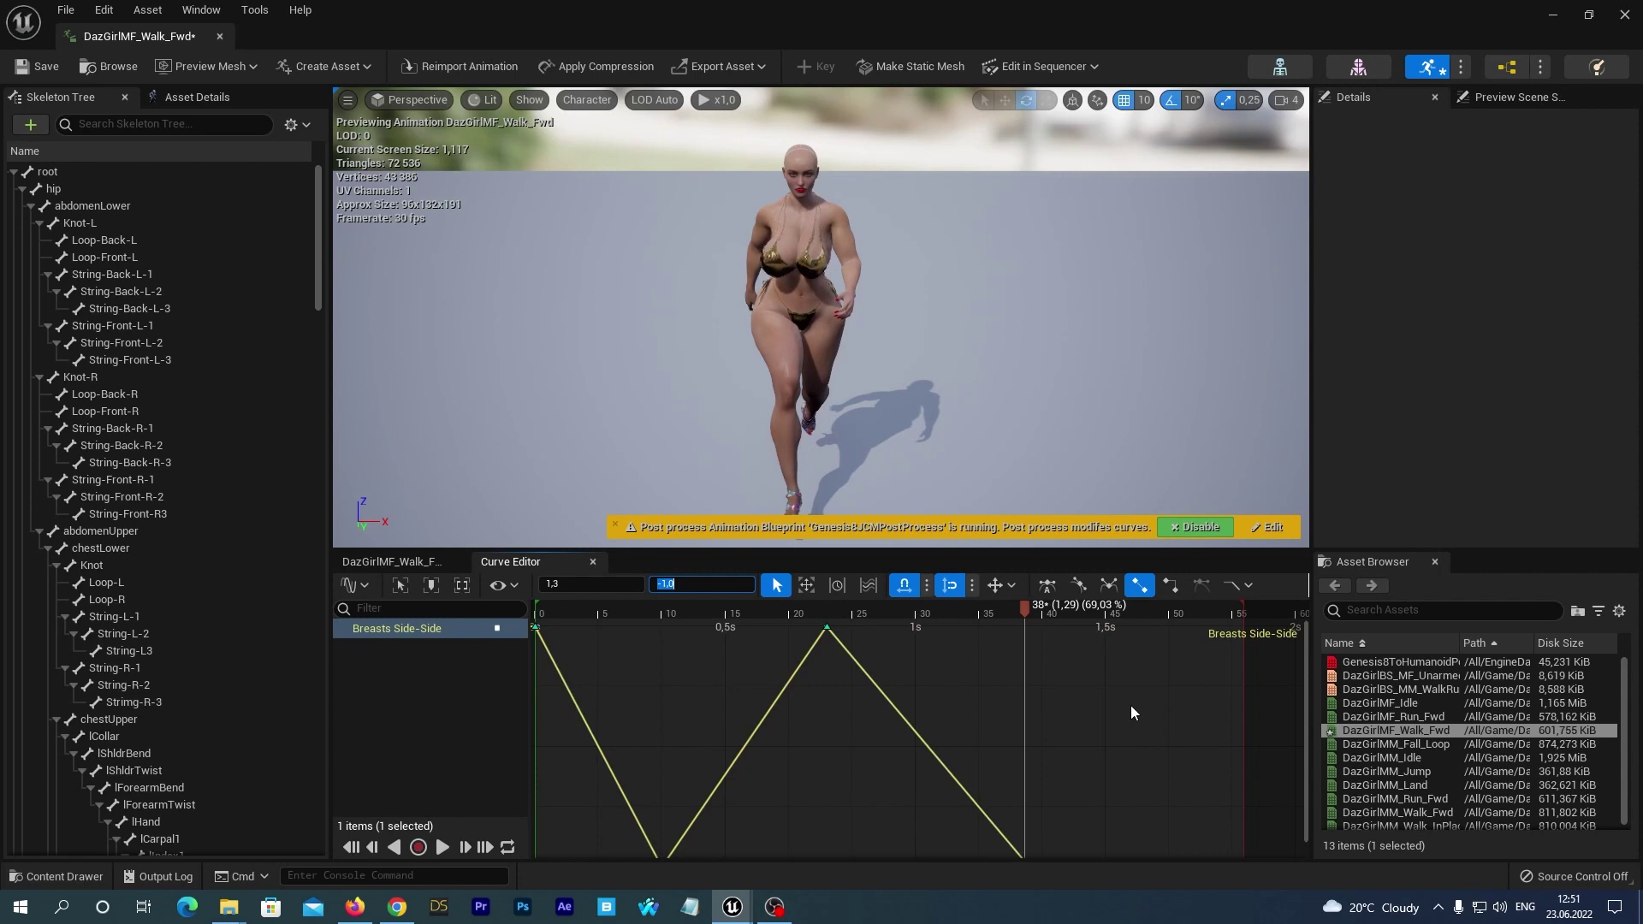
pyautogui.moveTo(1131, 705); pyautogui.dragTo(1009, 683, button='right')
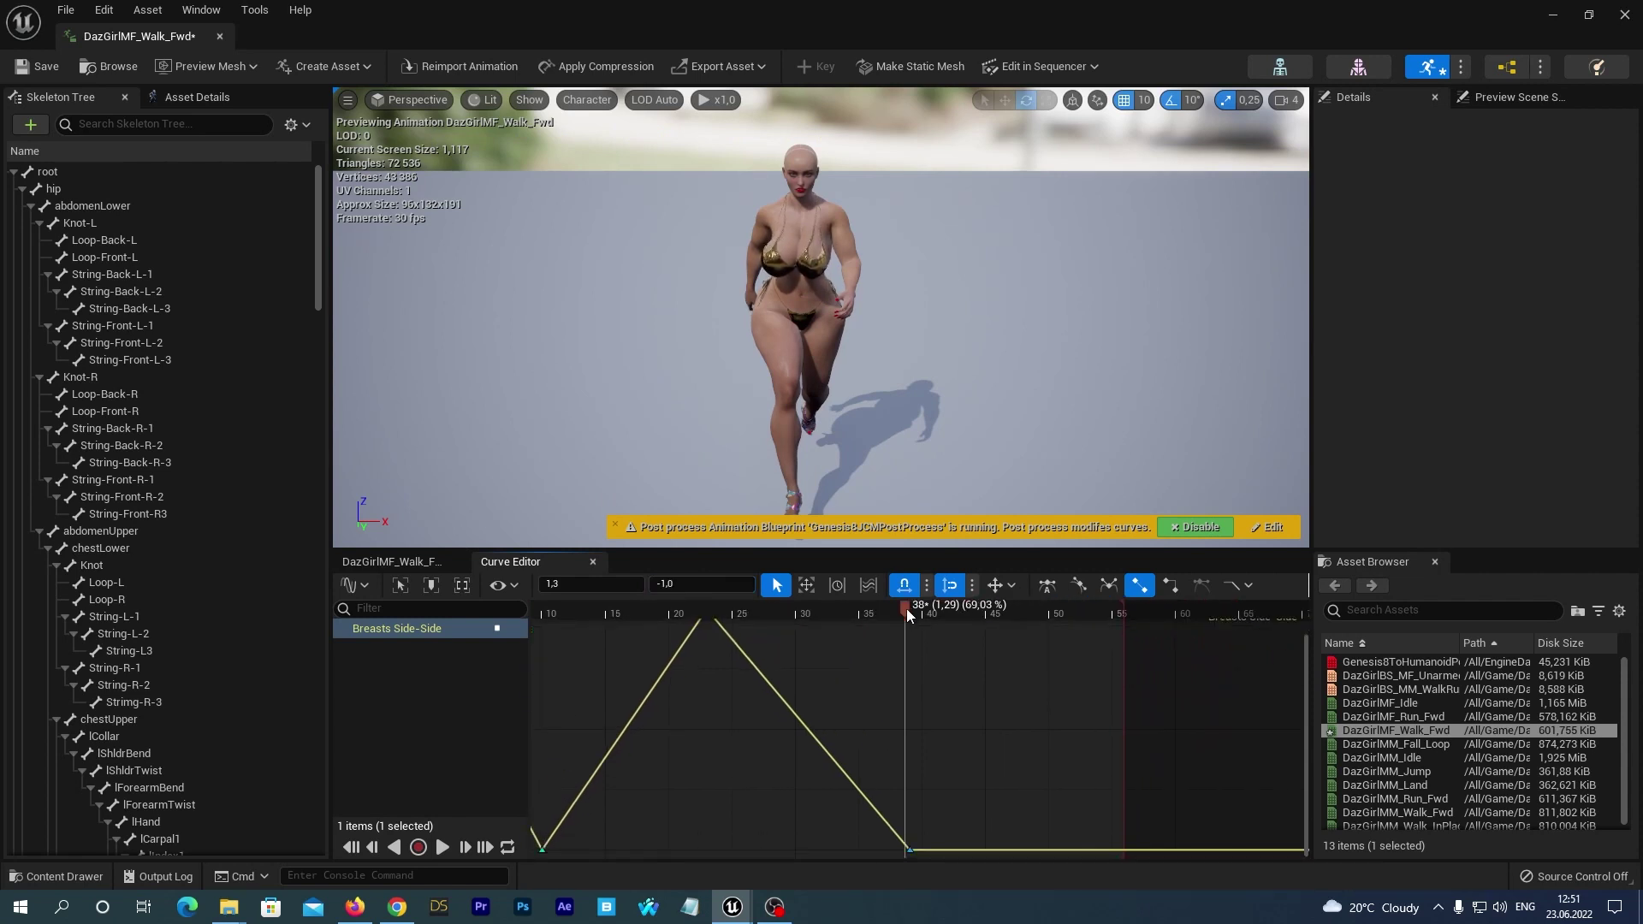
pyautogui.moveTo(907, 611)
pyautogui.mouseDown()
pyautogui.moveTo(936, 608)
pyautogui.moveTo(911, 613)
pyautogui.mouseUp()
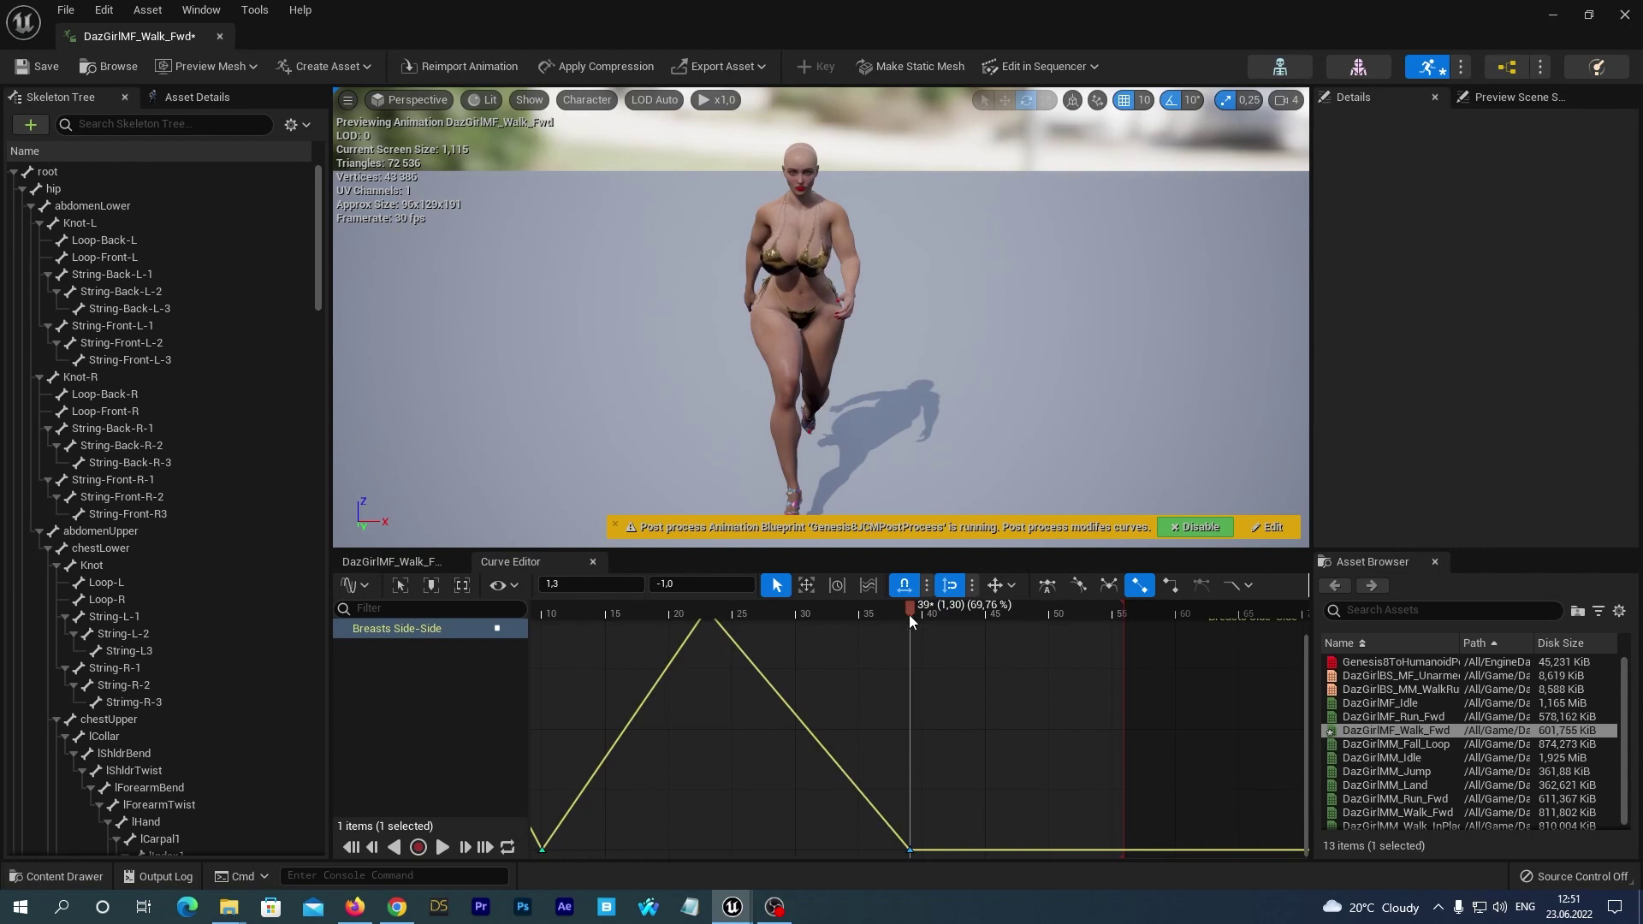
pyautogui.moveTo(914, 607); pyautogui.dragTo(1154, 631)
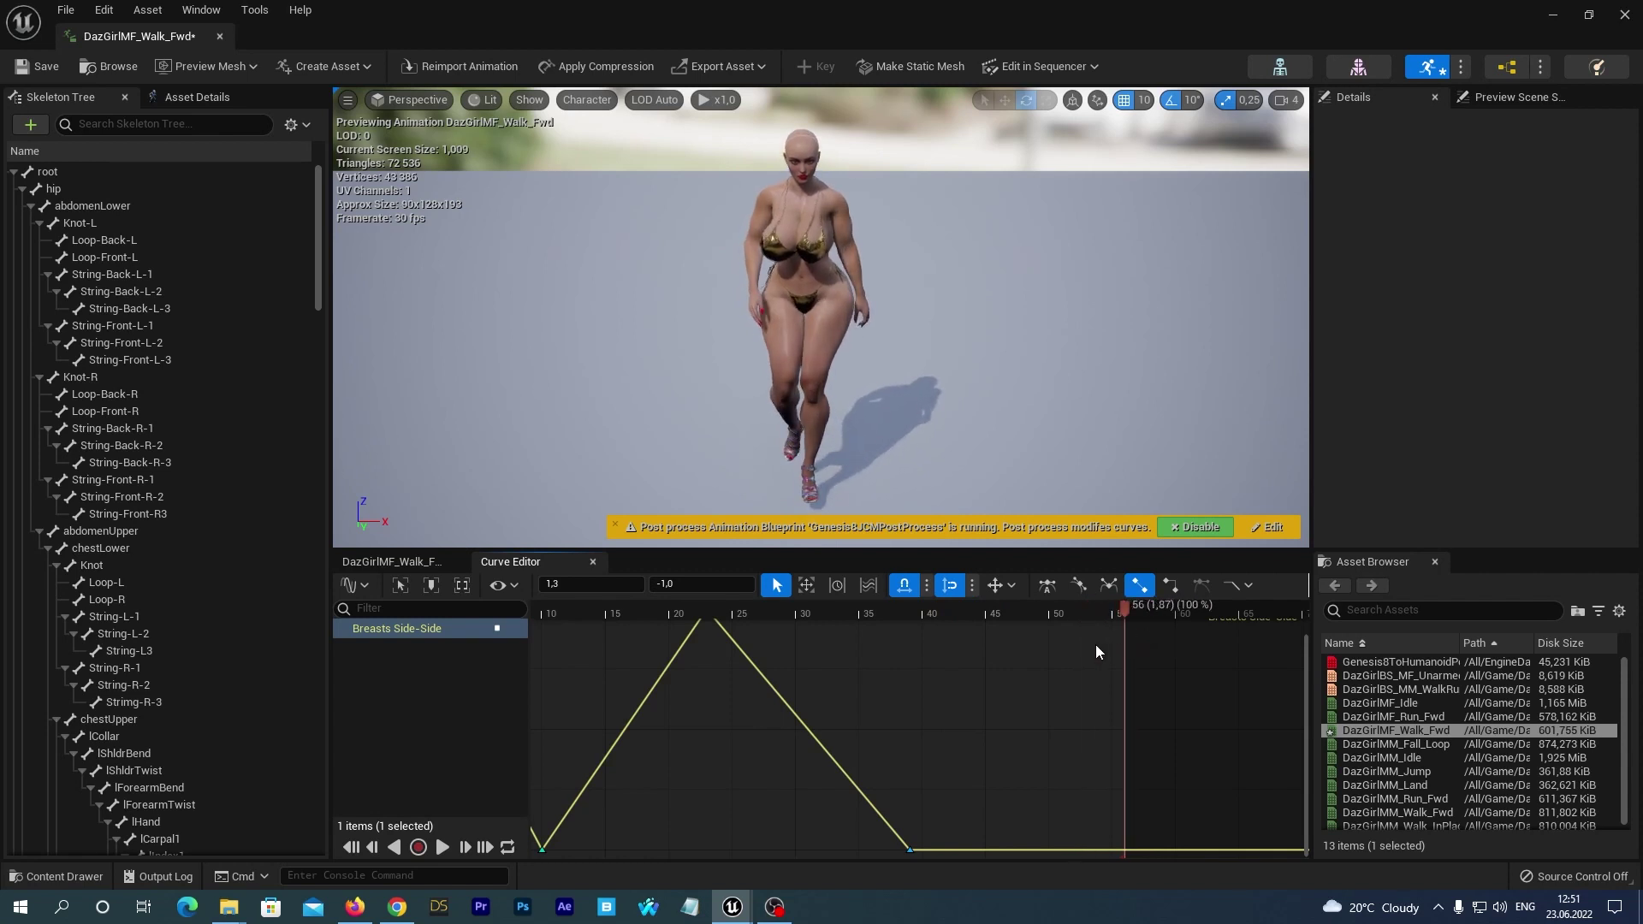
# - Add a final key of value 1 at 1.867 s and play the walk preview
pyautogui.moveTo(1129, 653); pyautogui.dragTo(1123, 656)
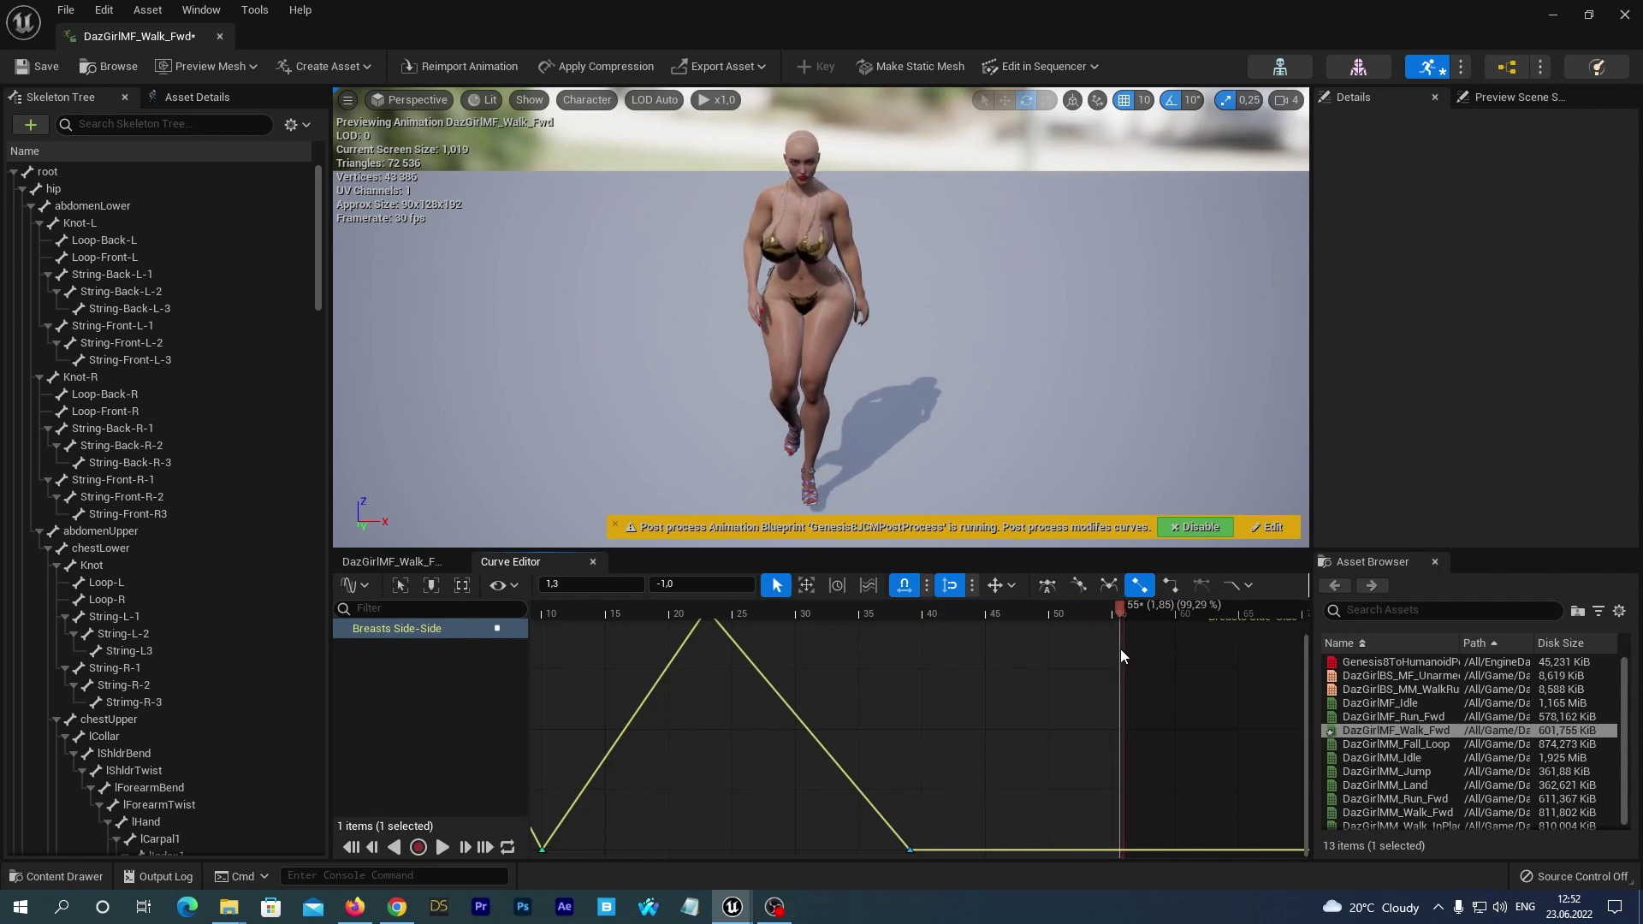
pyautogui.middleClick(1116, 850)
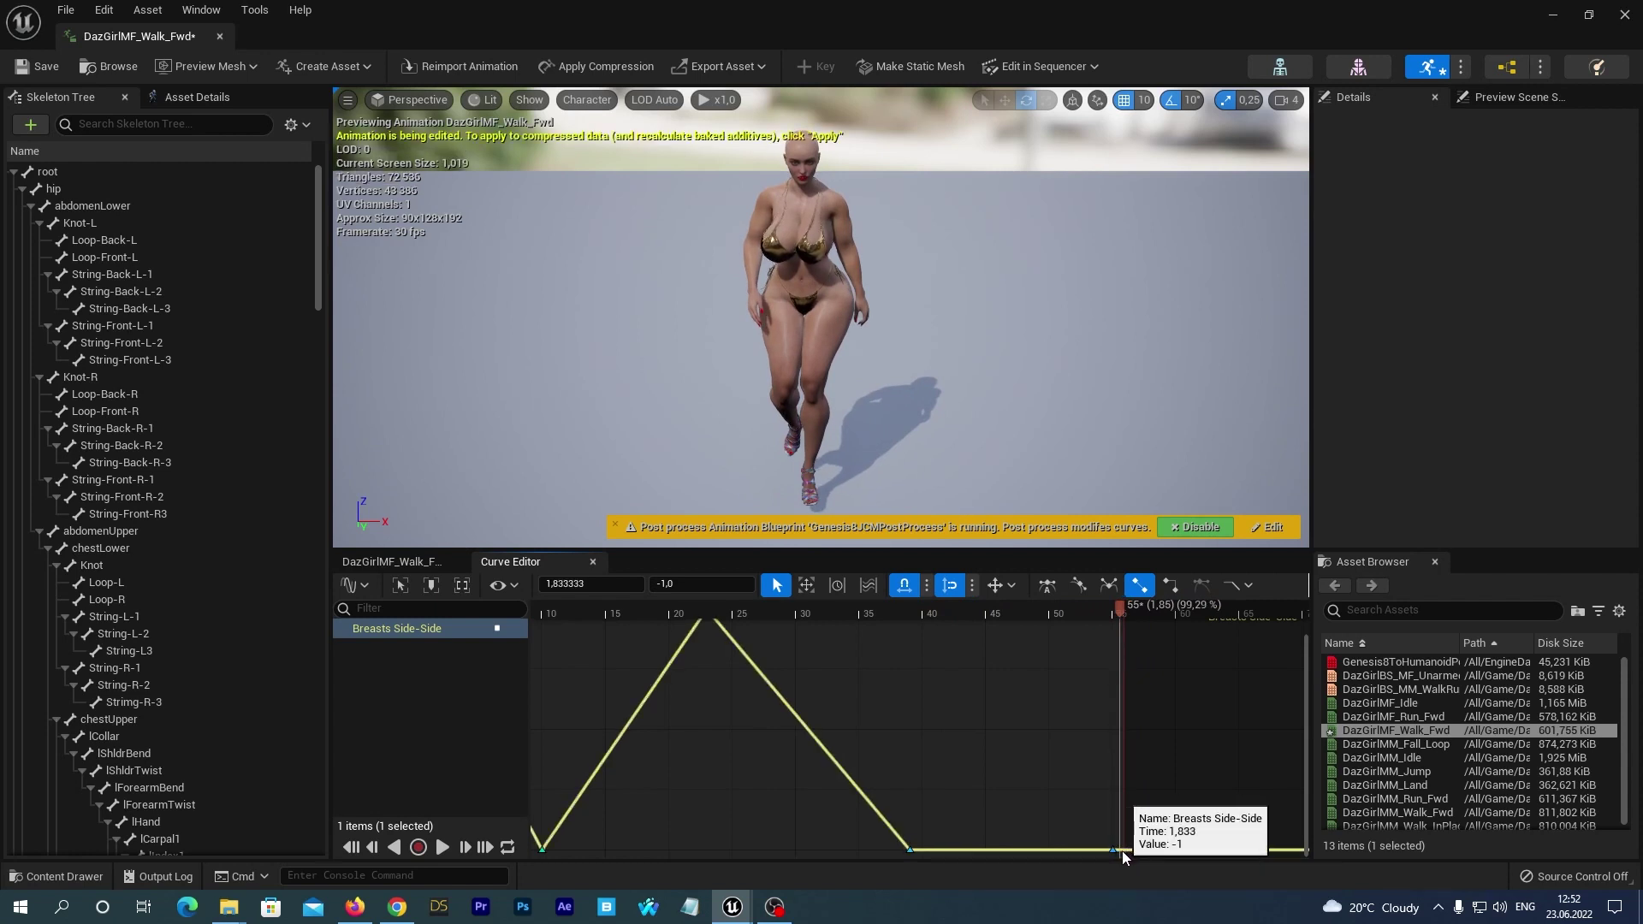
pyautogui.moveTo(1122, 851); pyautogui.dragTo(1123, 851)
pyautogui.click(666, 585)
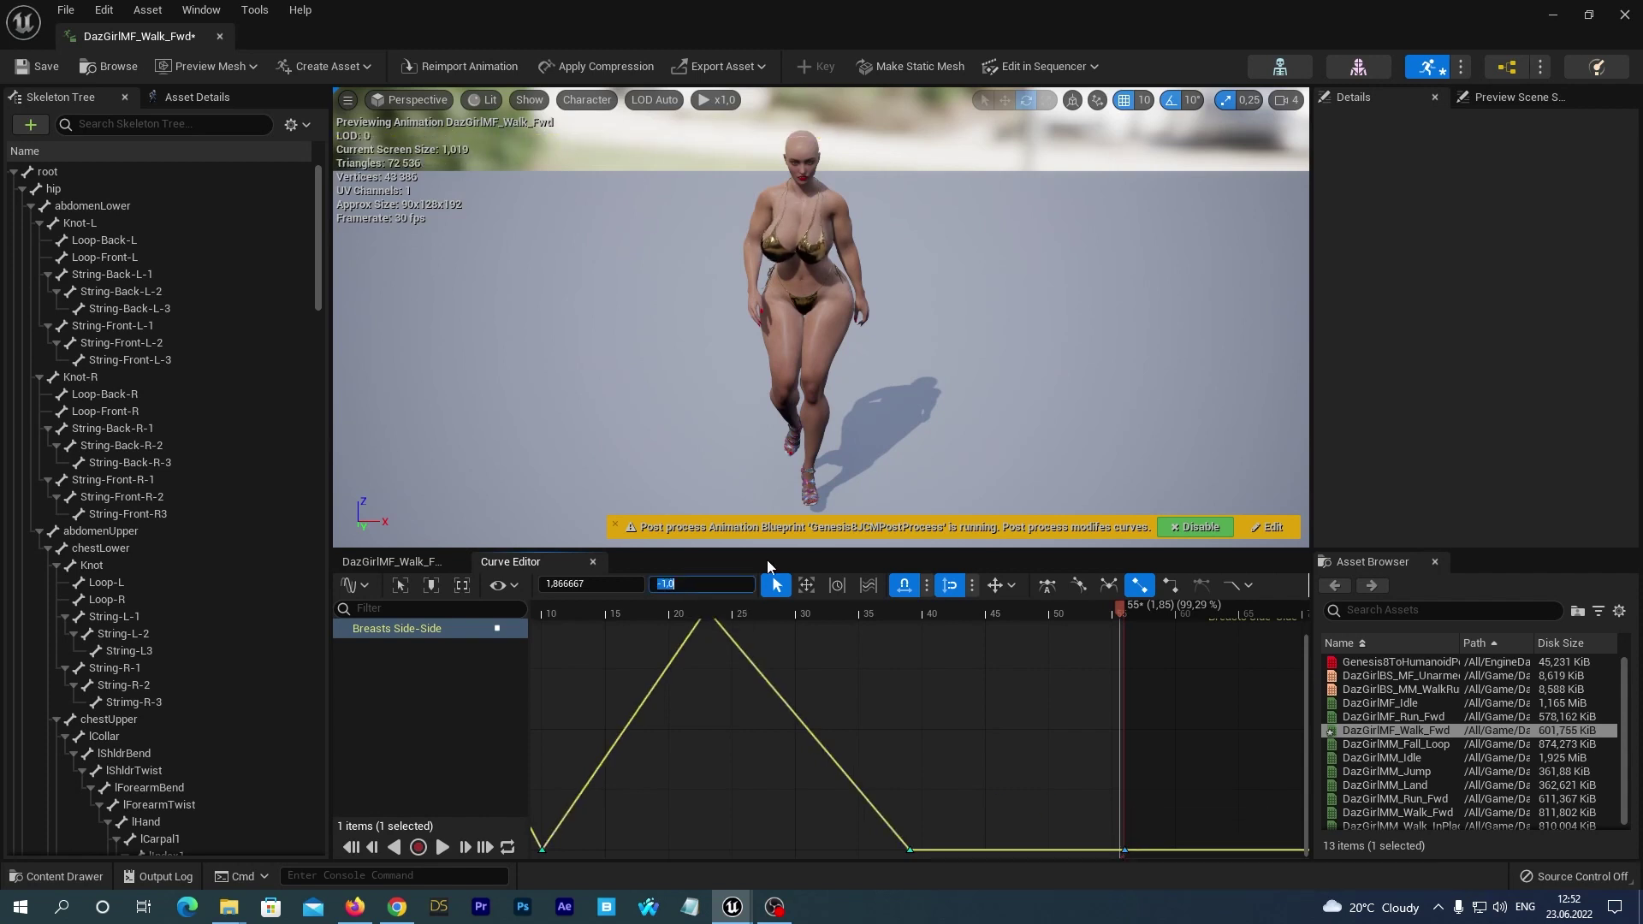
pyautogui.write('1')
pyautogui.press('Return')
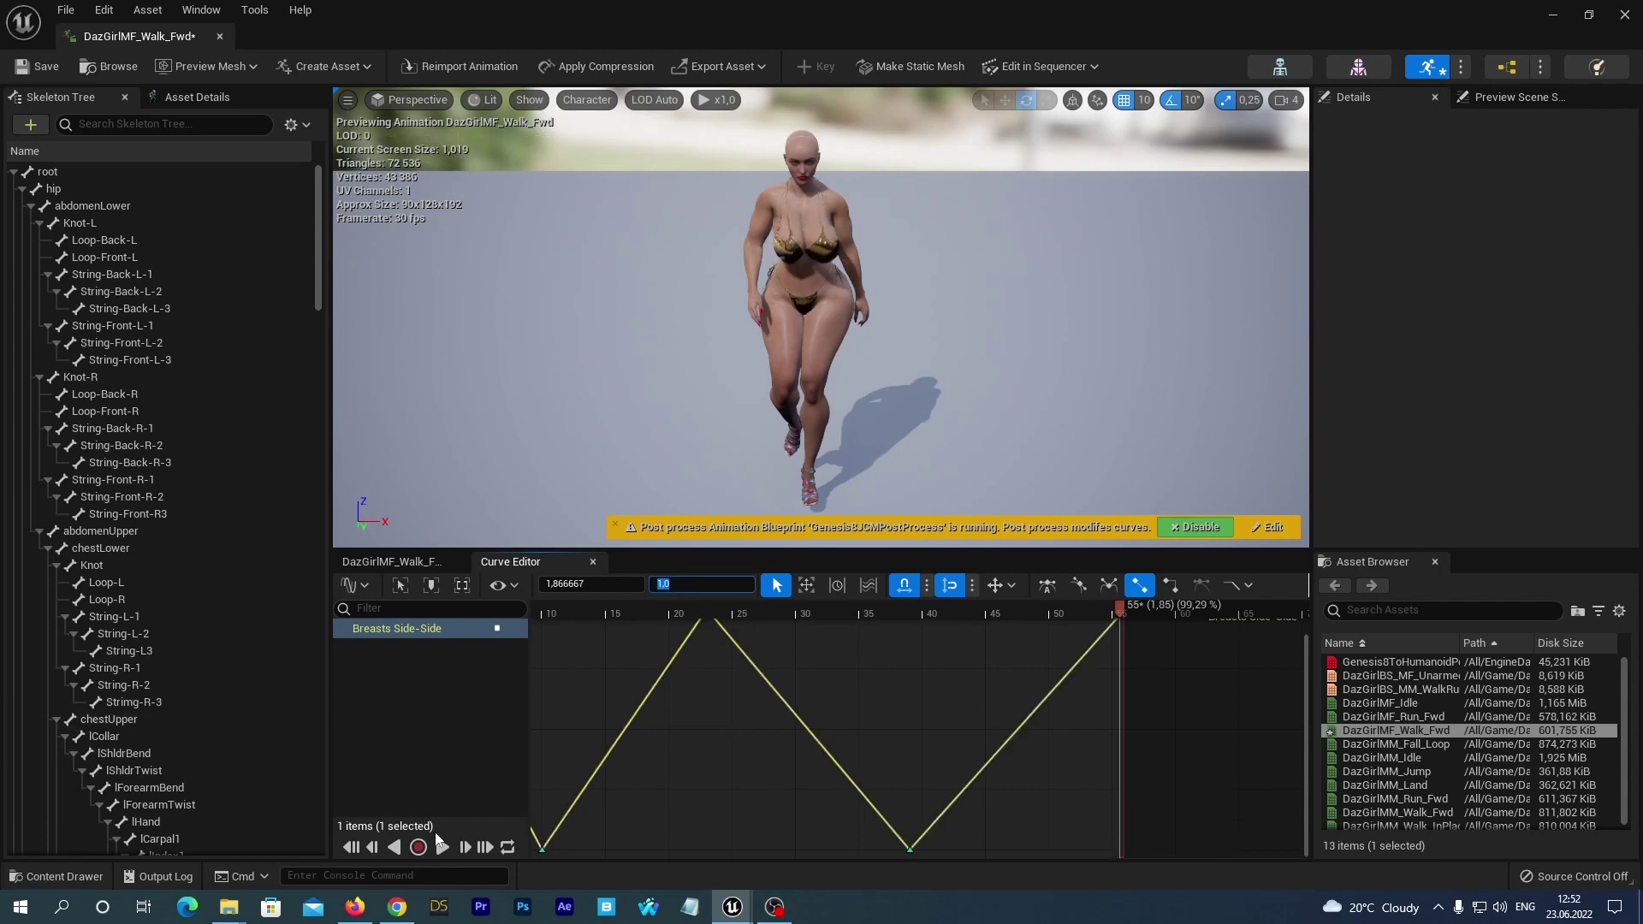
pyautogui.click(441, 848)
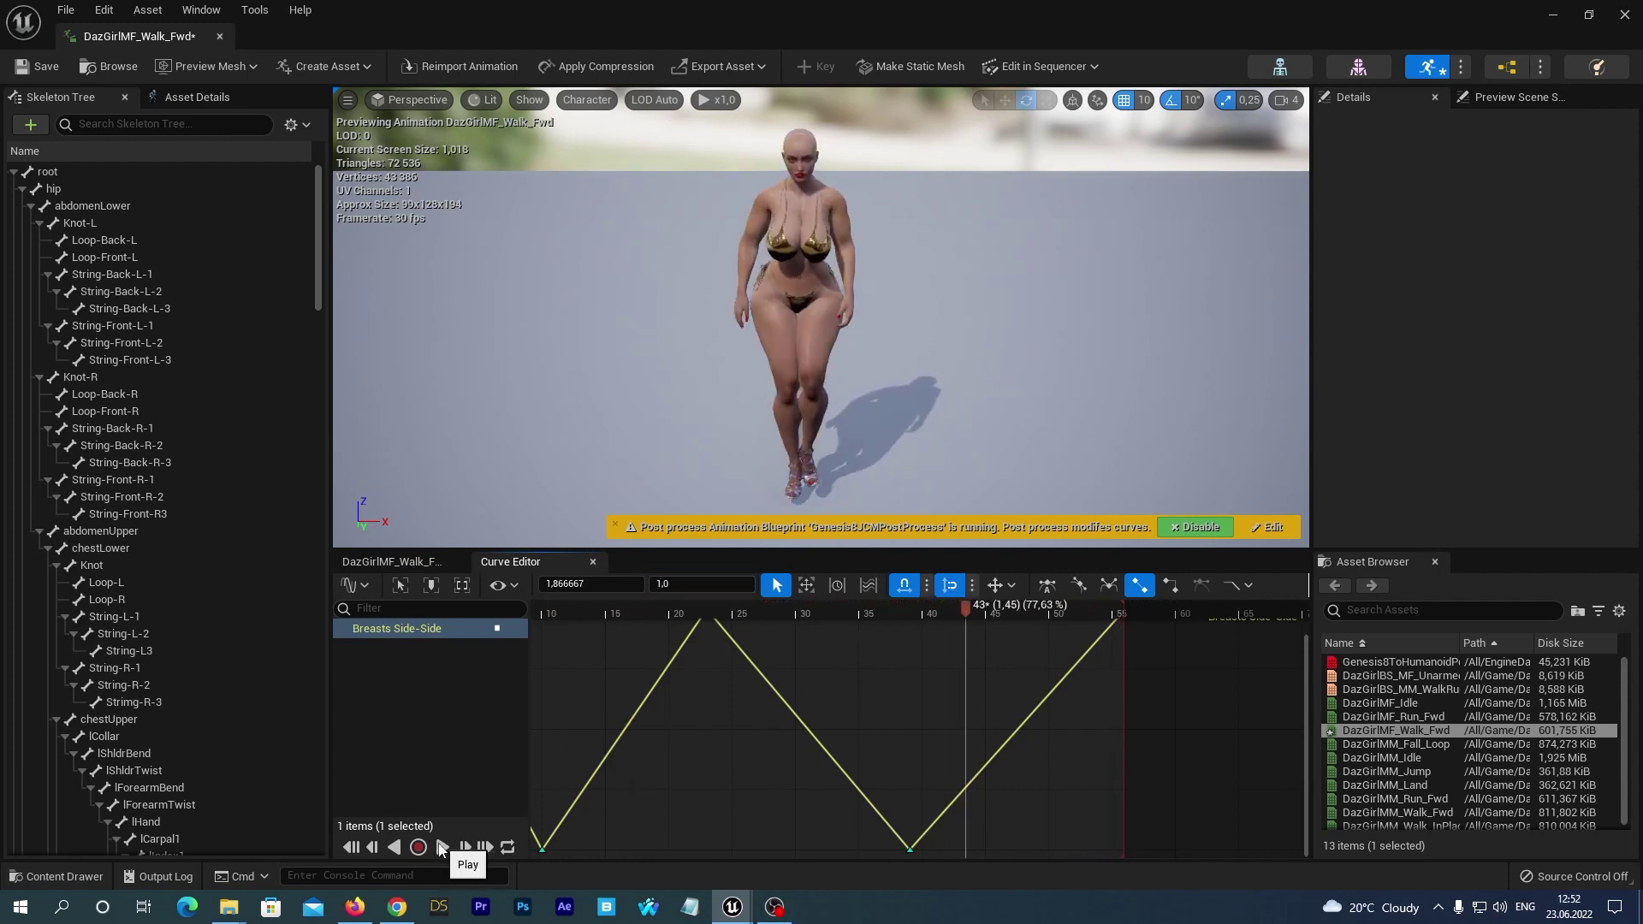
# - Select all Breasts Side-Side keys and give them Auto tangents for a smooth wave
pyautogui.click(442, 847)
pyautogui.rightClick(793, 704)
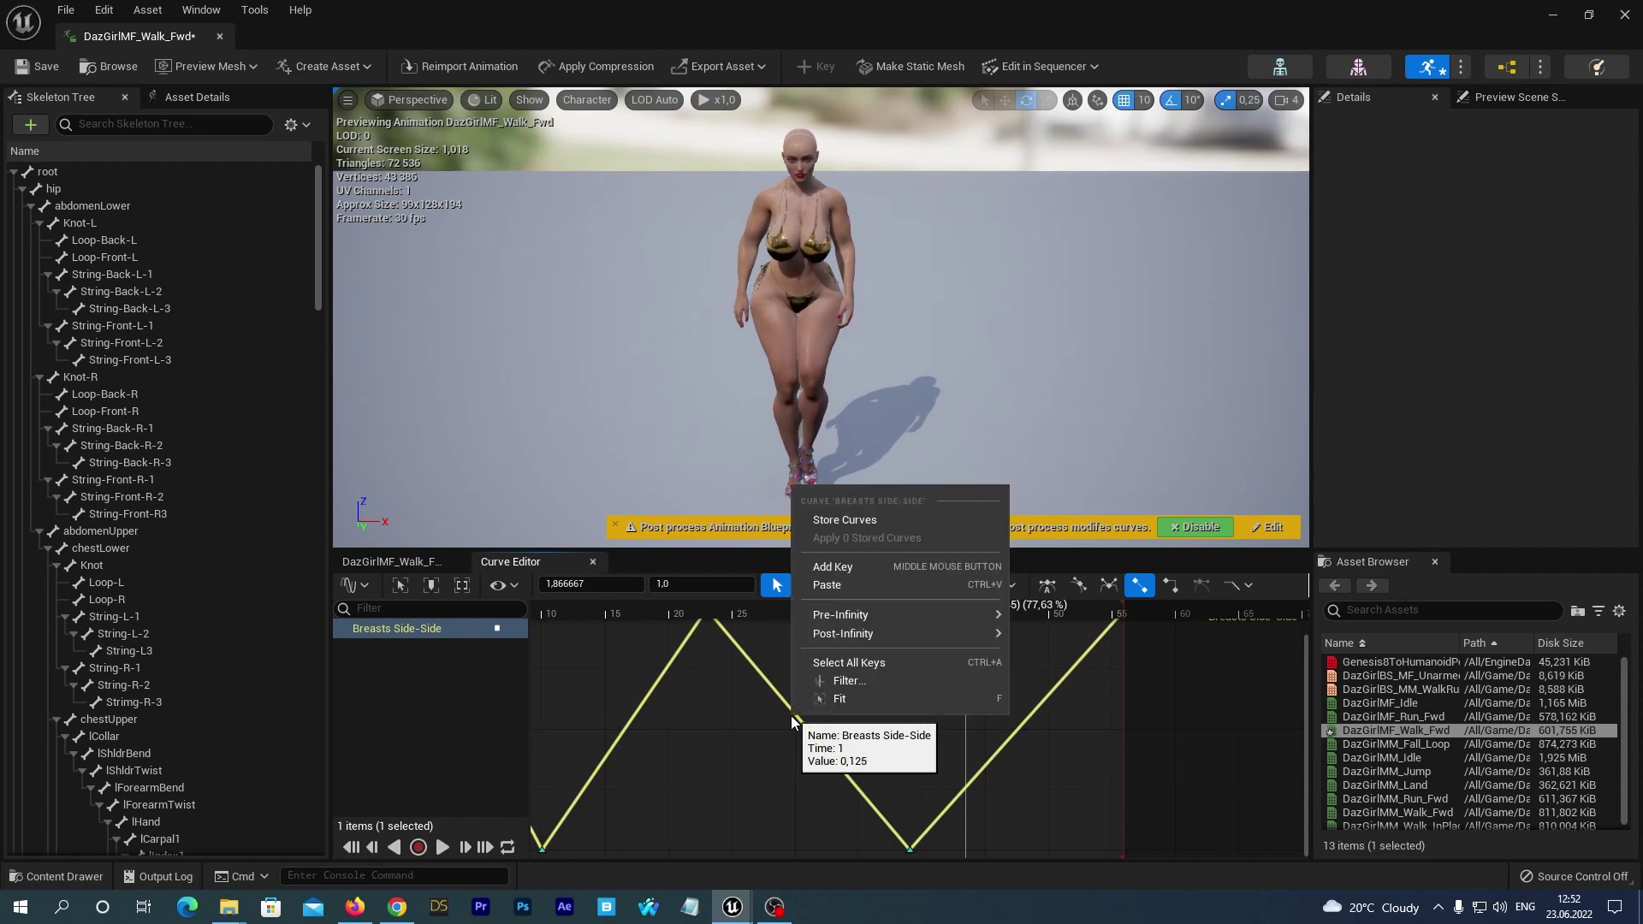
pyautogui.click(675, 754)
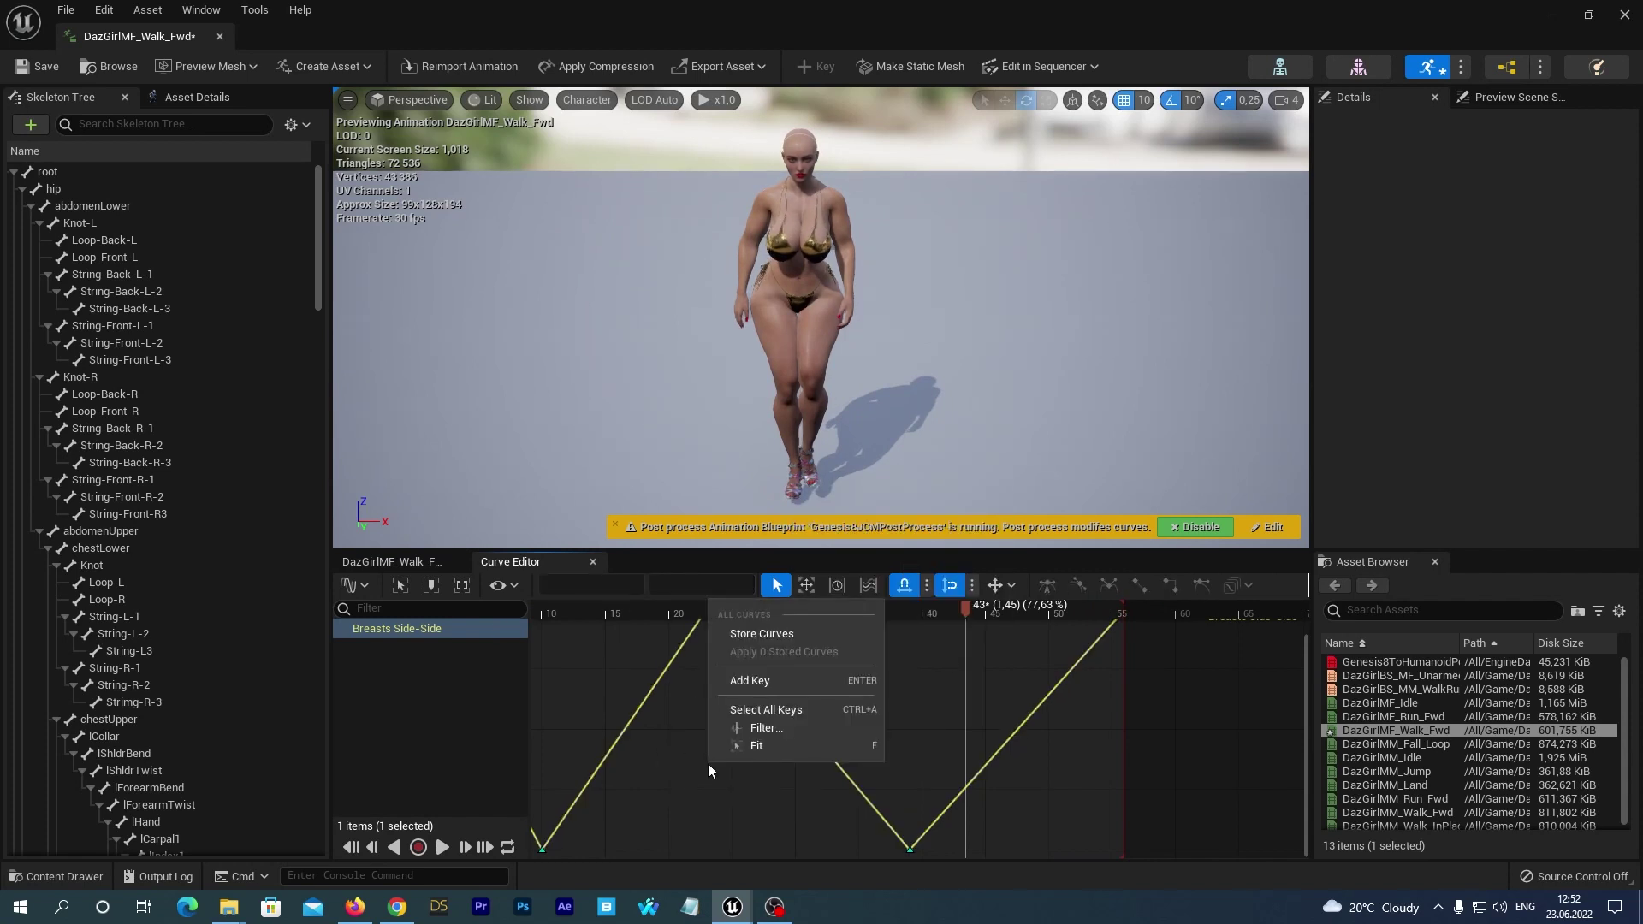
pyautogui.click(766, 710)
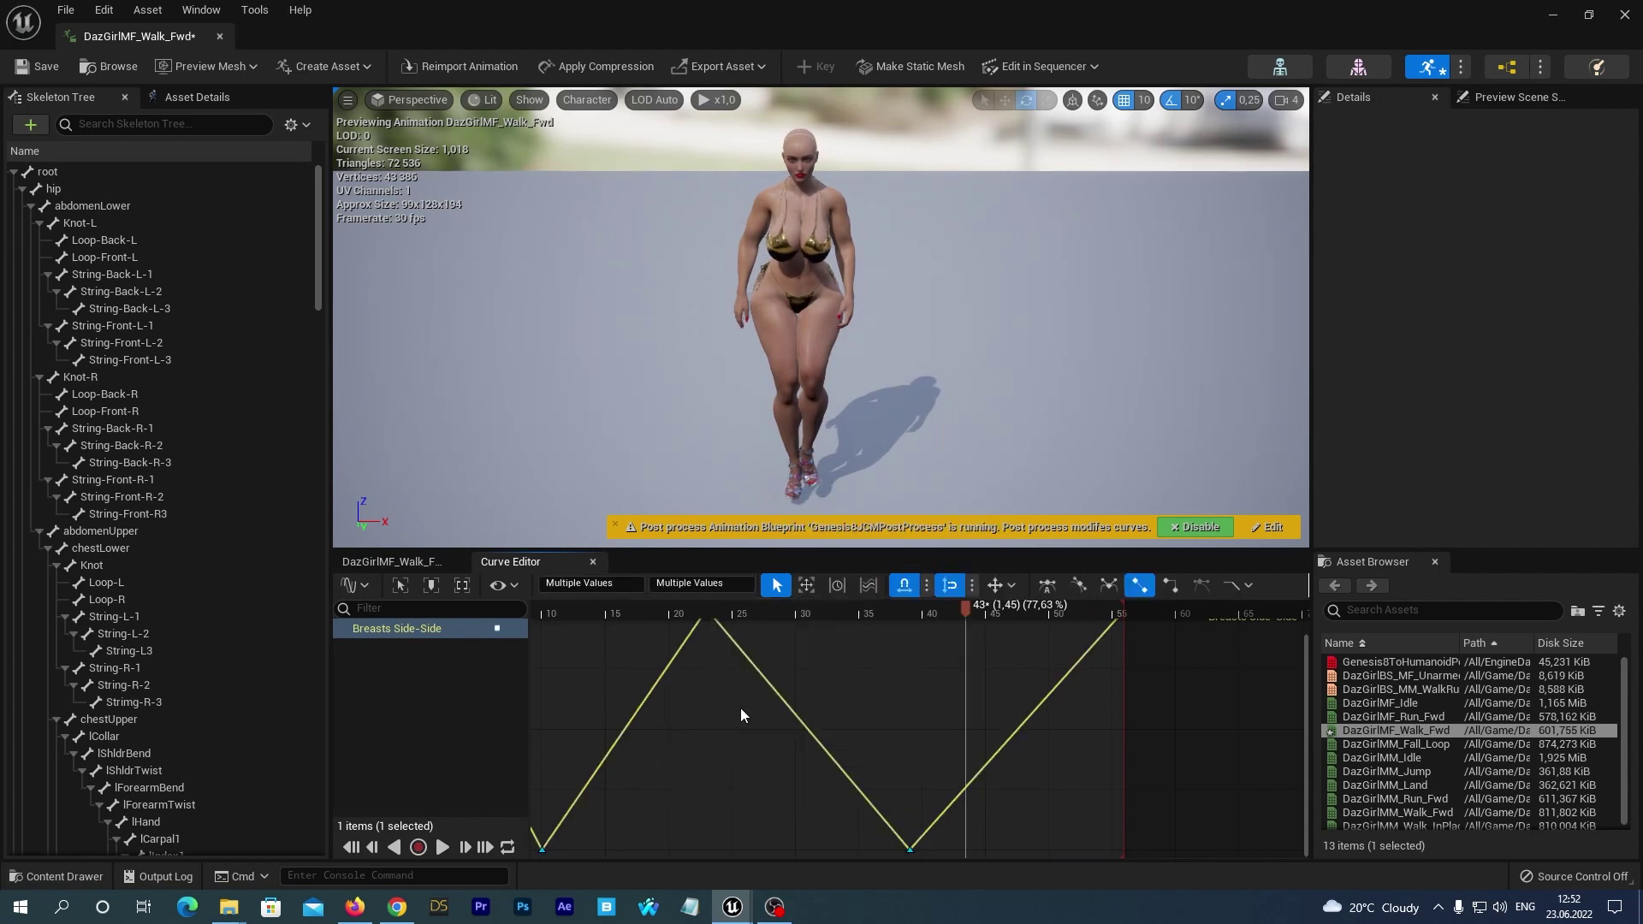
pyautogui.moveTo(913, 851)
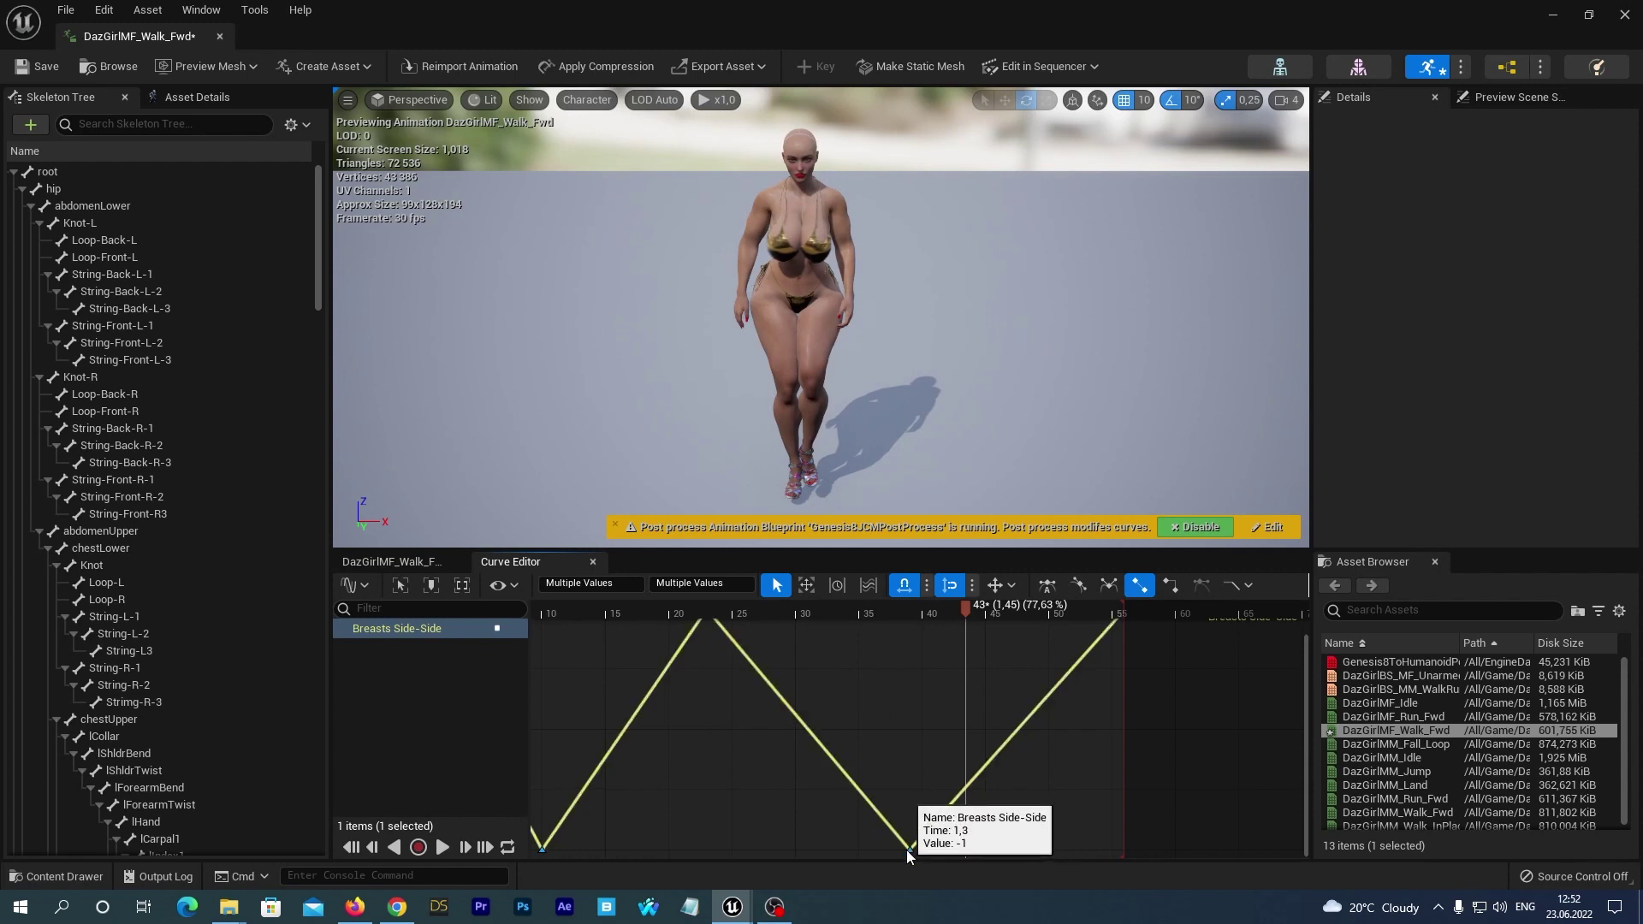
pyautogui.rightClick(911, 850)
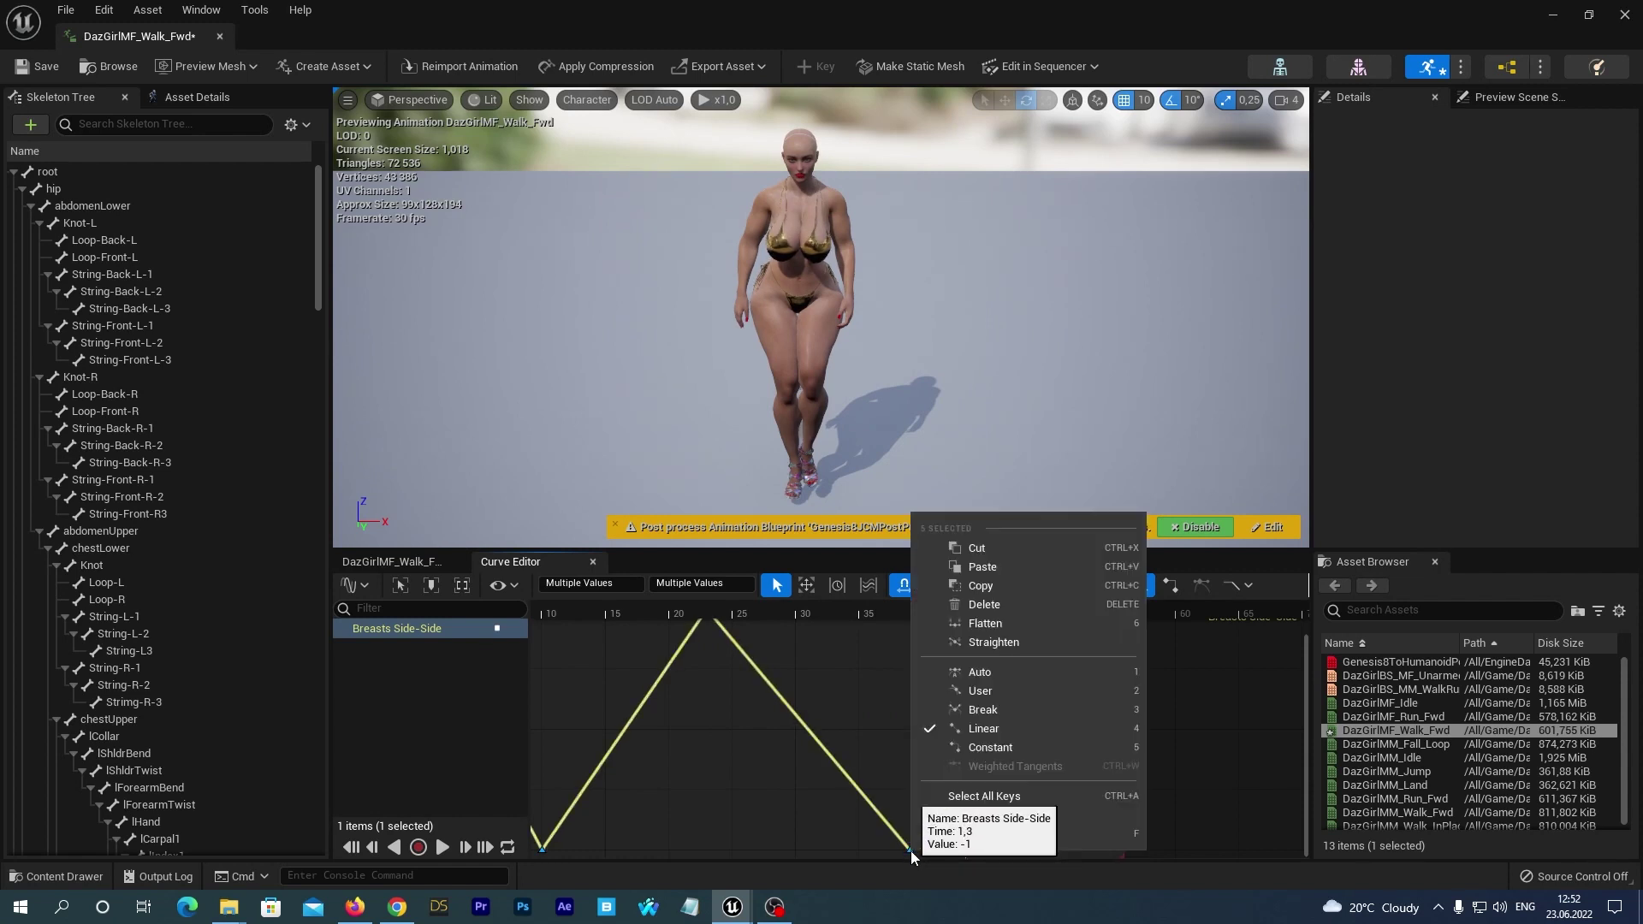
pyautogui.click(993, 671)
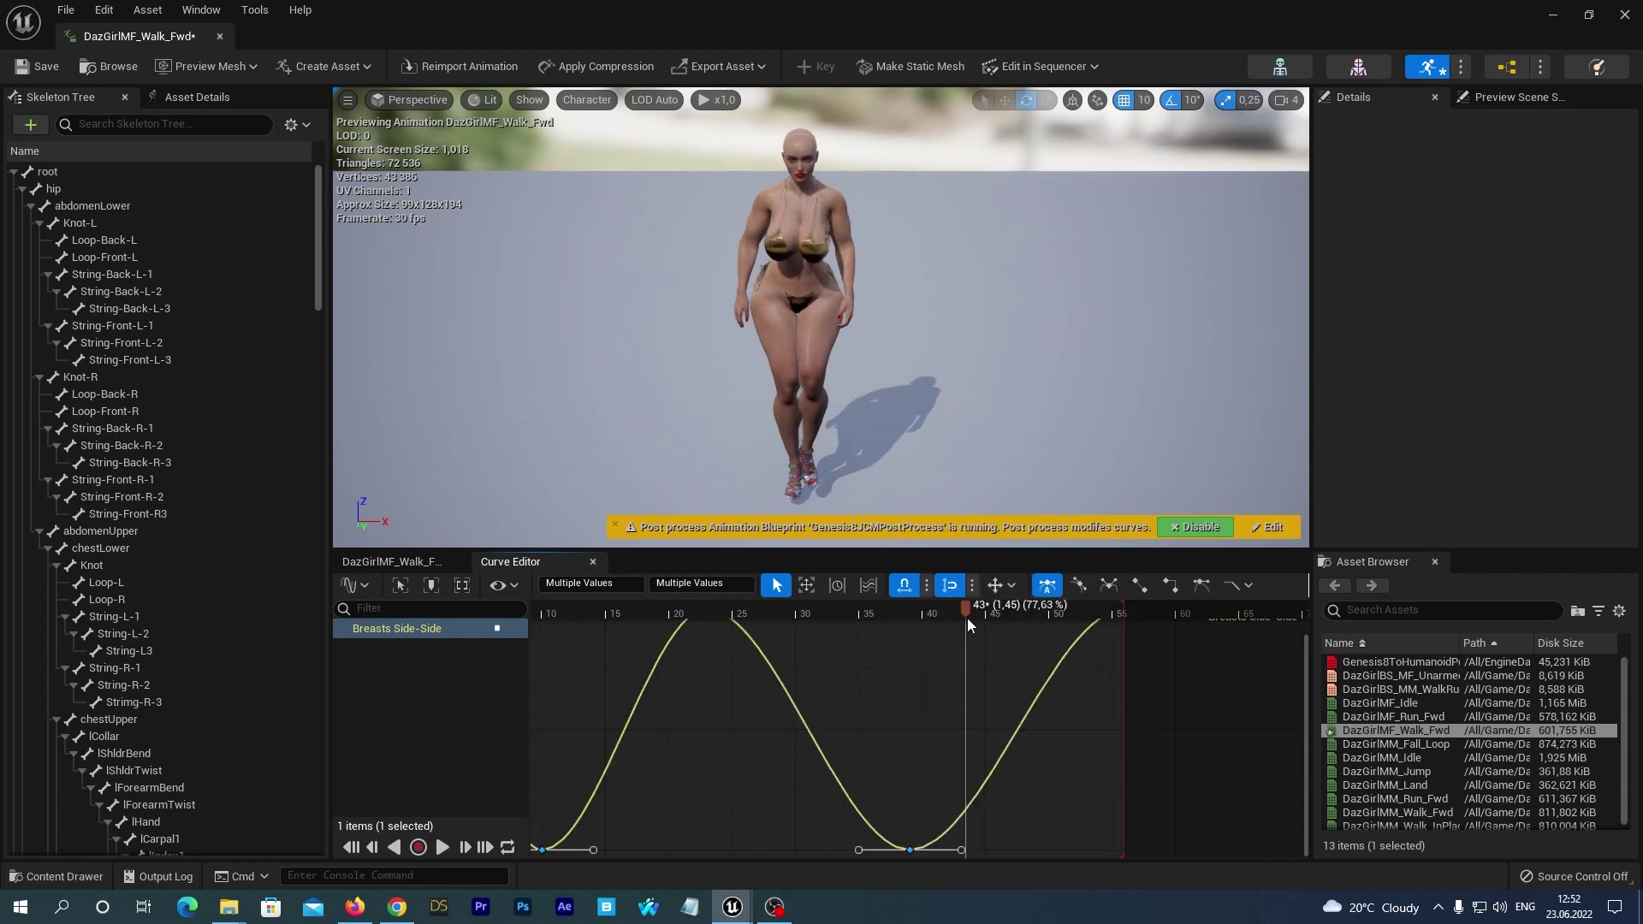
# - Return to the walk animation's timeline and play it with the smoothed curve
pyautogui.moveTo(965, 615); pyautogui.dragTo(727, 755)
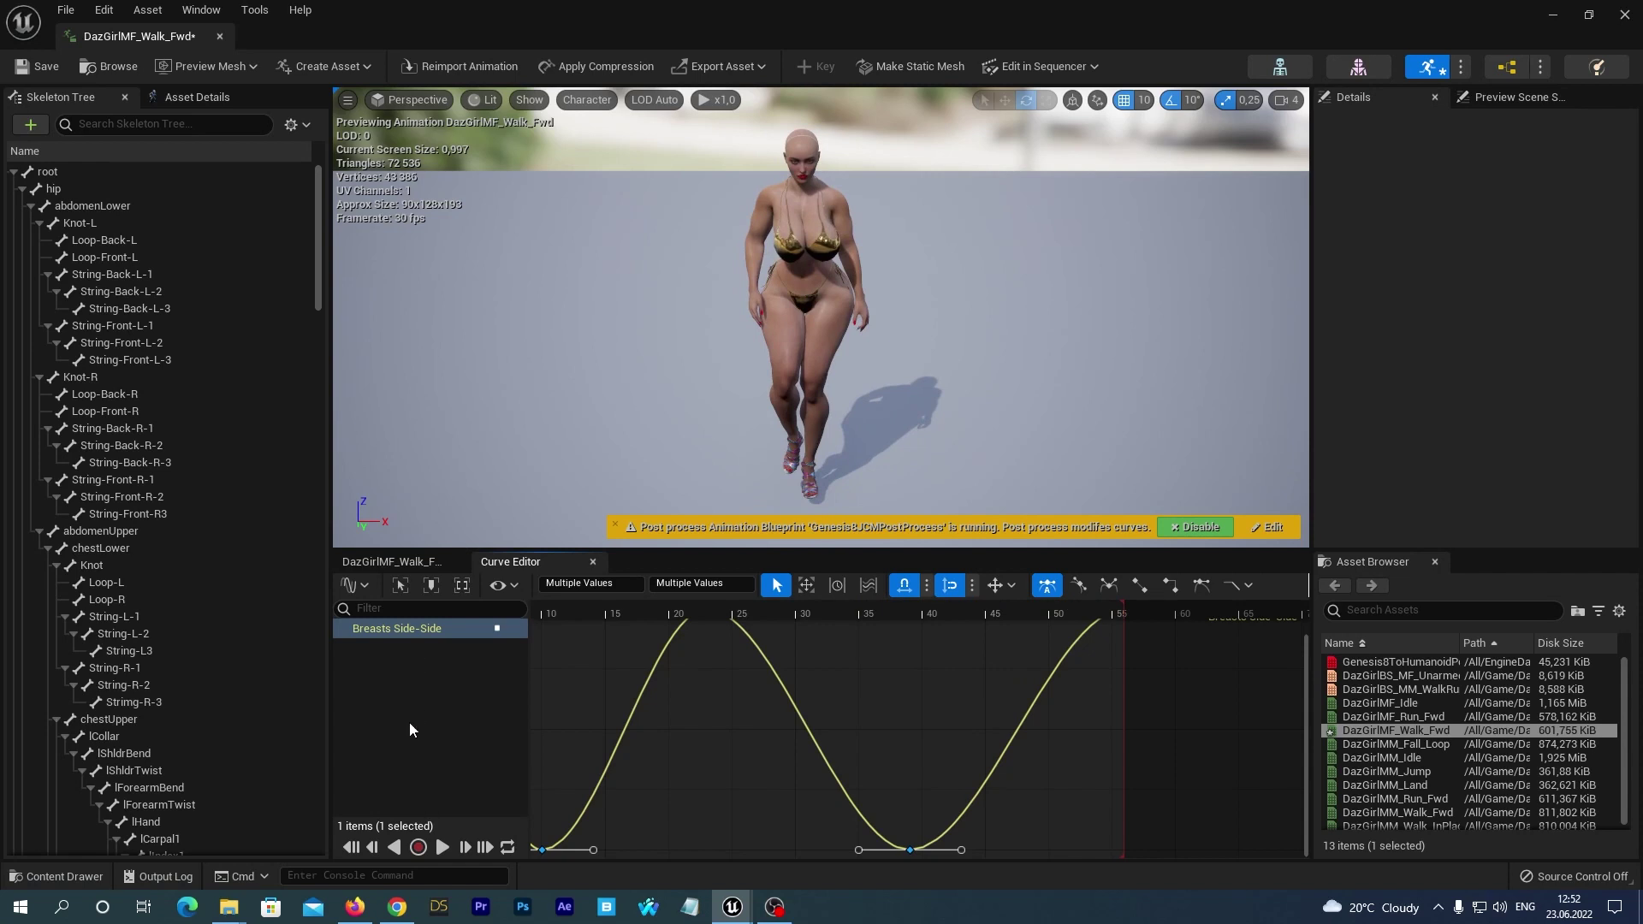
pyautogui.click(398, 561)
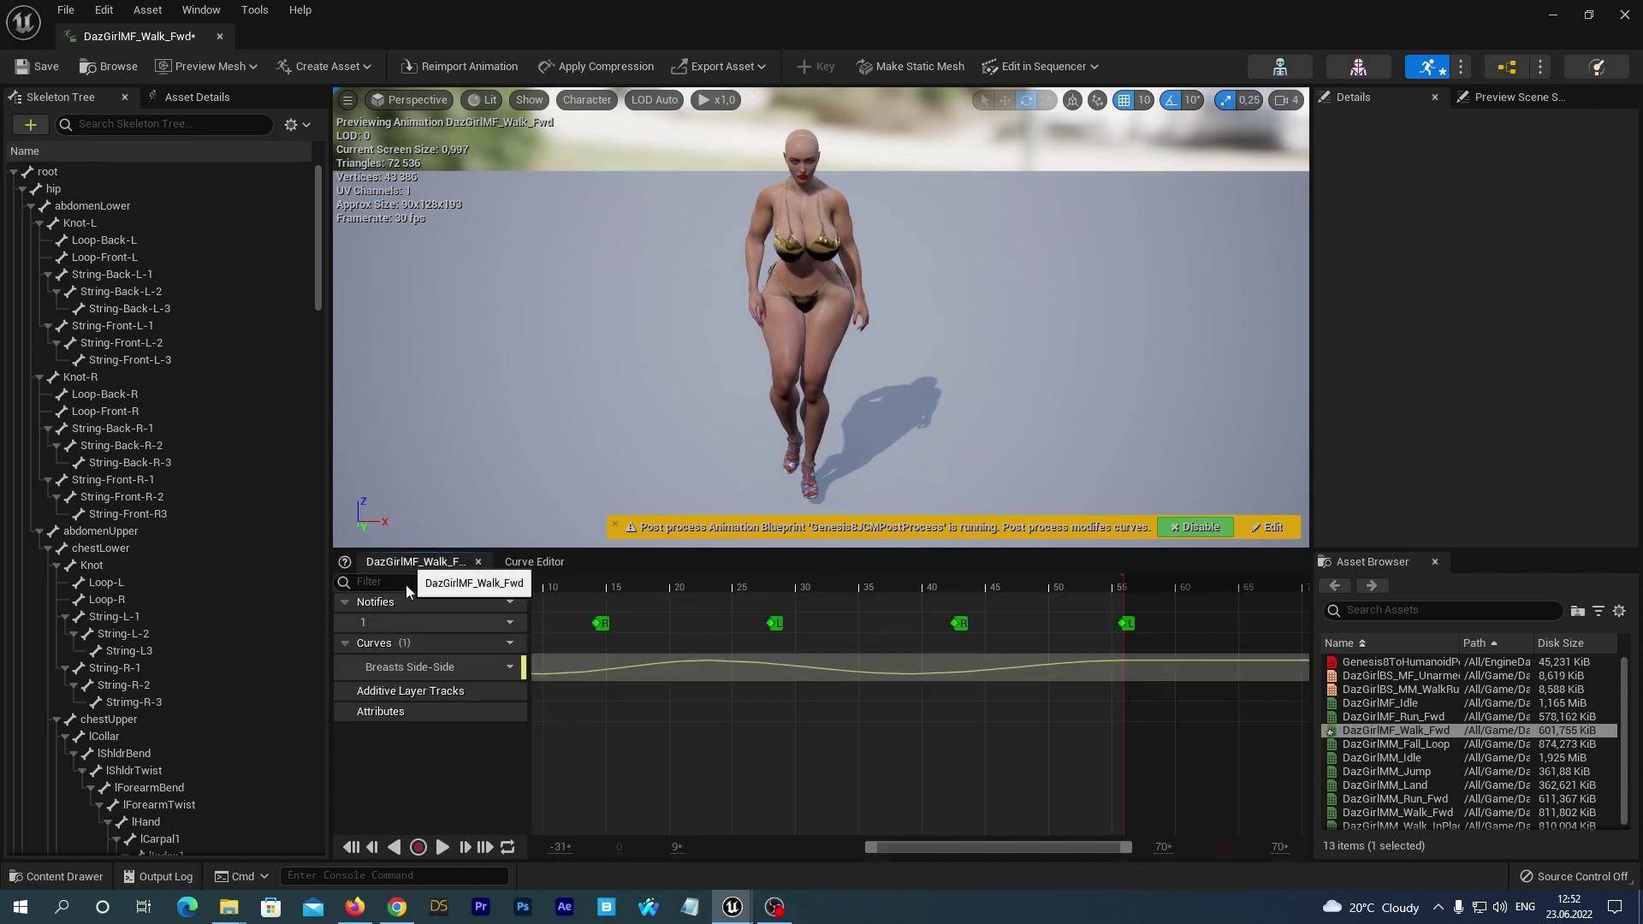
pyautogui.click(439, 852)
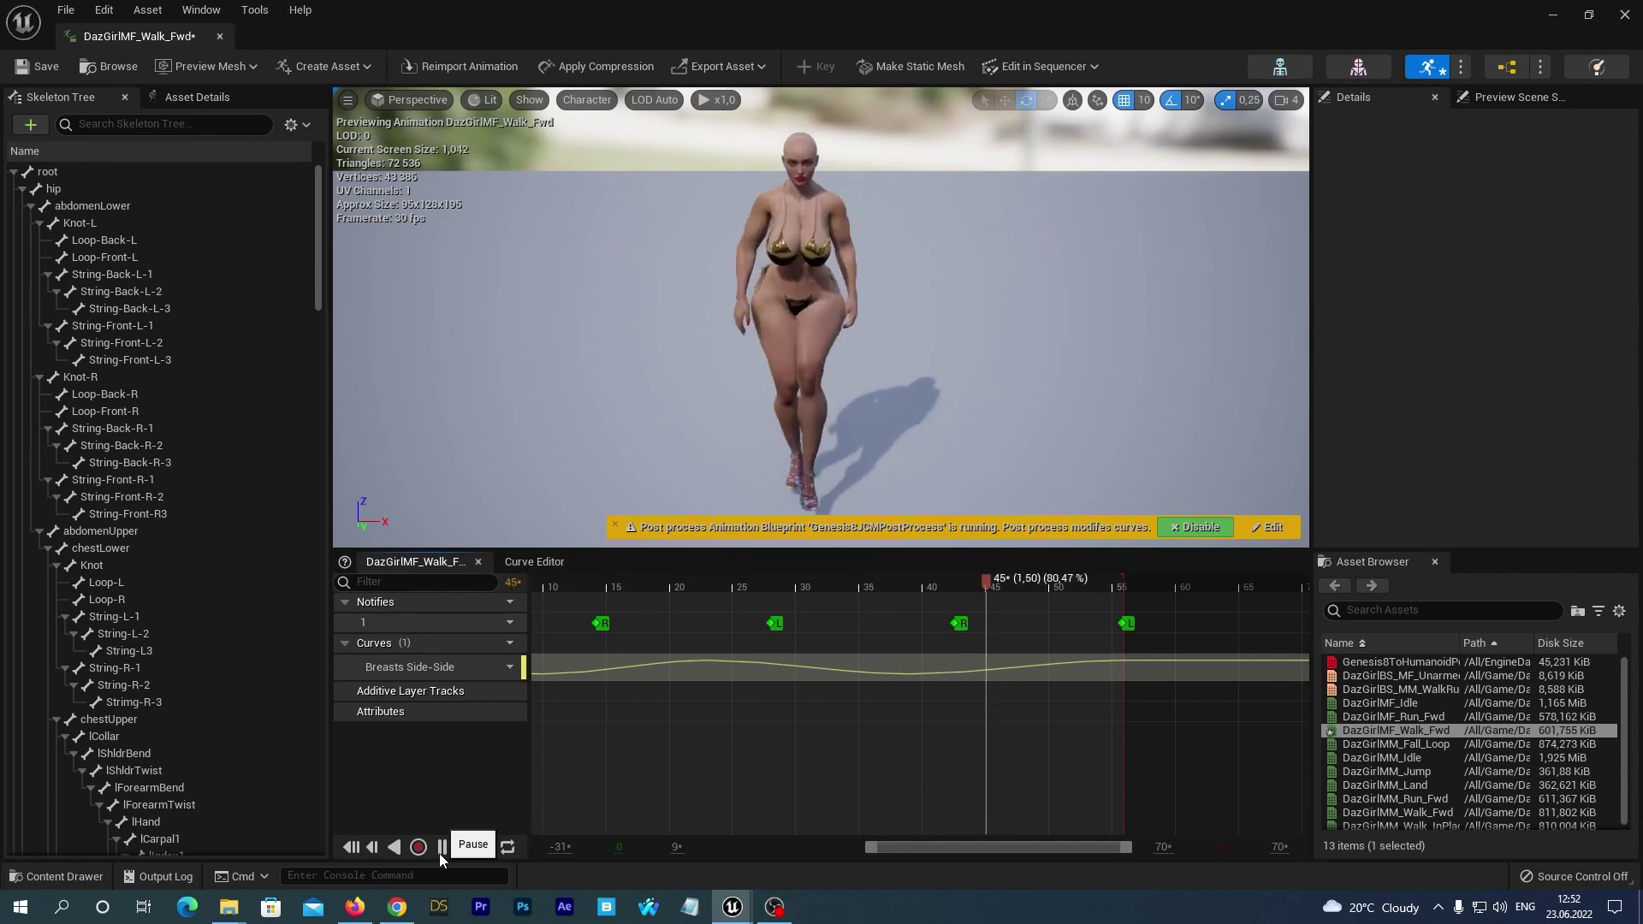
# - Add the Breasts Up-Down curve from the Curves menu and open it in the Curve Editor
pyautogui.click(439, 852)
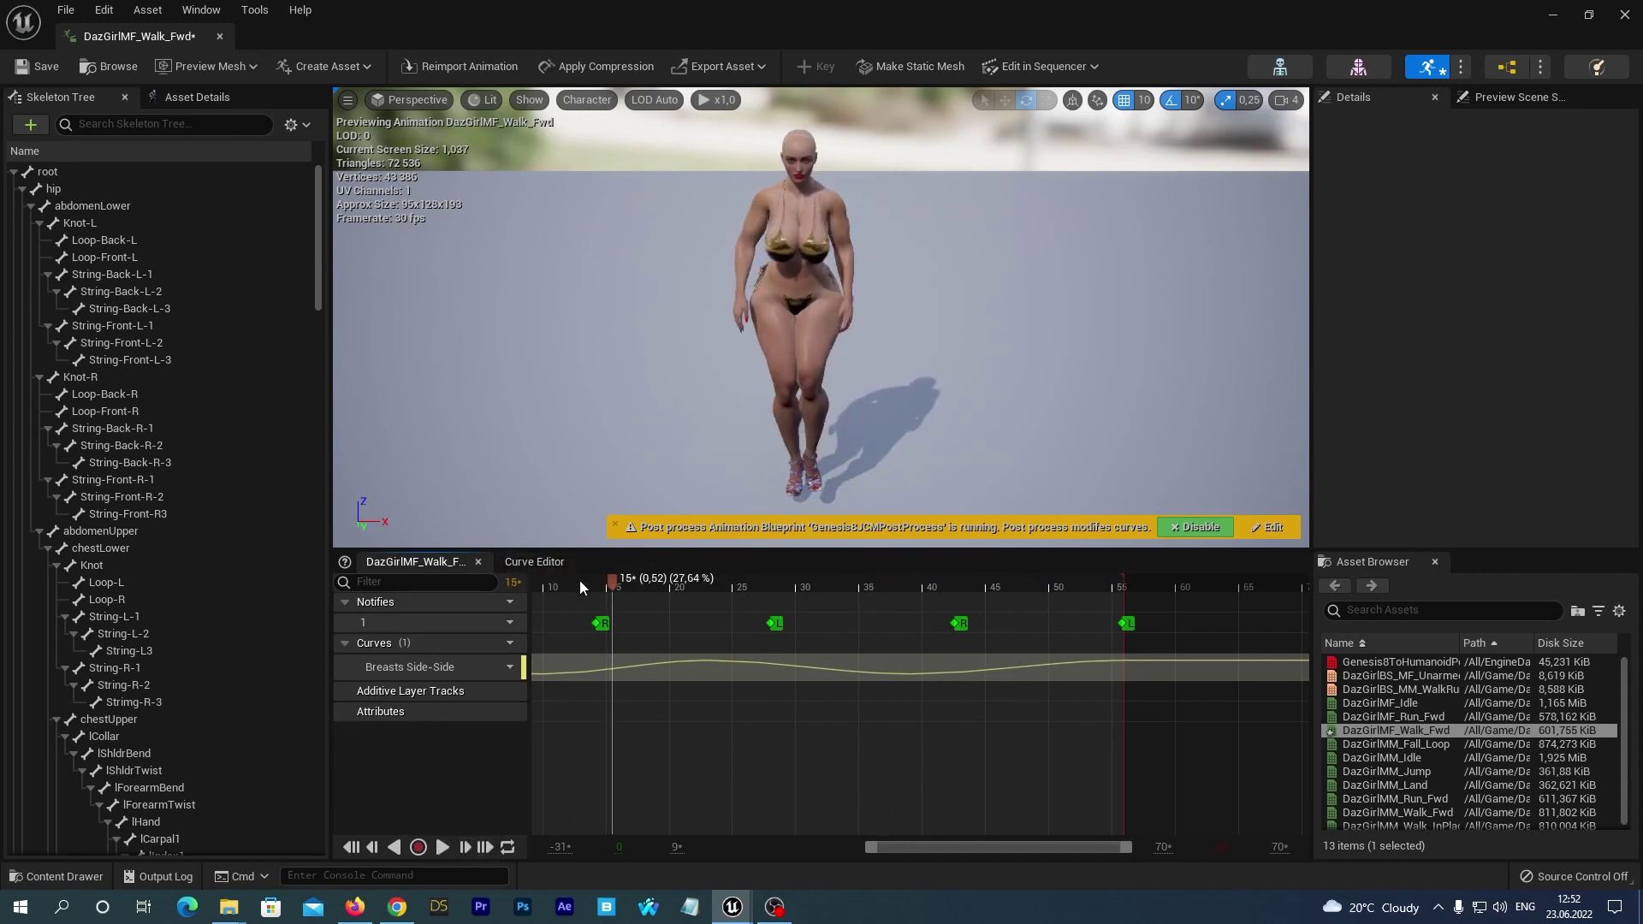
pyautogui.moveTo(612, 590); pyautogui.dragTo(532, 598)
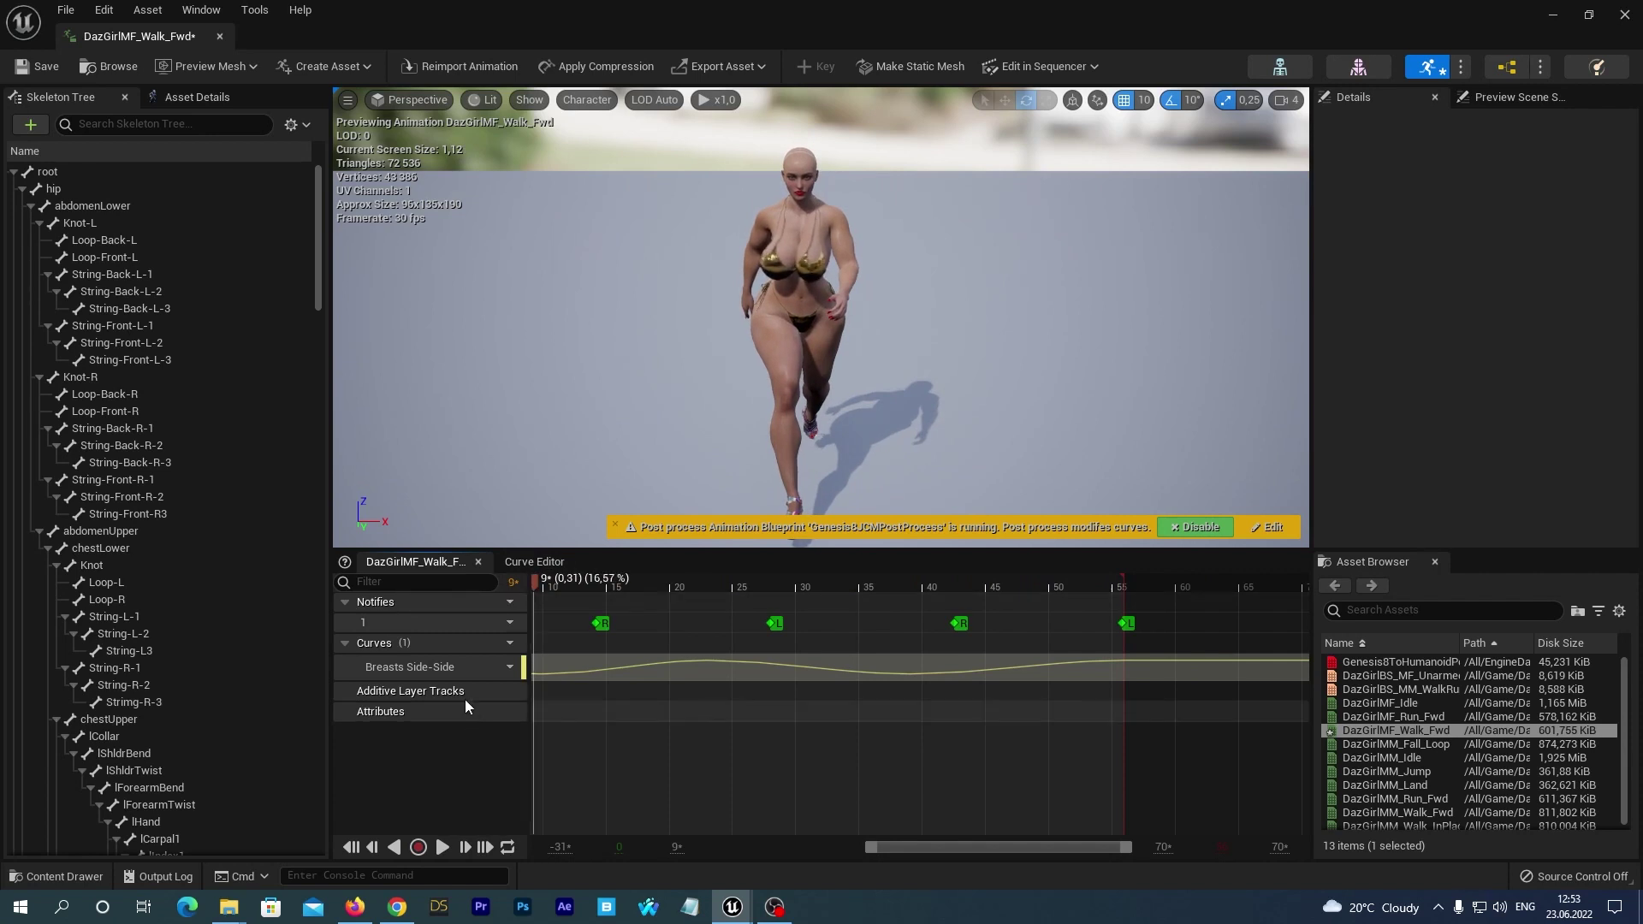
pyautogui.click(501, 641)
pyautogui.moveTo(541, 687)
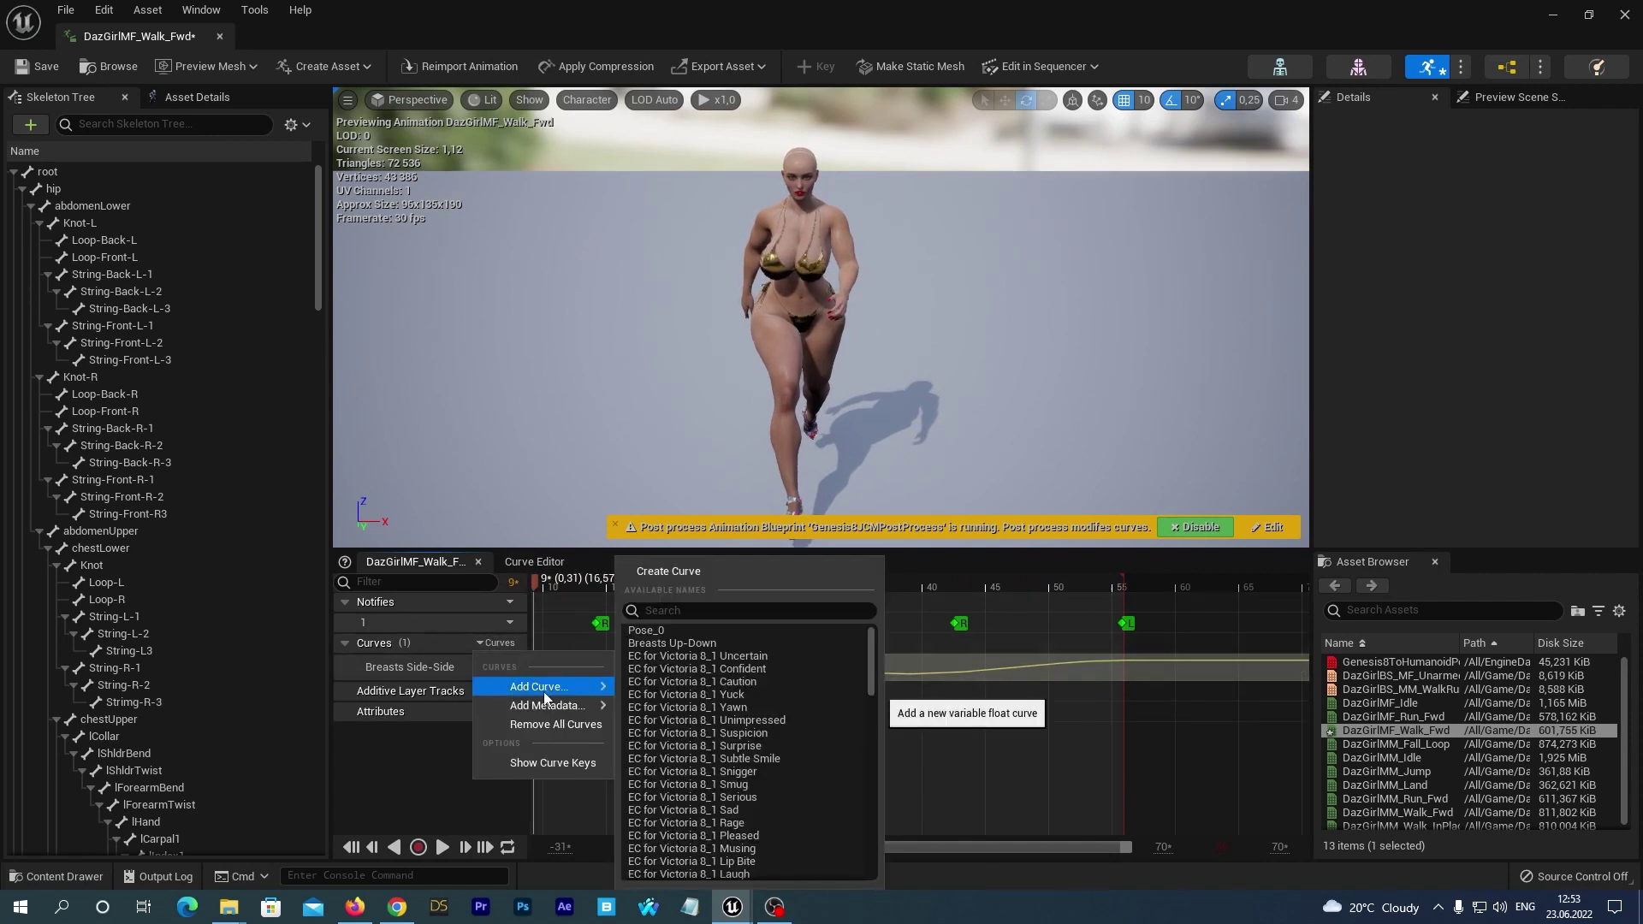
pyautogui.click(656, 643)
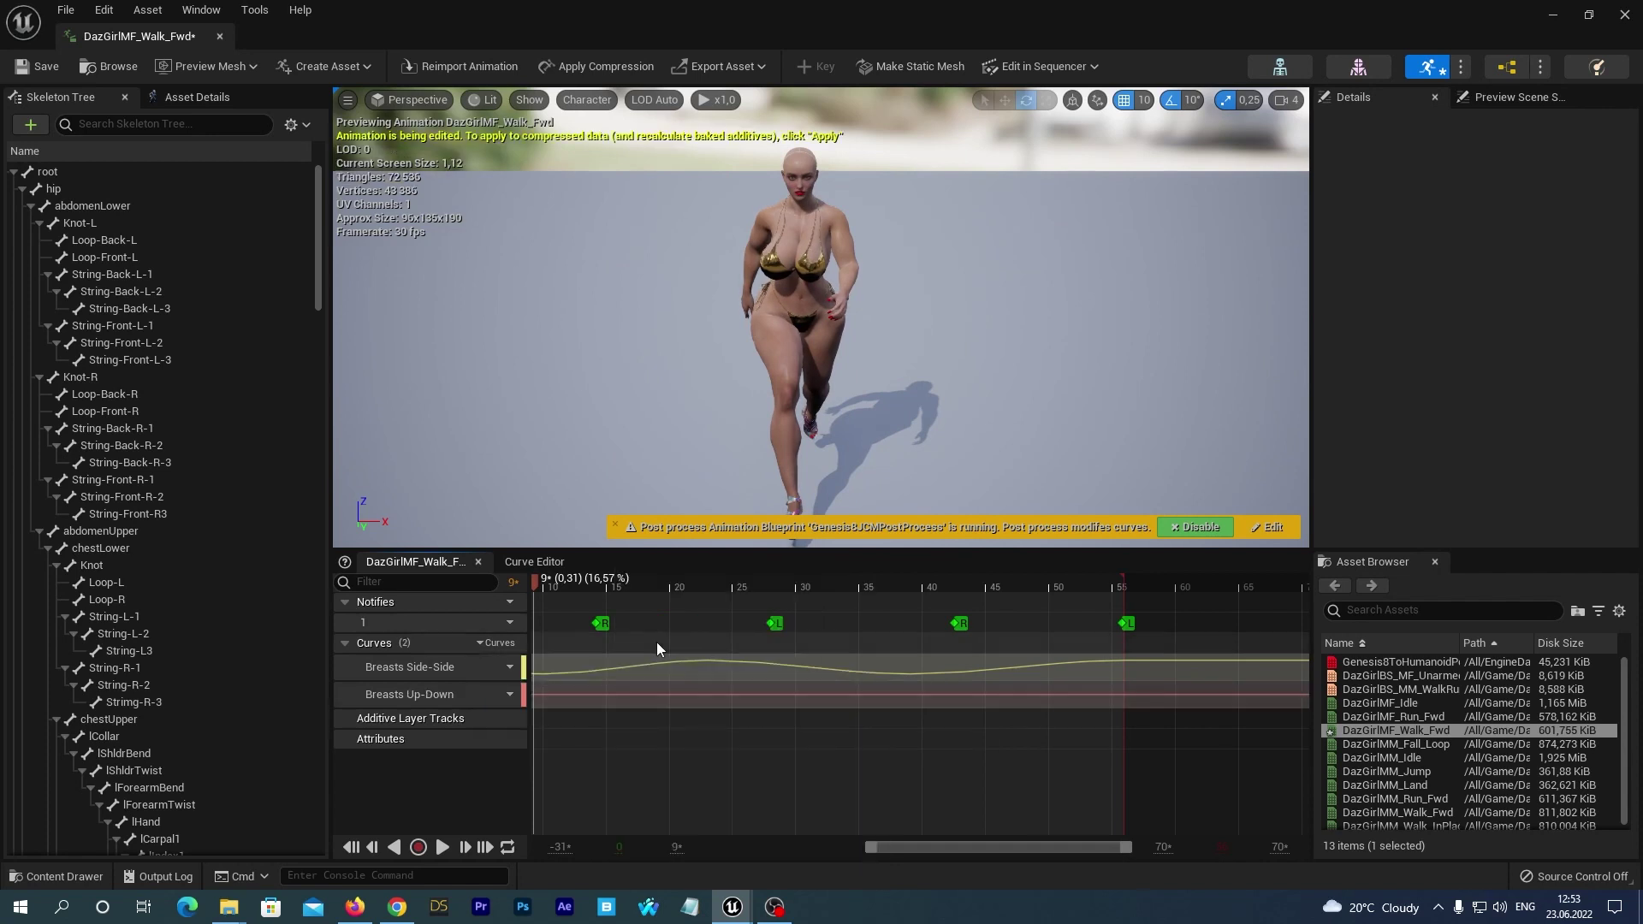
pyautogui.doubleClick(542, 696)
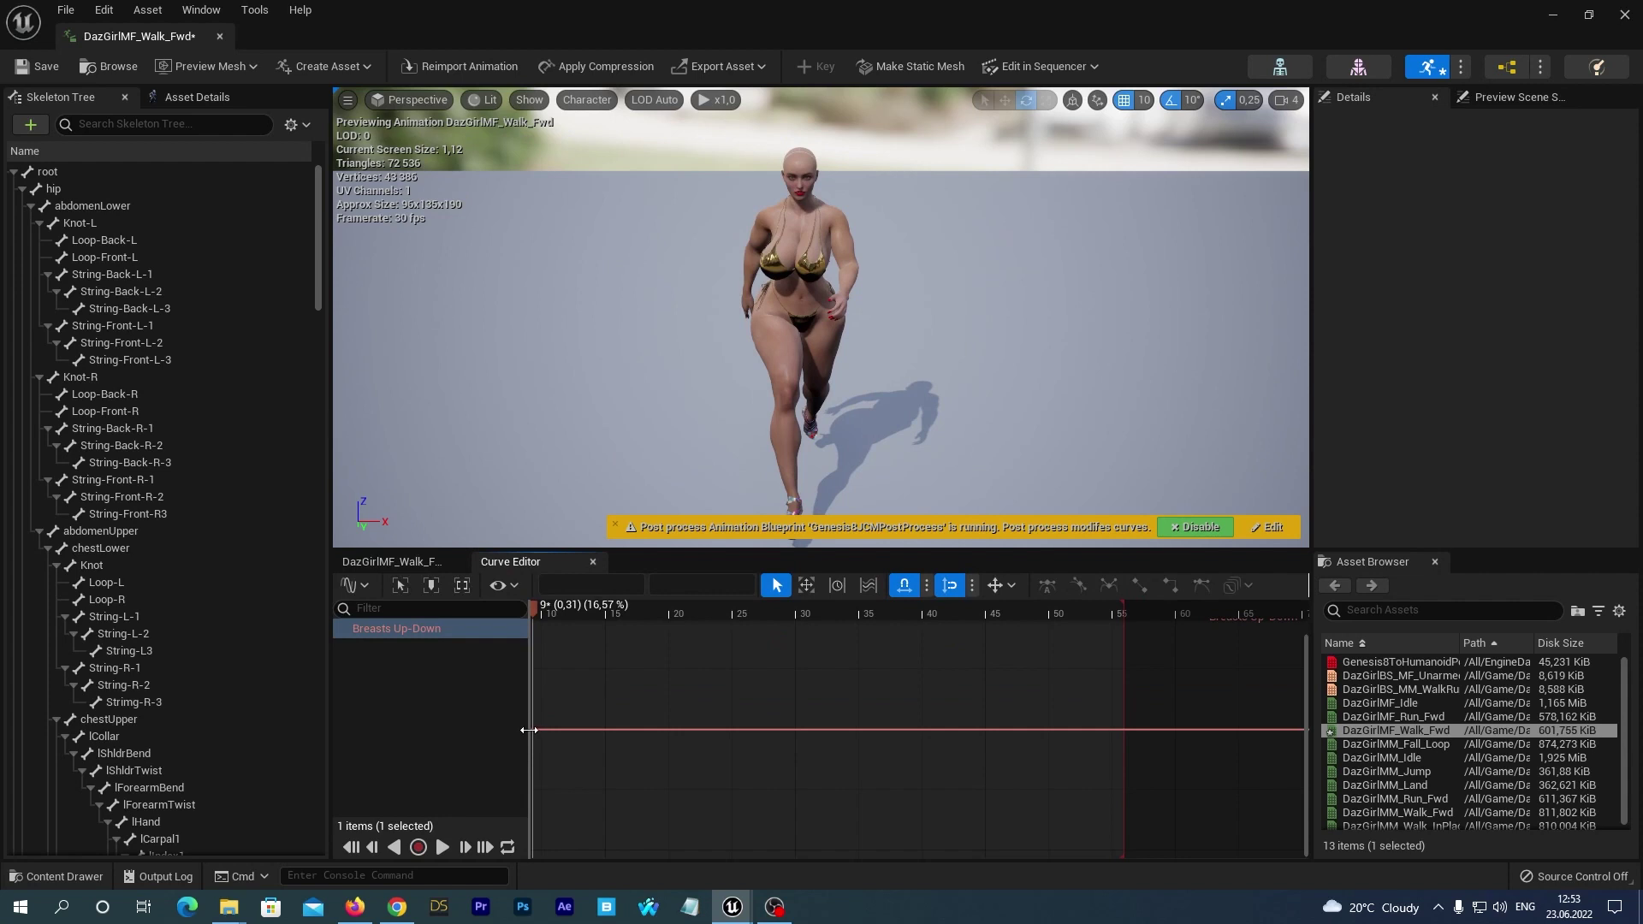
# - Add value-0 keys on Breasts Up-Down at frame 0 and the last frame (1.833 s)
pyautogui.moveTo(531, 729)
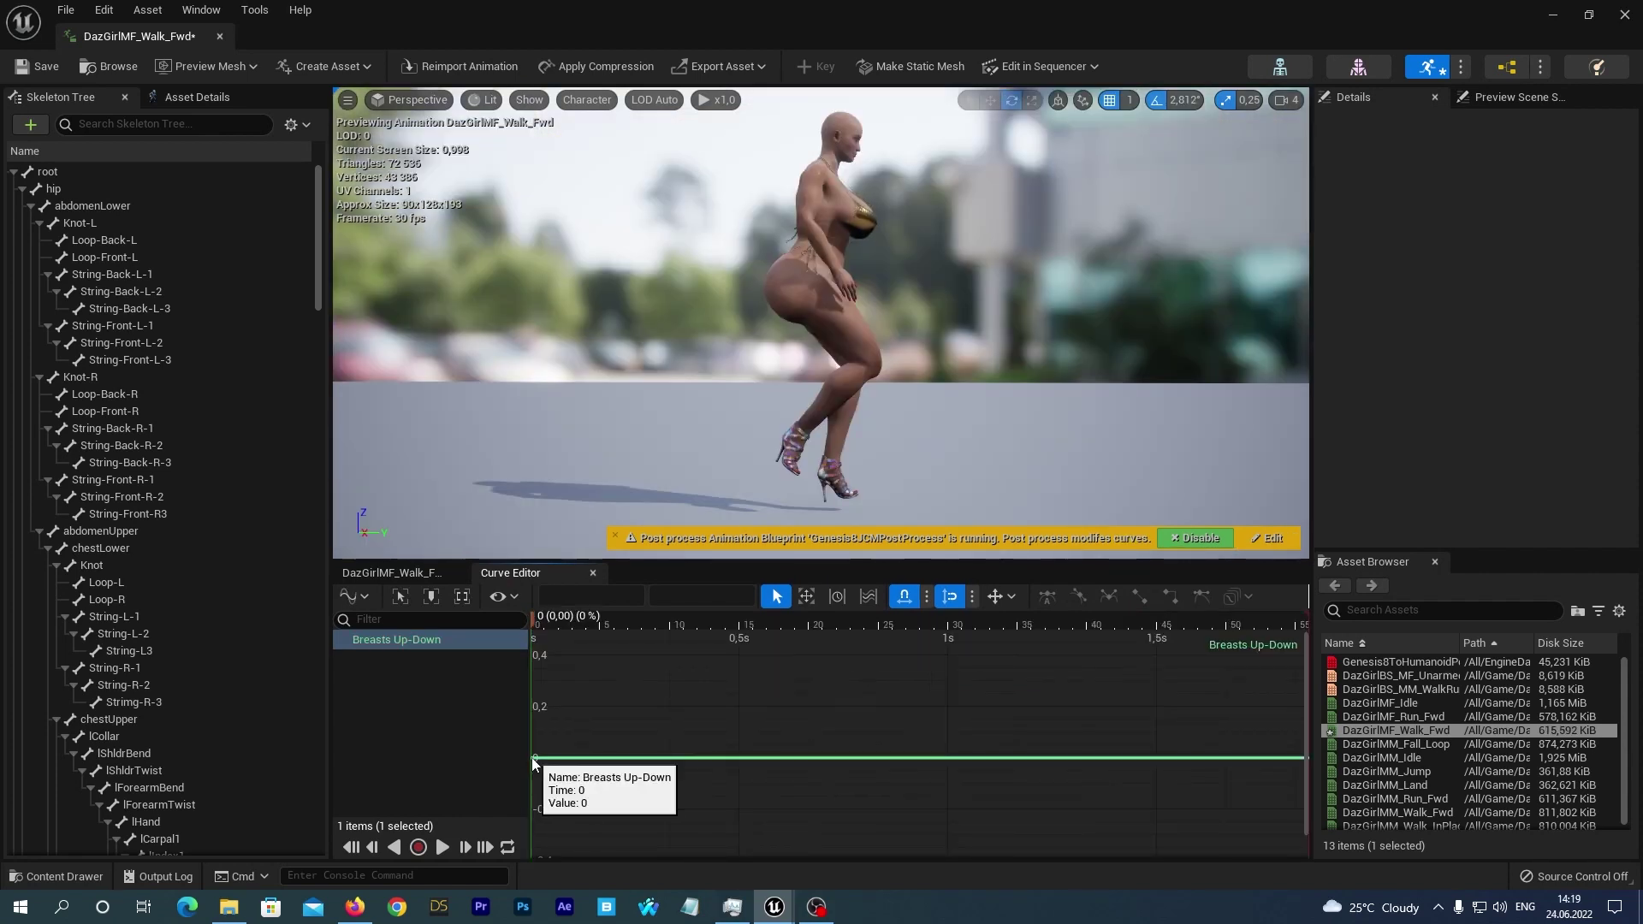
pyautogui.rightClick(532, 762)
pyautogui.click(572, 615)
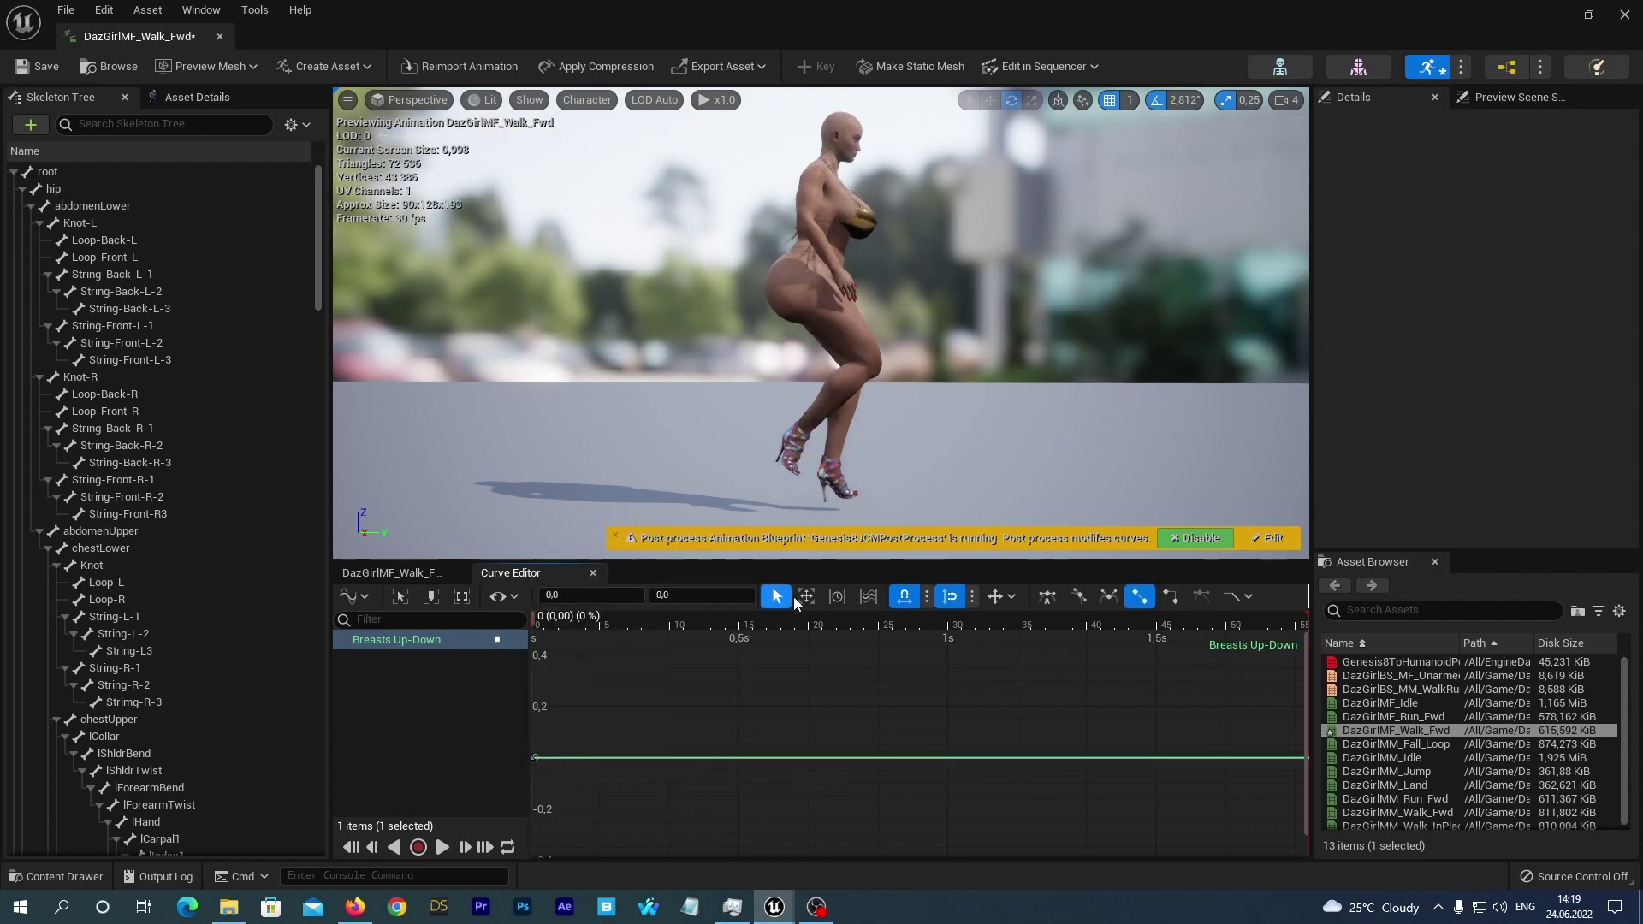
pyautogui.moveTo(769, 622); pyautogui.dragTo(1302, 645)
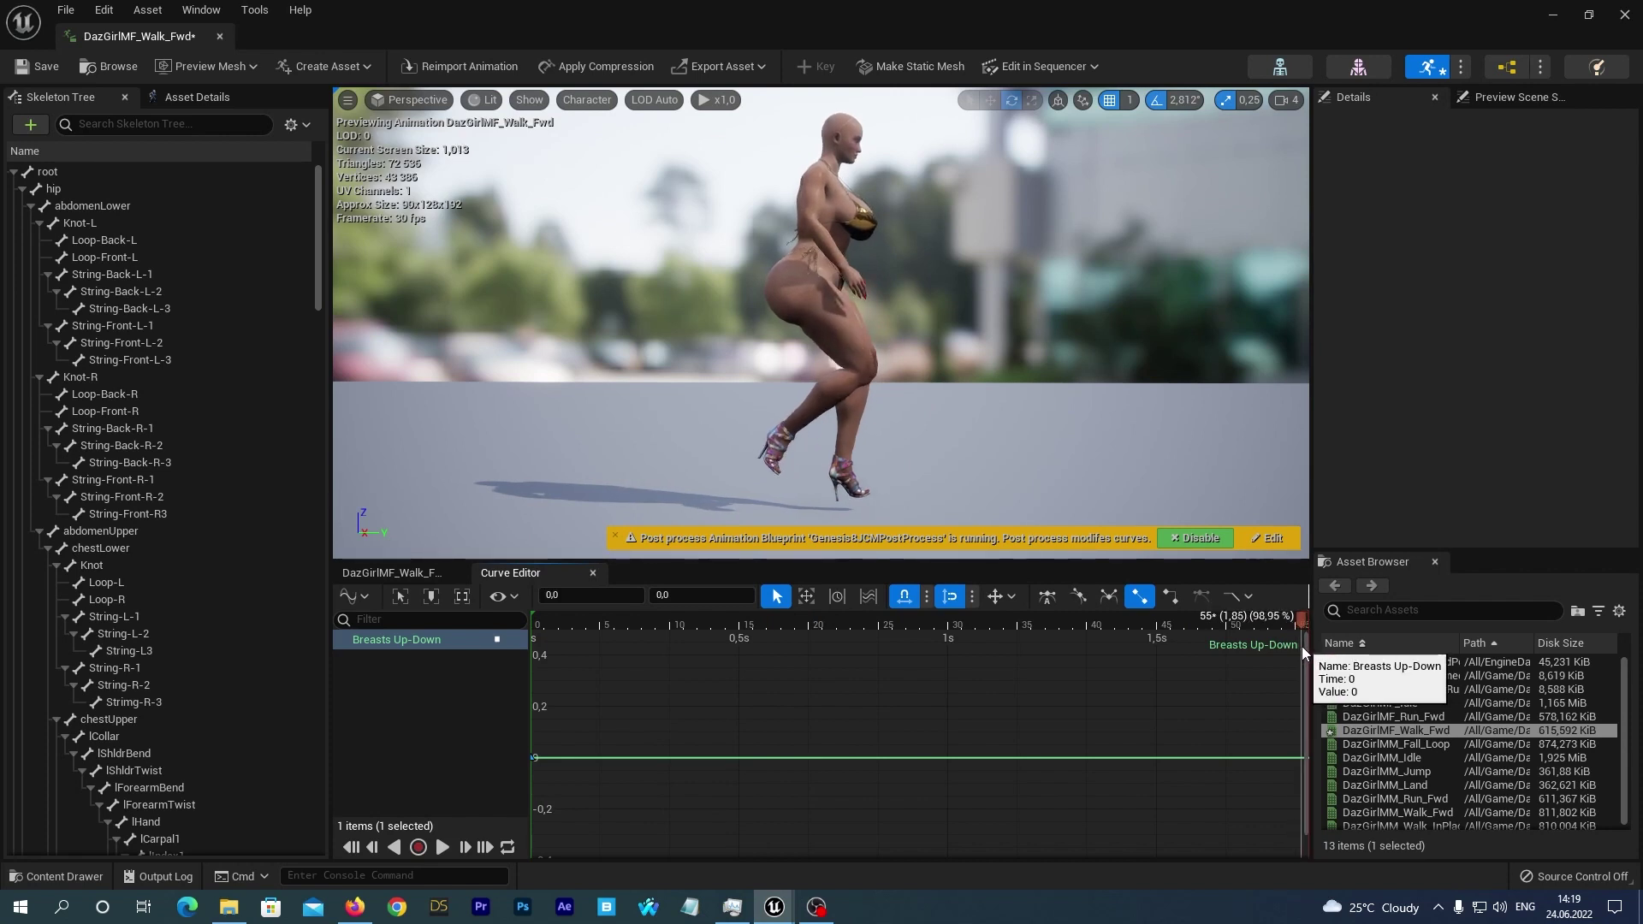
pyautogui.rightClick(1300, 757)
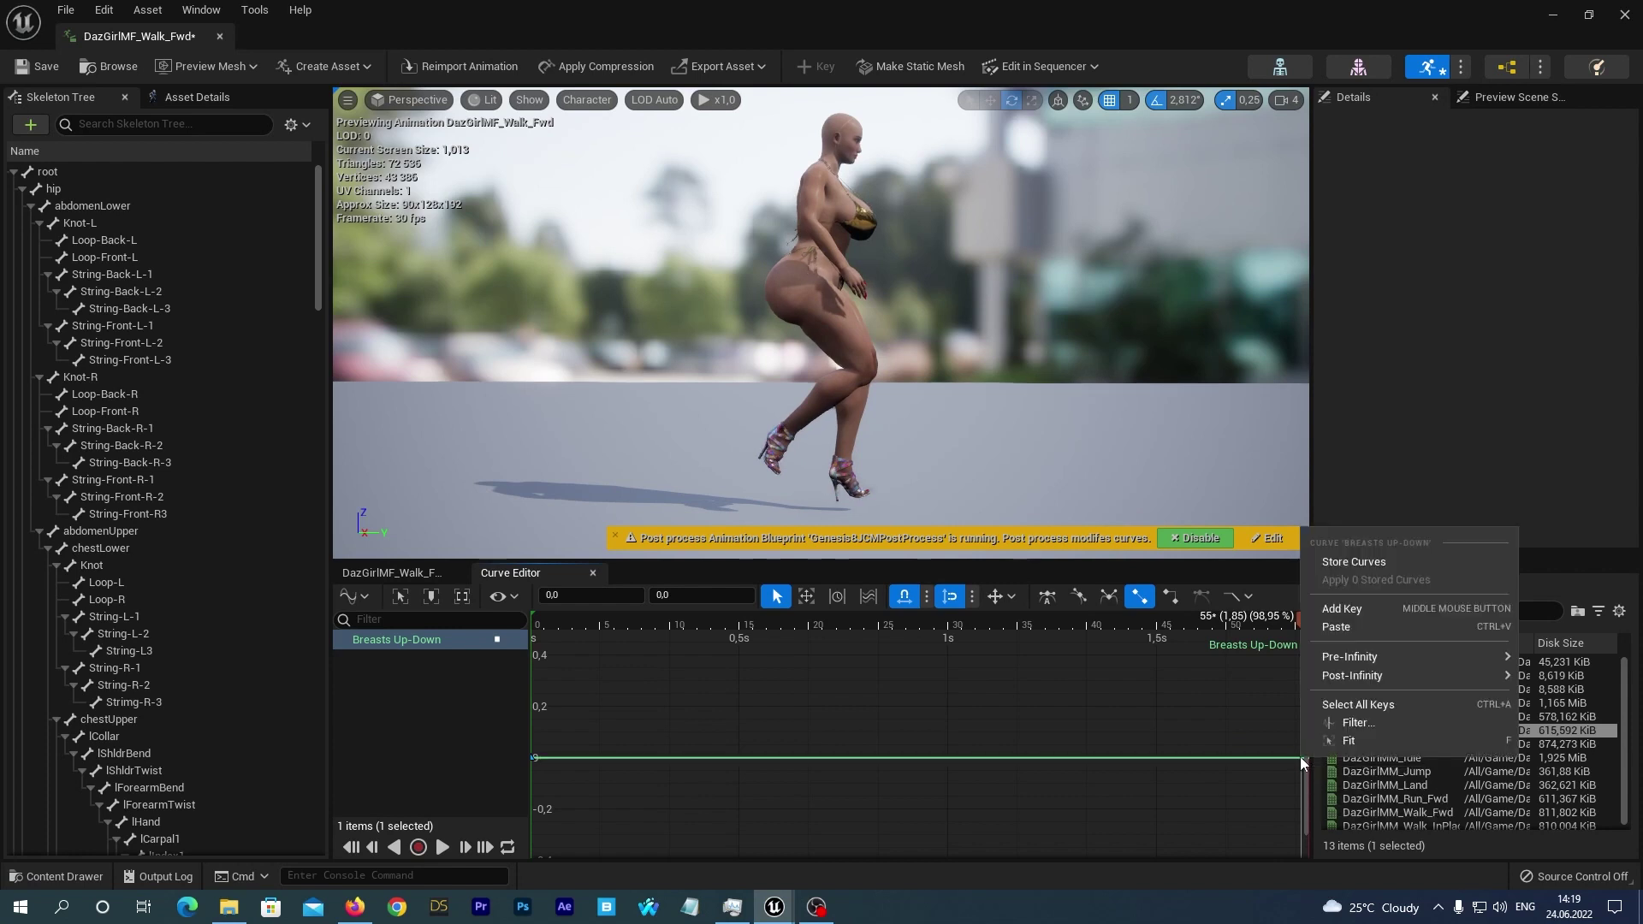
pyautogui.click(1321, 609)
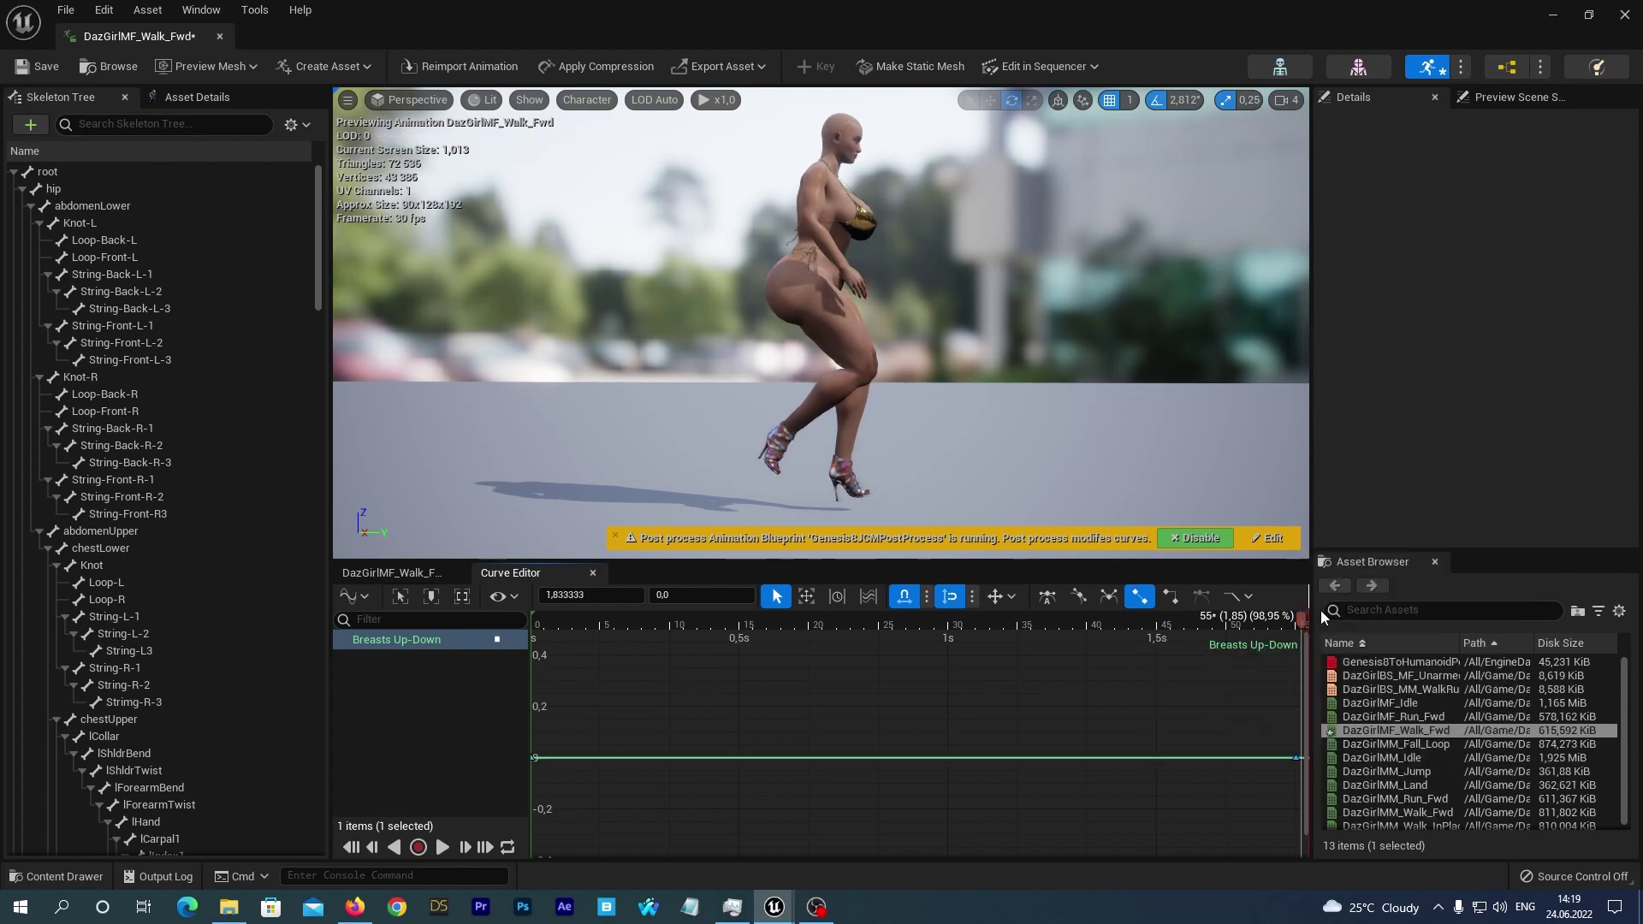
# - Add zero-value keys at 0.233 s, 0.5 s and 0.767 s
pyautogui.click(563, 625)
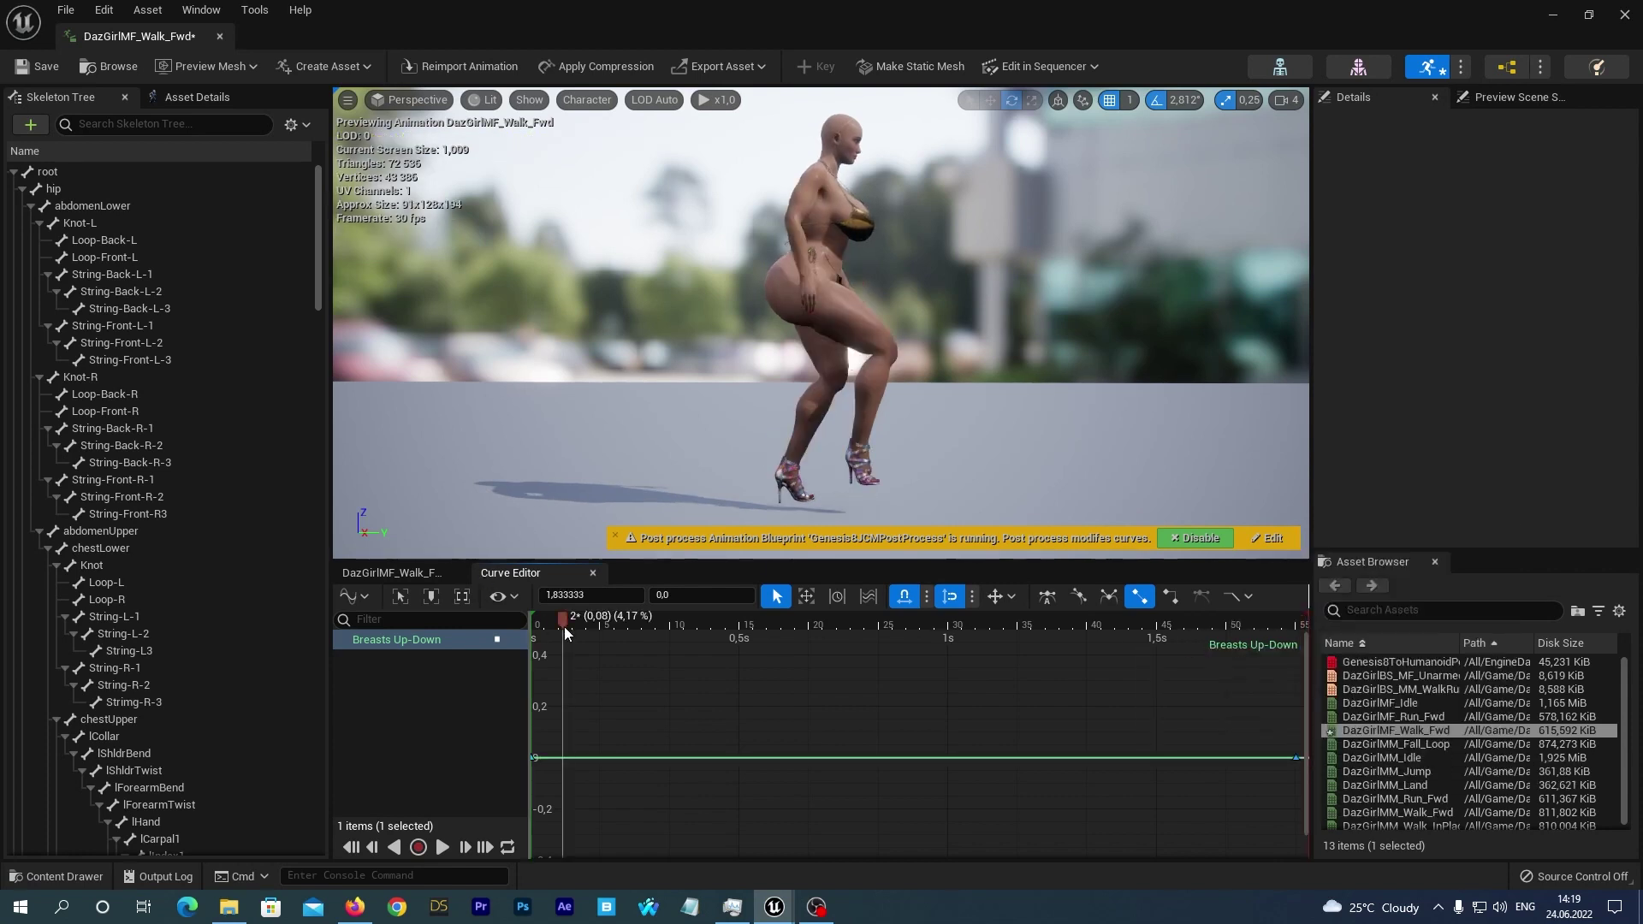
pyautogui.moveTo(561, 620); pyautogui.dragTo(634, 625)
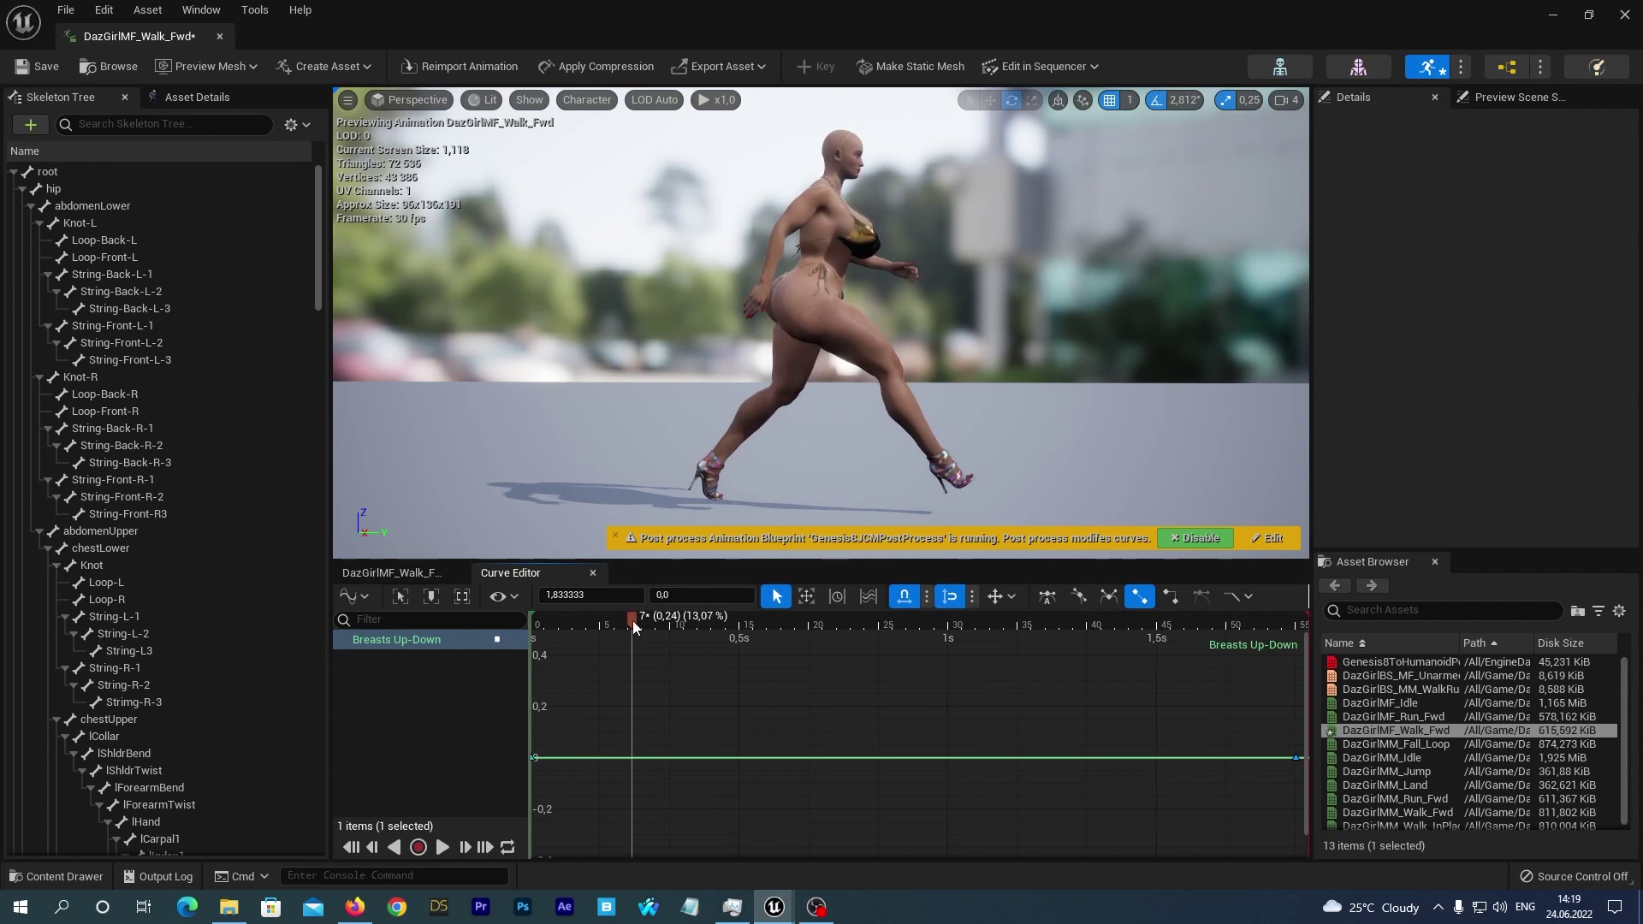
pyautogui.rightClick(629, 758)
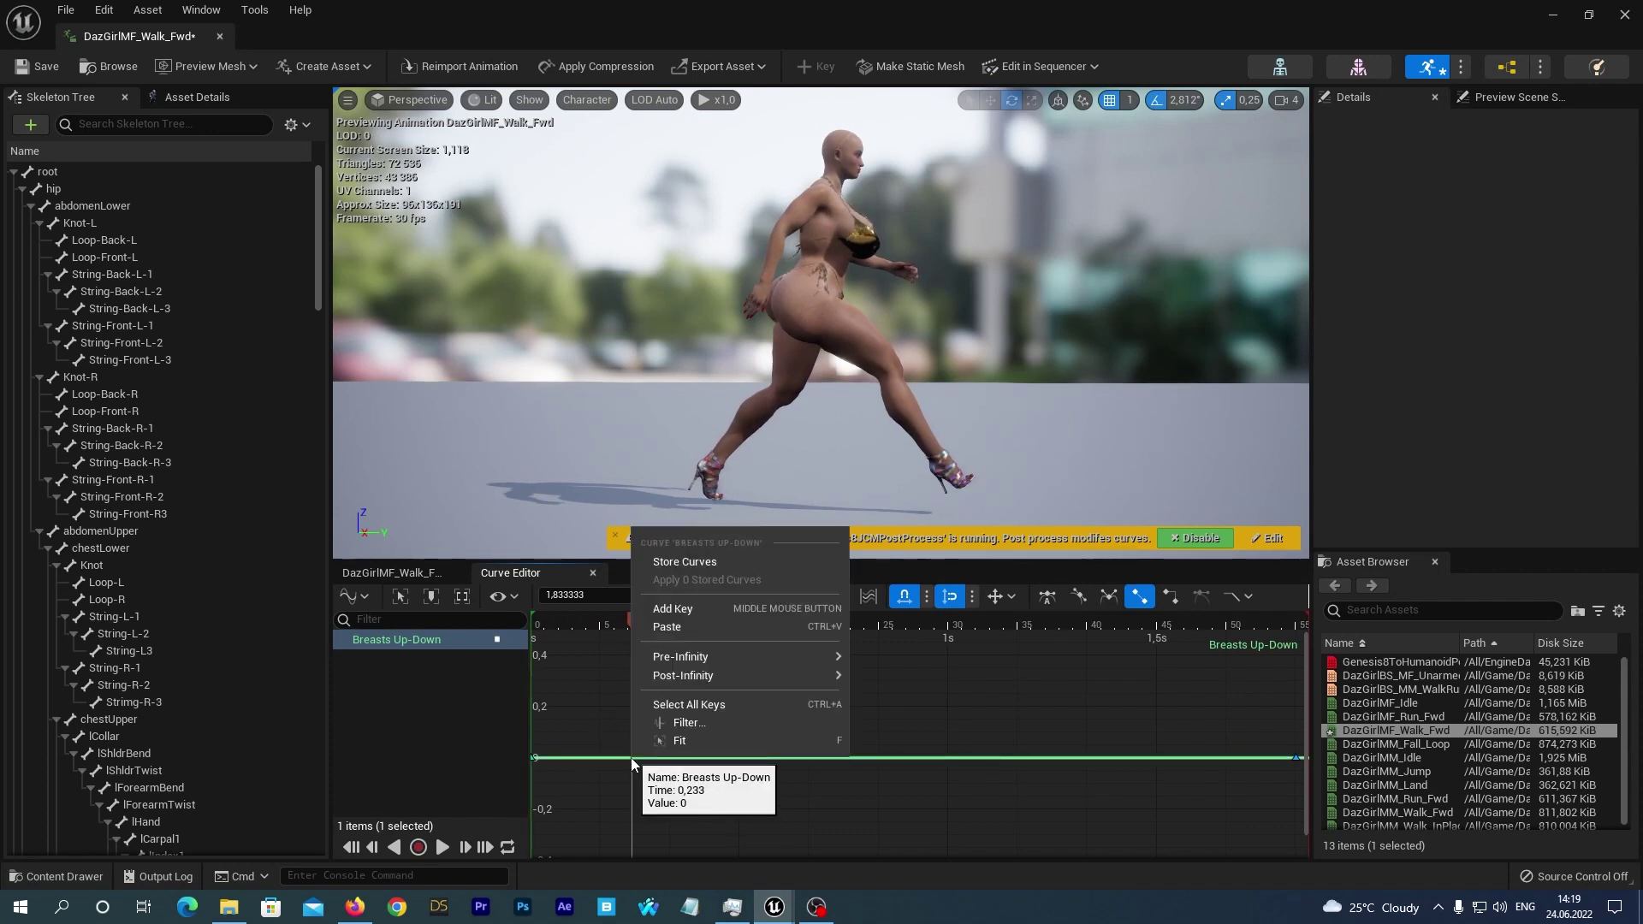
pyautogui.click(680, 608)
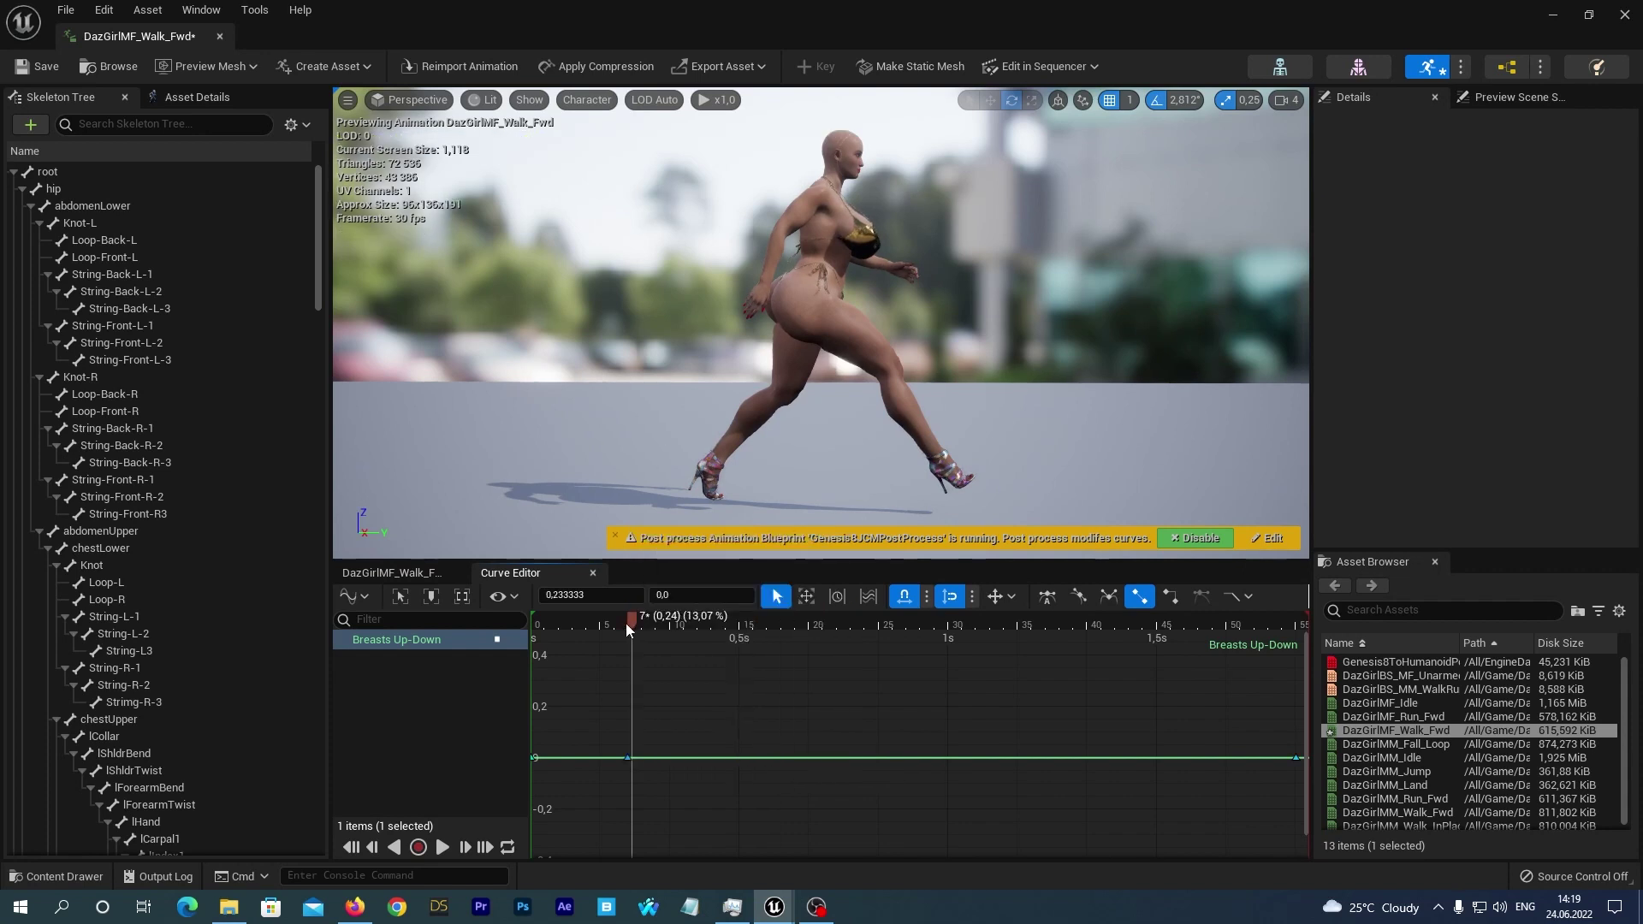
pyautogui.moveTo(652, 624); pyautogui.dragTo(740, 624)
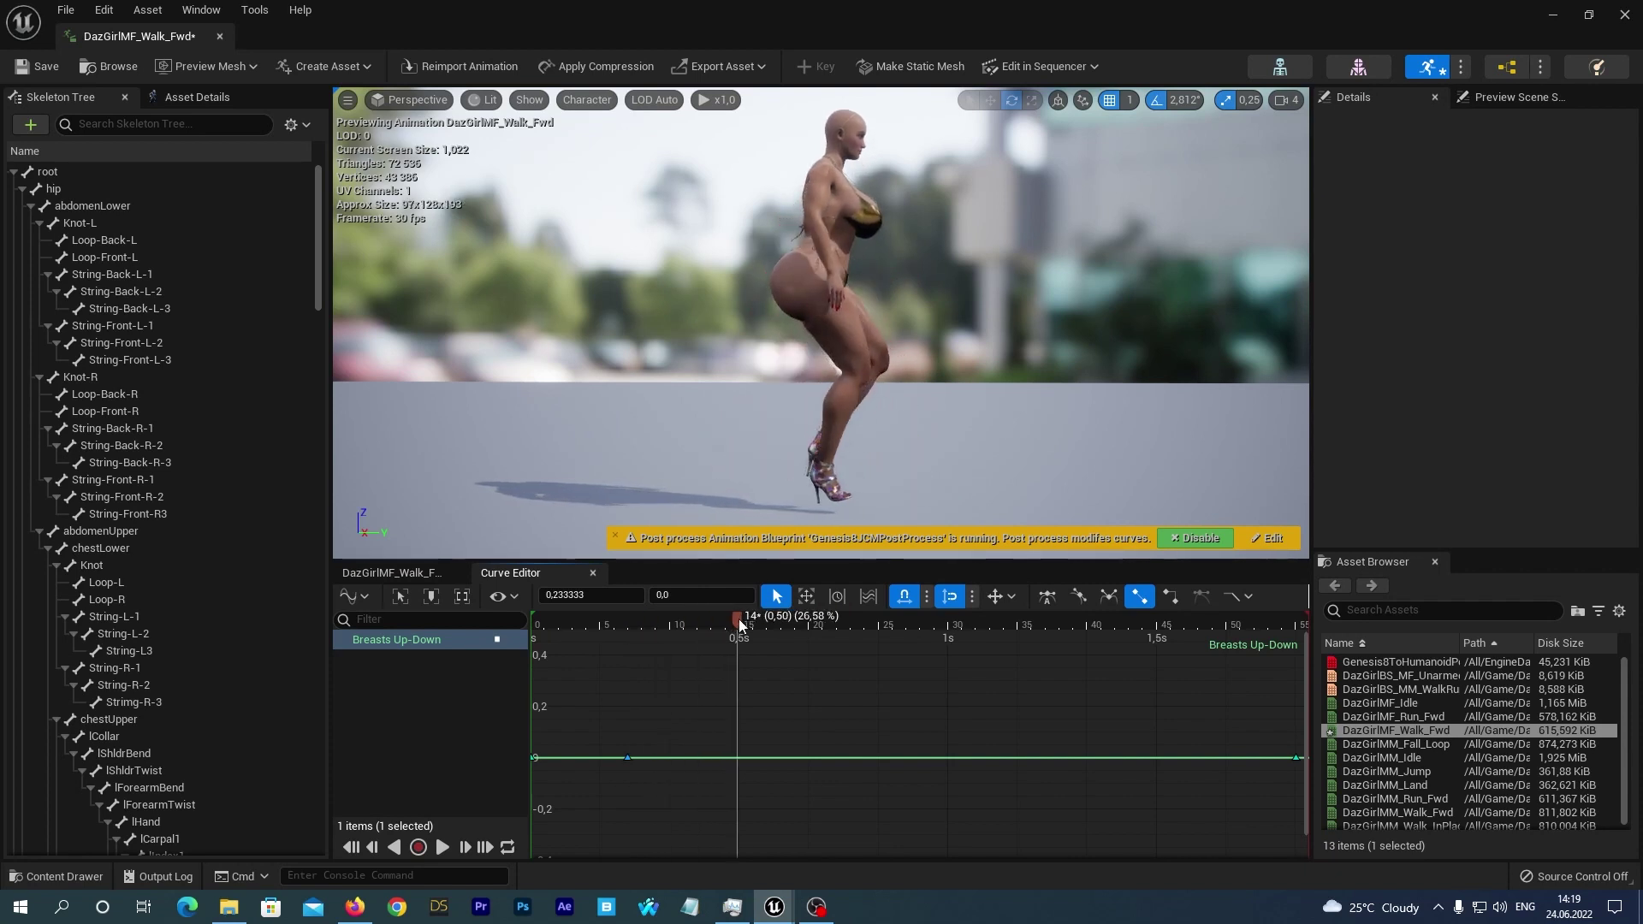
pyautogui.rightClick(736, 757)
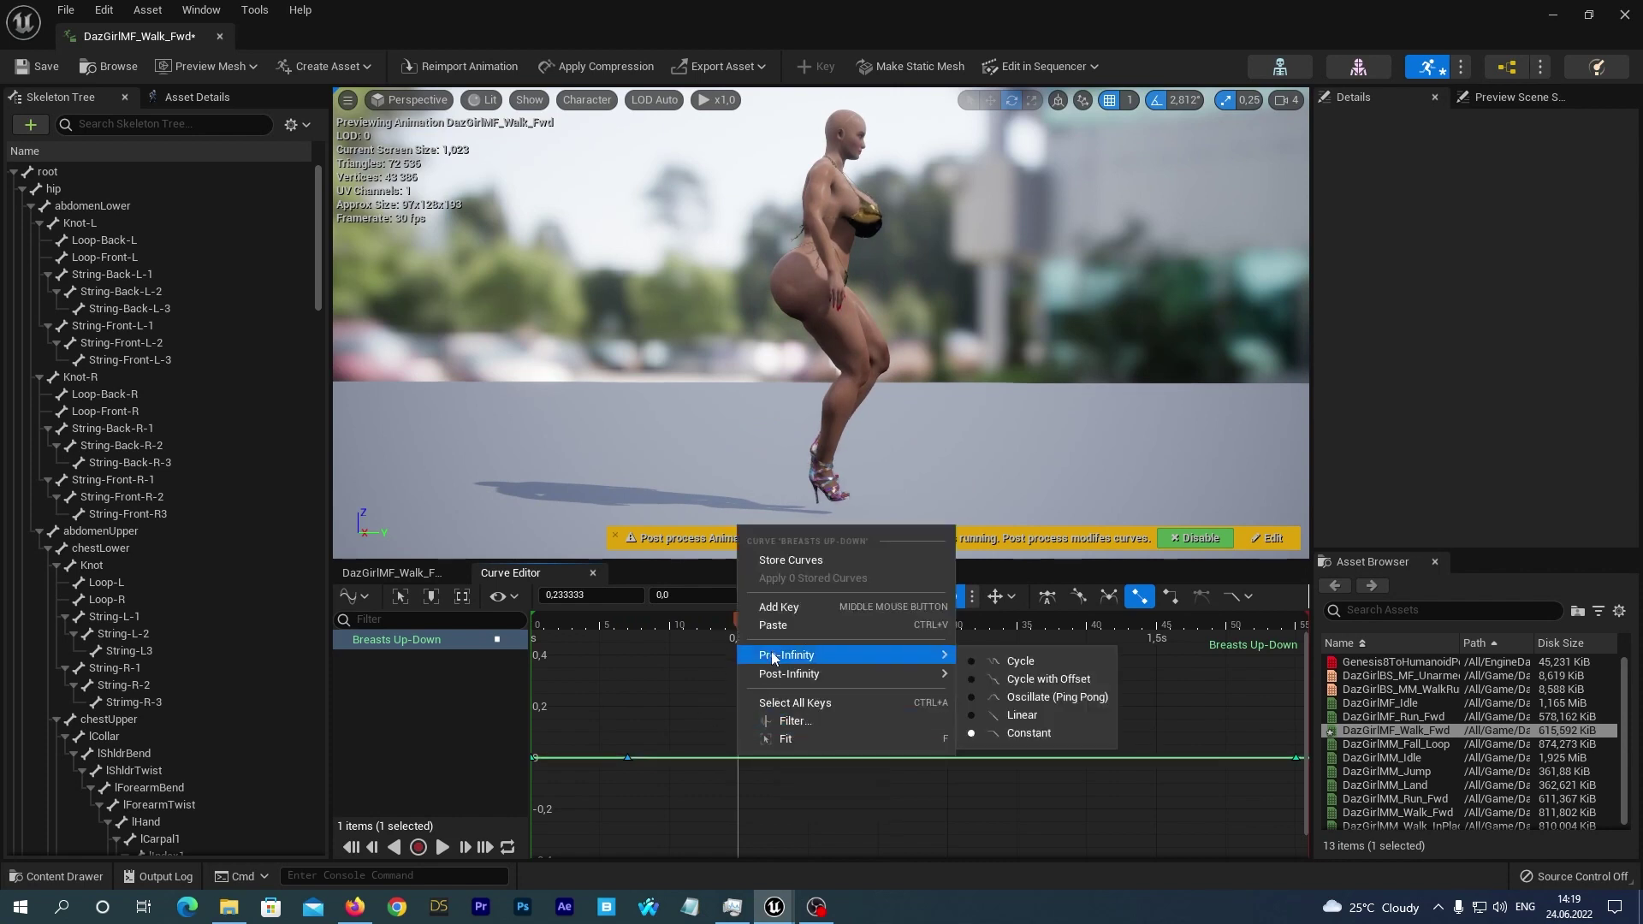
pyautogui.click(776, 609)
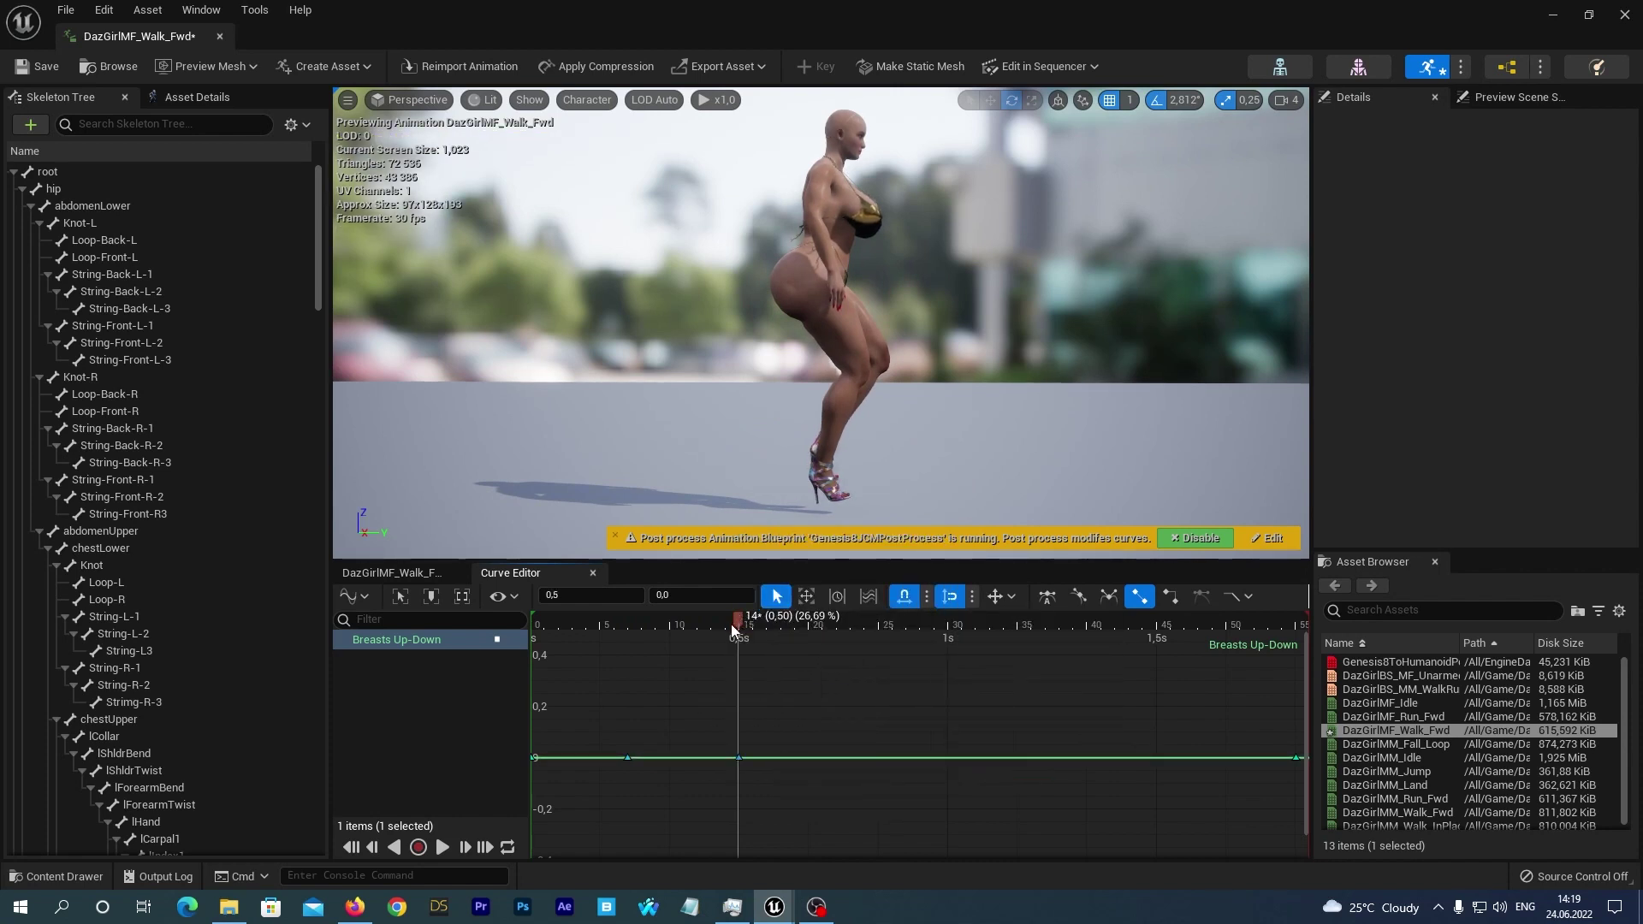
pyautogui.moveTo(740, 627); pyautogui.dragTo(849, 636)
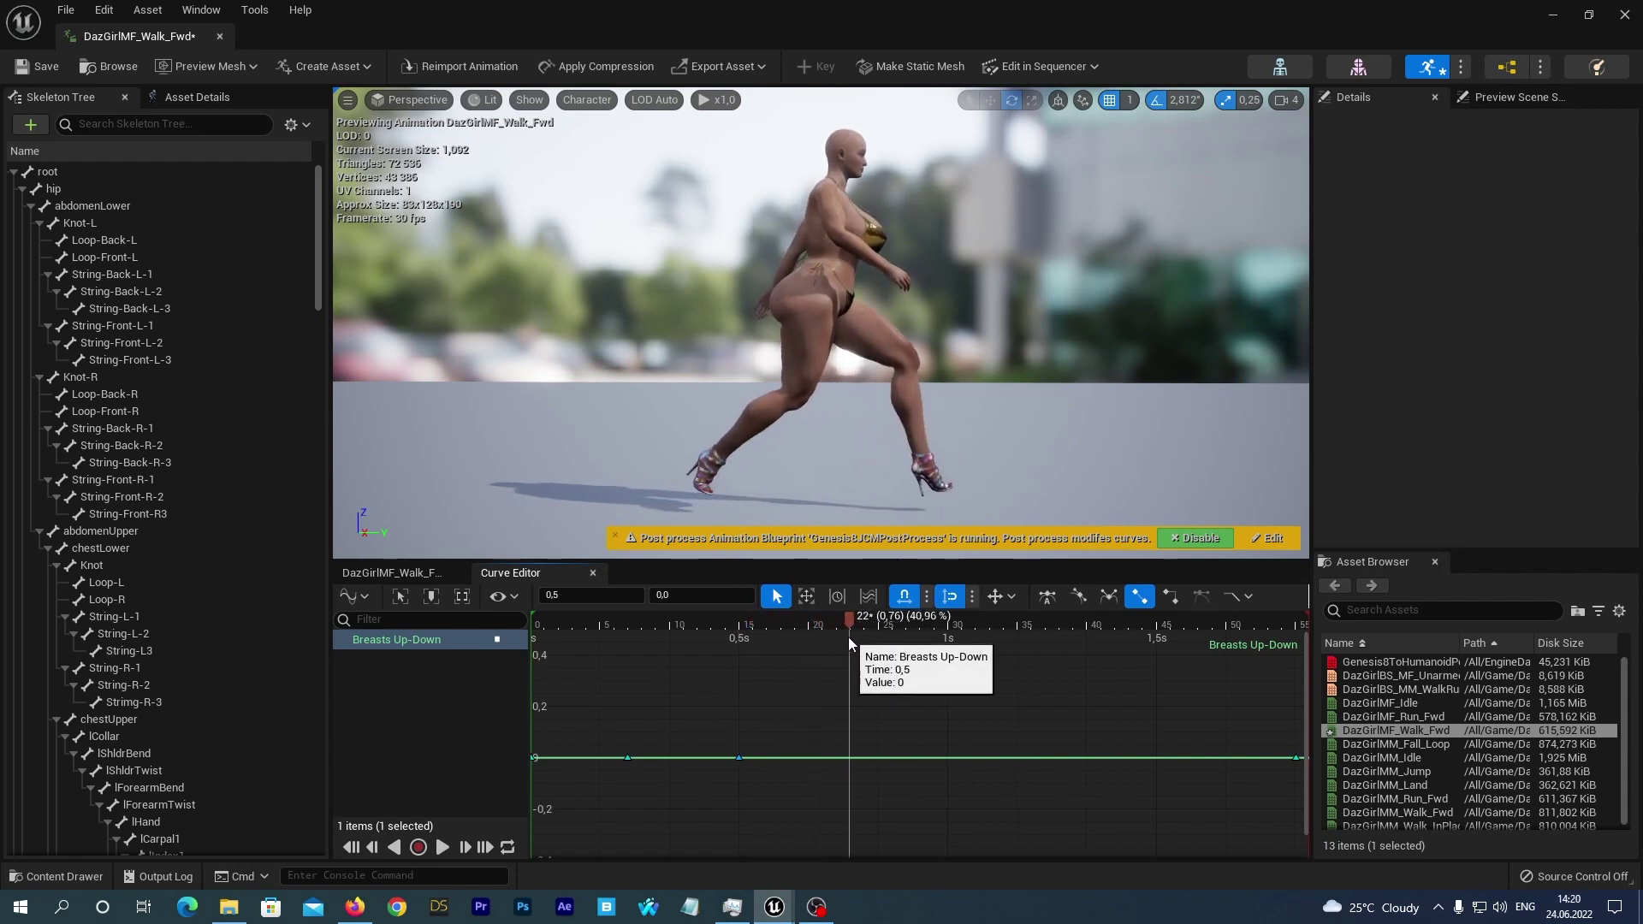
pyautogui.rightClick(845, 756)
pyautogui.click(888, 606)
# - Add zero-value keys at 0.967 s, 1.267 s, 1.45 s and 1.667 s, then scrub back to start
pyautogui.moveTo(852, 629); pyautogui.dragTo(930, 752)
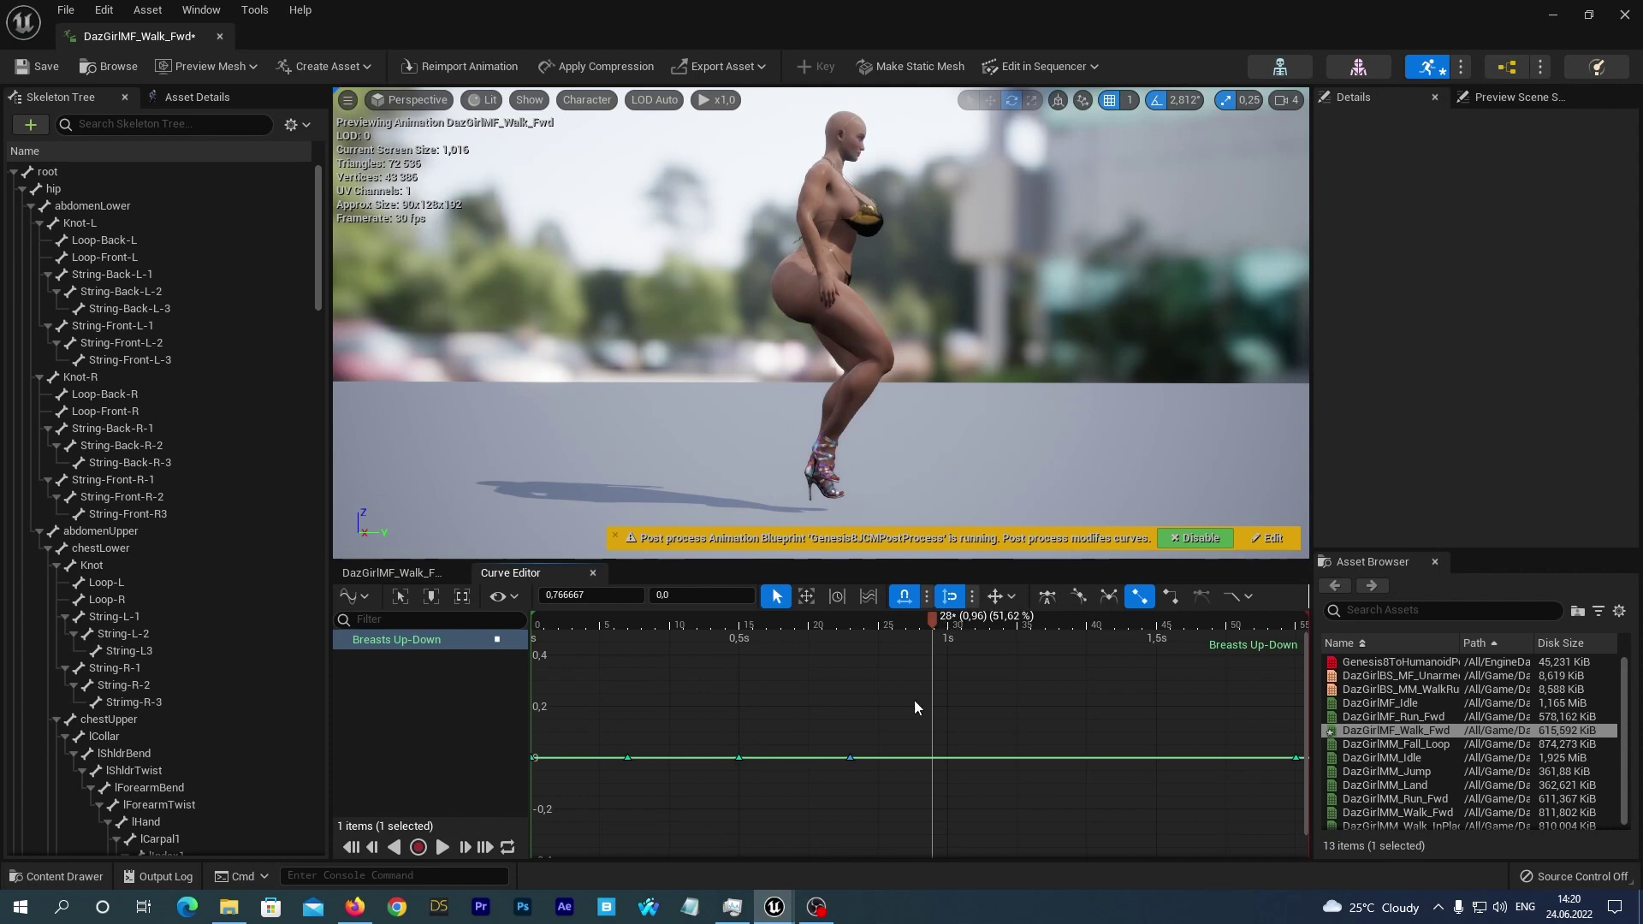
pyautogui.rightClick(934, 759)
pyautogui.click(942, 609)
pyautogui.moveTo(931, 619); pyautogui.dragTo(1055, 752)
pyautogui.rightClick(1055, 758)
pyautogui.click(1064, 609)
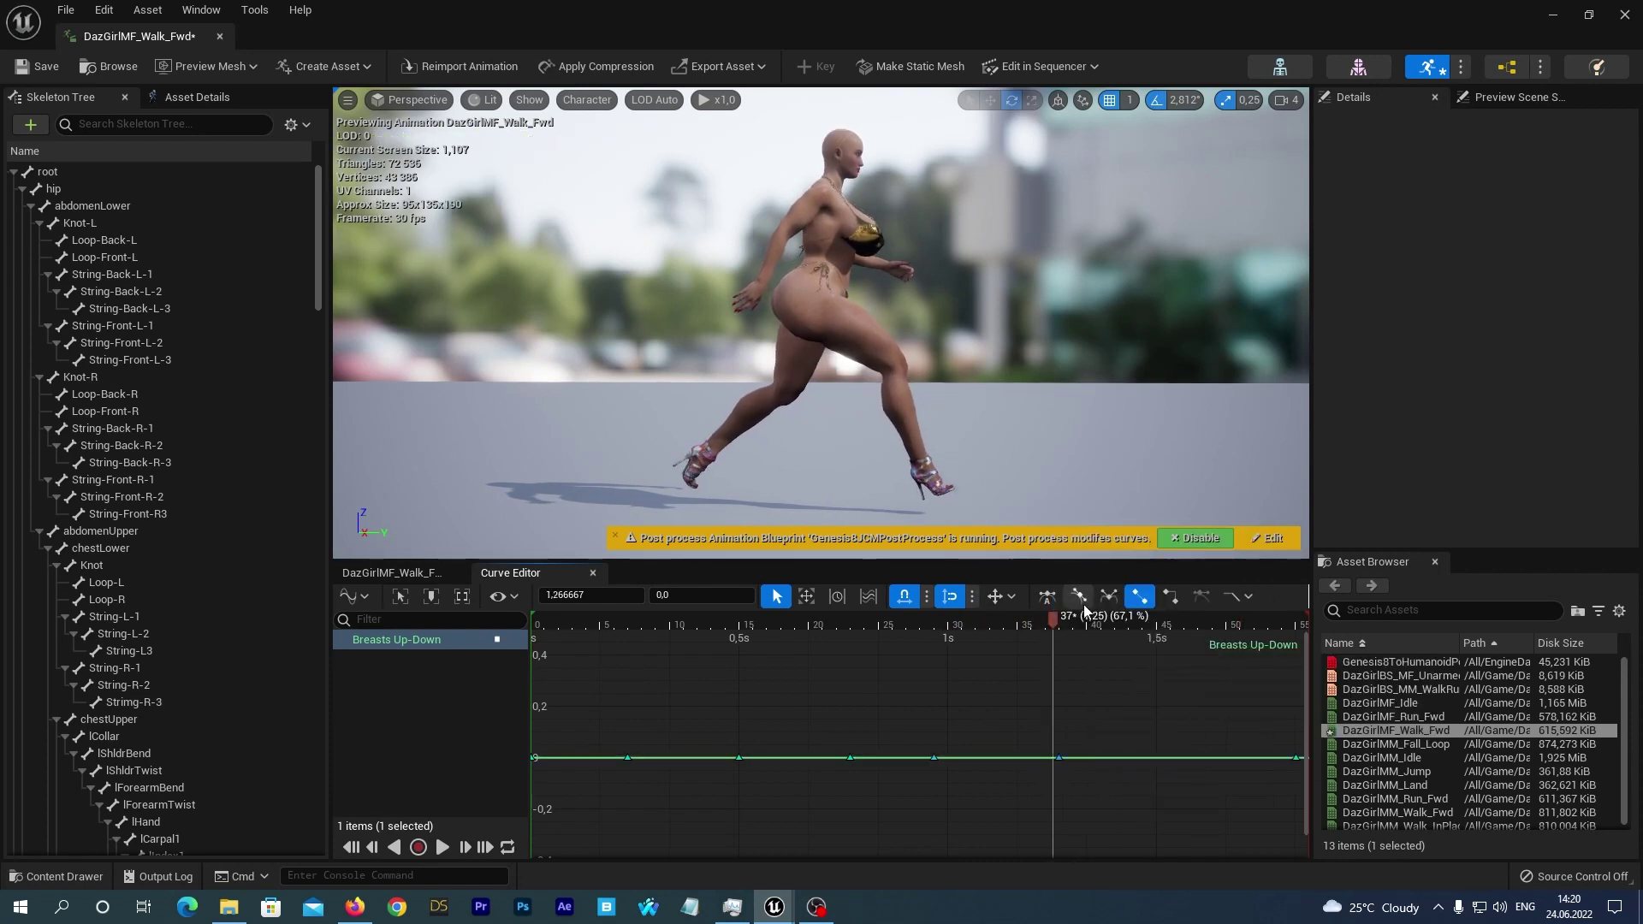
pyautogui.moveTo(1055, 622); pyautogui.dragTo(1136, 640)
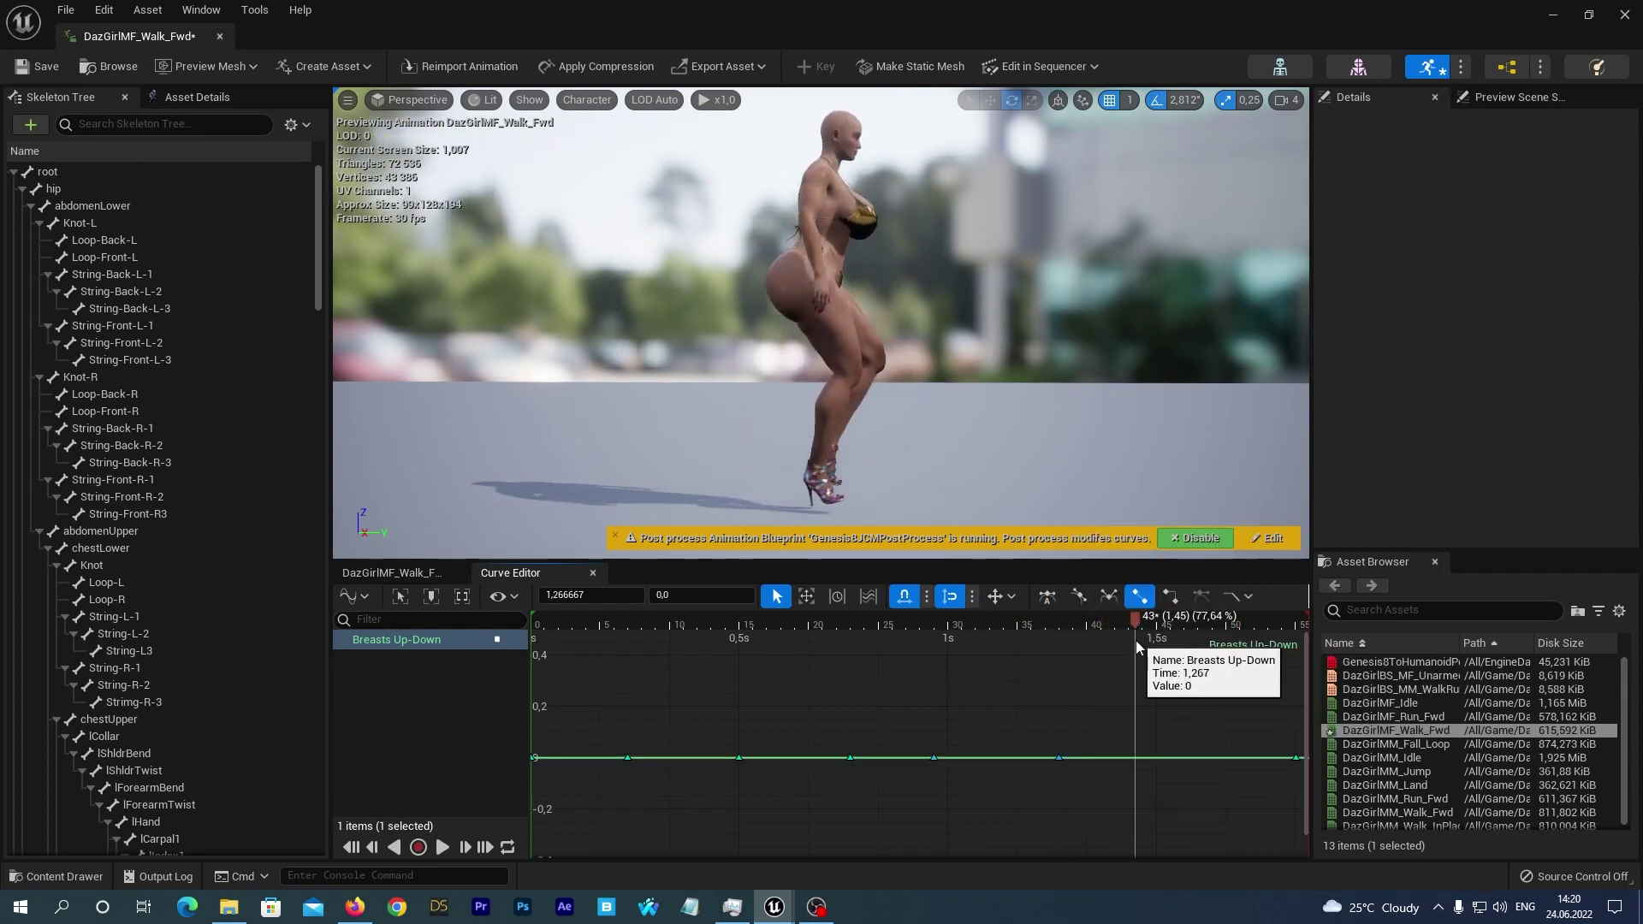
pyautogui.rightClick(1137, 759)
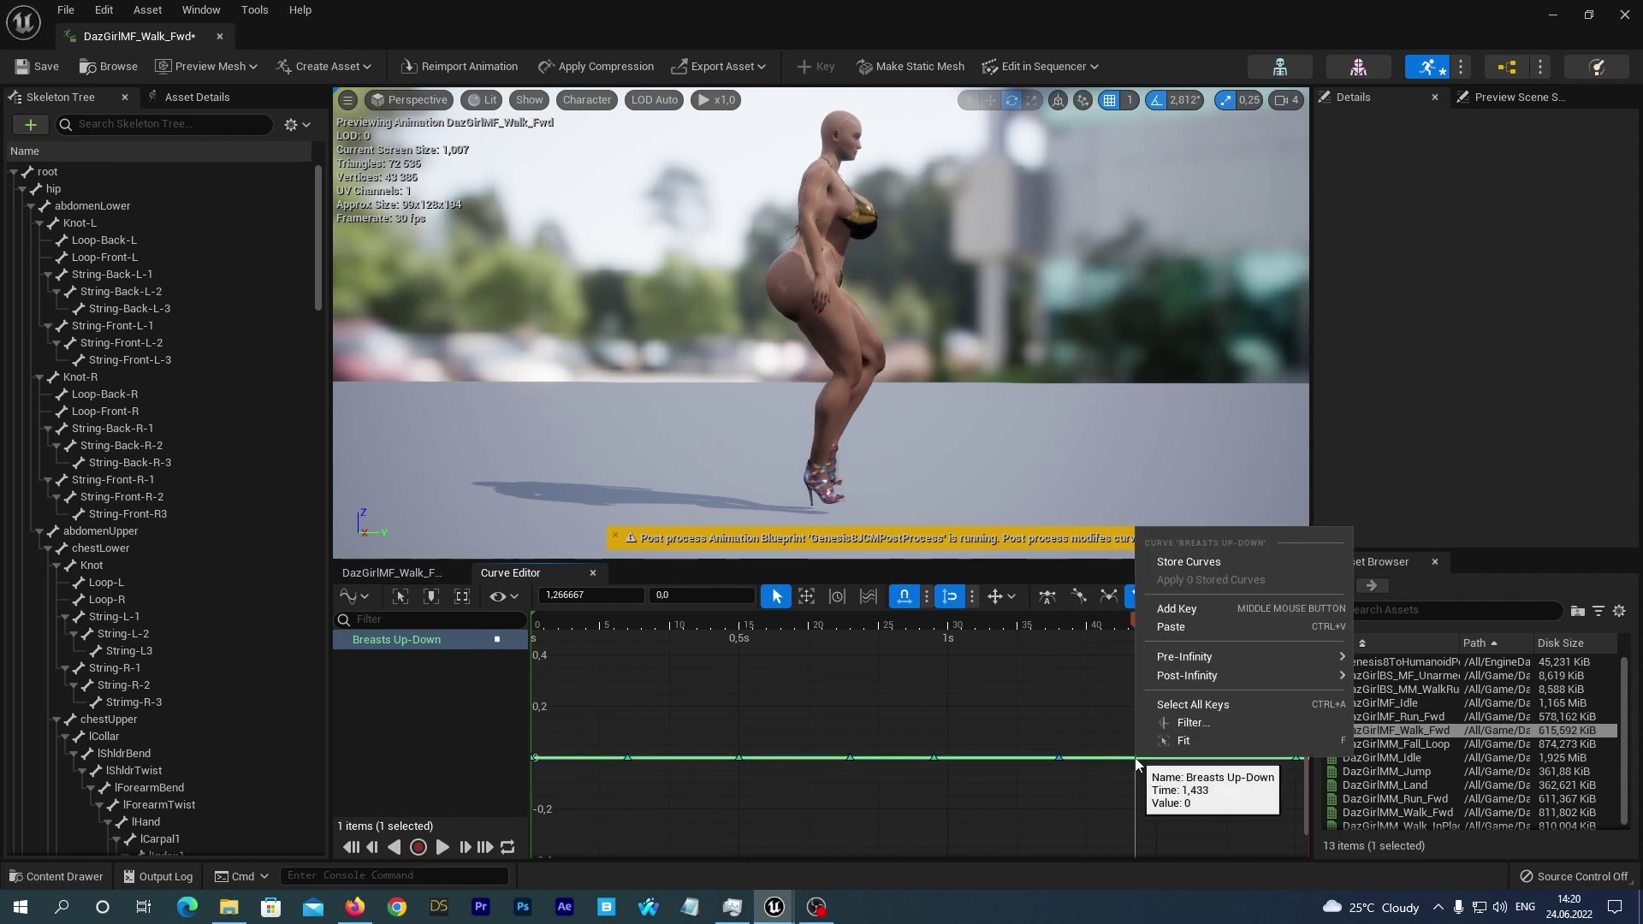
pyautogui.click(1164, 618)
pyautogui.moveTo(1138, 625); pyautogui.dragTo(1231, 646)
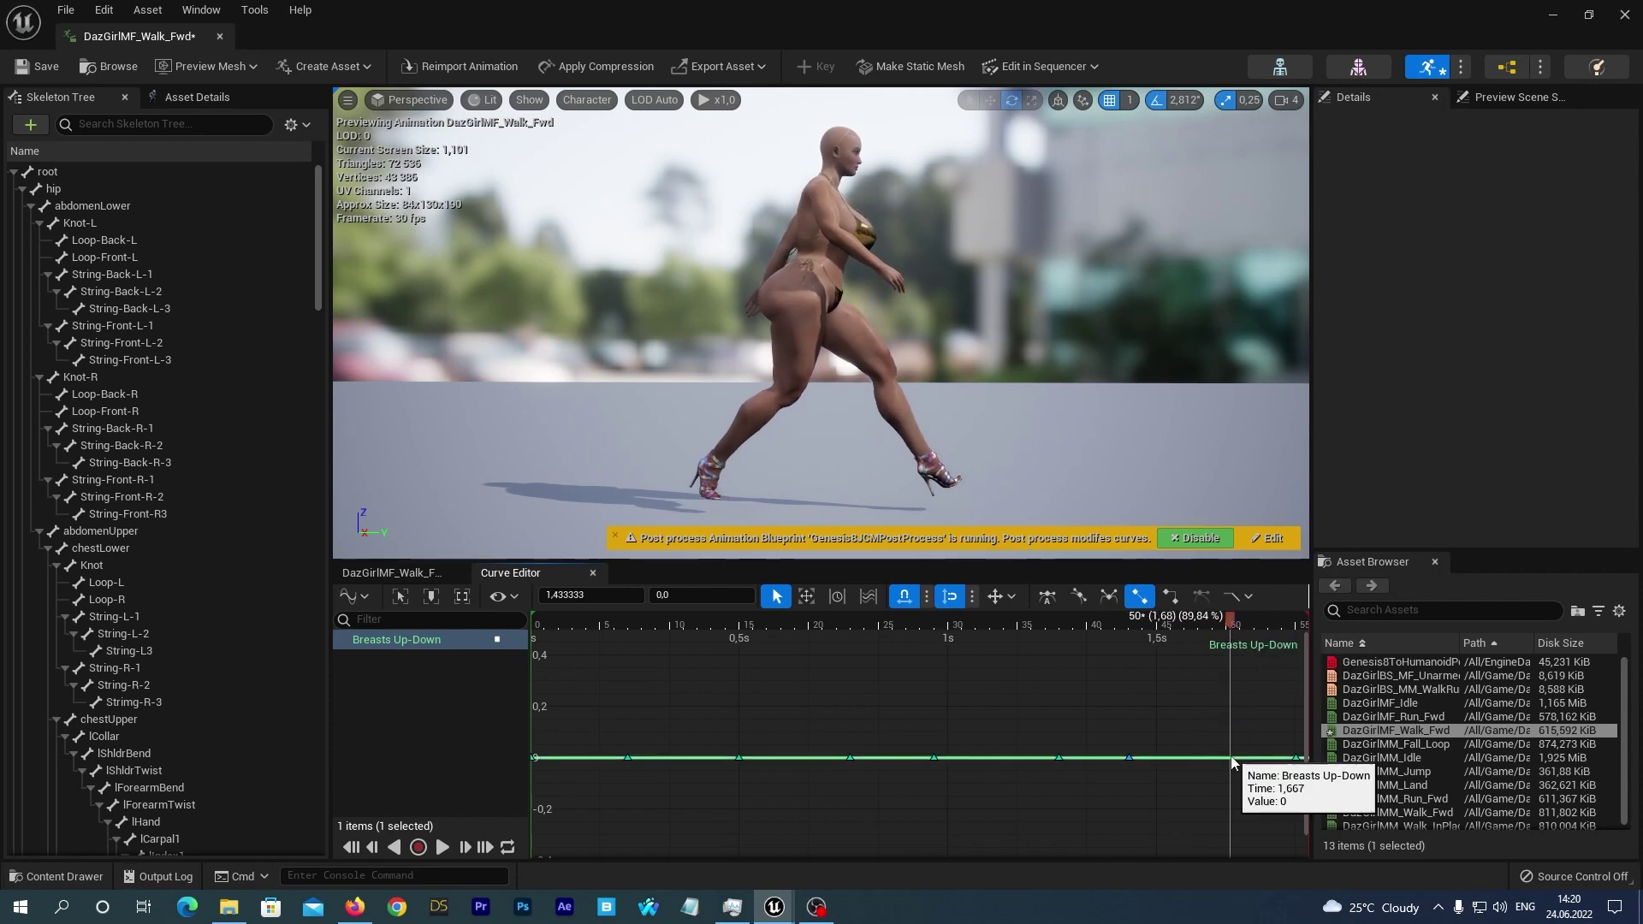
pyautogui.rightClick(1229, 757)
pyautogui.click(1258, 614)
pyautogui.moveTo(1230, 622); pyautogui.dragTo(1294, 643)
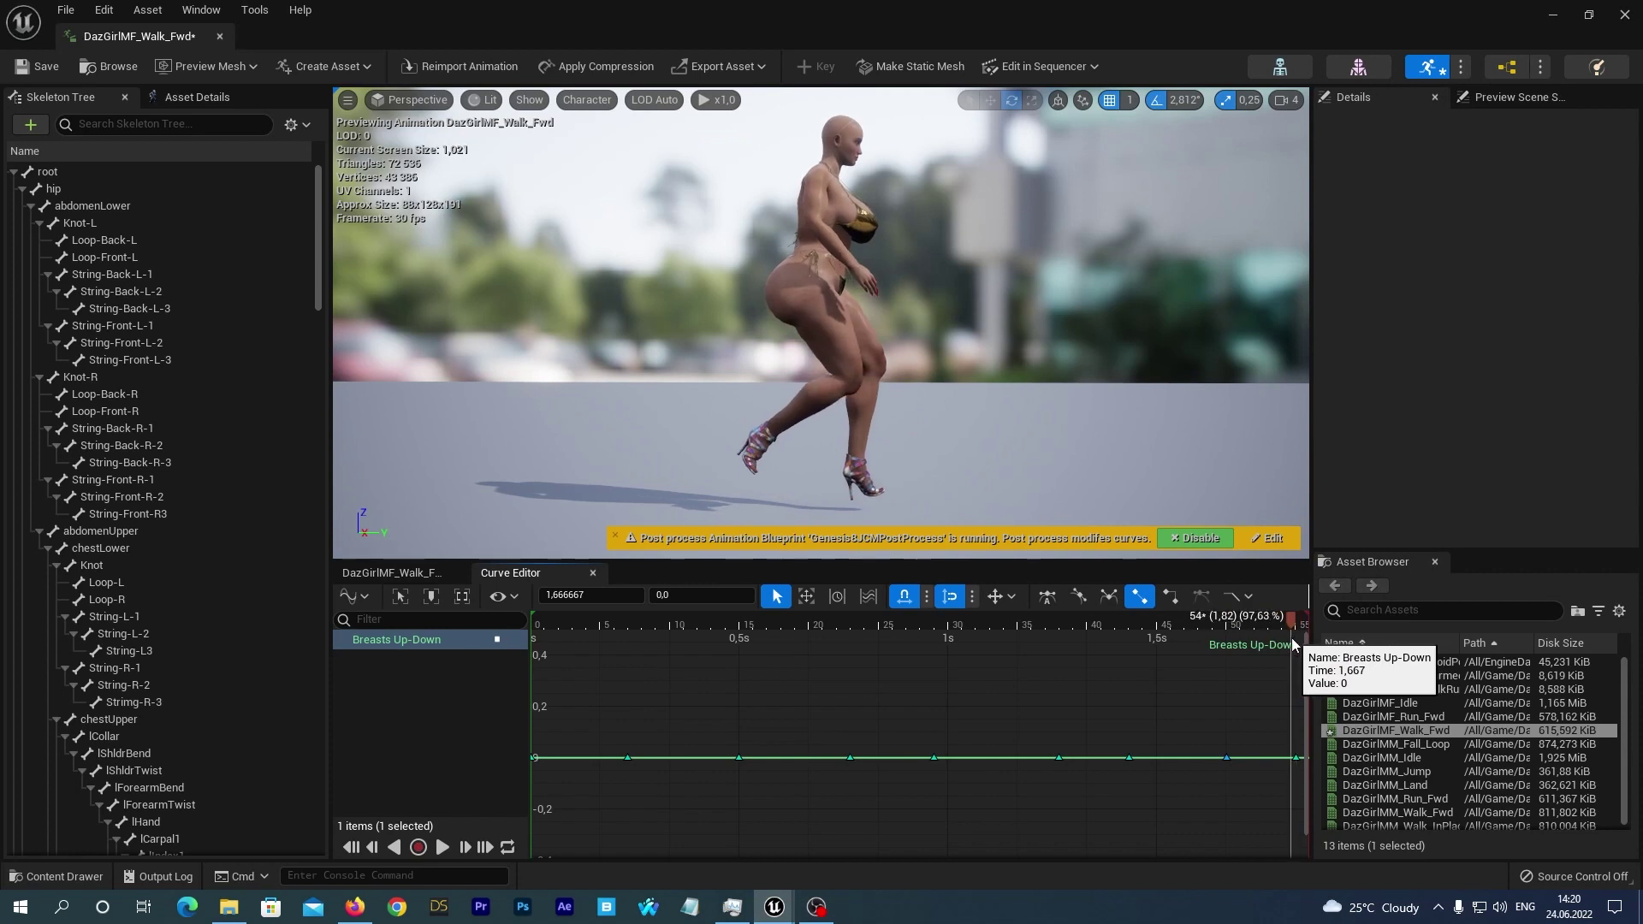
pyautogui.click(1297, 758)
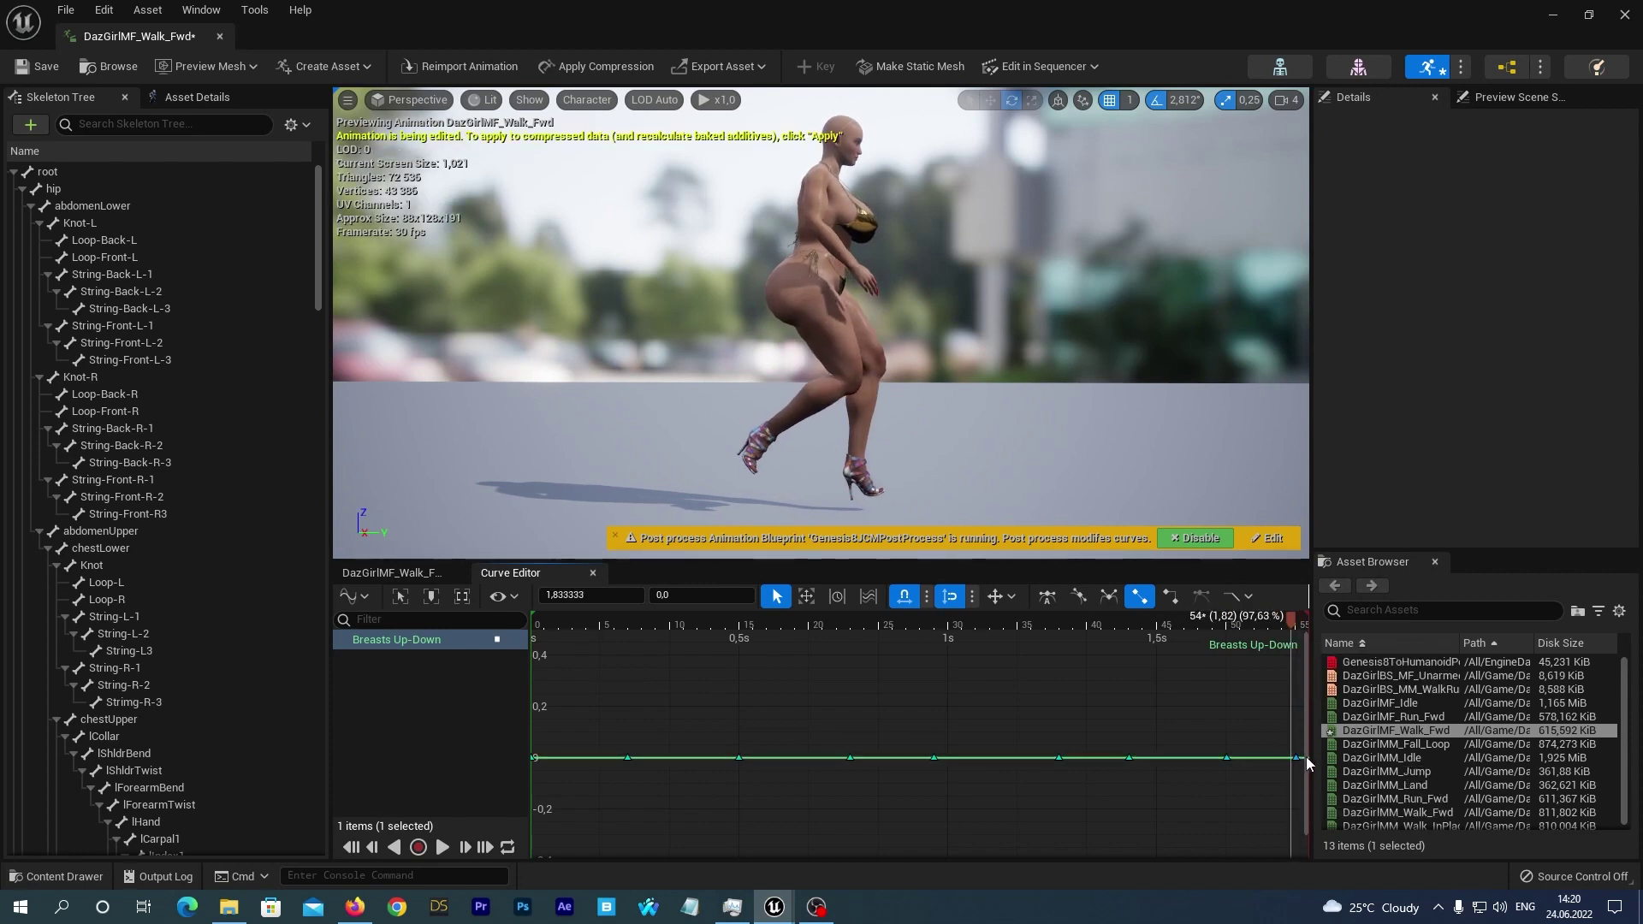
pyautogui.moveTo(1291, 621); pyautogui.dragTo(647, 650)
# - Give all Breasts Up-Down keys Auto tangents, then deselect them
pyautogui.rightClick(685, 677)
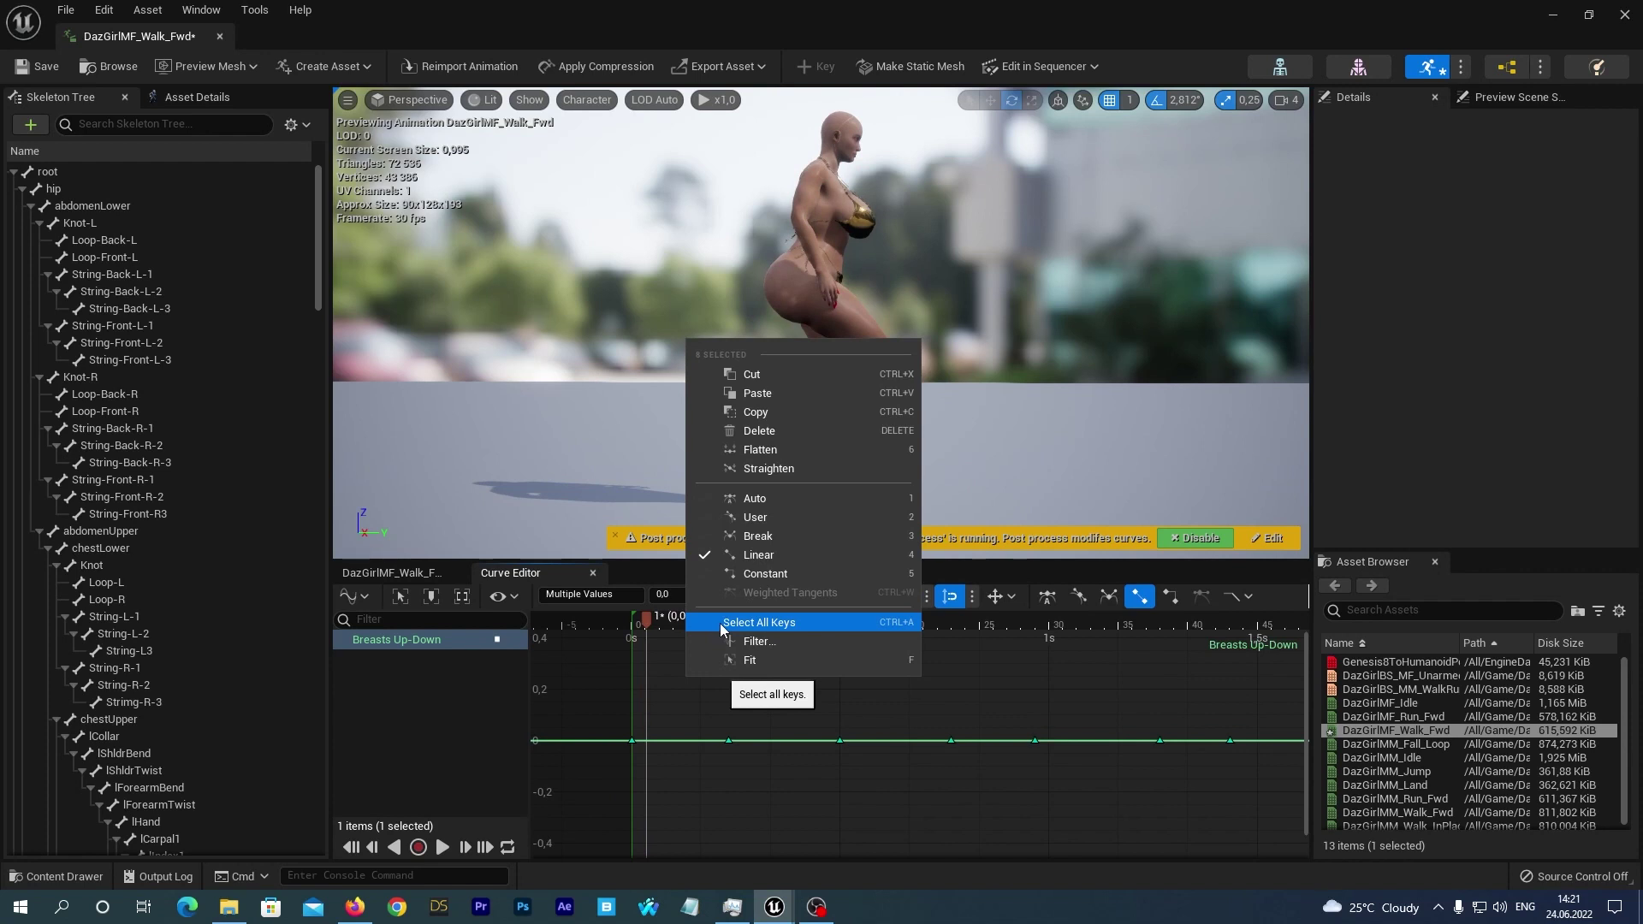
pyautogui.click(720, 623)
pyautogui.rightClick(691, 687)
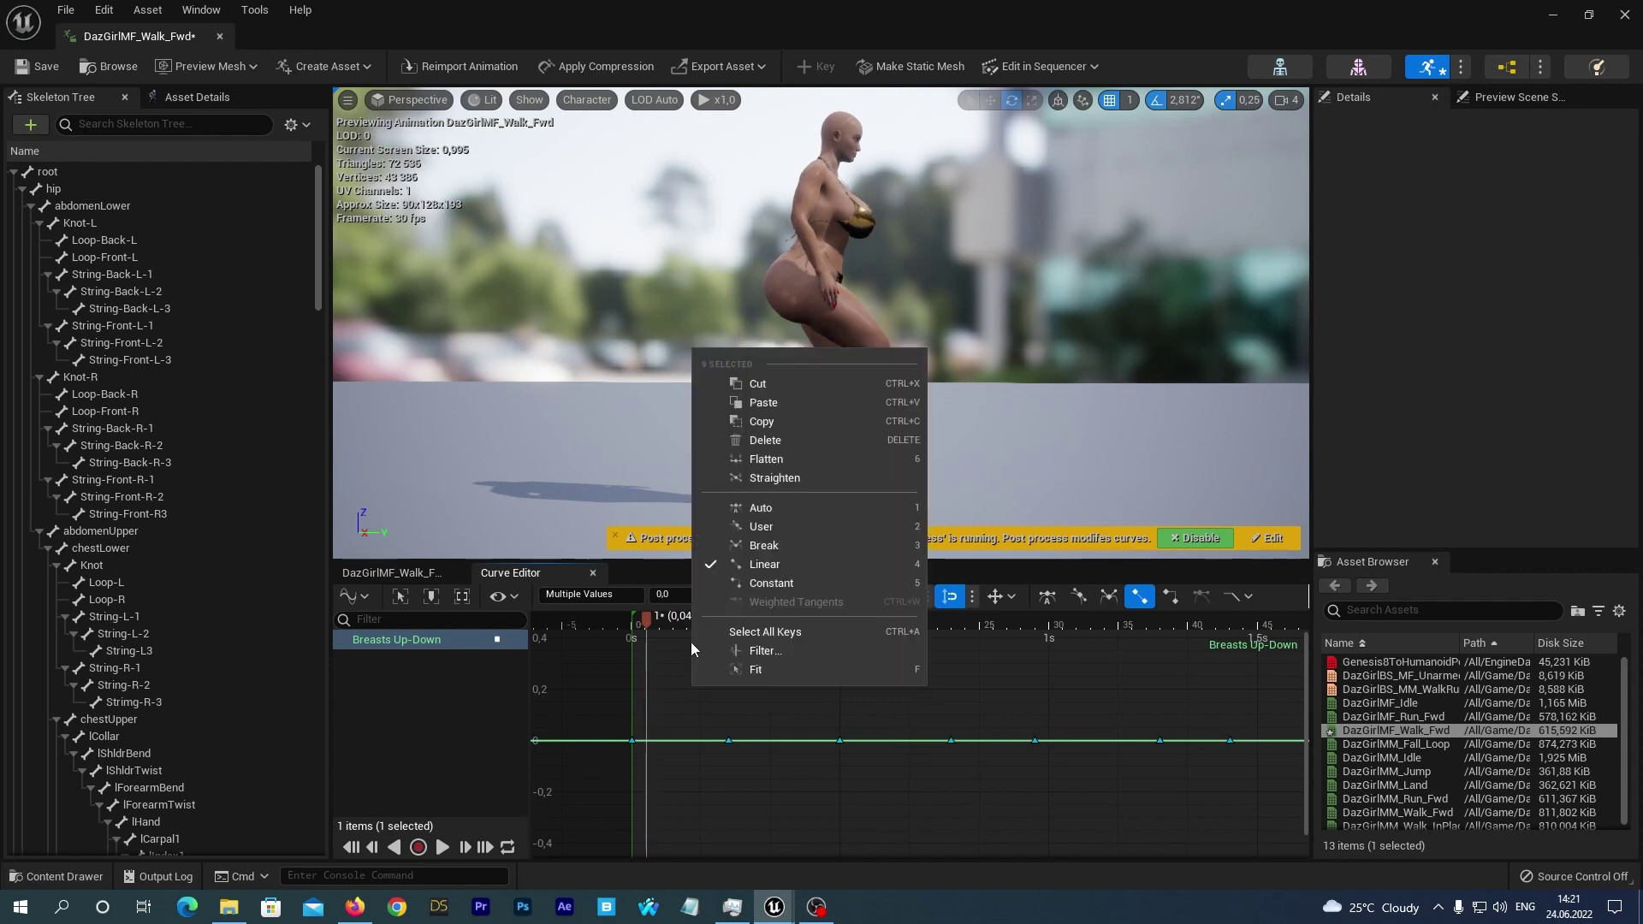
pyautogui.click(744, 511)
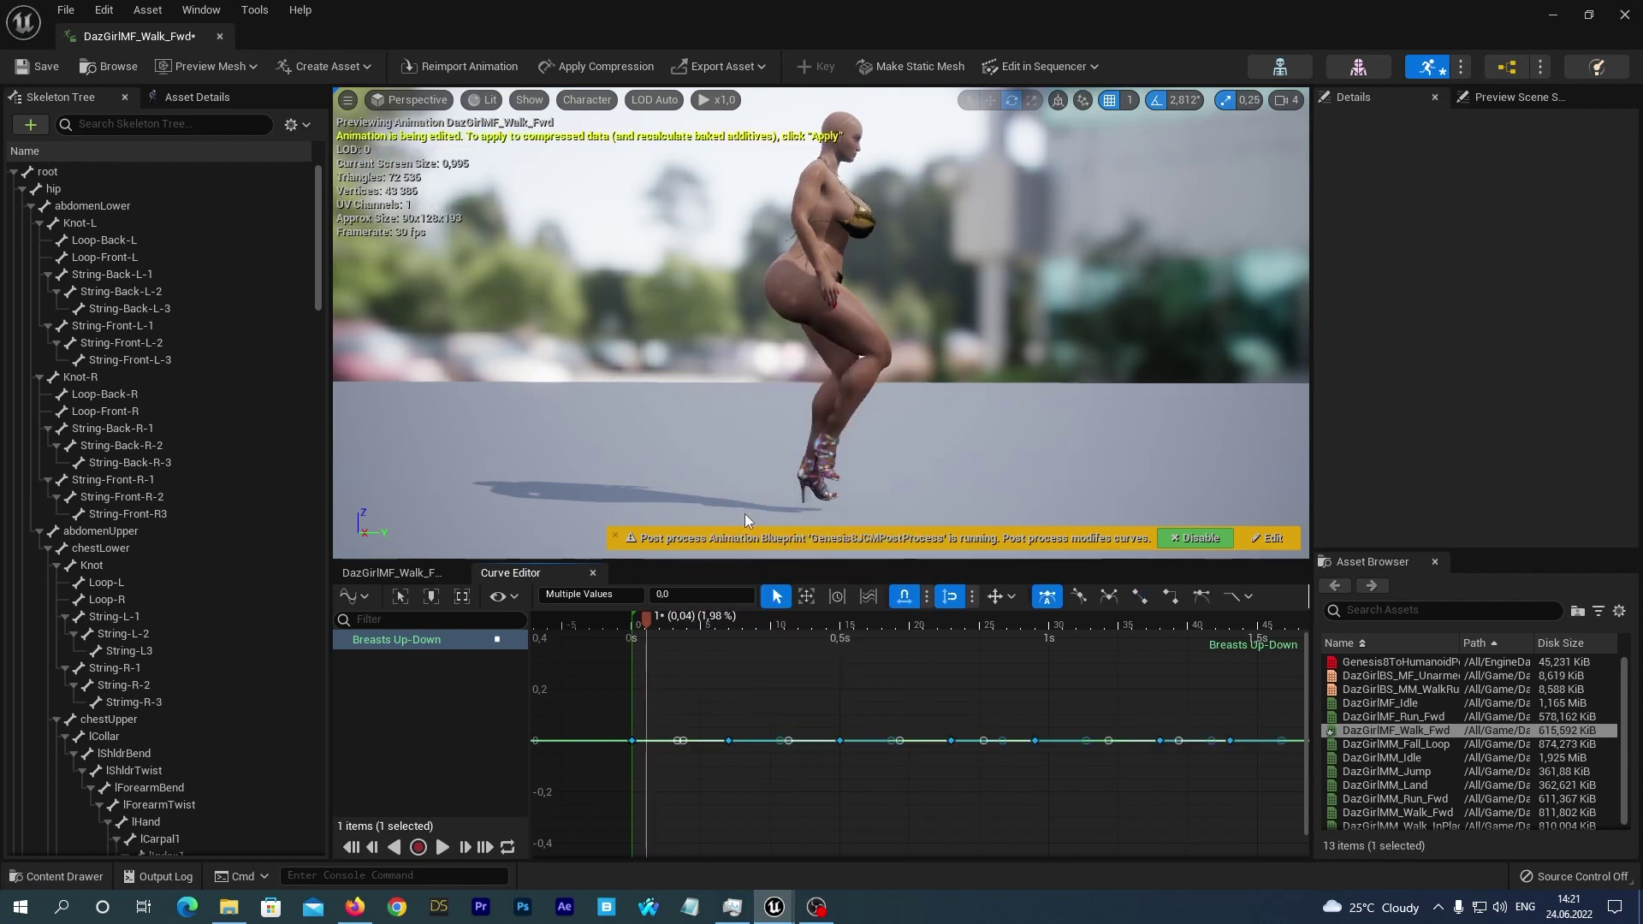
pyautogui.click(696, 661)
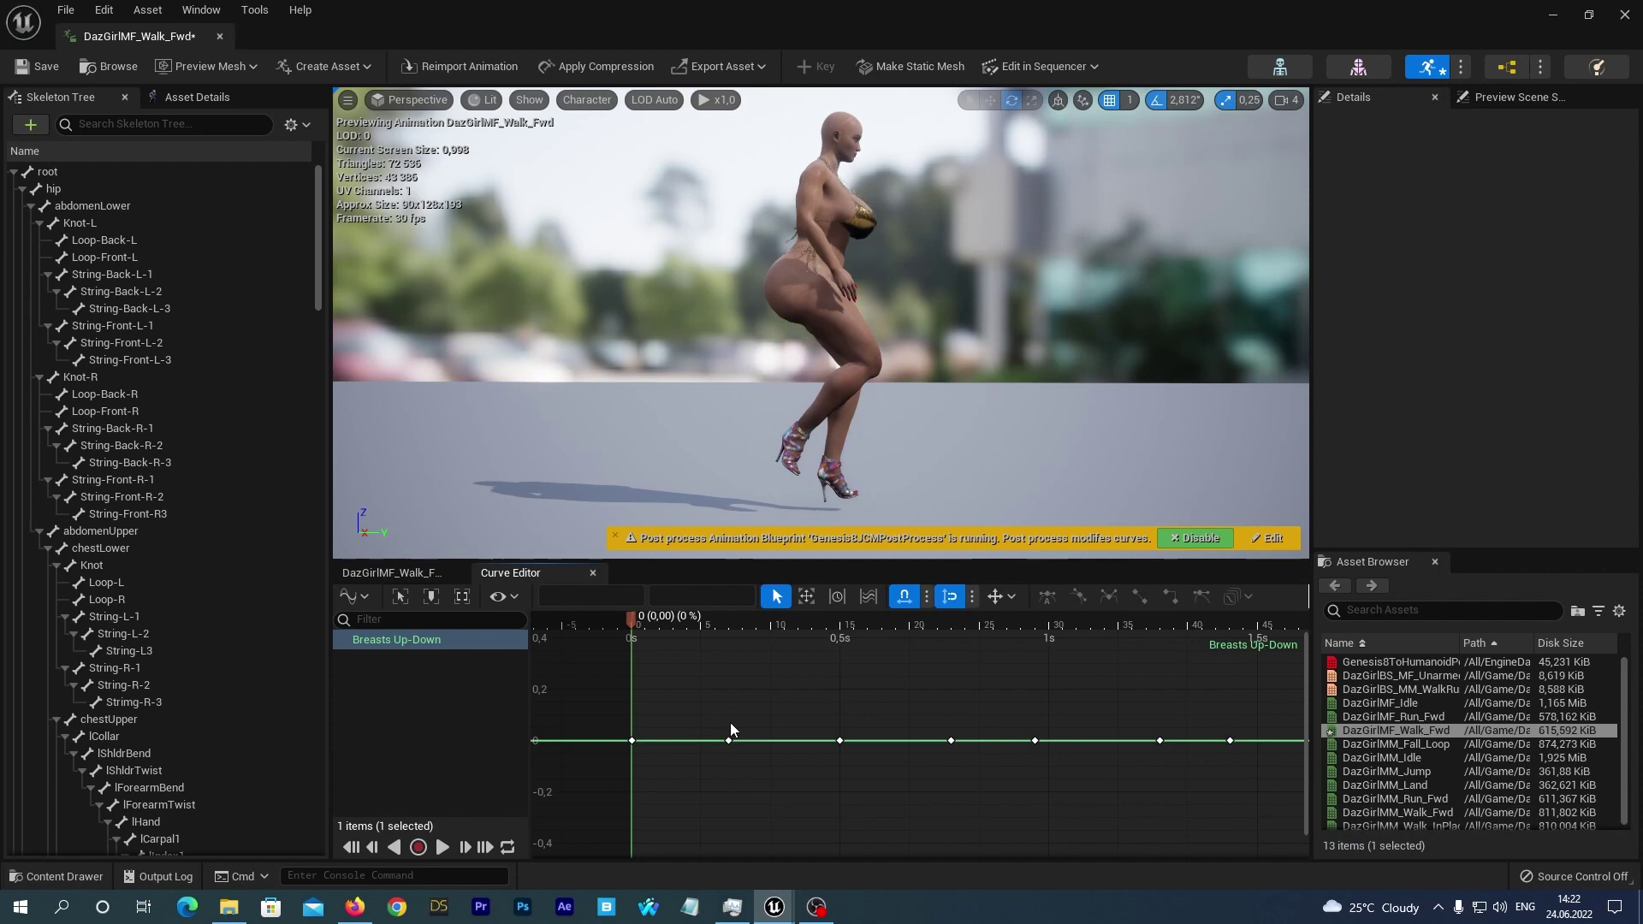
# - Raise the 0.233 s key to 0.7 and set the 0.767 s key to 0.6
pyautogui.moveTo(729, 739); pyautogui.dragTo(758, 588)
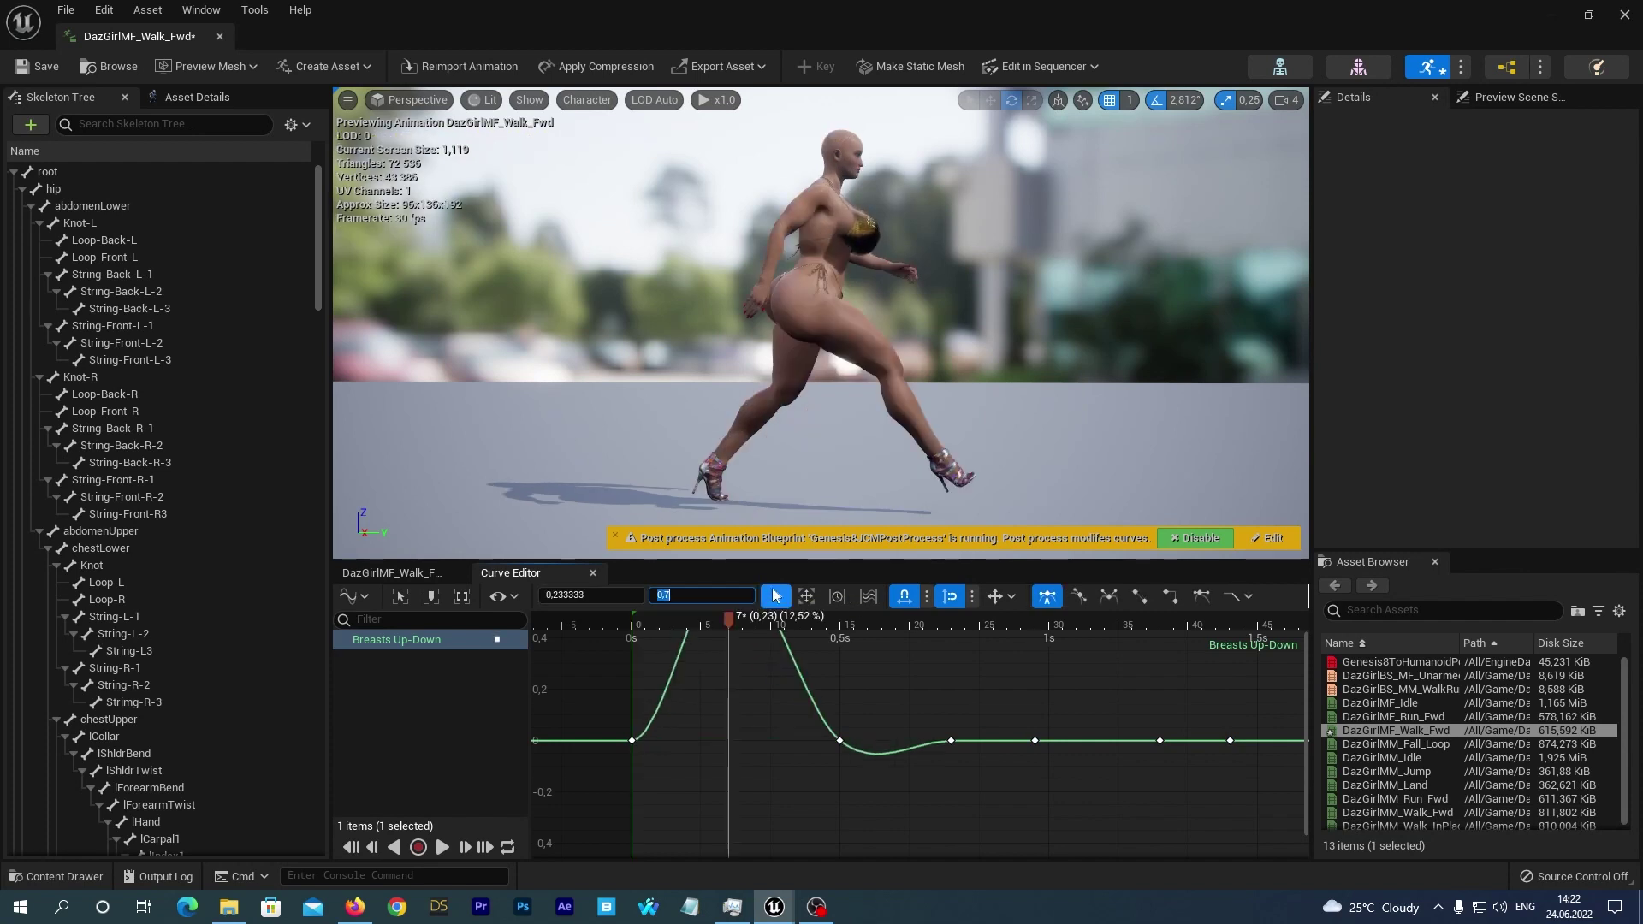
pyautogui.moveTo(728, 624); pyautogui.dragTo(927, 636)
pyautogui.click(952, 740)
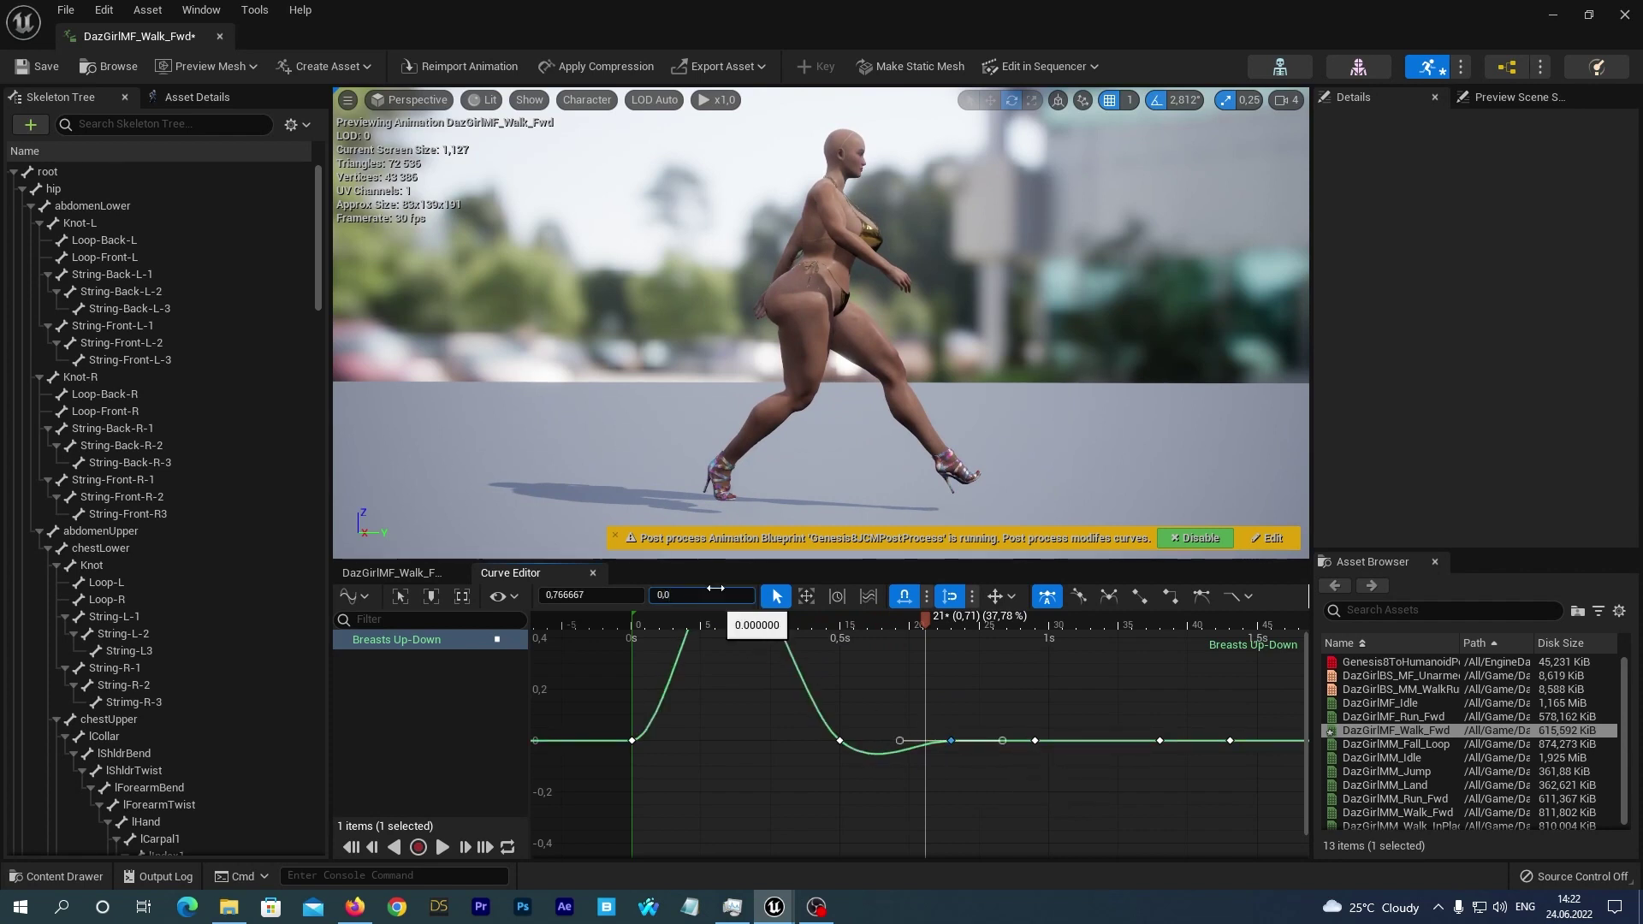
pyautogui.write('.6')
pyautogui.press('Return')
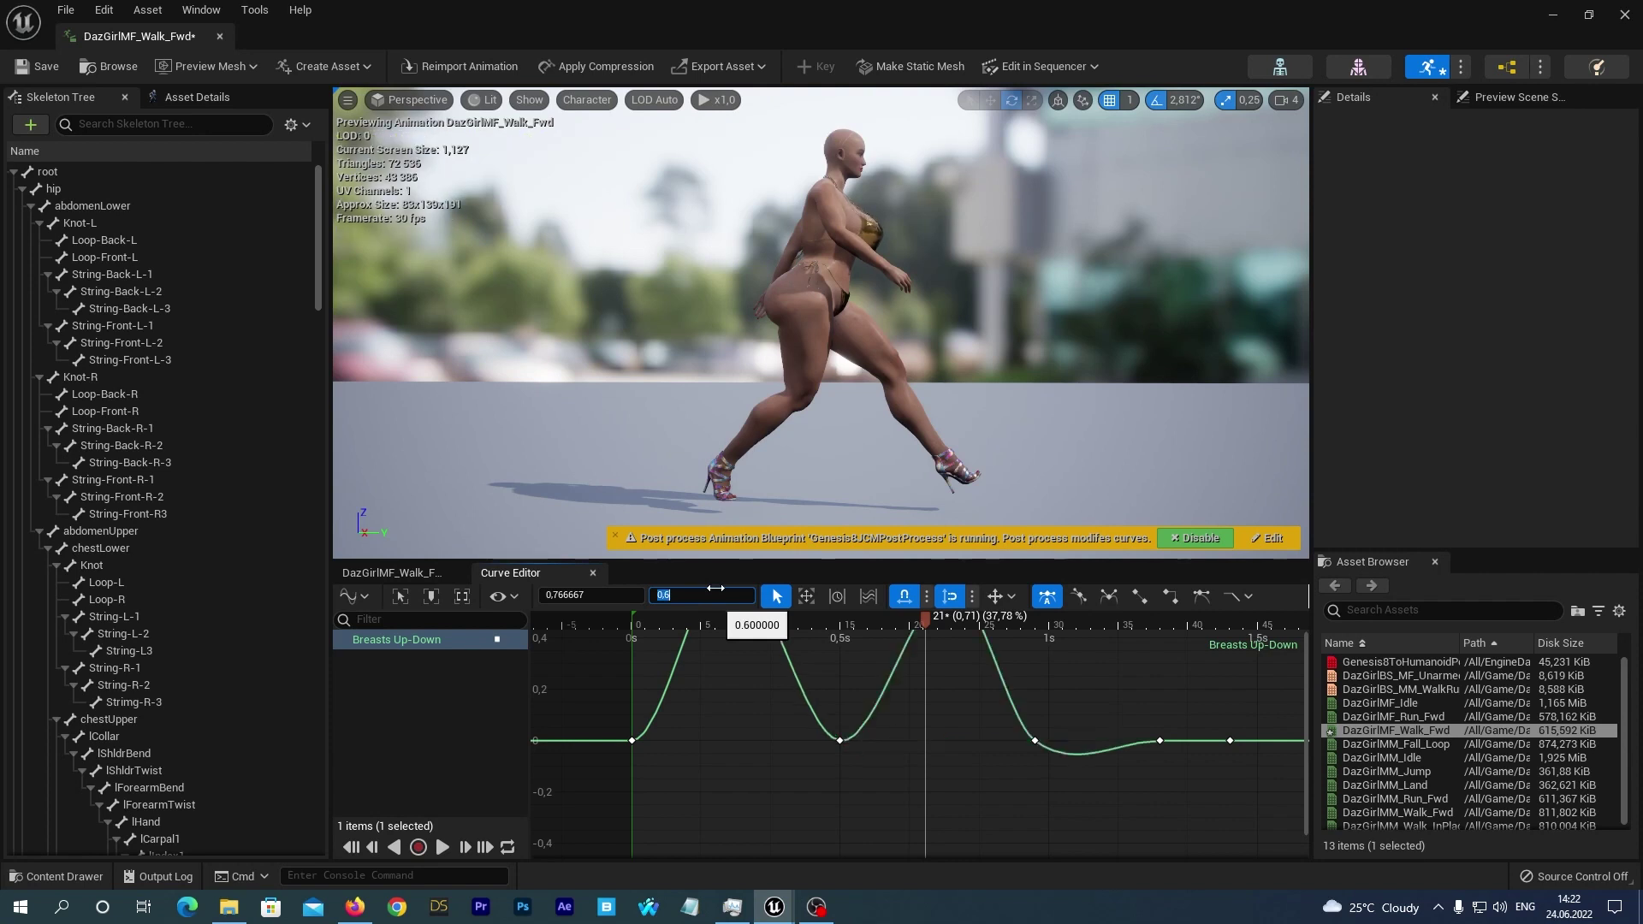
# - Set the 1.267 s key to 0.65 and the 1.667 s key to 0.7
pyautogui.click(1160, 741)
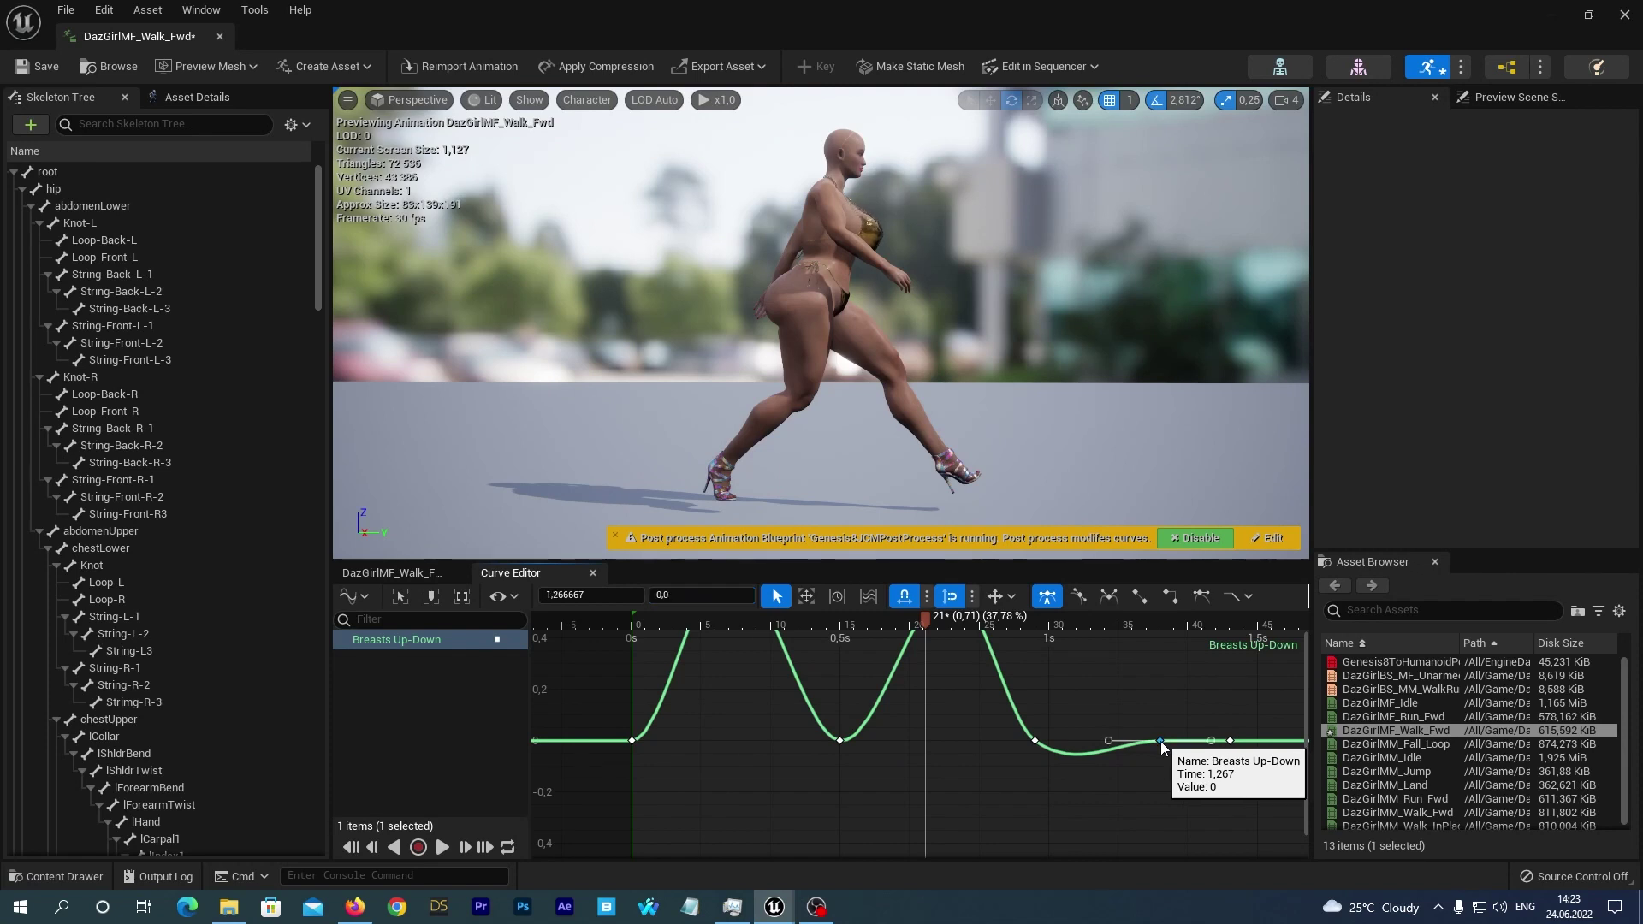
pyautogui.click(1159, 623)
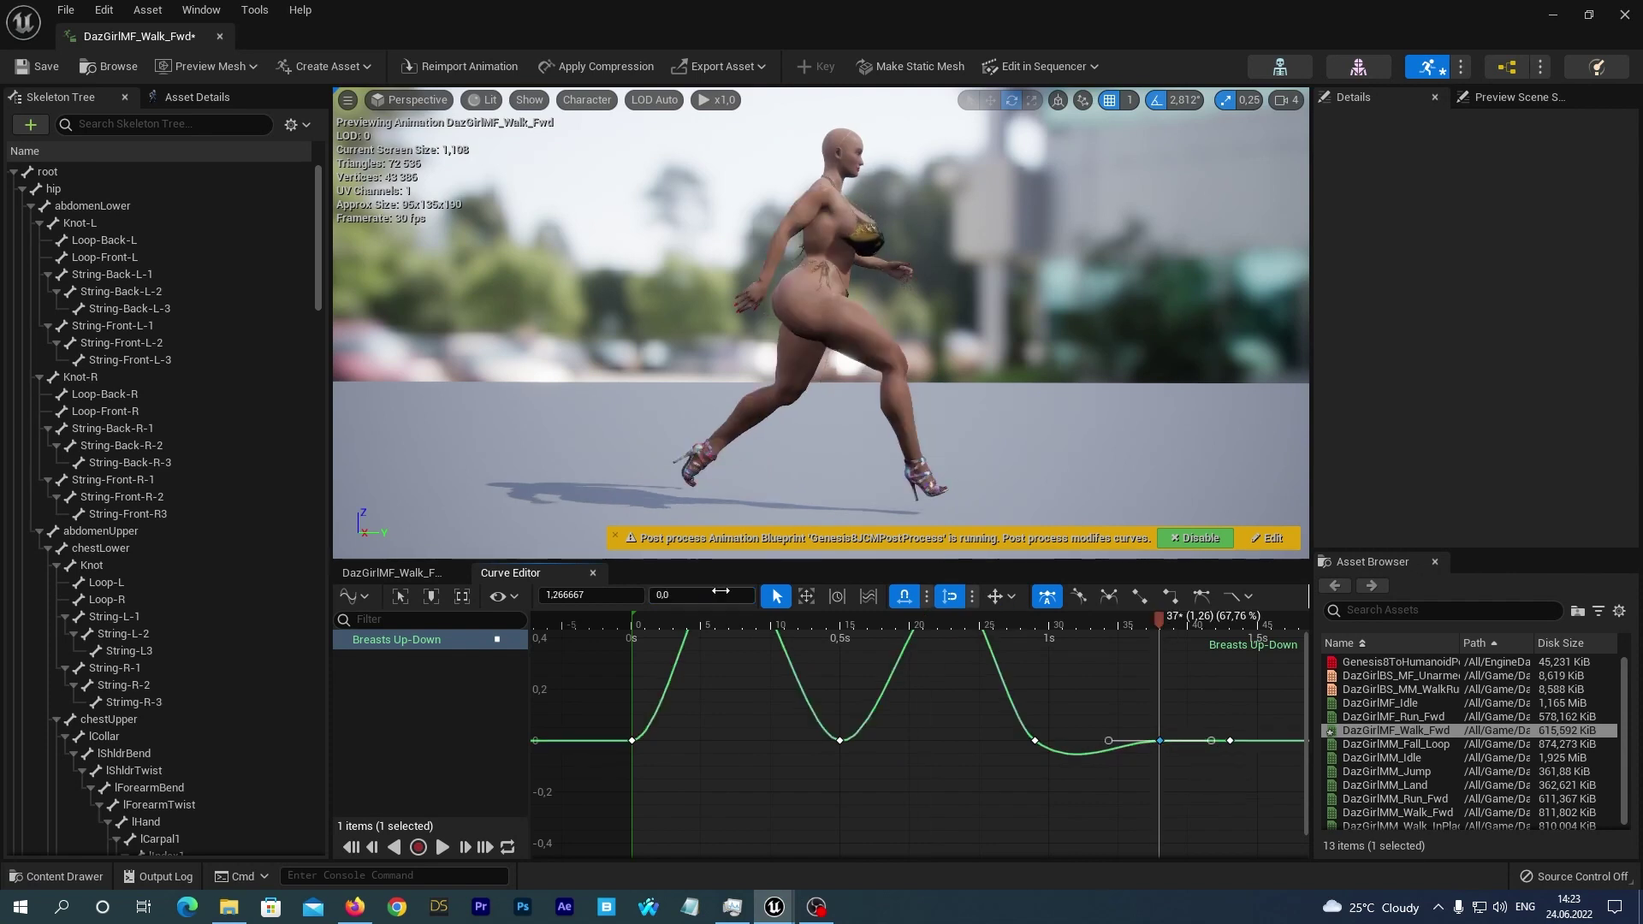
pyautogui.press('BackSpace')
pyautogui.write('65')
pyautogui.press('Return')
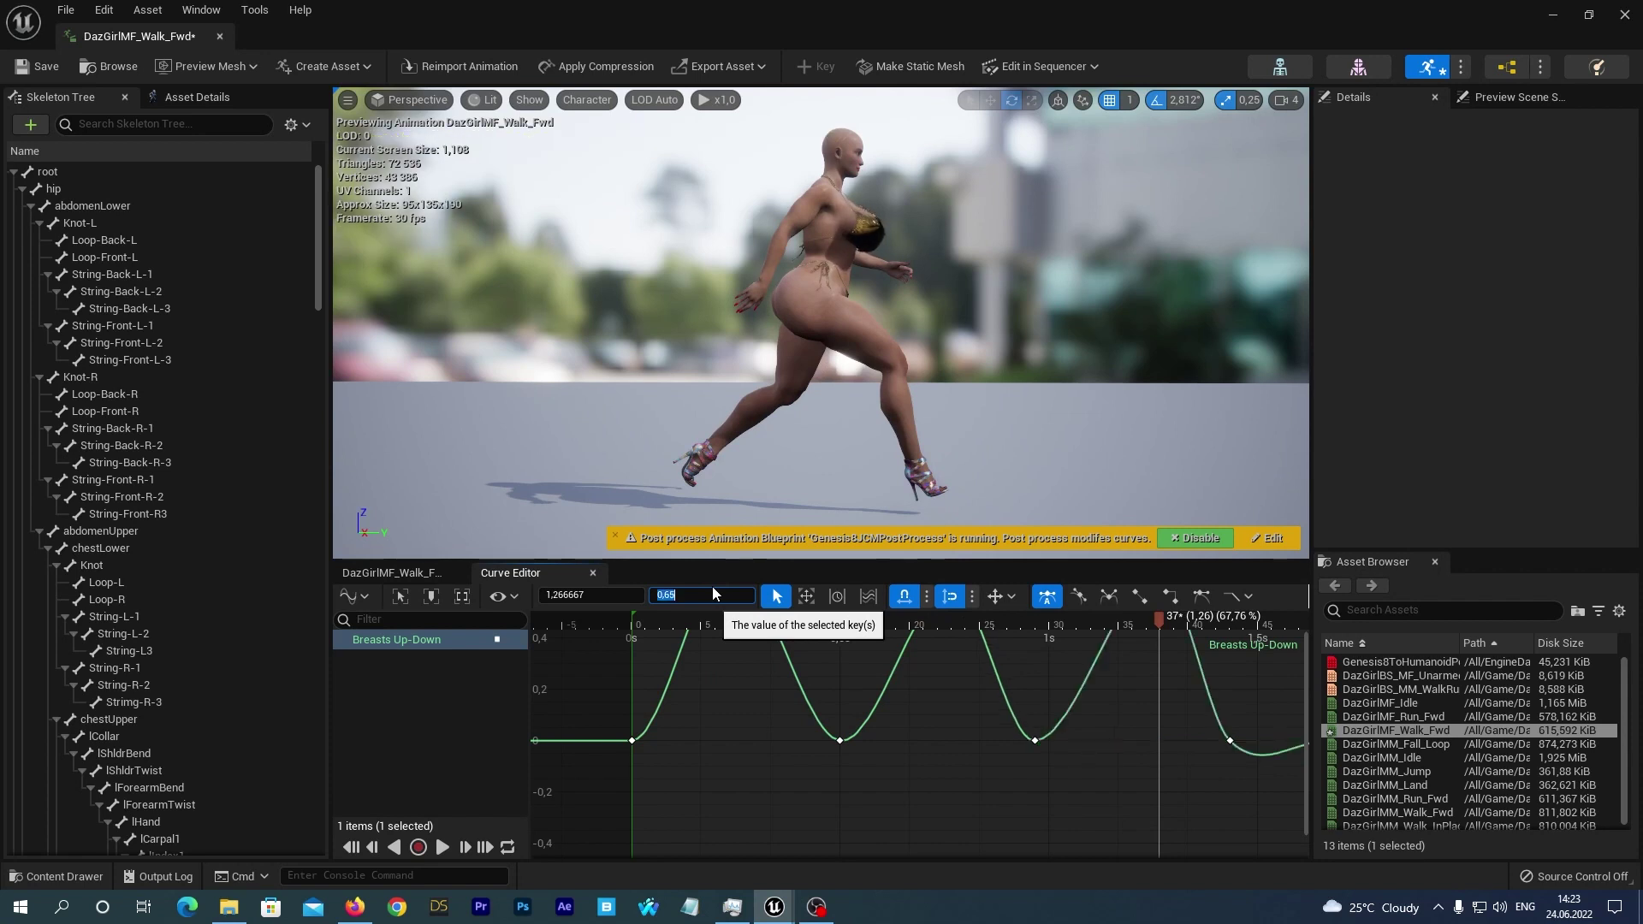
pyautogui.moveTo(1127, 768); pyautogui.dragTo(793, 806, button='right')
pyautogui.moveTo(989, 780)
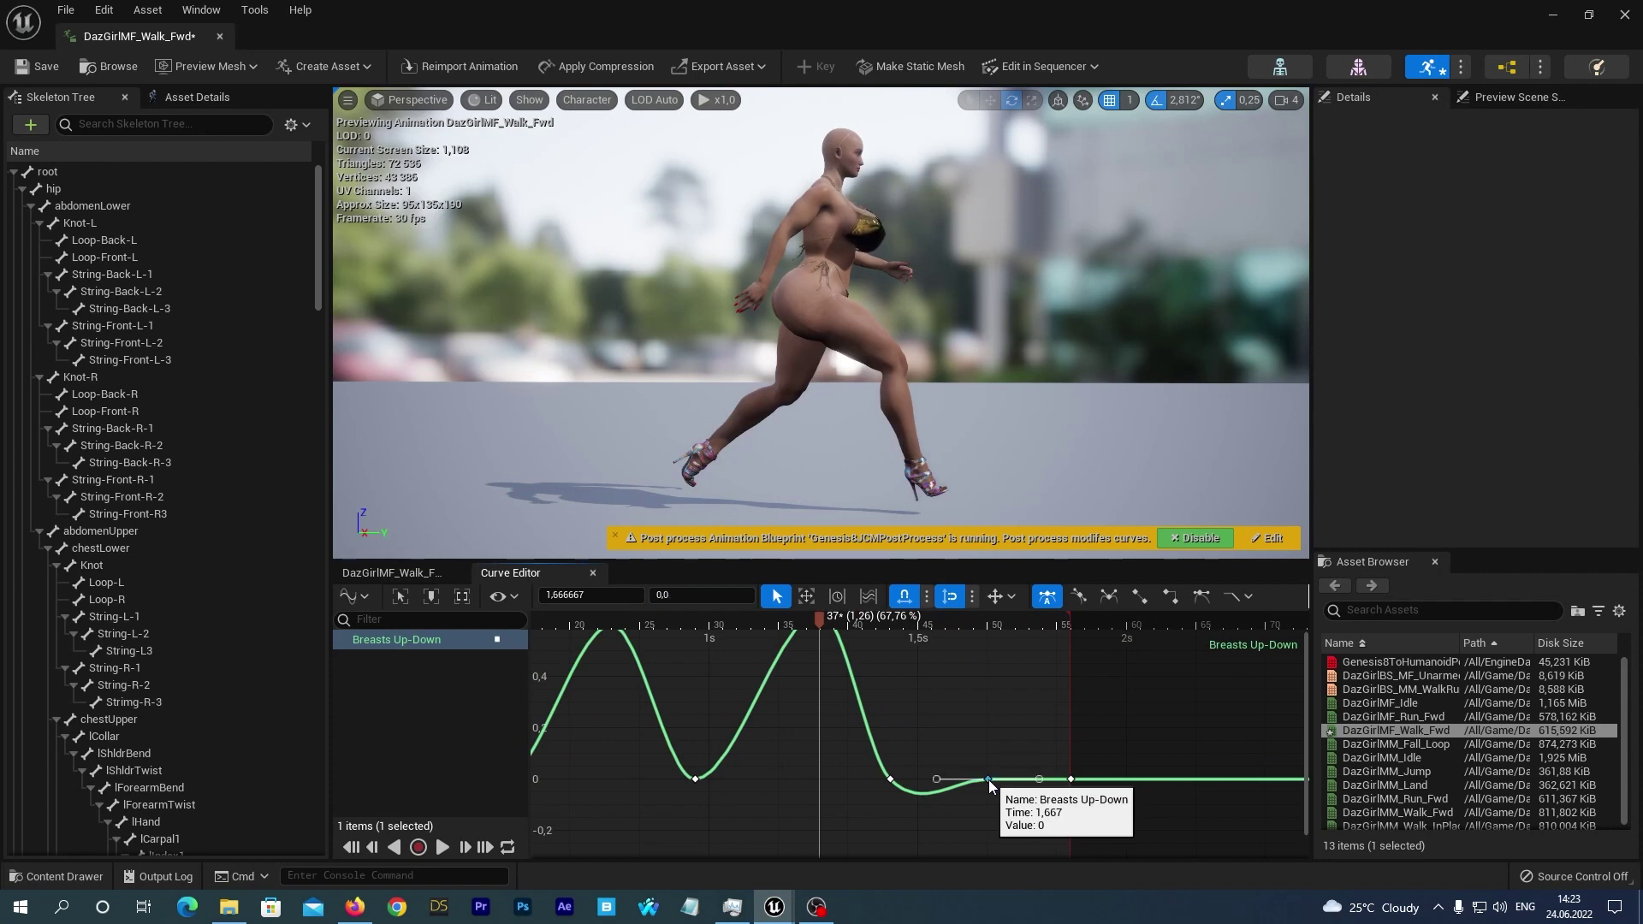
pyautogui.press('Return')
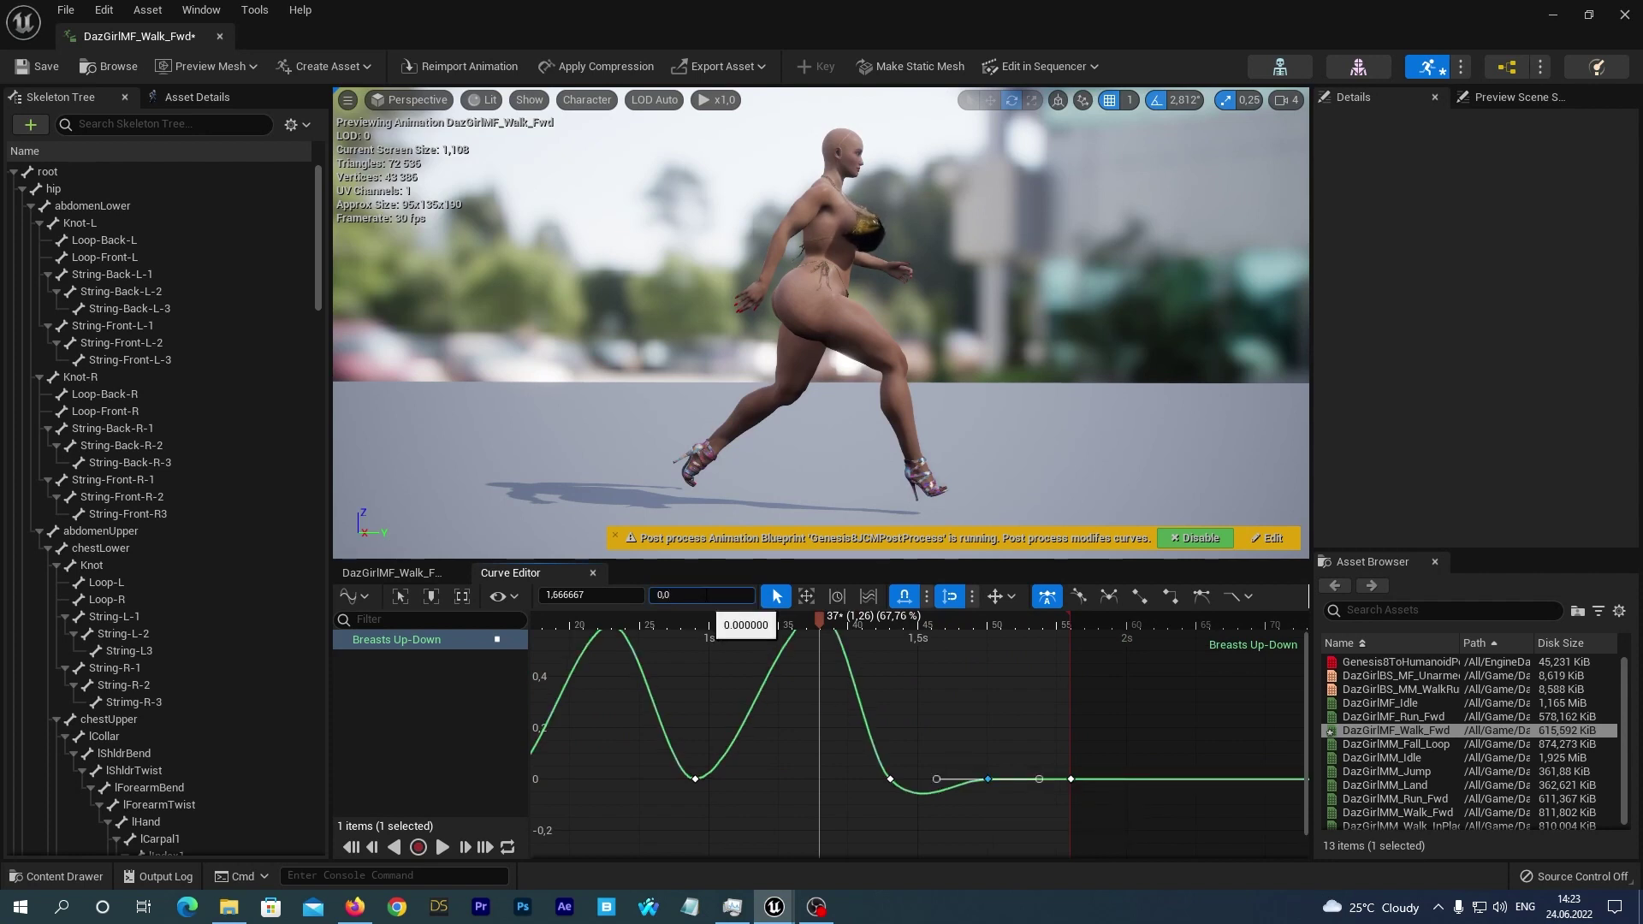
pyautogui.write(',7')
pyautogui.press('Return')
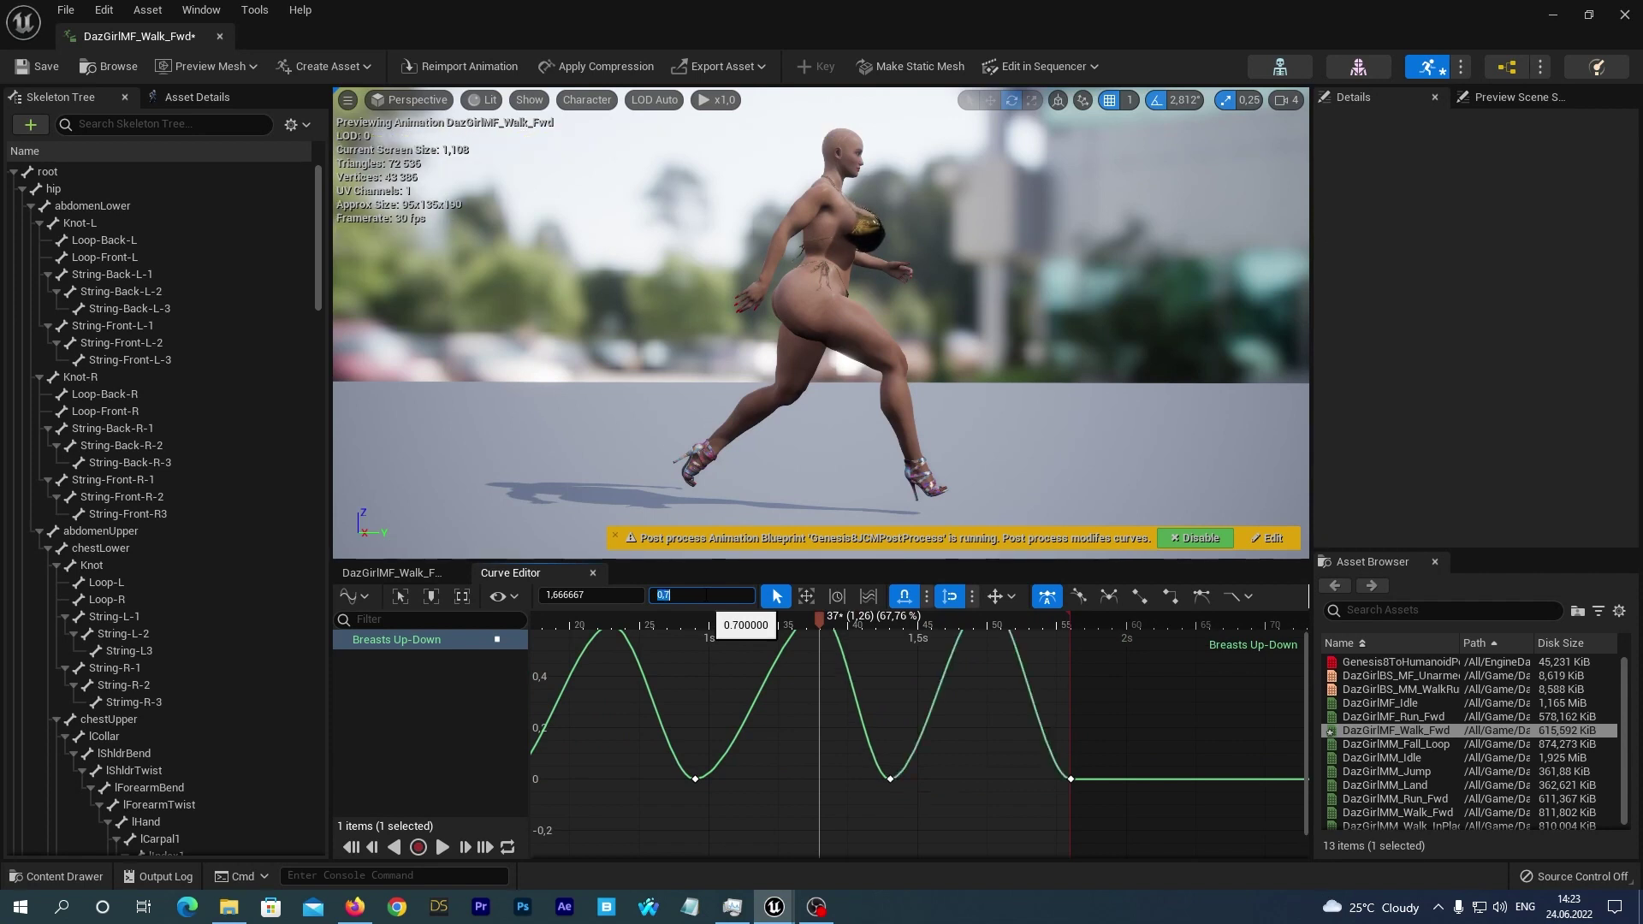
pyautogui.click(824, 620)
pyautogui.moveTo(824, 620); pyautogui.dragTo(973, 621)
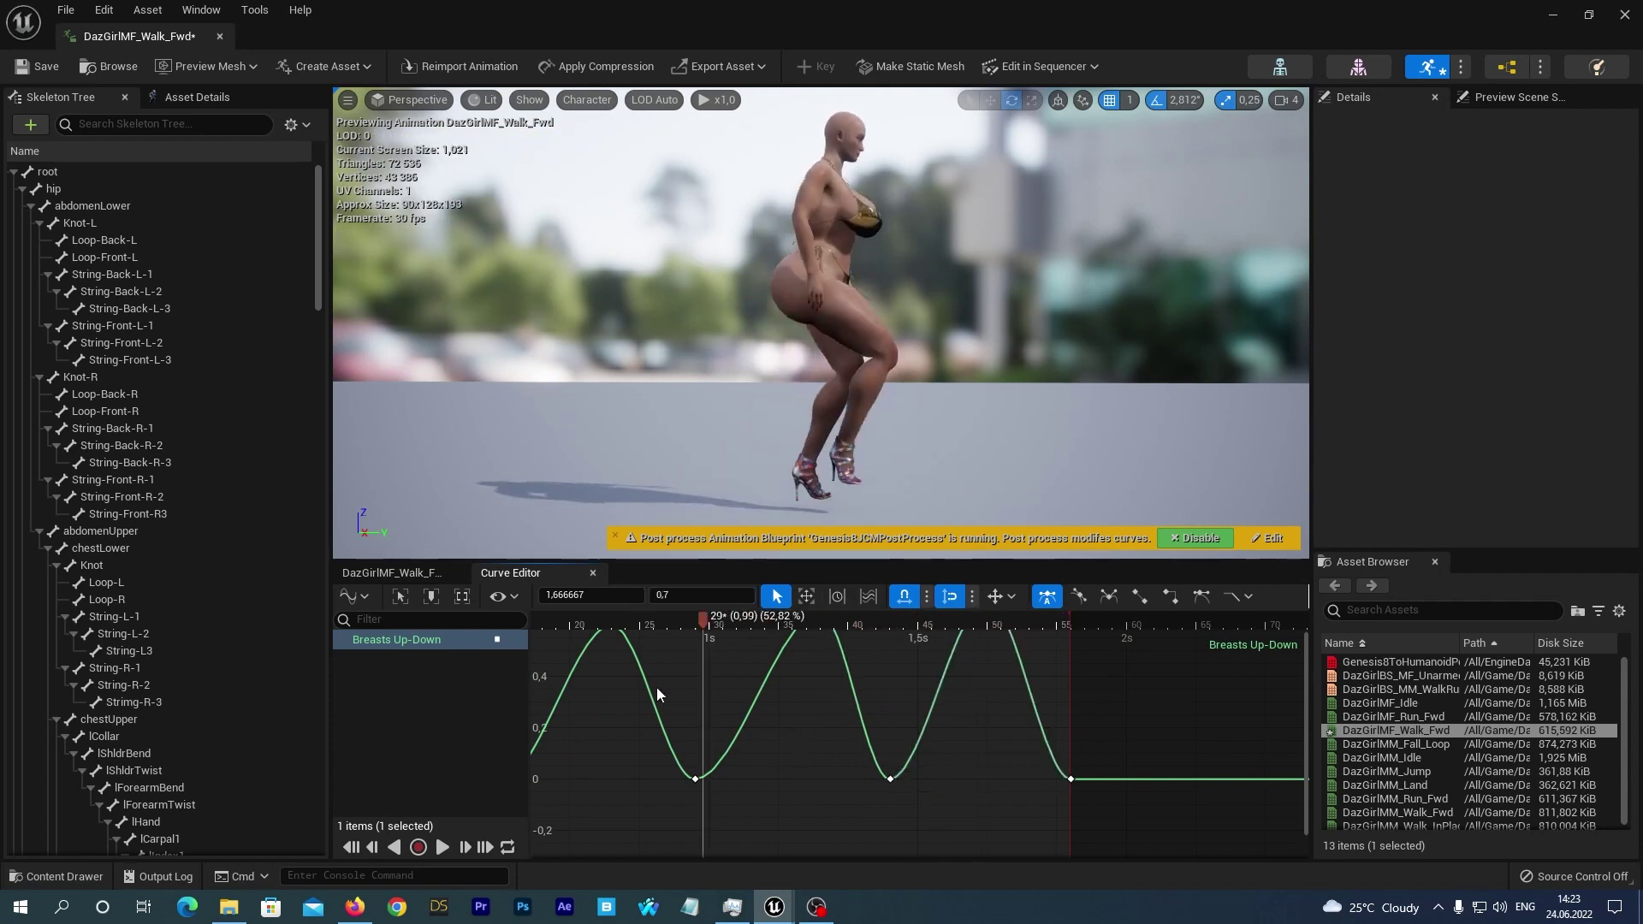
# - Play the walk and orbit the preview to review the breast bounce
pyautogui.click(443, 847)
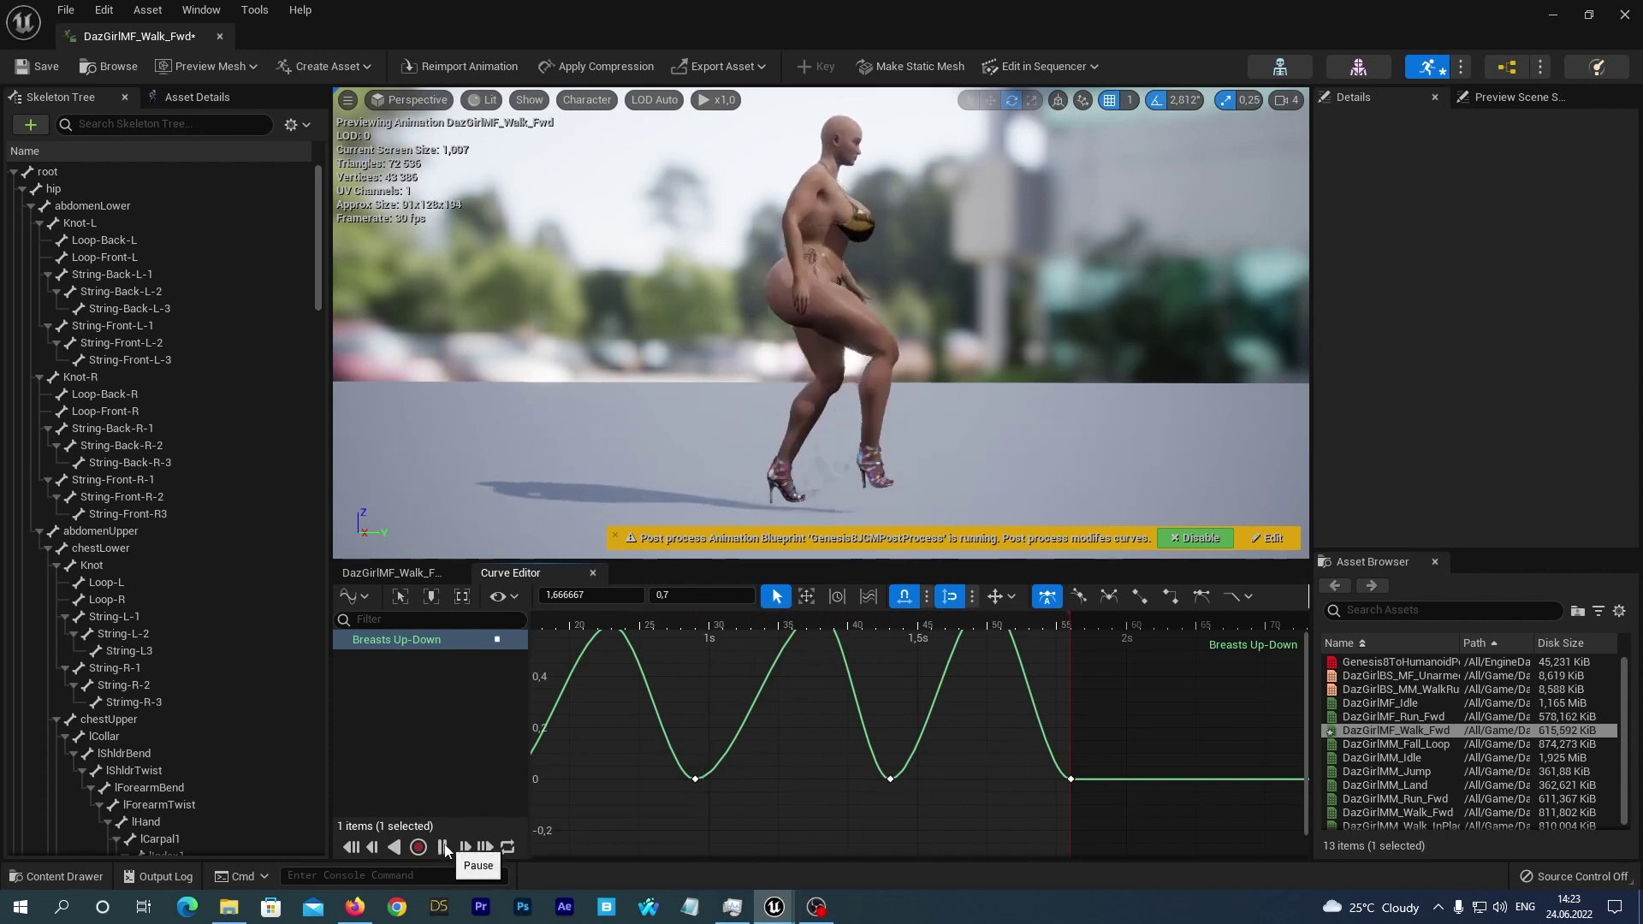
pyautogui.click(444, 847)
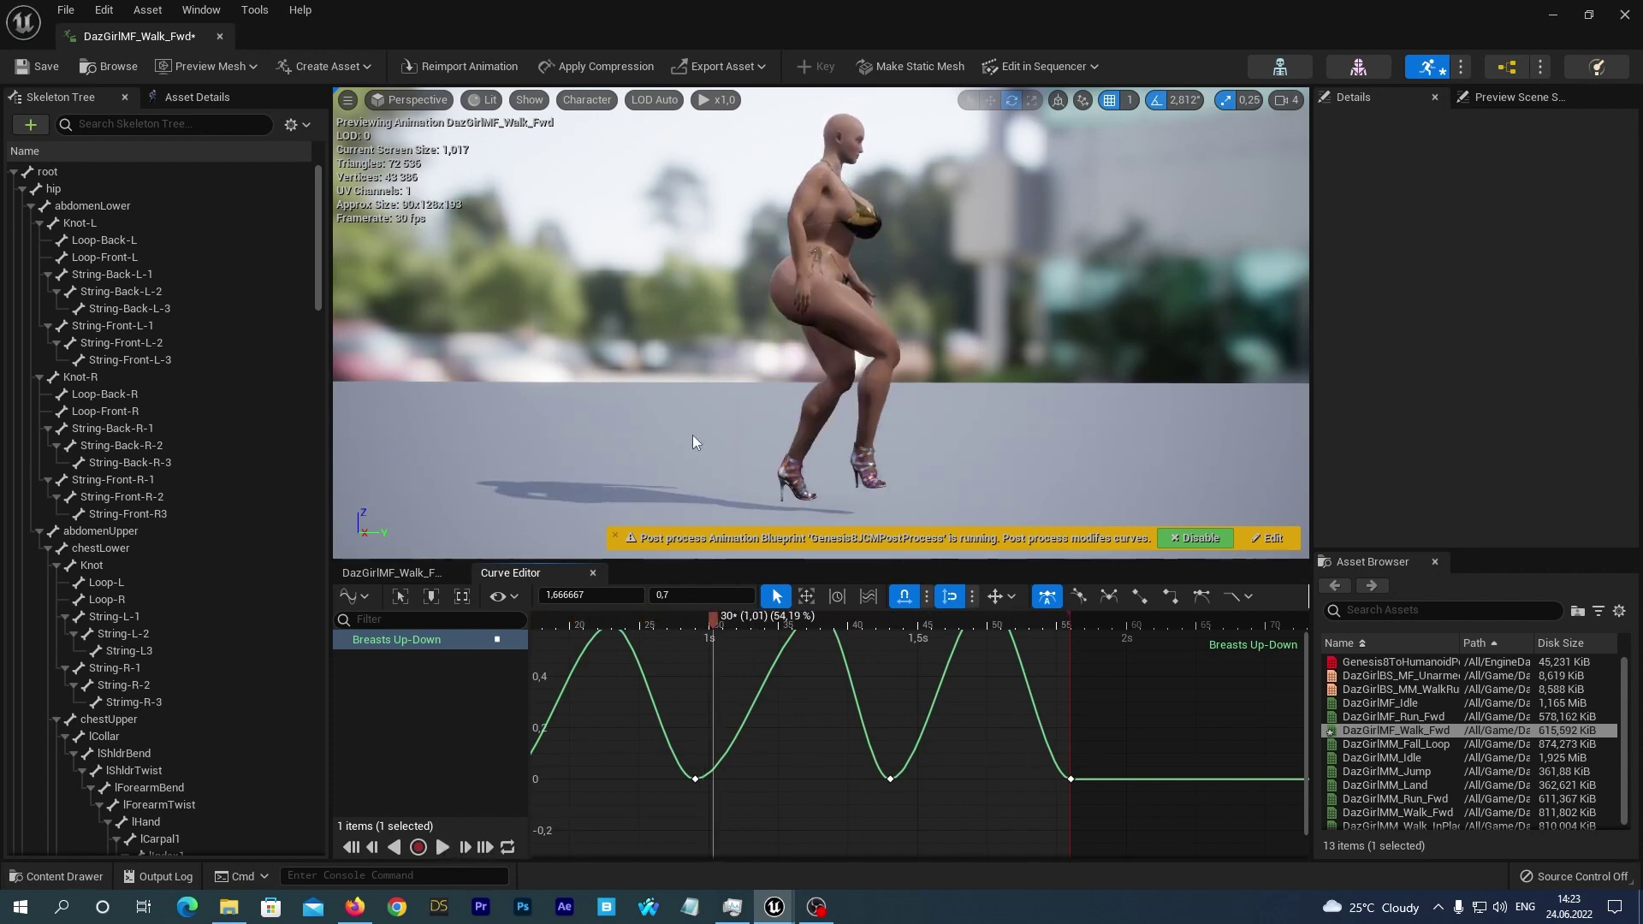
pyautogui.moveTo(717, 417); pyautogui.dragTo(864, 421)
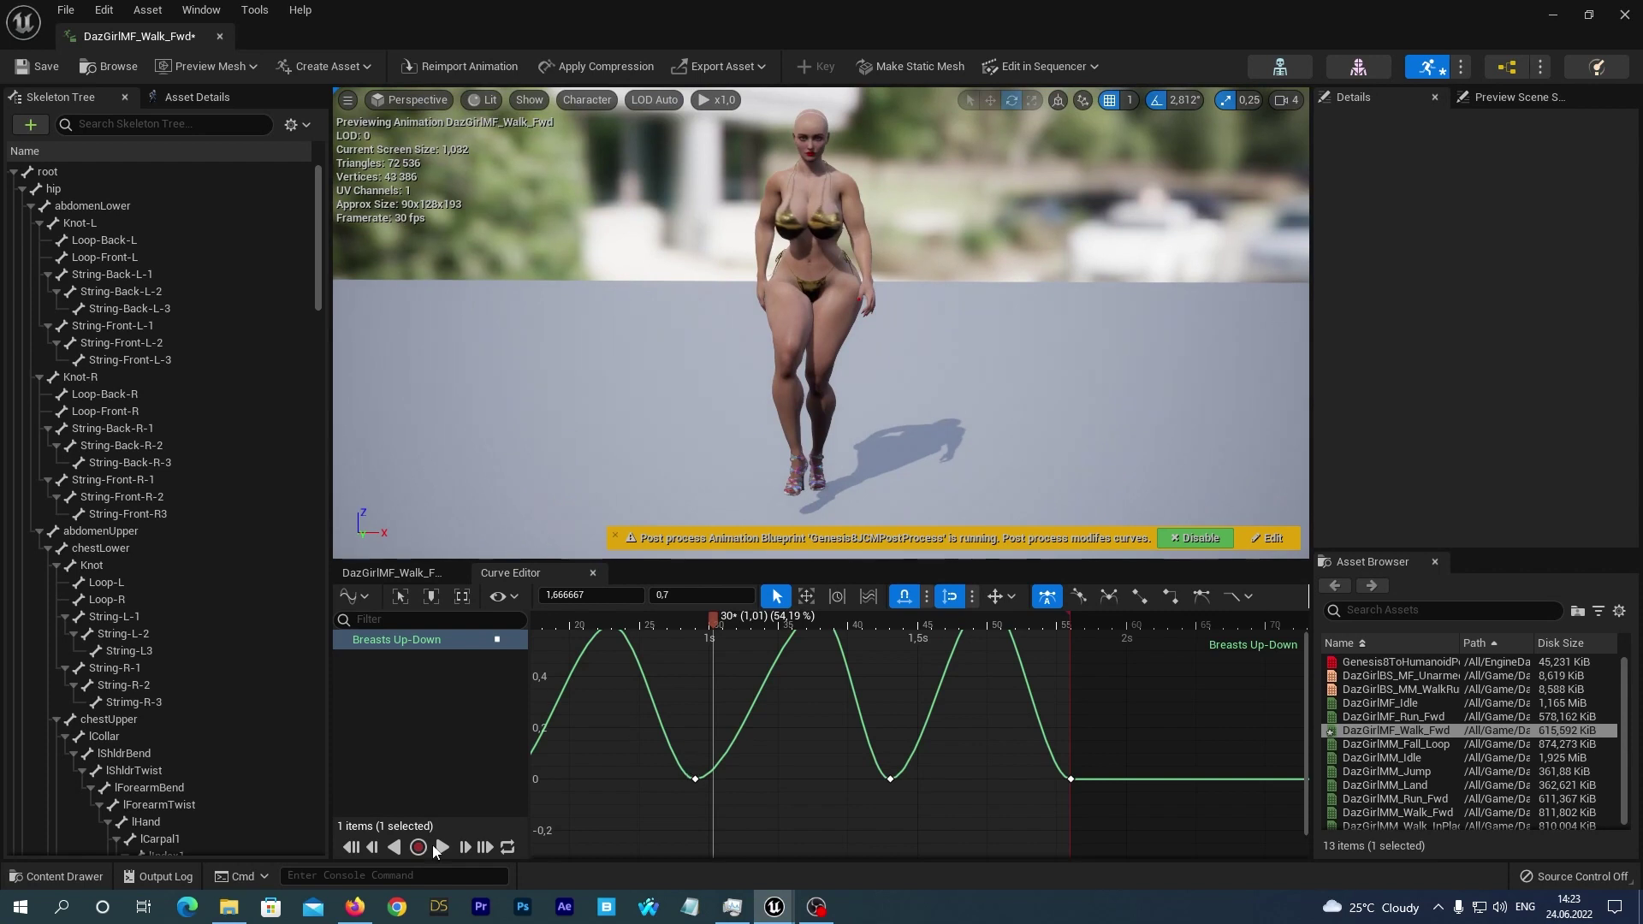
pyautogui.click(442, 847)
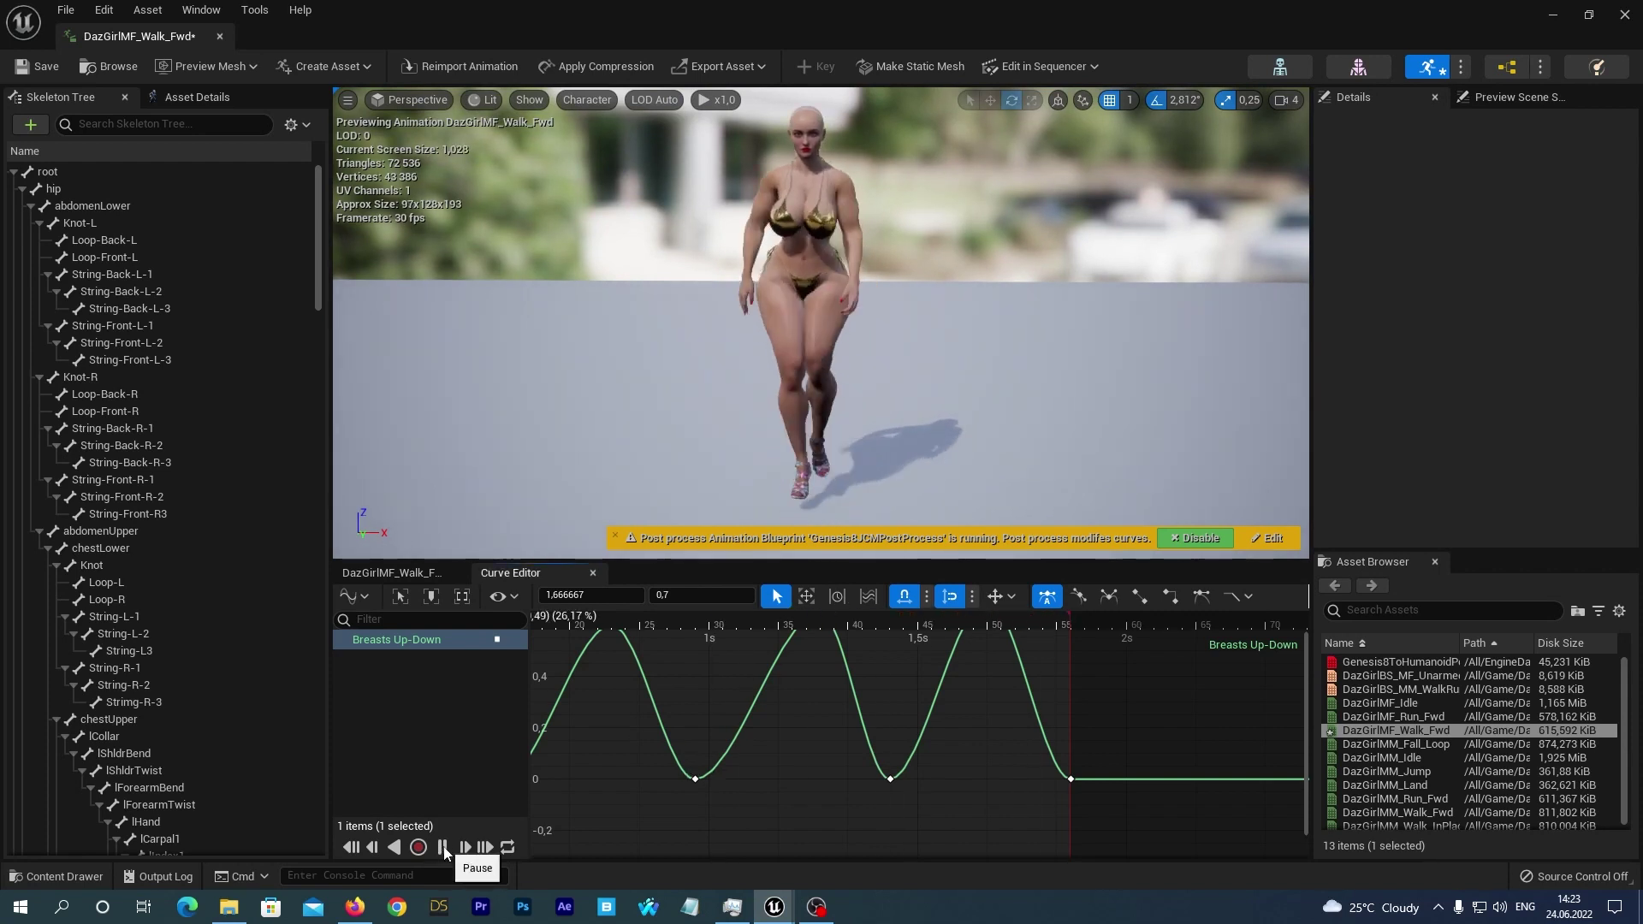
pyautogui.scroll(4, 971, 310)
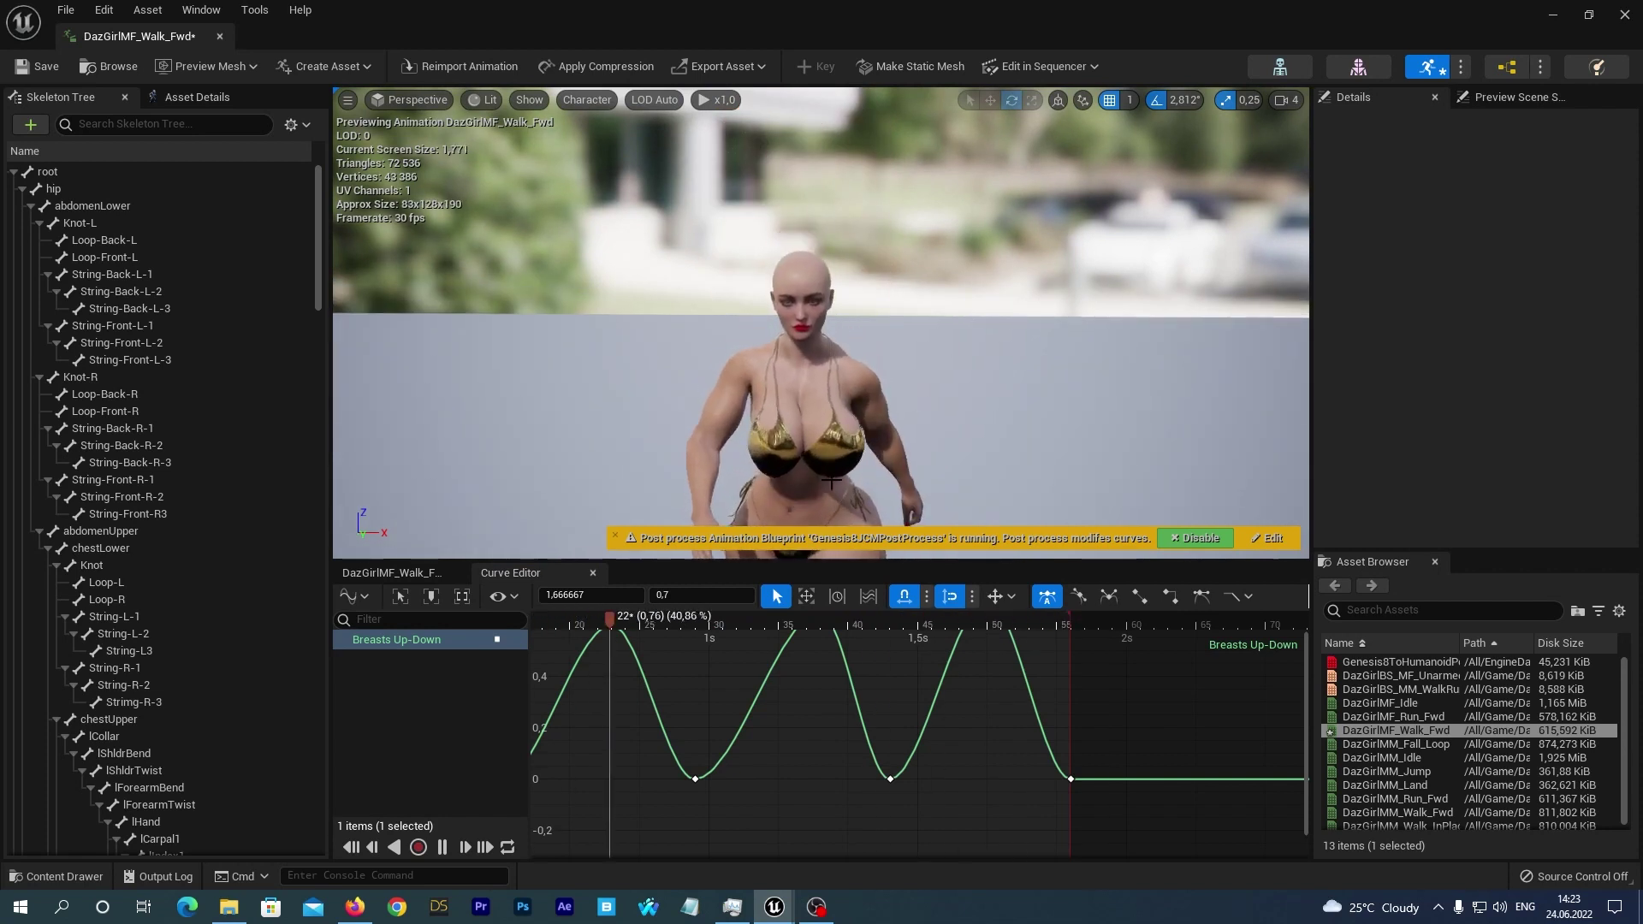
pyautogui.click(441, 847)
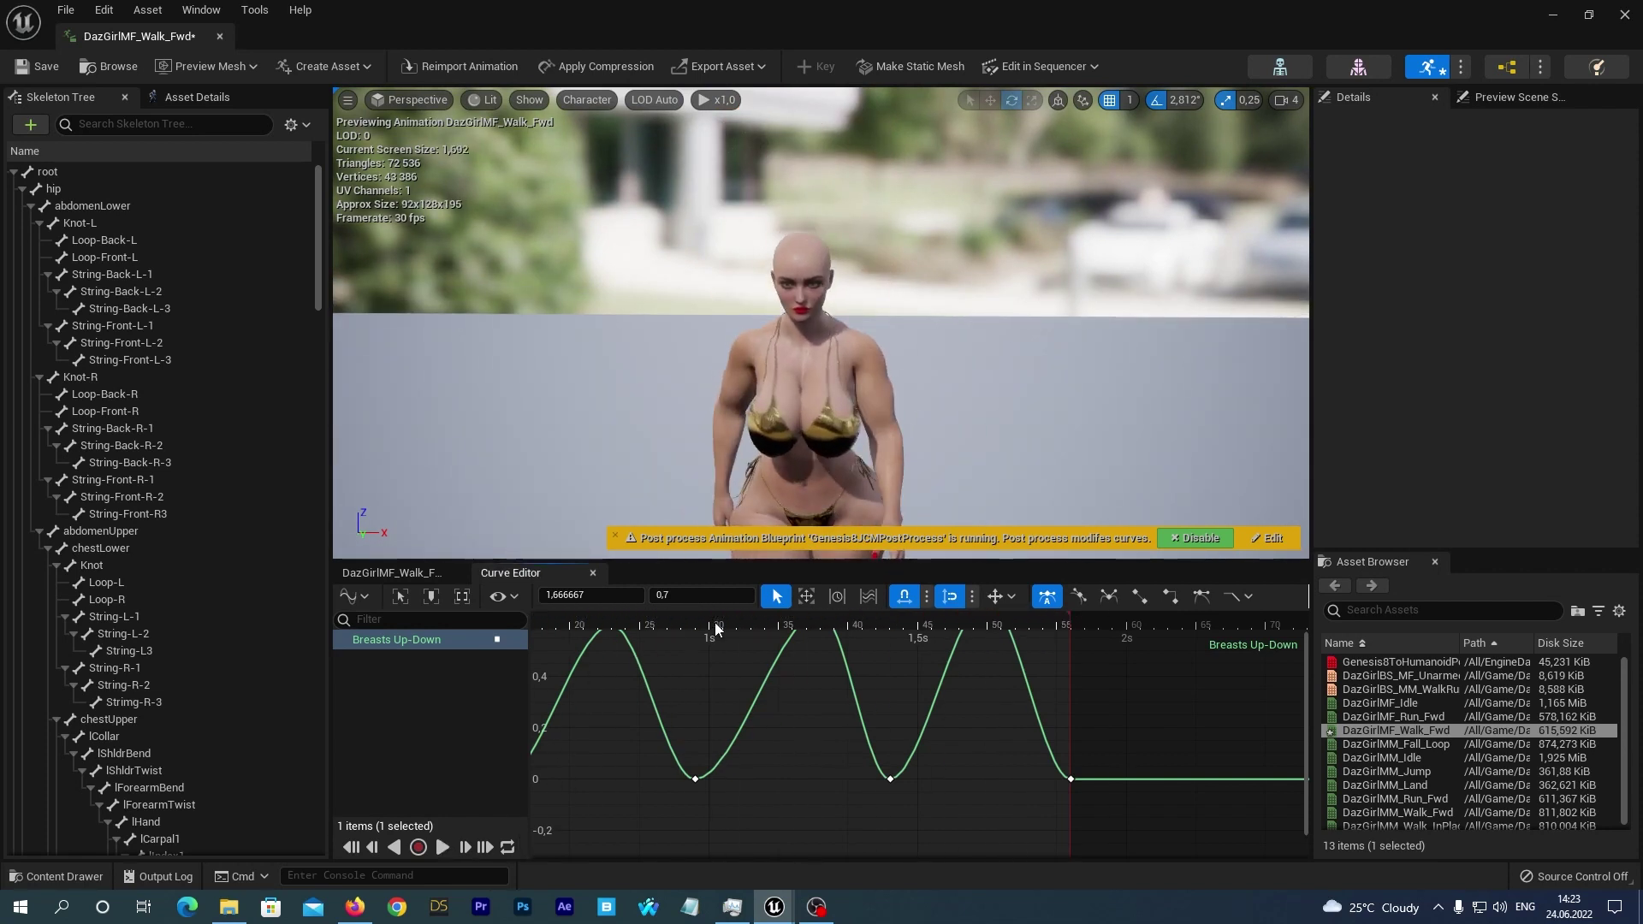
# - Set the first key's value to 1 and the key at the playhead to 0.6
pyautogui.click(717, 629)
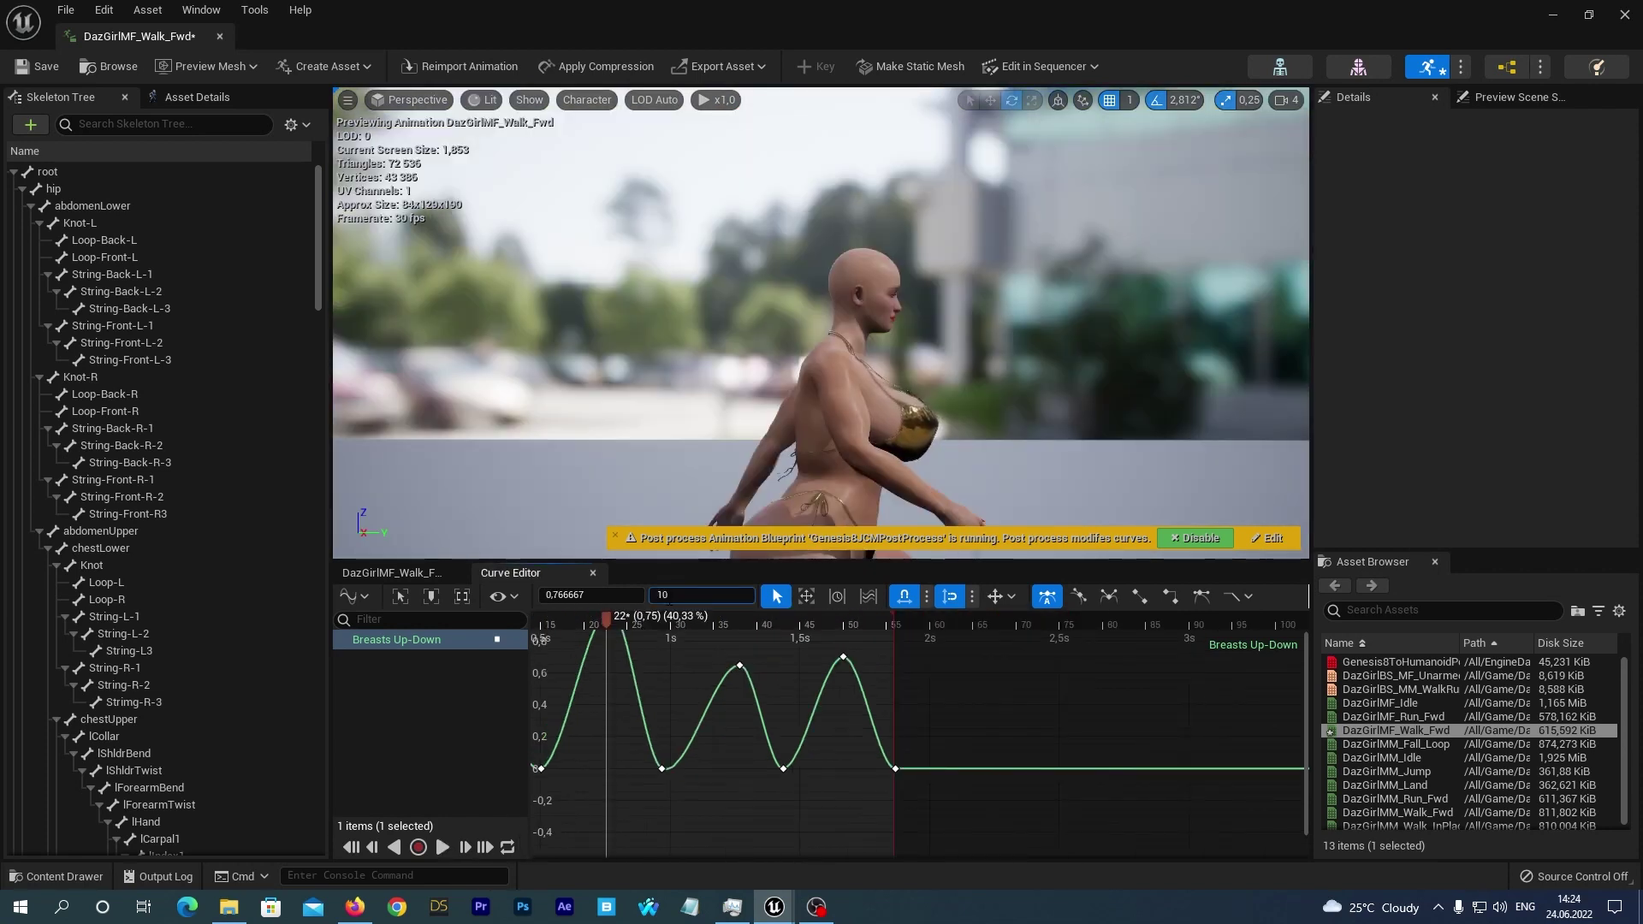
pyautogui.press('Return')
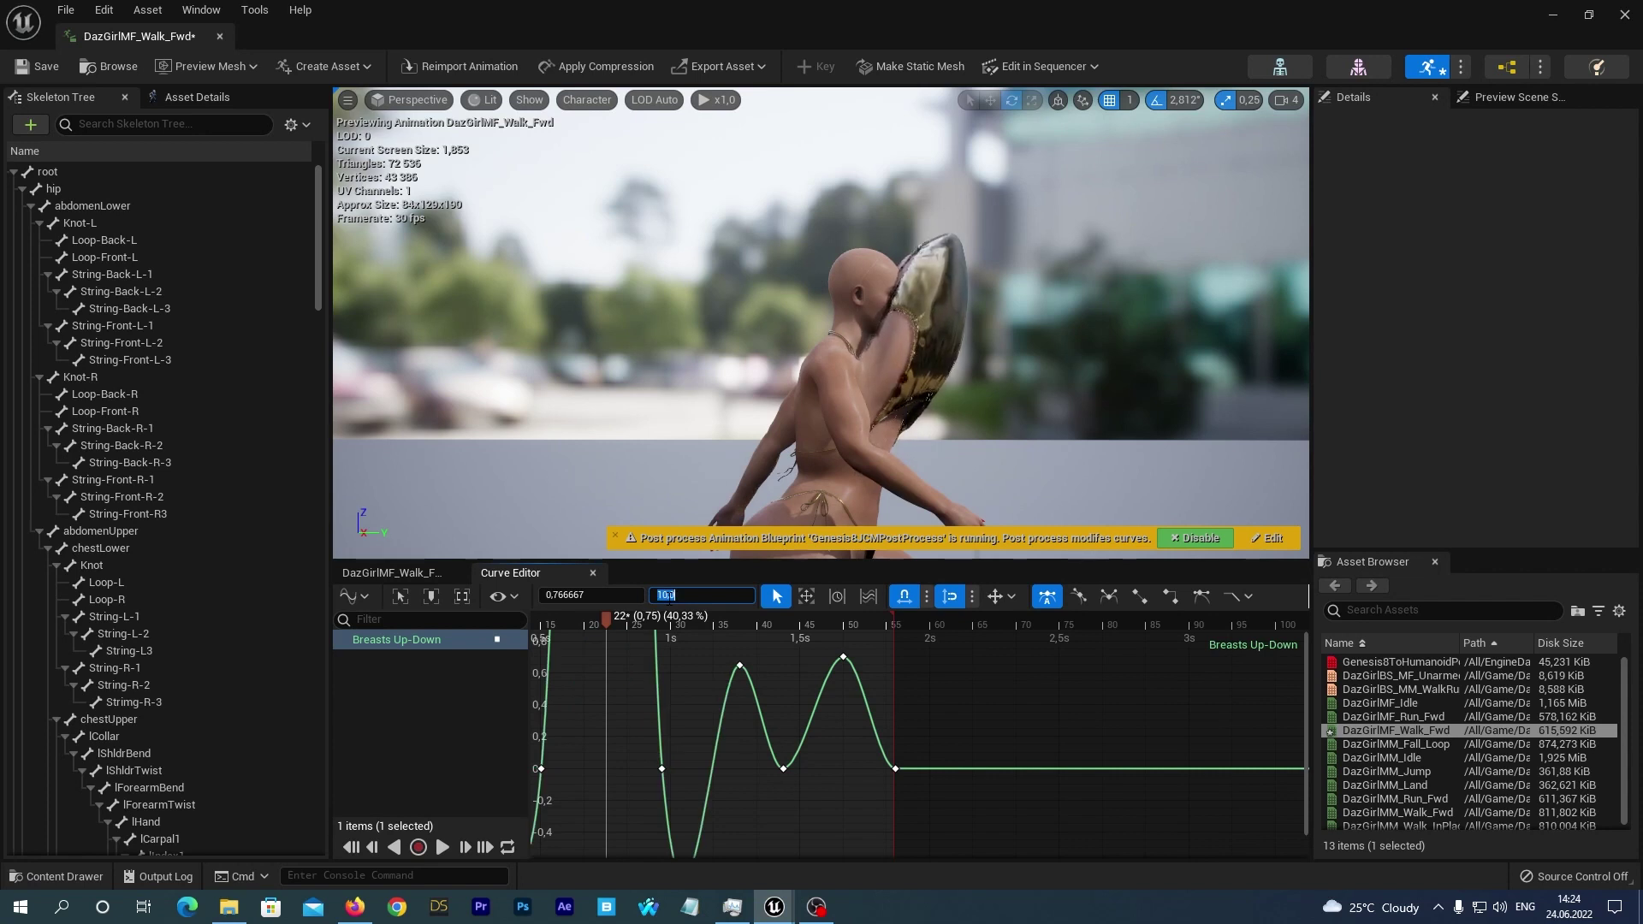
pyautogui.write('1')
pyautogui.press('Return')
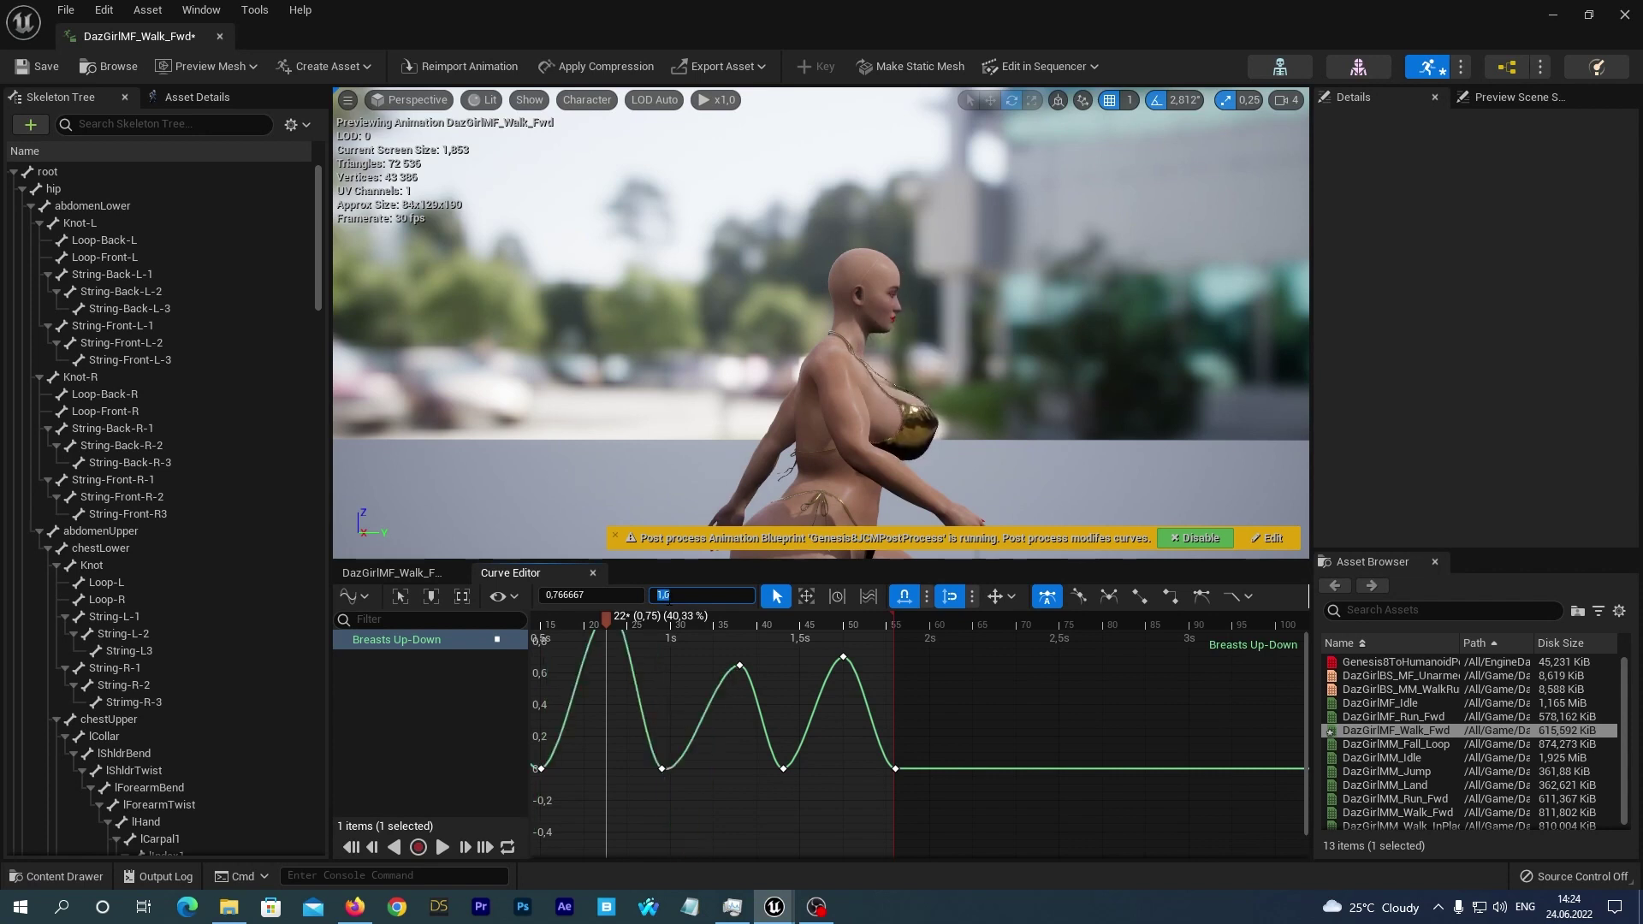
pyautogui.press('Return')
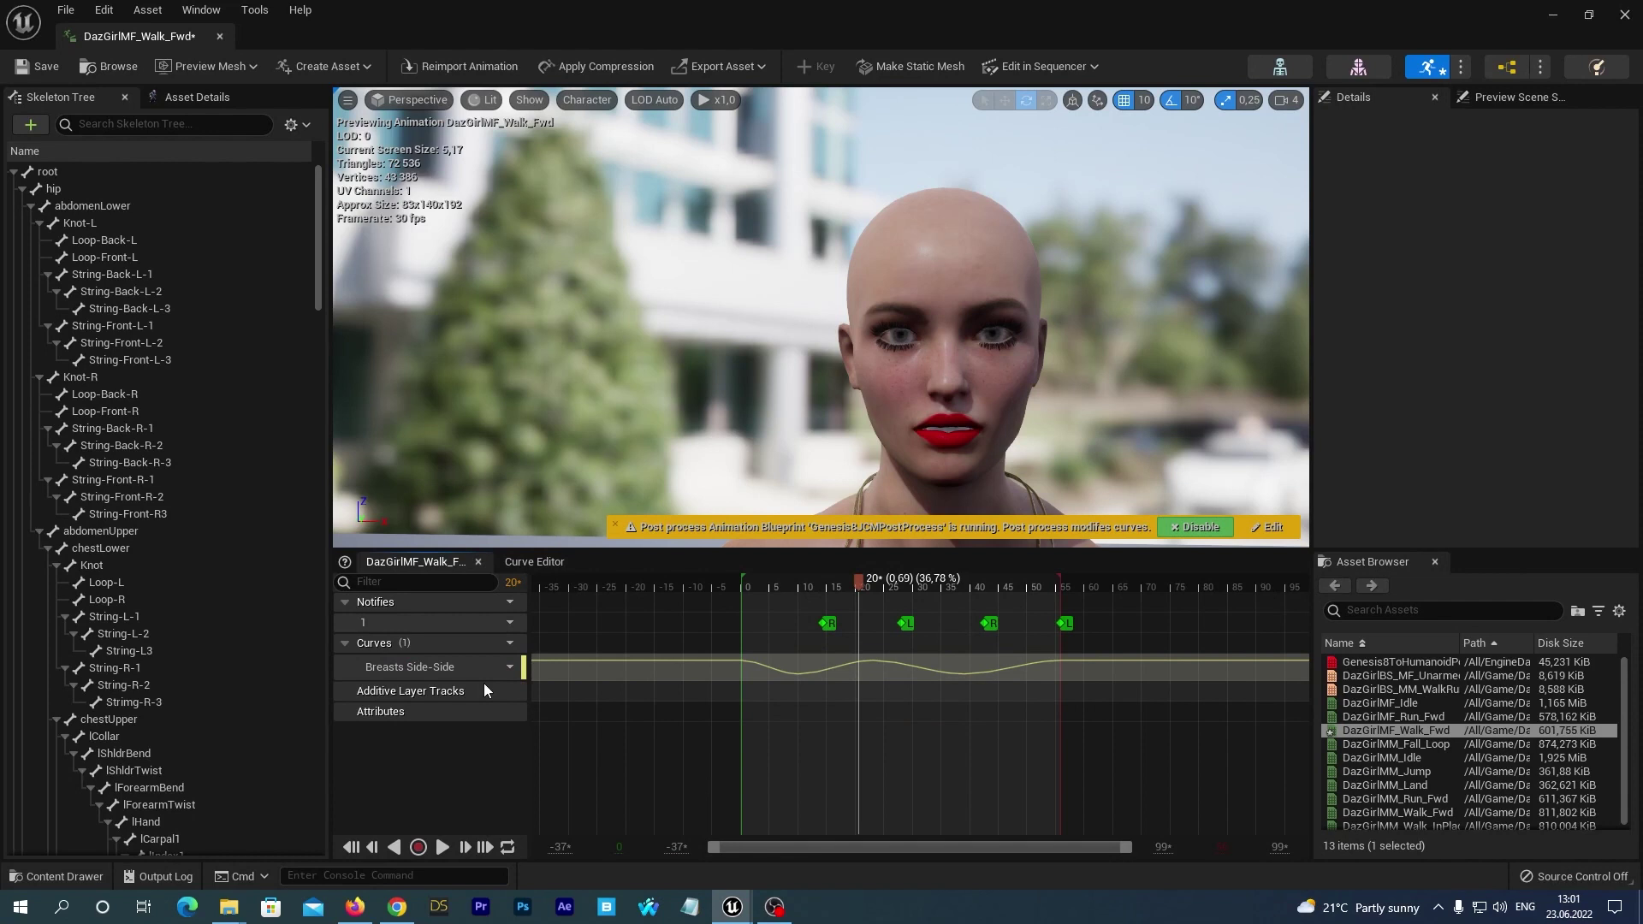
# - Add the Eye Look Up-Down curve to the walk animation and open it in the Curve Editor
pyautogui.click(503, 669)
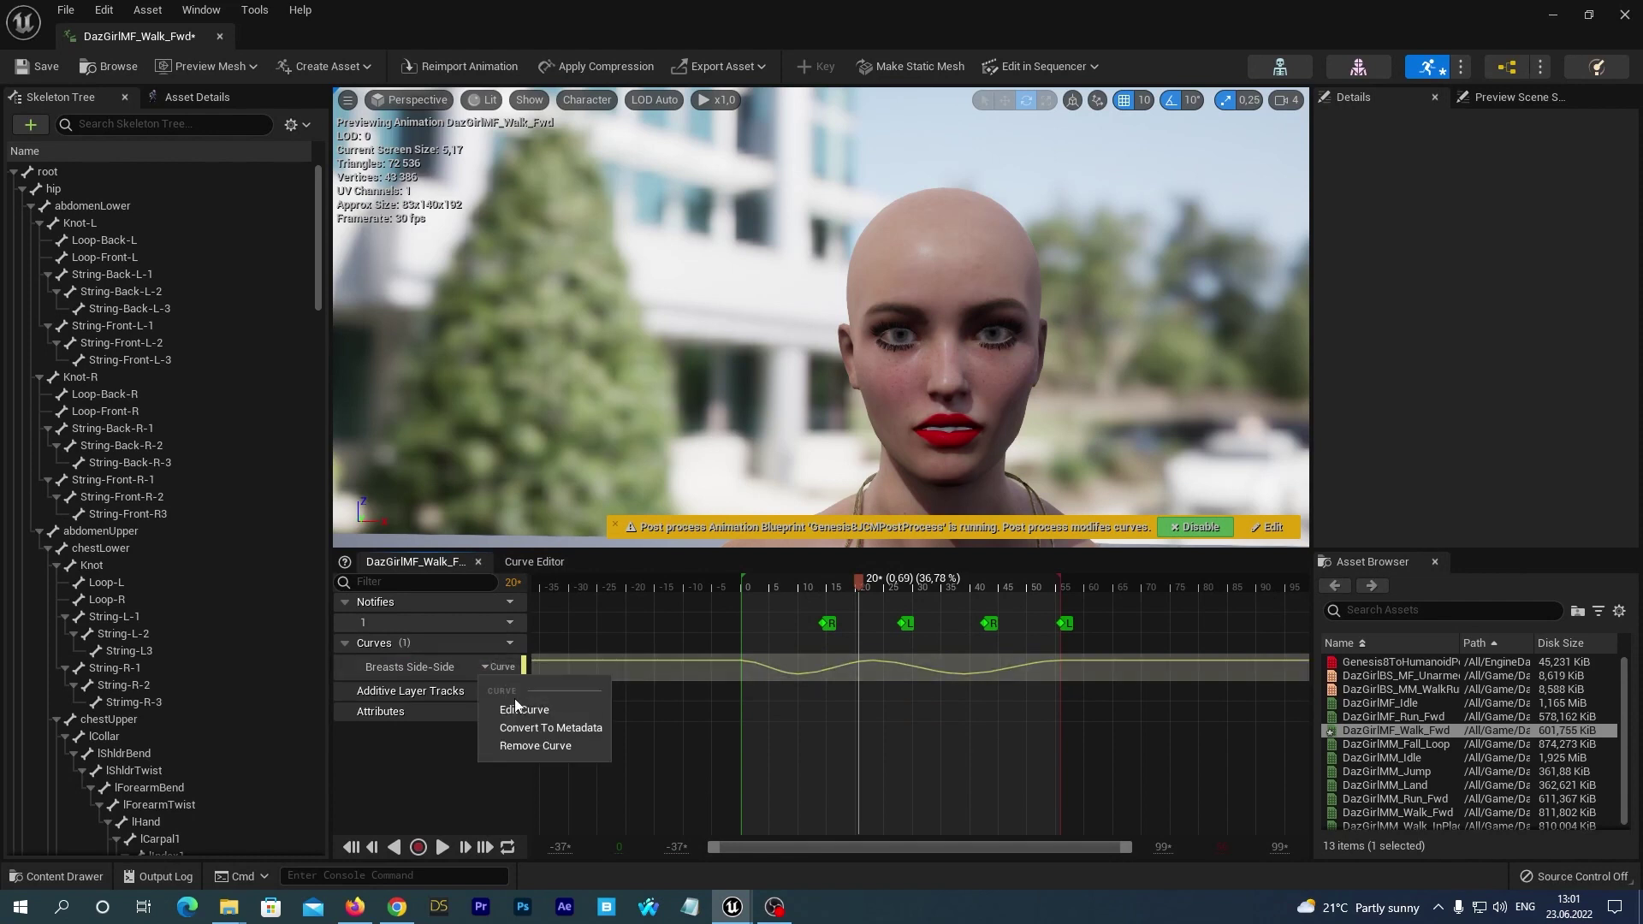
pyautogui.click(506, 648)
pyautogui.moveTo(537, 690)
pyautogui.write('eye')
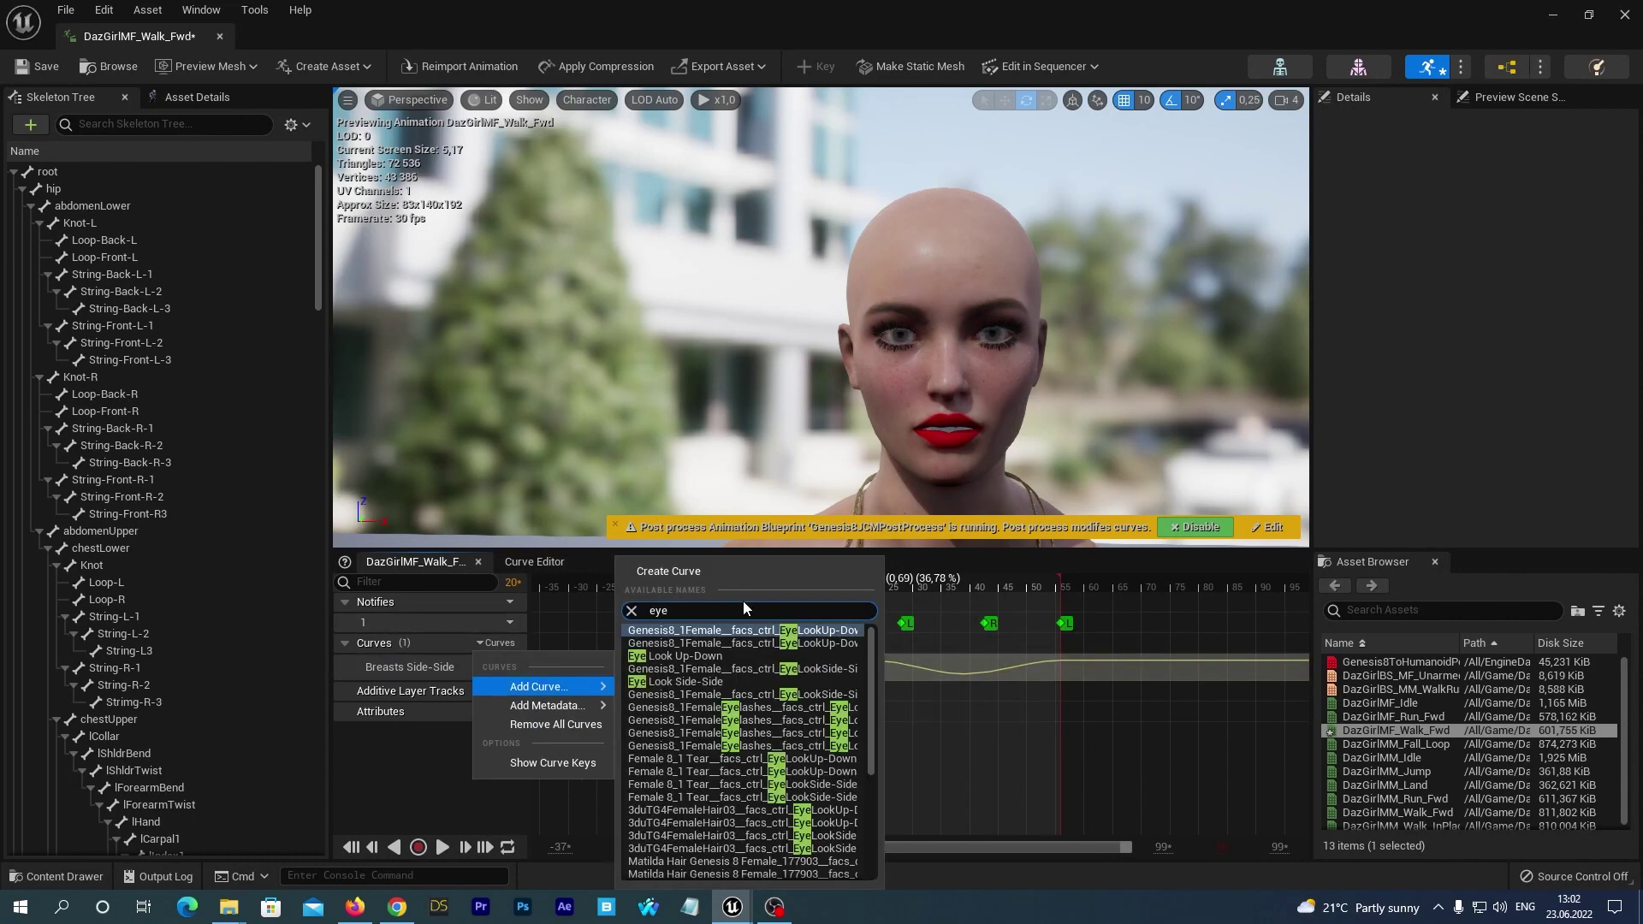
pyautogui.click(673, 660)
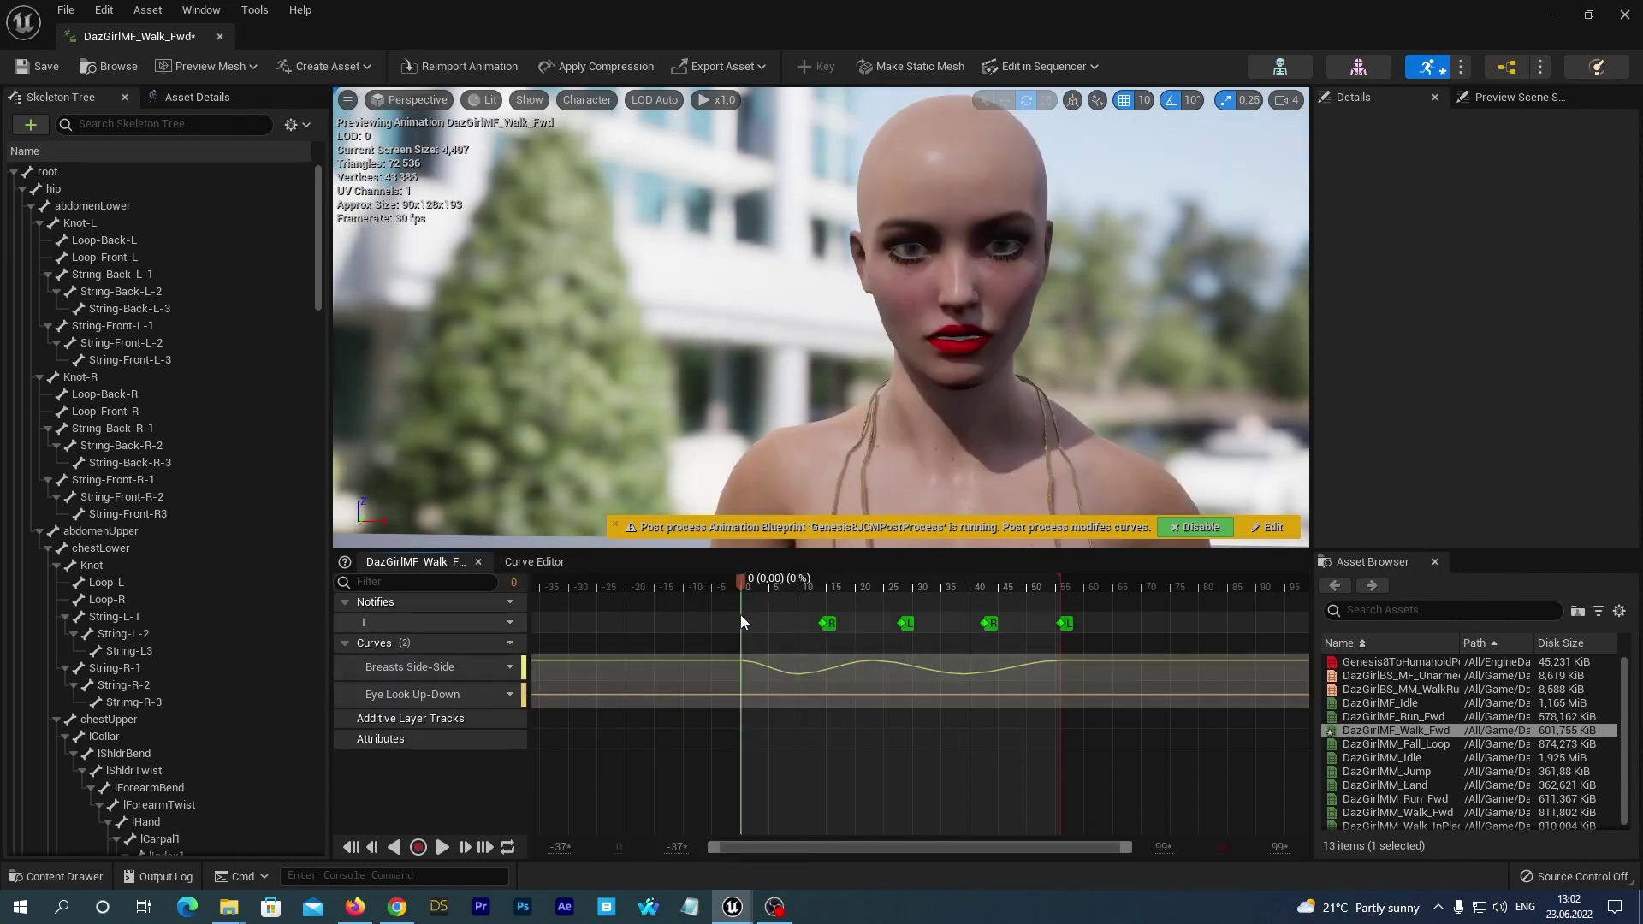
pyautogui.doubleClick(748, 688)
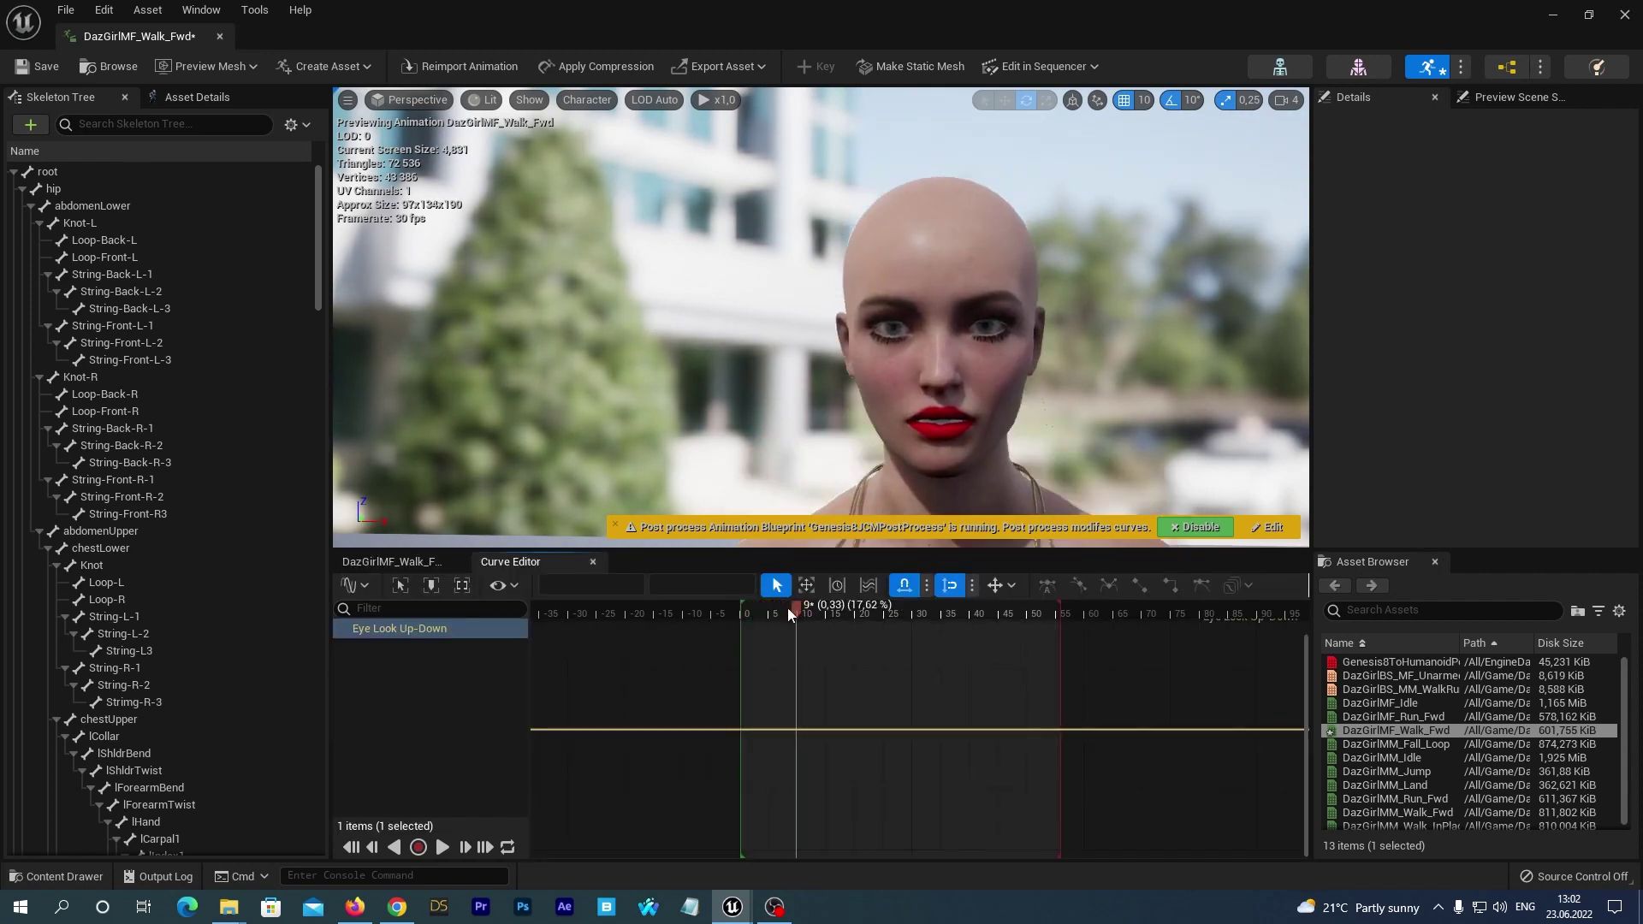
# - Key the curve's start and end, raising an early peak that falls back by frame 11
pyautogui.click(741, 729)
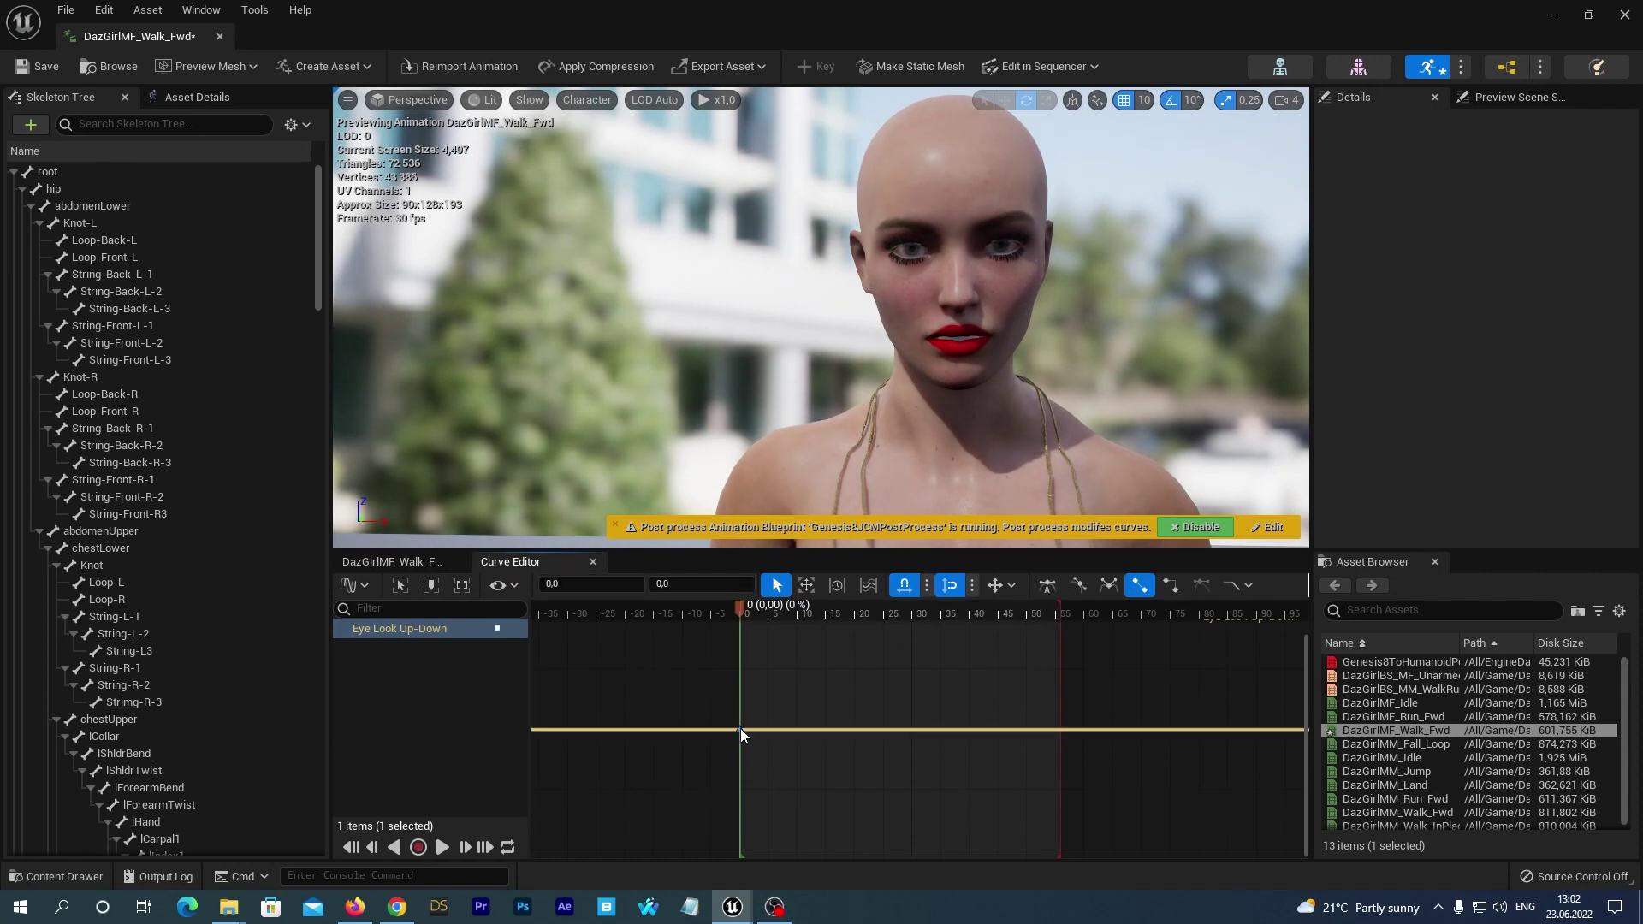
pyautogui.middleClick(1061, 731)
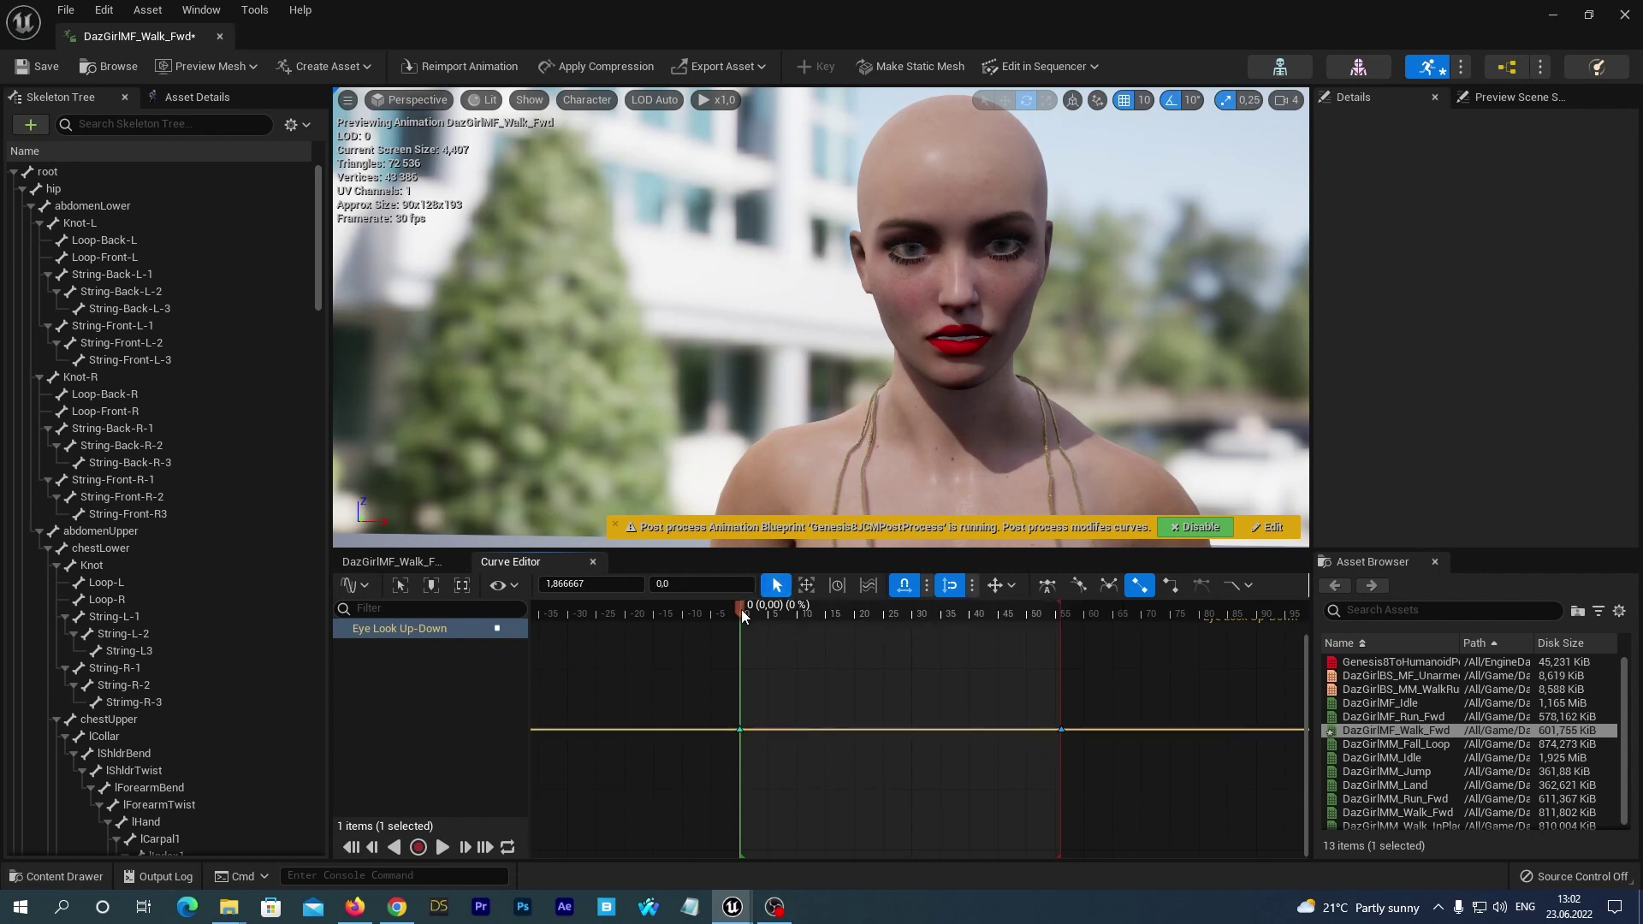
pyautogui.moveTo(743, 618); pyautogui.dragTo(847, 646)
pyautogui.moveTo(751, 729); pyautogui.dragTo(774, 609, button='middle')
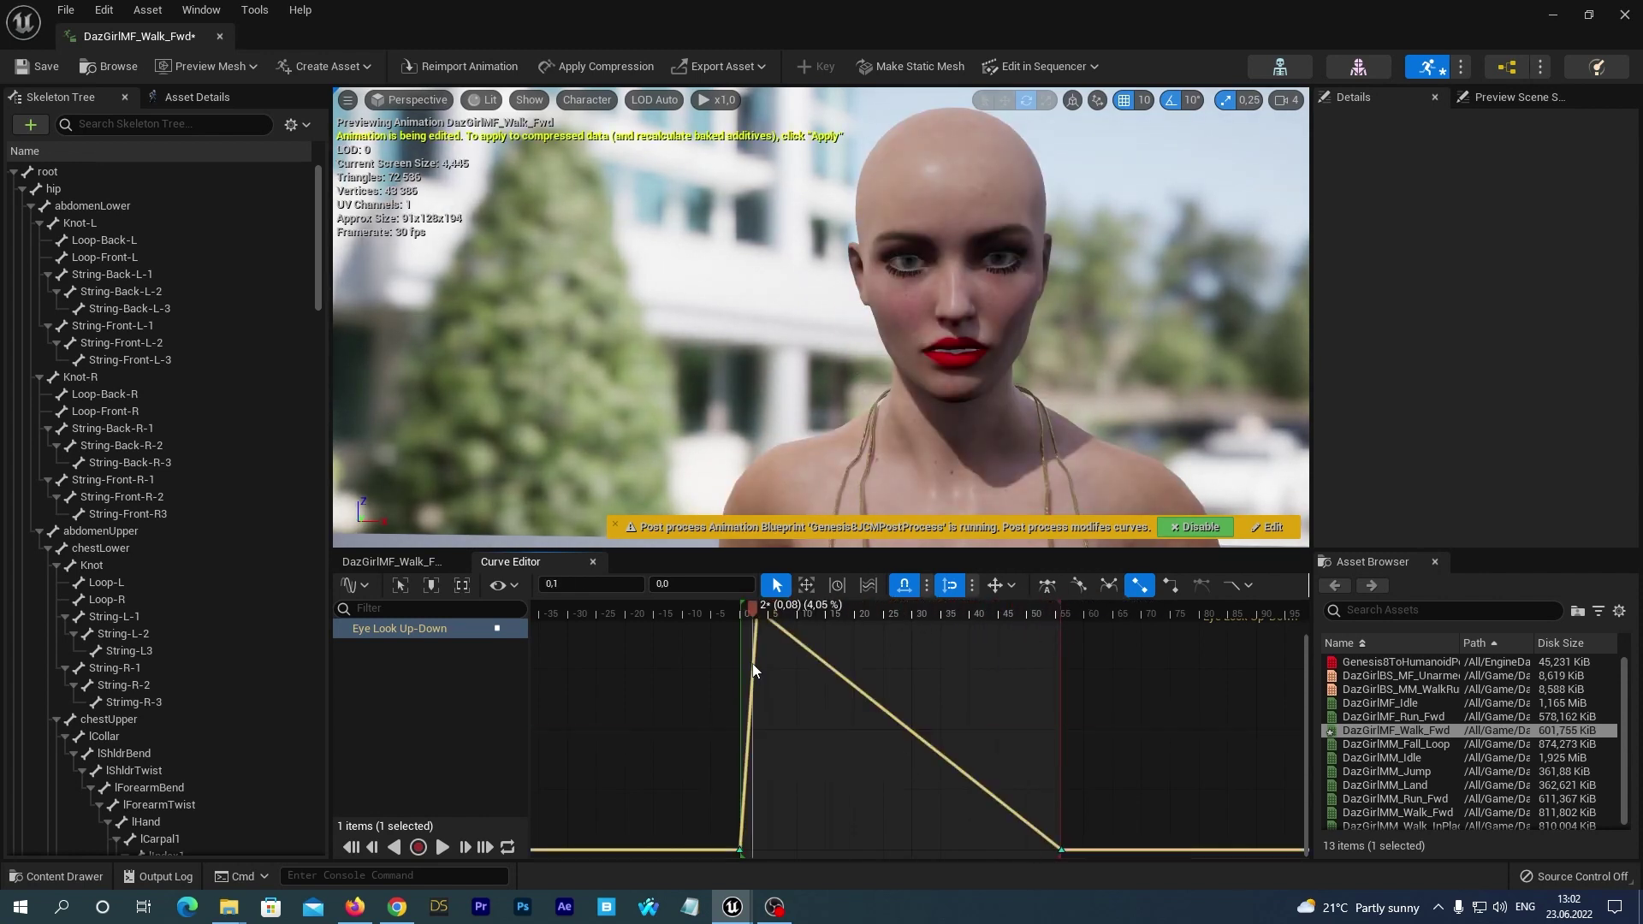
pyautogui.moveTo(823, 662); pyautogui.dragTo(780, 732, button='middle')
pyautogui.click(754, 621)
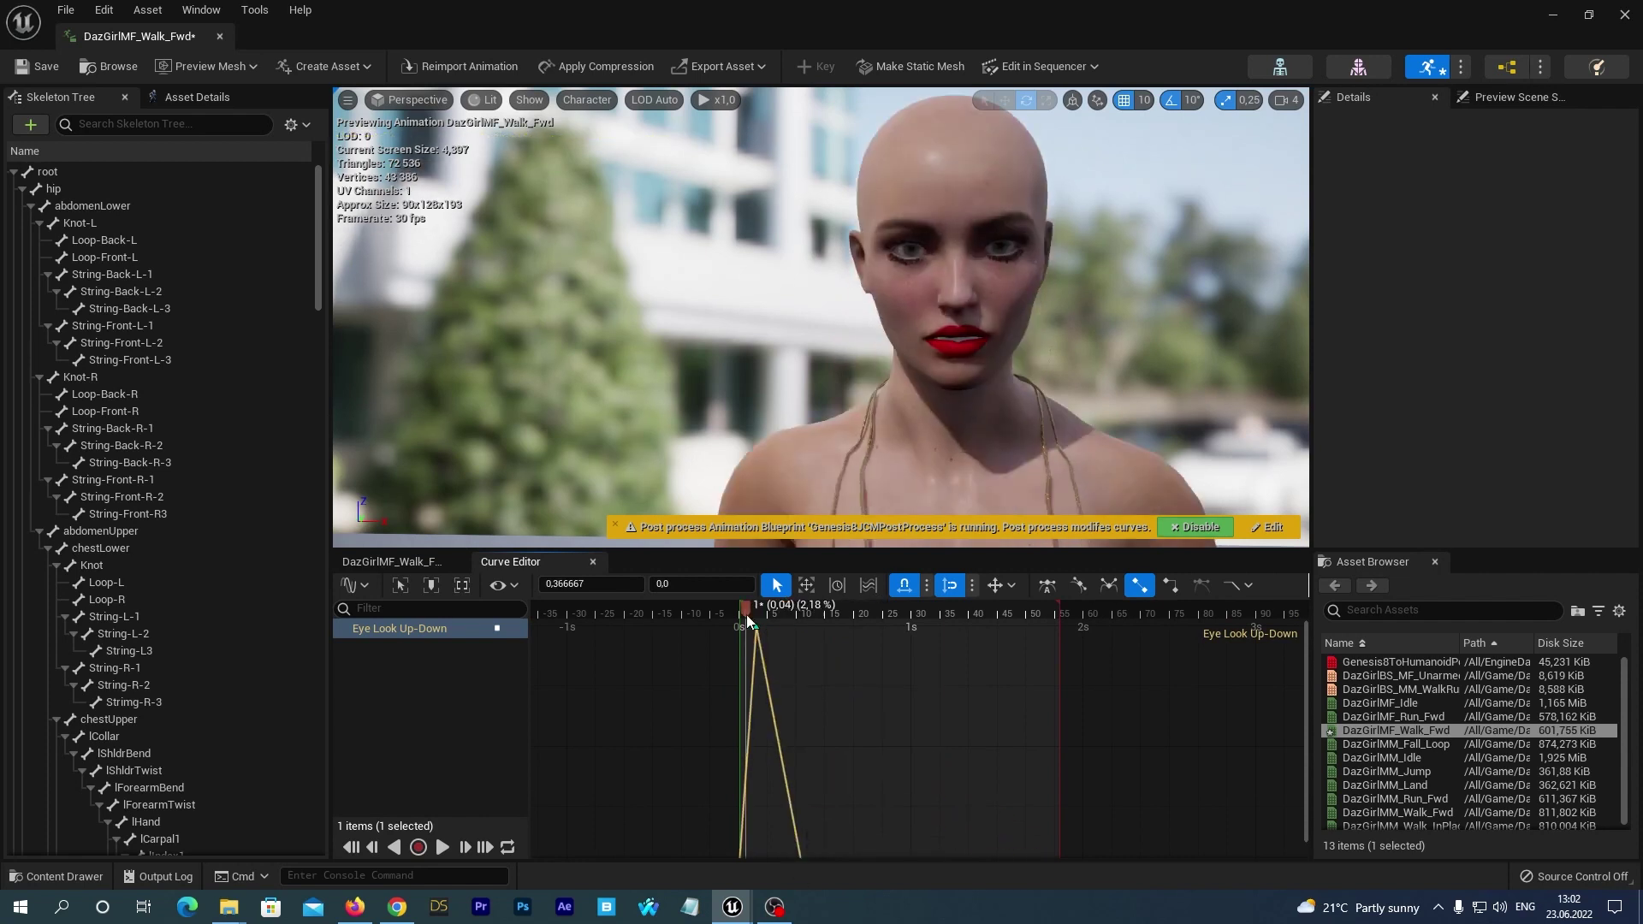
pyautogui.click(756, 629)
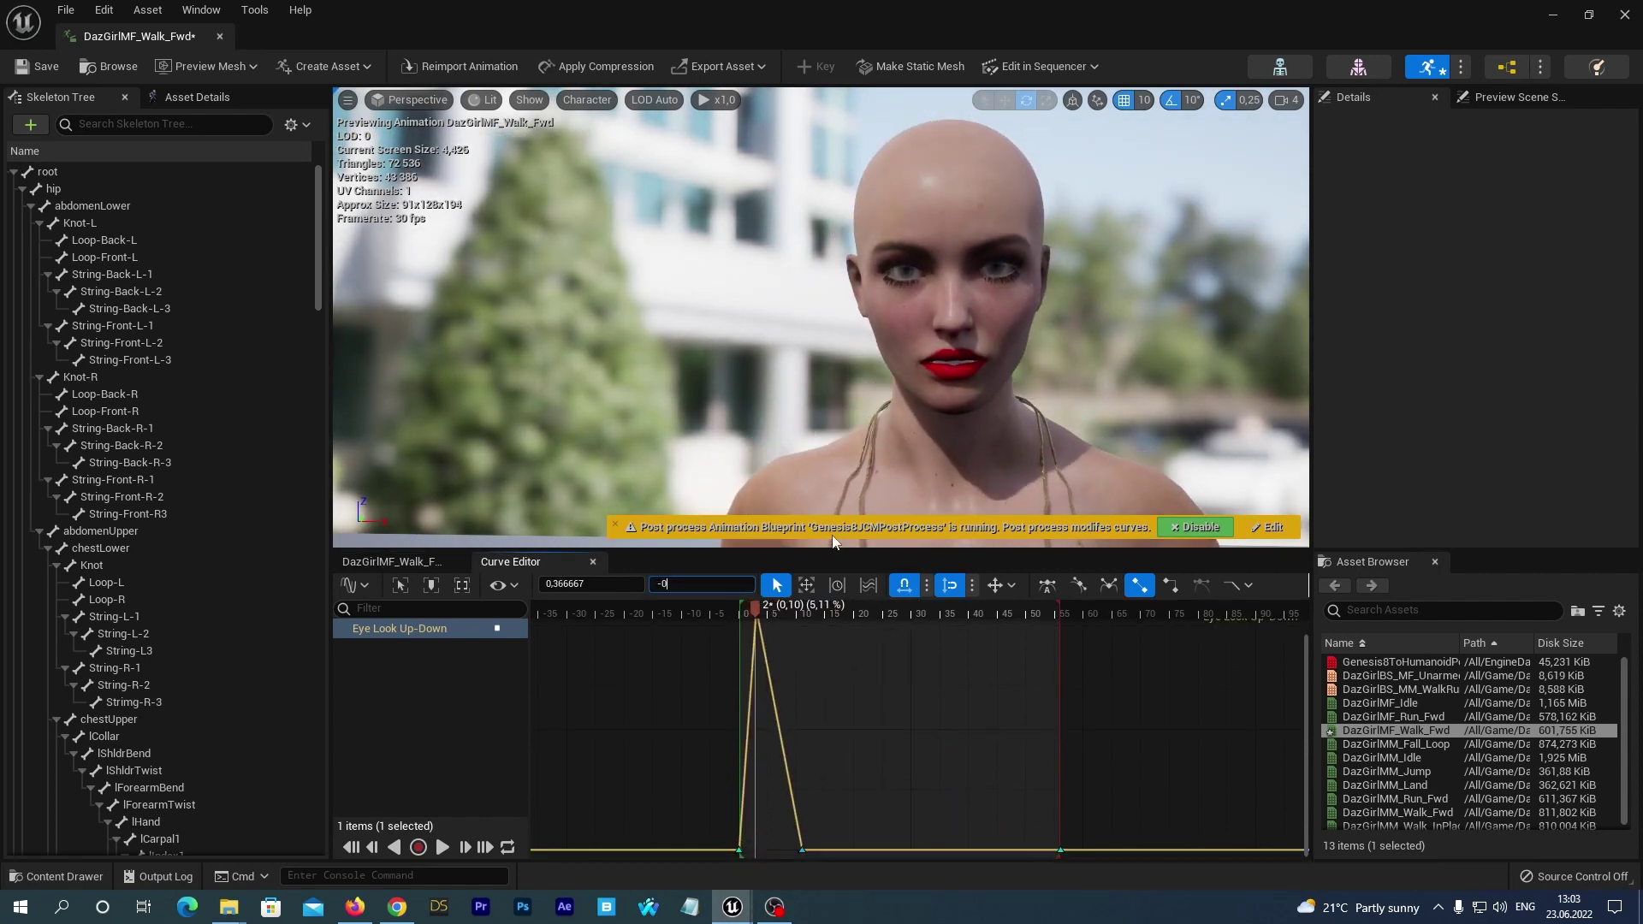
# - Add keys at frames 18 and 24, lifting the frame-18 key to 0
pyautogui.moveTo(757, 619); pyautogui.dragTo(808, 613)
pyautogui.middleClick(844, 830)
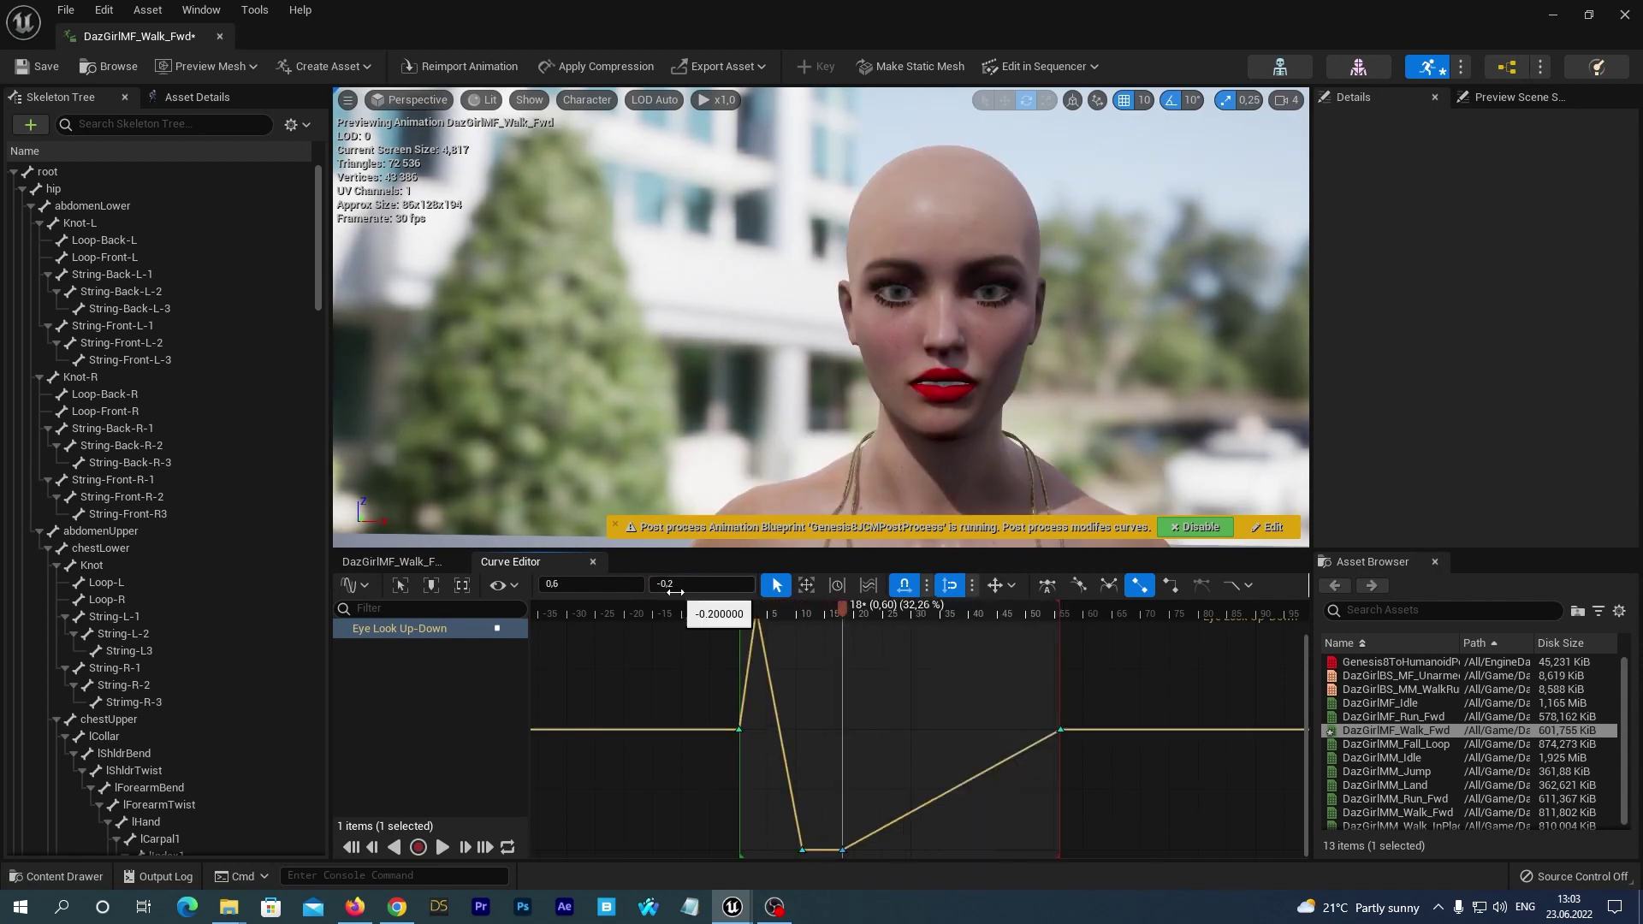
pyautogui.moveTo(675, 592); pyautogui.dragTo(706, 572)
pyautogui.click(888, 731)
pyautogui.moveTo(872, 609); pyautogui.dragTo(883, 608)
pyautogui.rightClick(886, 732)
pyautogui.click(924, 551)
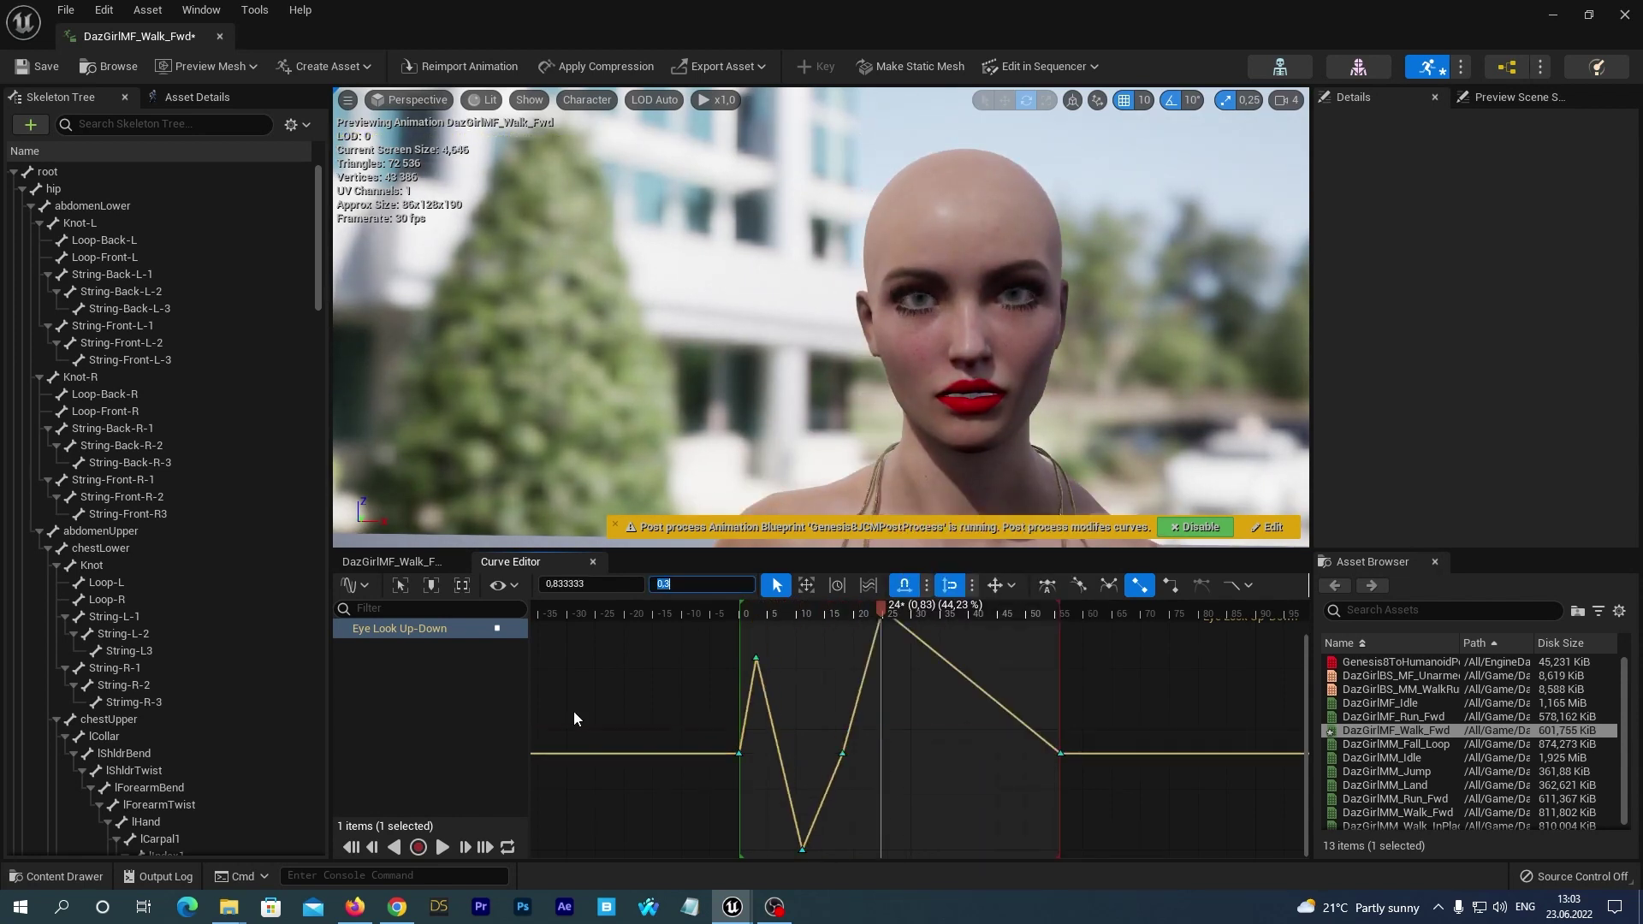
# - Add keys after the frame-24 peak, at frame 28 valued 0.1 and frame 46 valued -0.1
pyautogui.middleClick(916, 787)
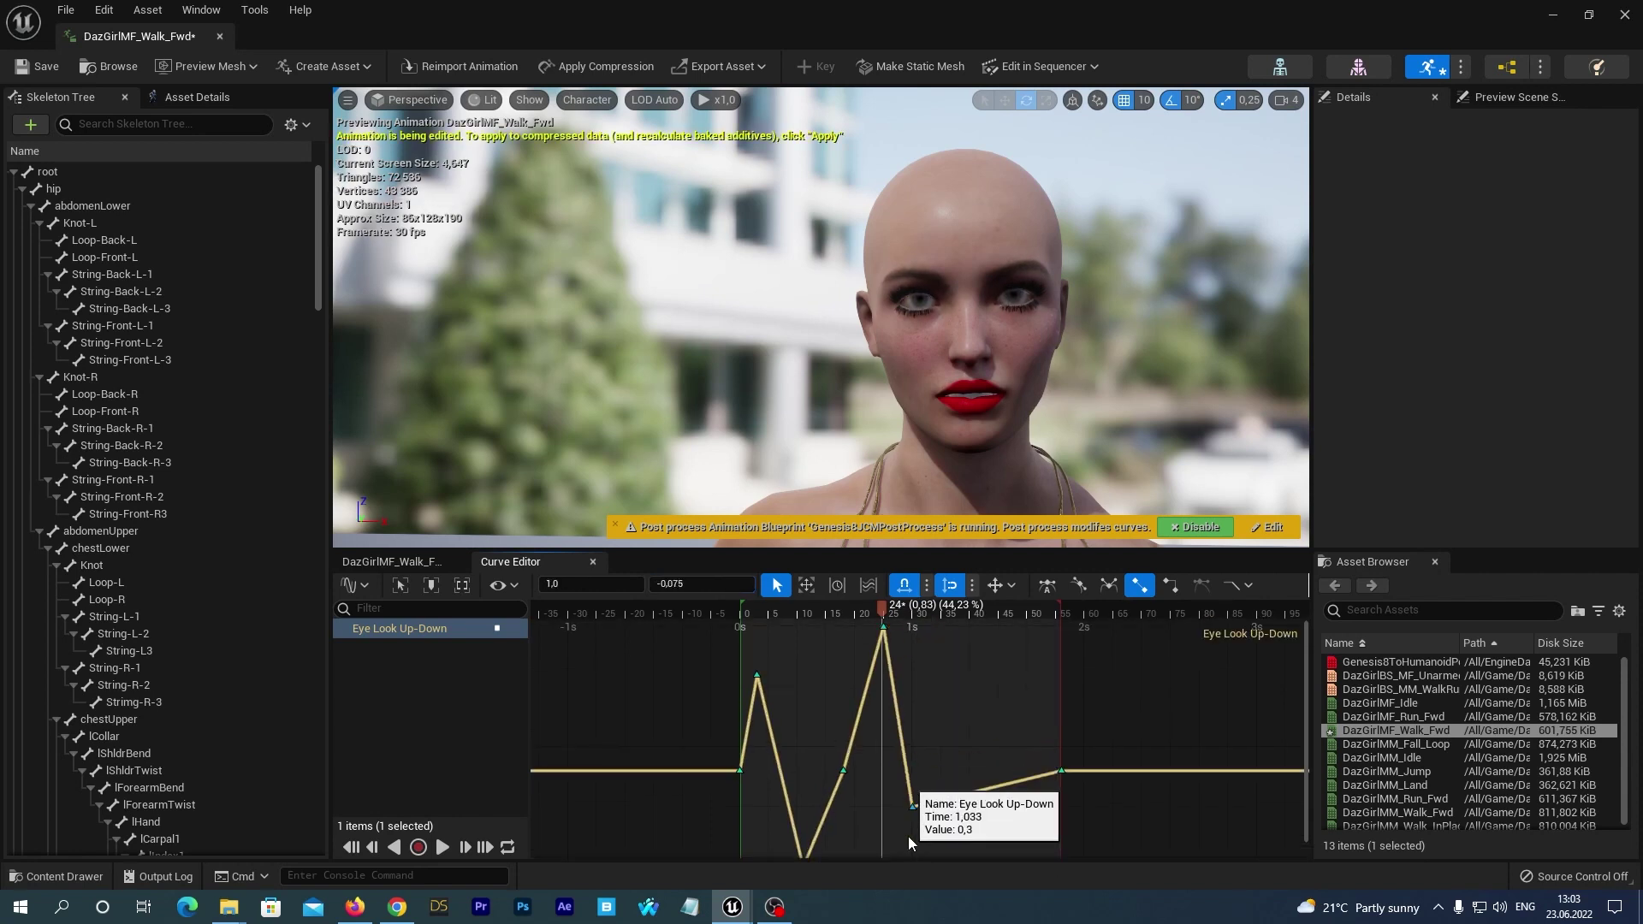
pyautogui.click(903, 621)
pyautogui.middleClick(958, 818)
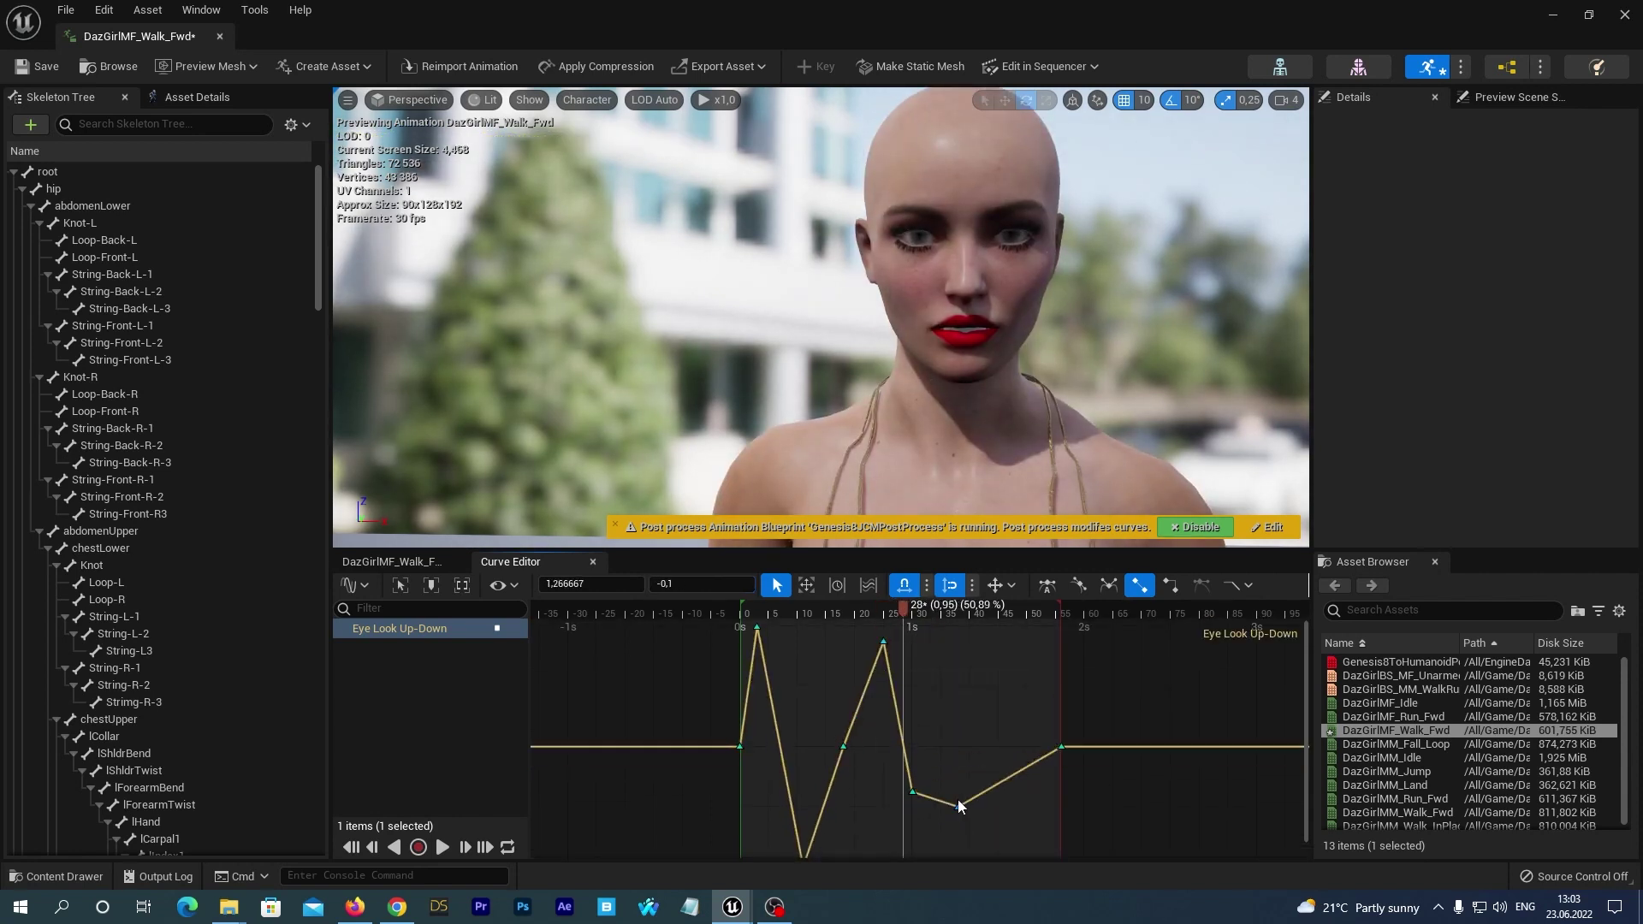
pyautogui.write('0,1')
pyautogui.press('Return')
pyautogui.moveTo(904, 613); pyautogui.dragTo(1004, 615)
pyautogui.middleClick(1006, 723)
pyautogui.click(700, 584)
pyautogui.write('-0,1')
pyautogui.press('Return')
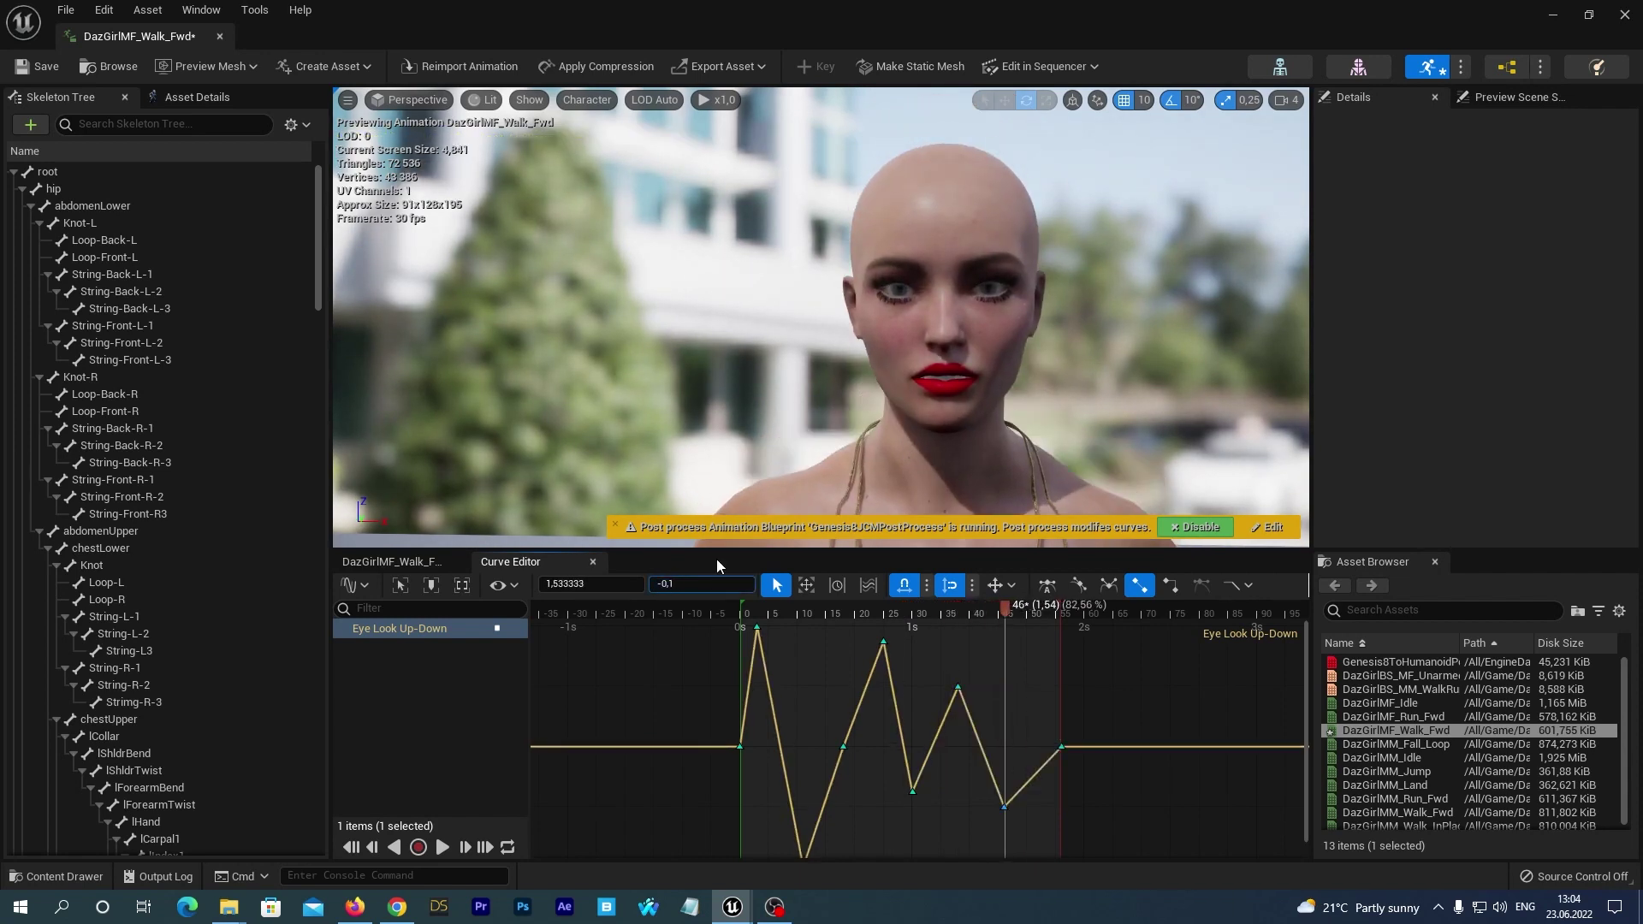
# - Set every key on the Eye Look Up-Down curve to Cubic Auto interpolation
pyautogui.rightClick(1024, 676)
pyautogui.click(1091, 624)
pyautogui.rightClick(1027, 675)
pyautogui.click(1091, 499)
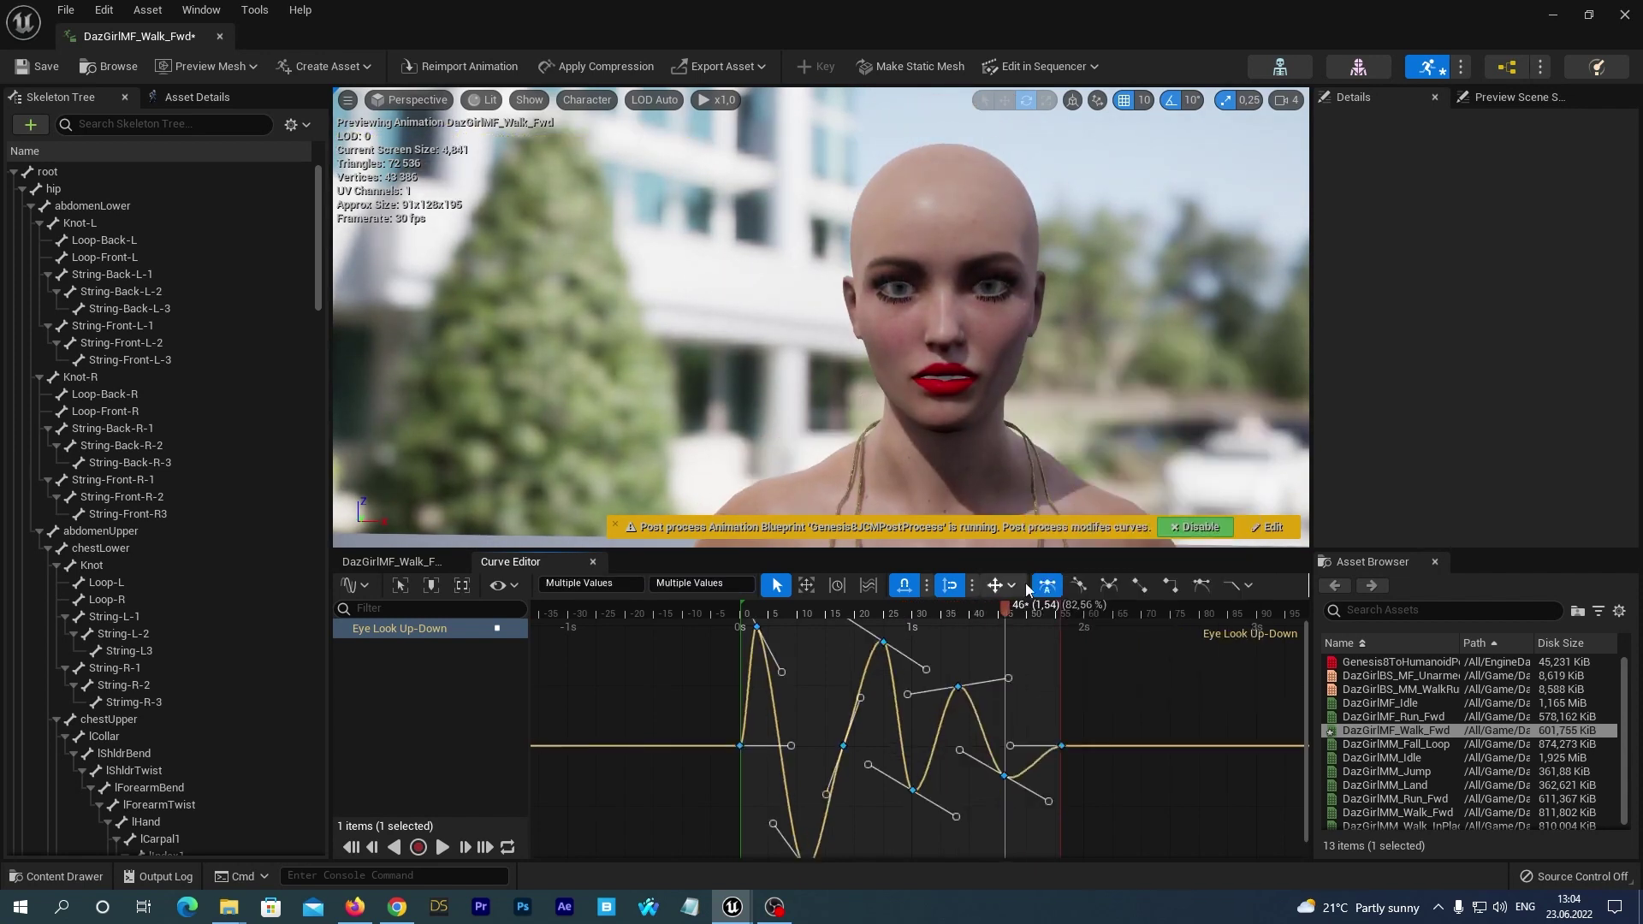
# - Add the Eye Look Side-Side curve to DazGirlMF_Walk_Fwd and open it in the Curve Editor
pyautogui.click(387, 562)
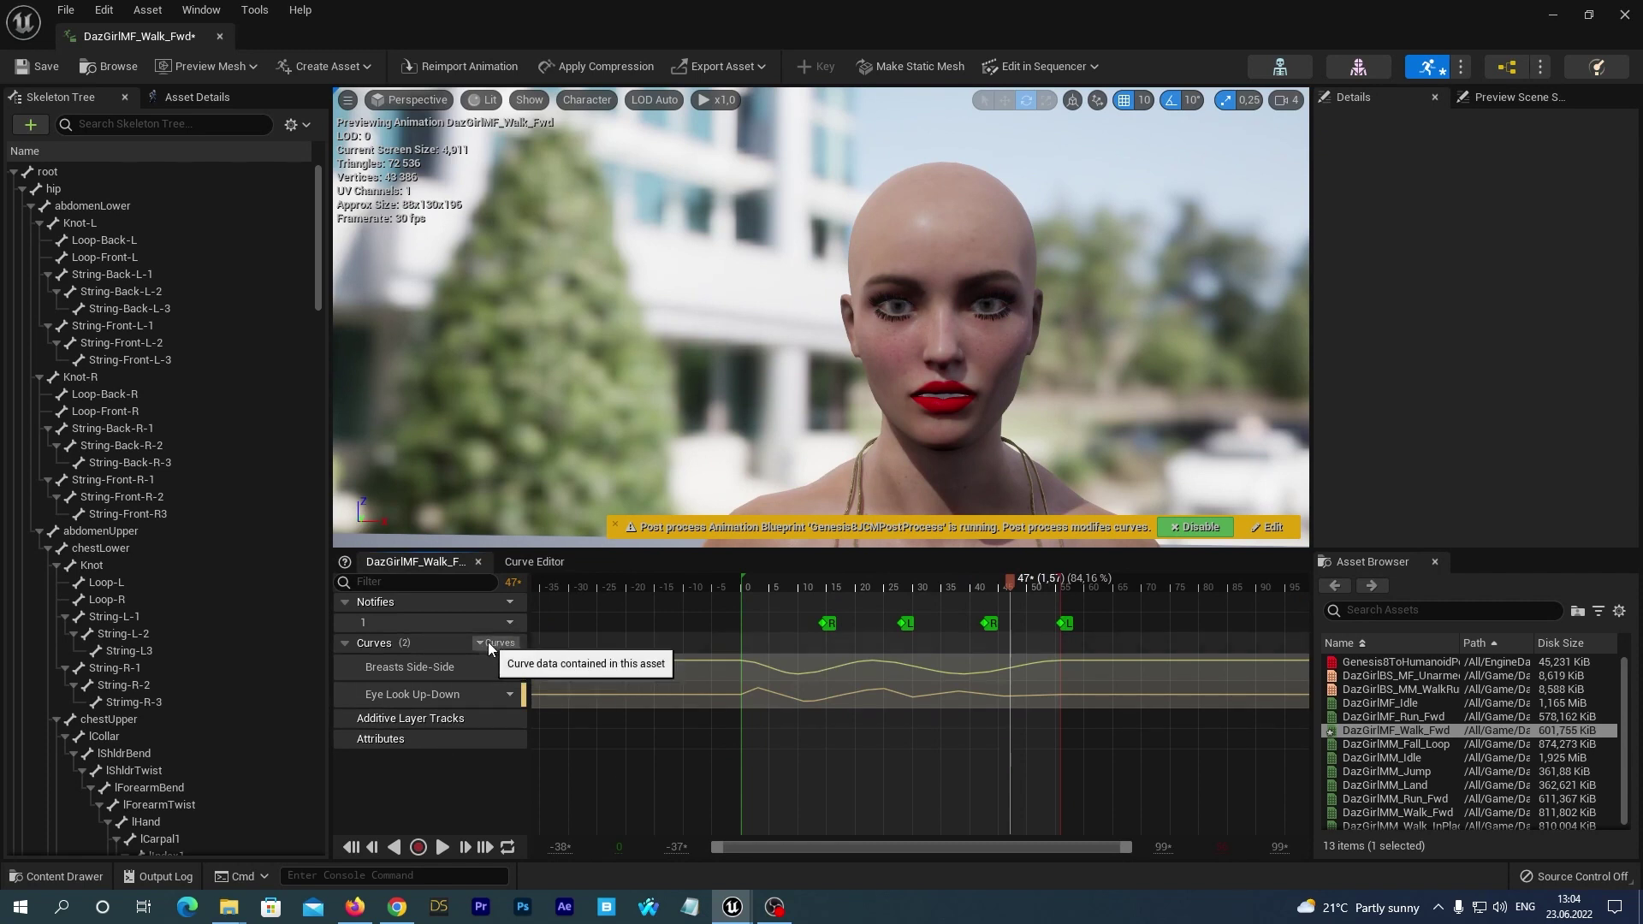
pyautogui.click(490, 643)
pyautogui.moveTo(539, 686)
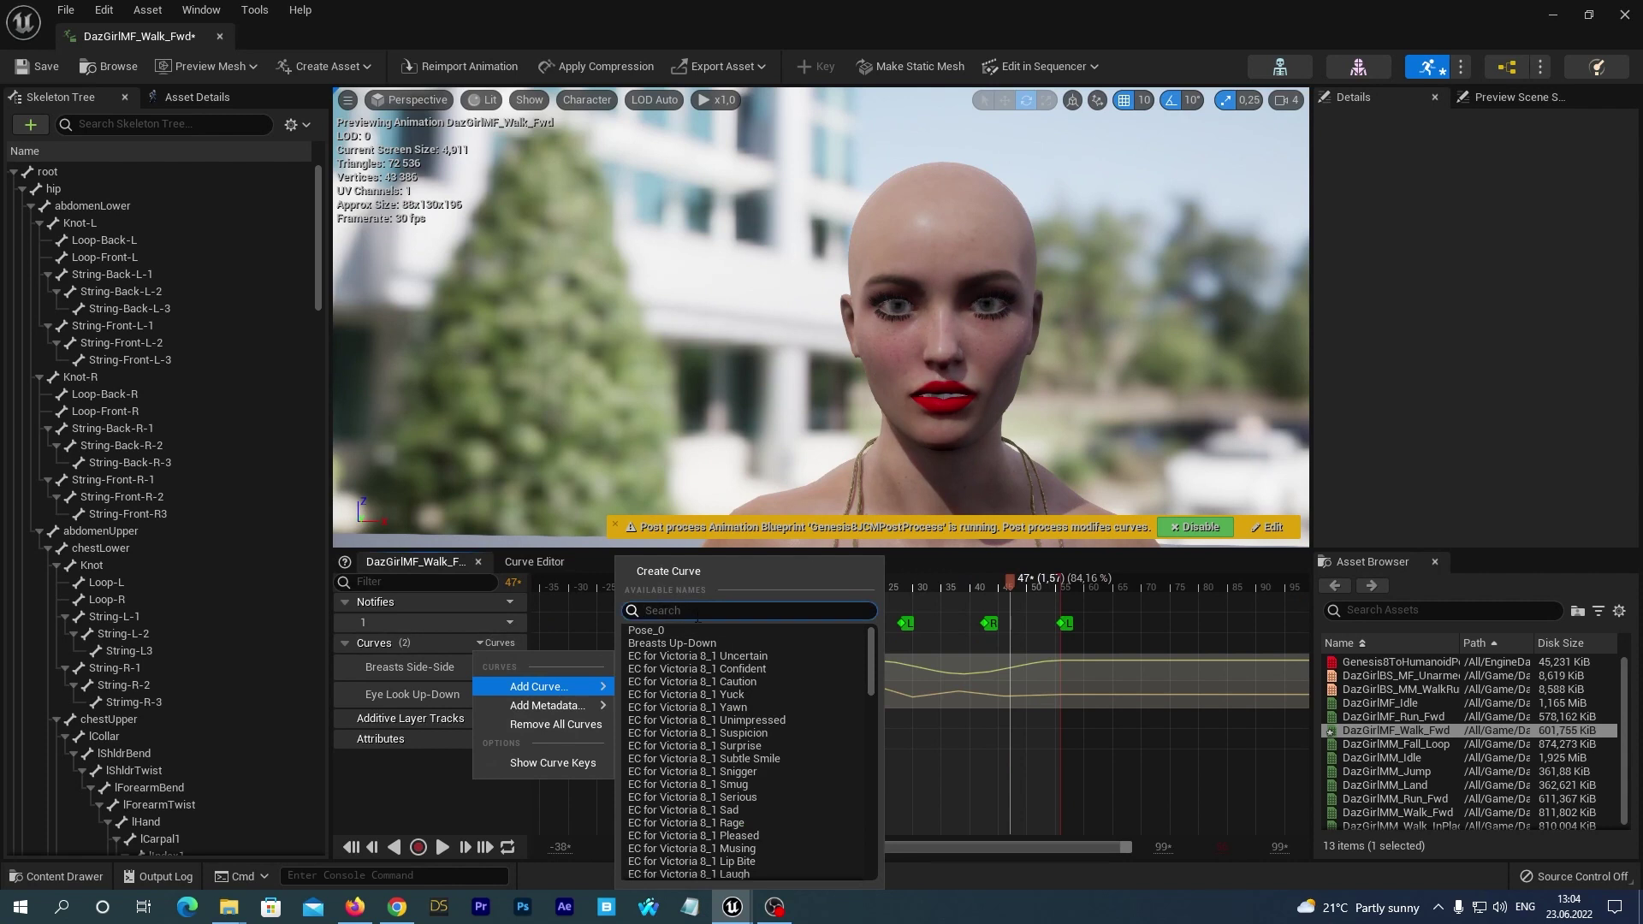
pyautogui.write('eye')
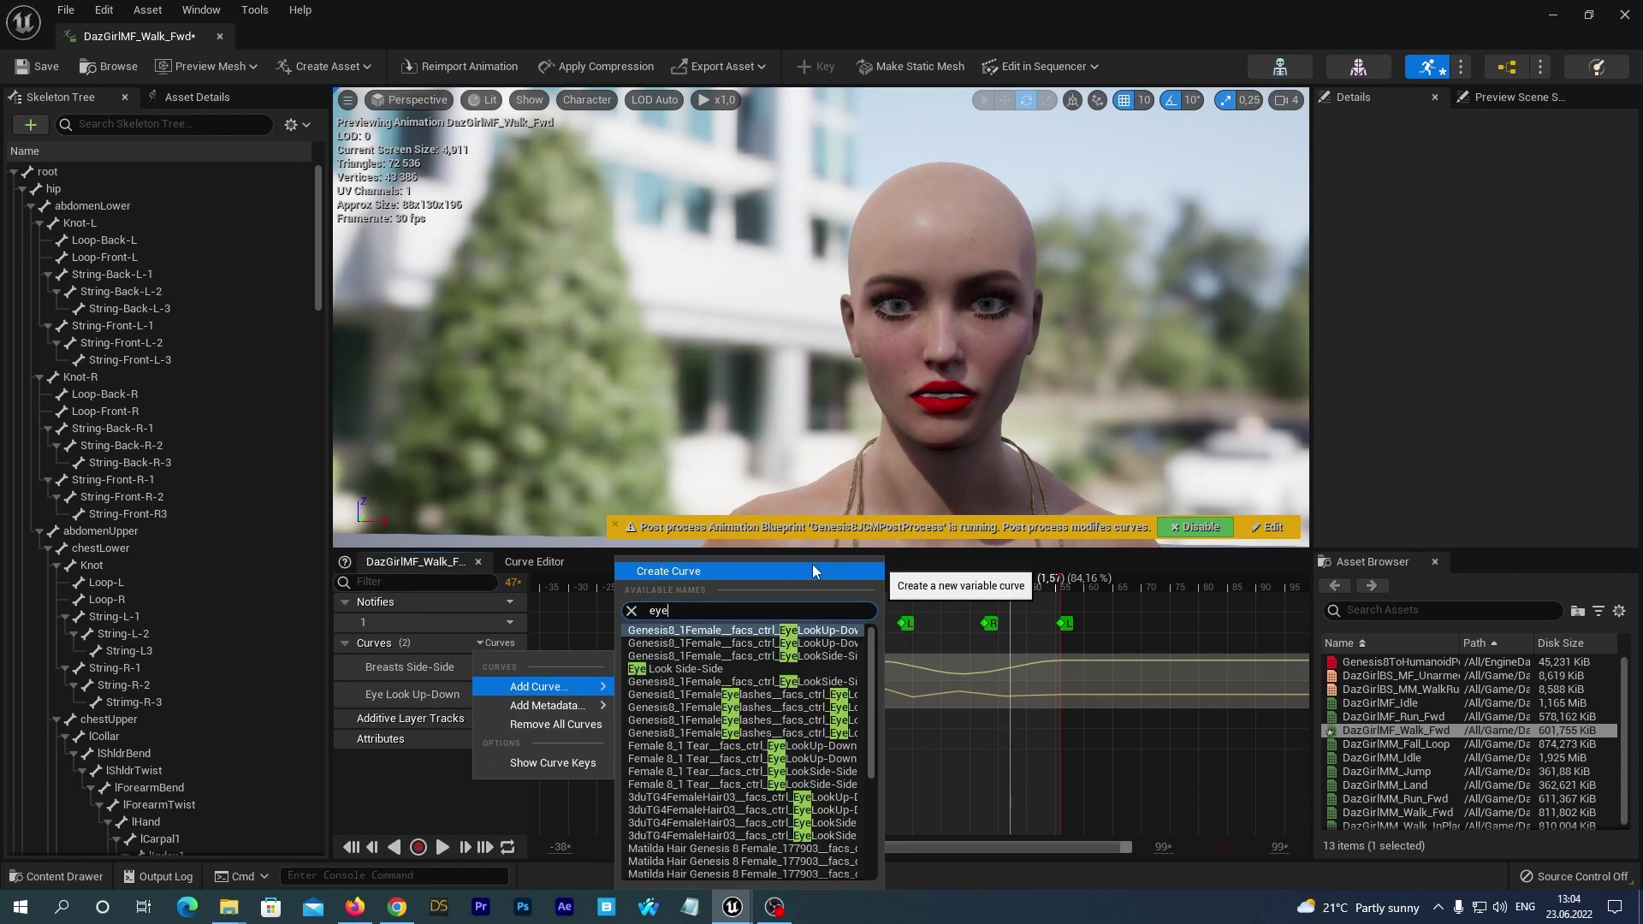
pyautogui.click(691, 669)
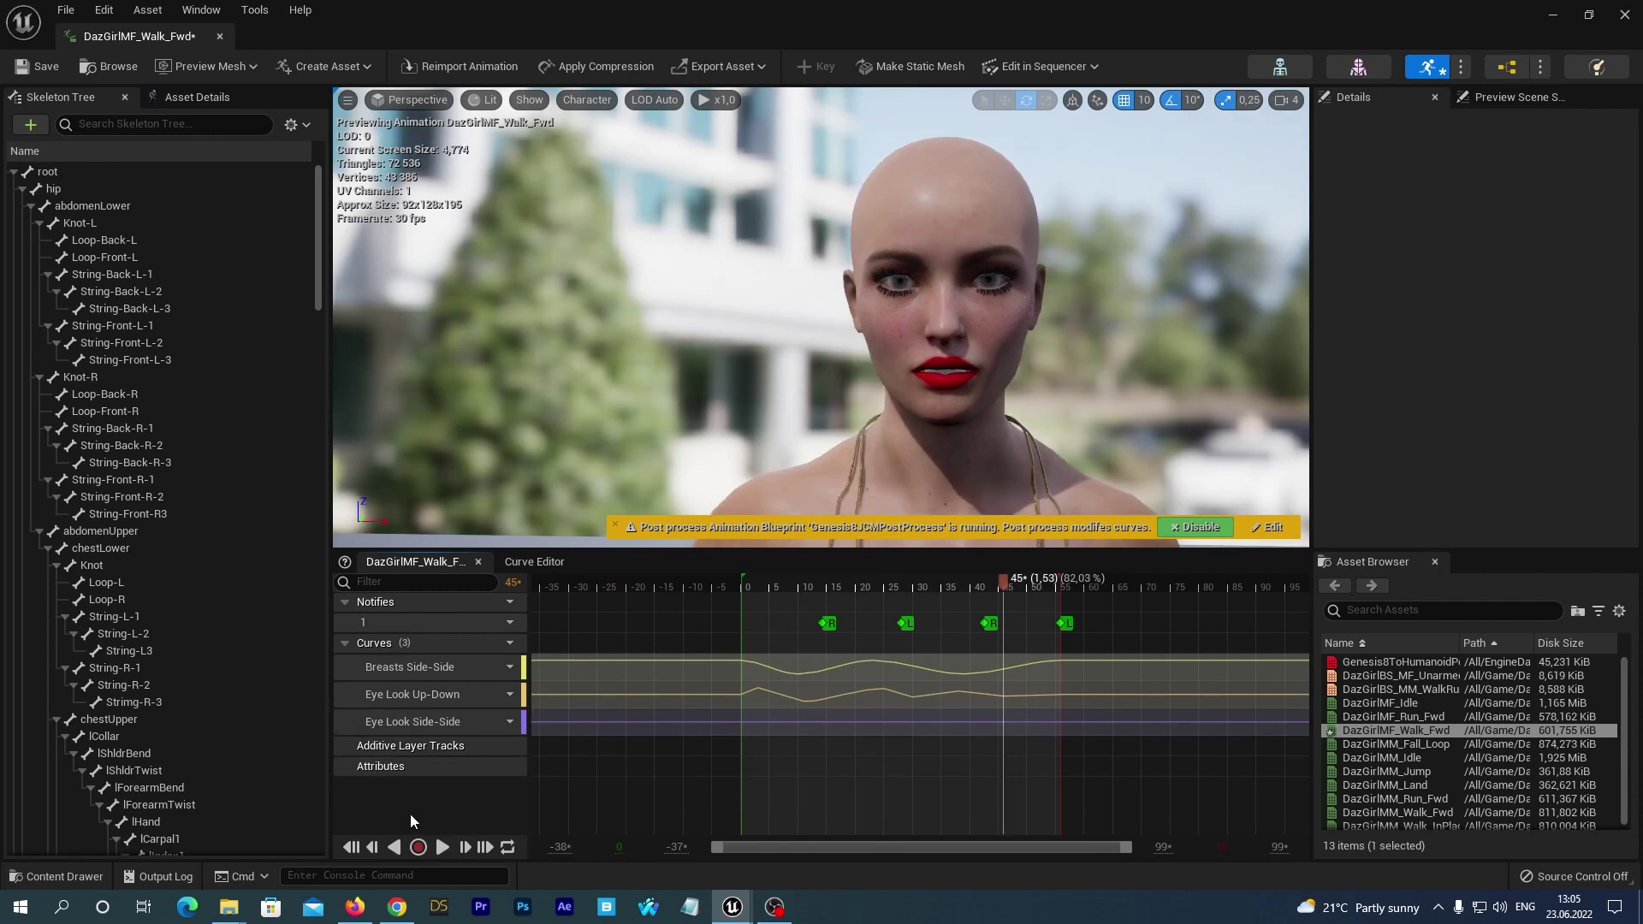
pyautogui.doubleClick(755, 724)
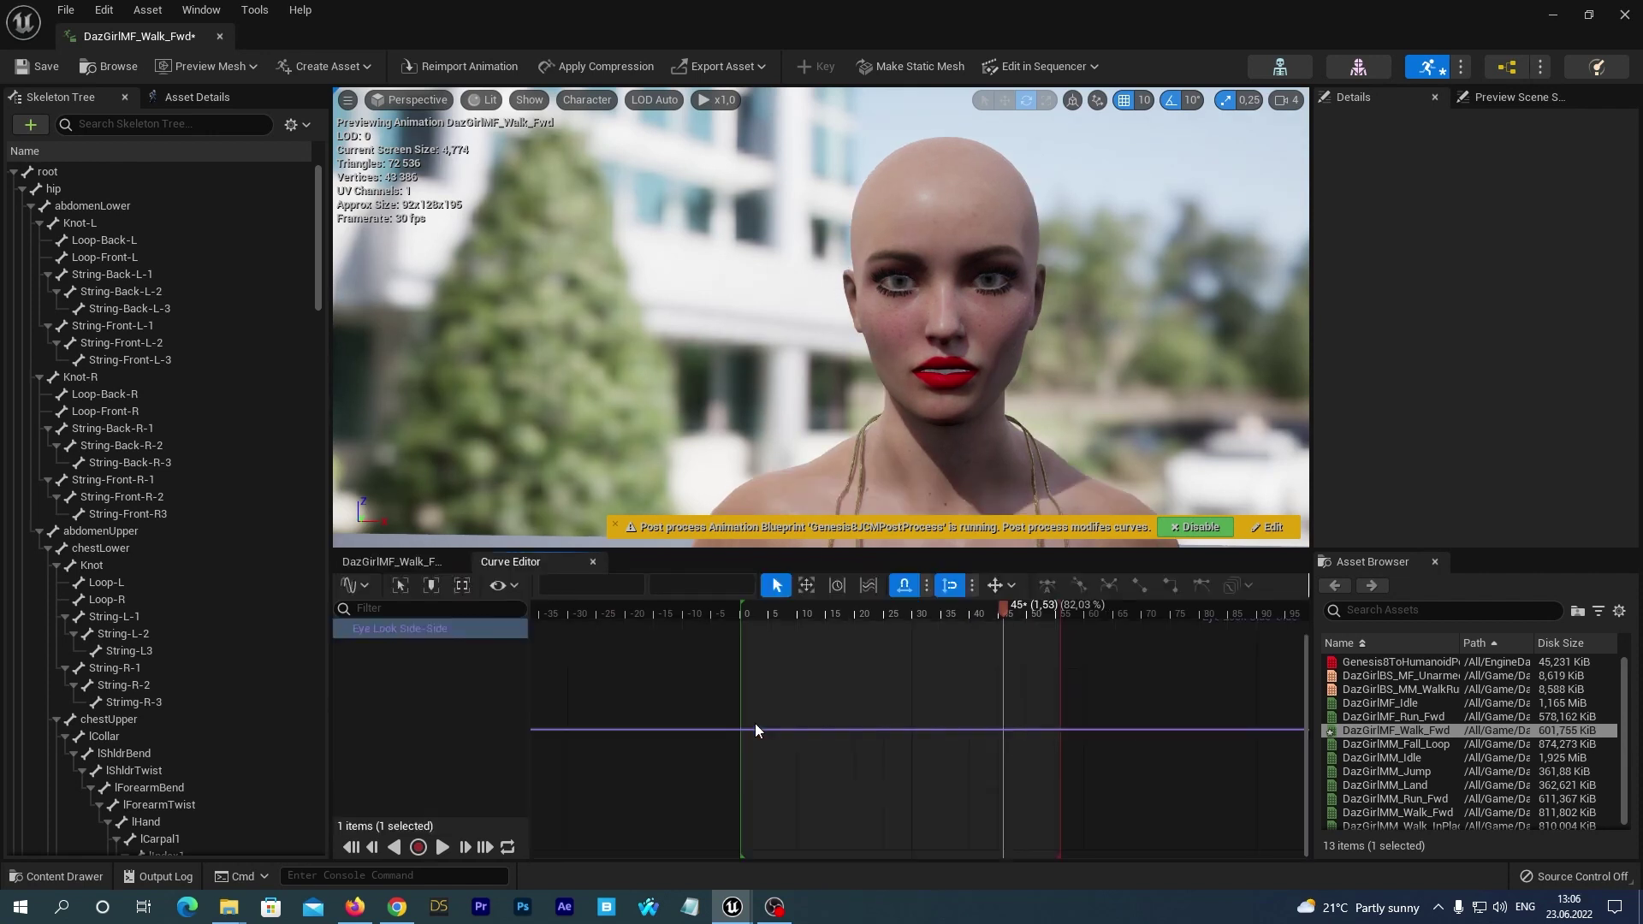
# - Key the curve's start and loop end, and add a frame-5 key valued -0,2
pyautogui.rightClick(740, 731)
pyautogui.click(764, 568)
pyautogui.rightClick(737, 614)
pyautogui.press('Escape')
pyautogui.rightClick(1061, 727)
pyautogui.click(1099, 528)
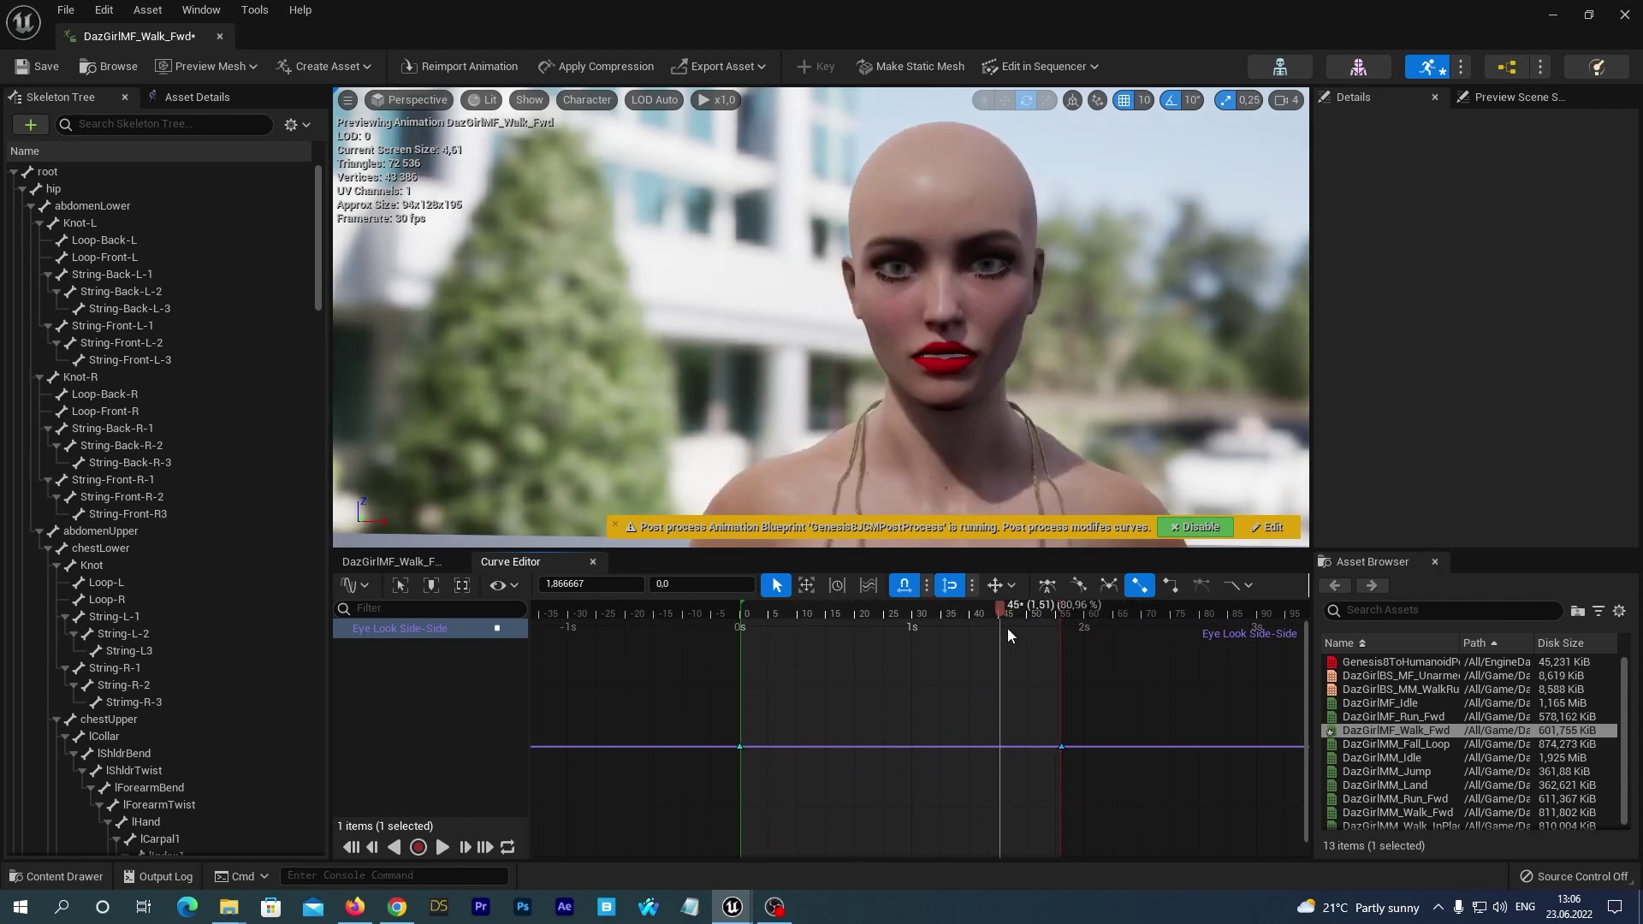
pyautogui.moveTo(1059, 613); pyautogui.dragTo(769, 613)
pyautogui.middleClick(769, 746)
pyautogui.moveTo(767, 747); pyautogui.dragTo(770, 632)
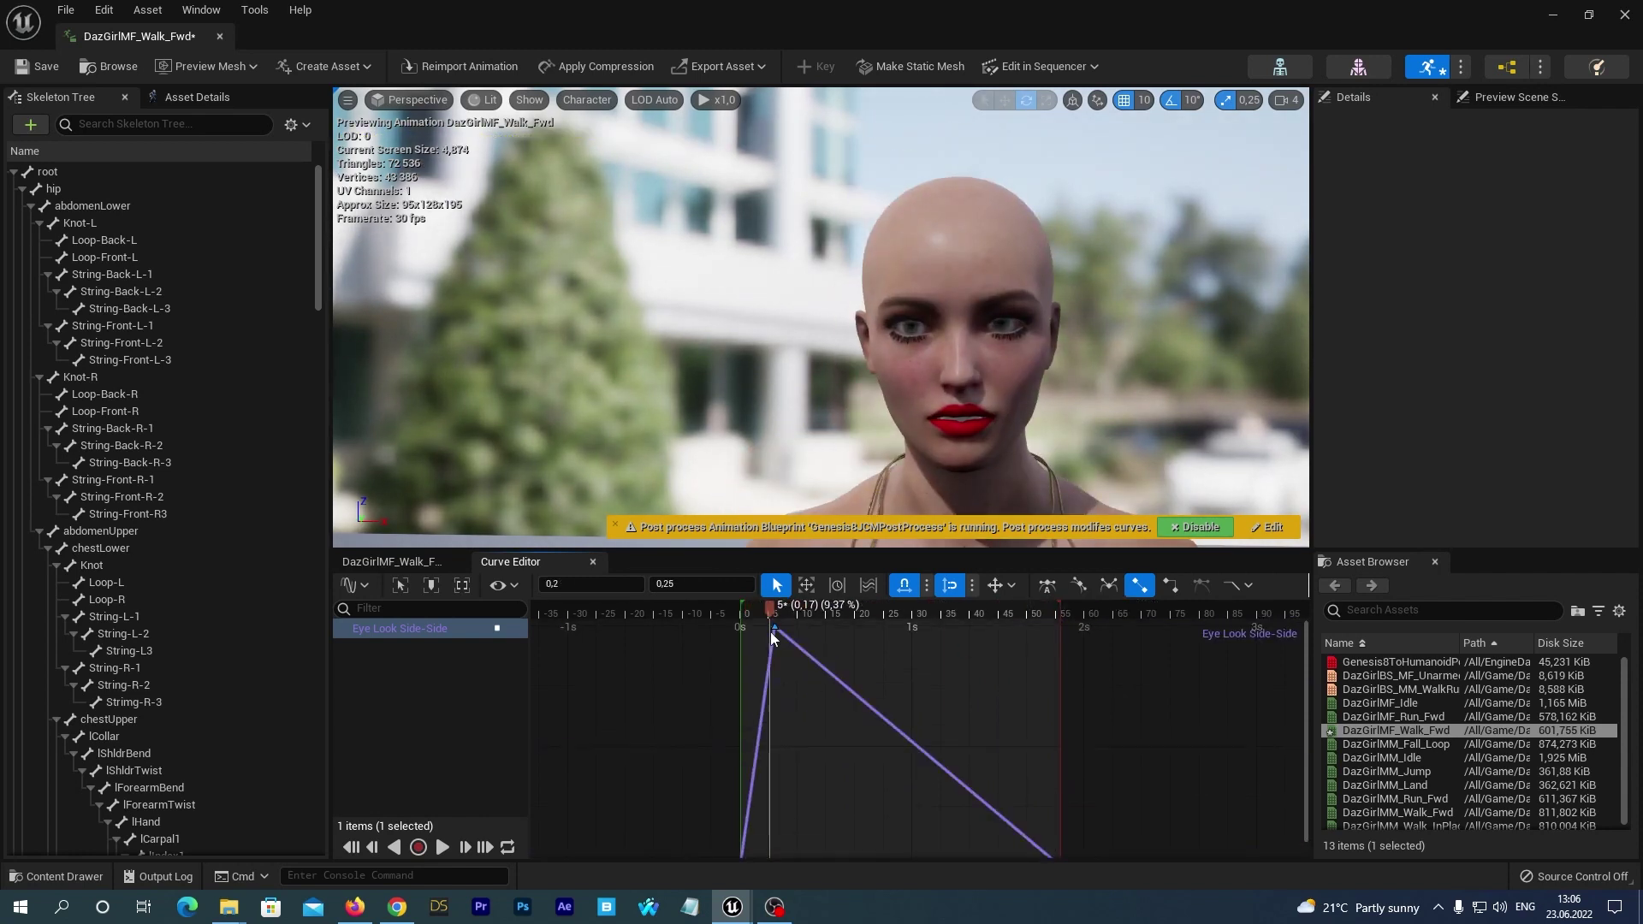
pyautogui.click(721, 588)
pyautogui.write('-0,2')
pyautogui.press('Return')
# - Add keys at frame 9 valued -0,1 and frame 23 valued 0,1
pyautogui.moveTo(769, 610); pyautogui.dragTo(872, 613)
pyautogui.click(684, 584)
pyautogui.write('-0,1')
pyautogui.press('Return')
pyautogui.press('Return')
pyautogui.click(684, 583)
pyautogui.write('0,1')
# - Add keys at frame 32 valued -0,01 and frame 41 valued 0,15
pyautogui.press('Return')
pyautogui.click(928, 613)
pyautogui.press('Return')
pyautogui.click(684, 583)
pyautogui.write('-0,01')
pyautogui.press('Return')
pyautogui.moveTo(928, 613); pyautogui.dragTo(978, 606)
pyautogui.press('Return')
pyautogui.click(684, 583)
pyautogui.write('0,15')
pyautogui.press('Return')
# - Play back the side-to-side glances and recentre the preview on the character's head
pyautogui.click(442, 847)
pyautogui.click(441, 847)
pyautogui.scroll(10, 792, 418)
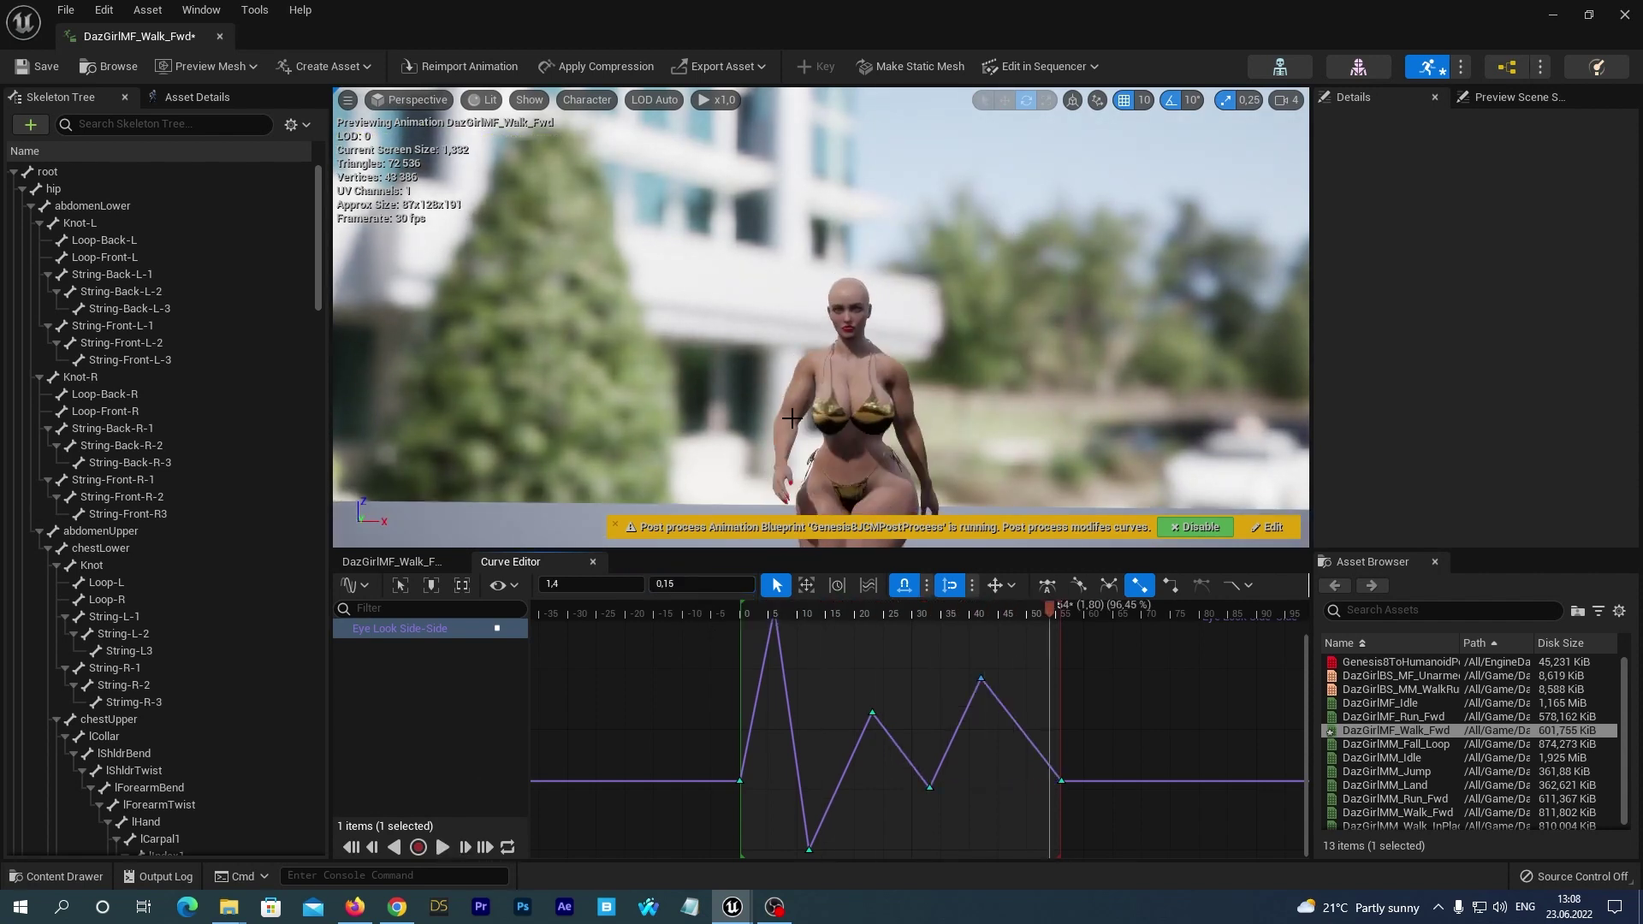
pyautogui.scroll(-5, 792, 417)
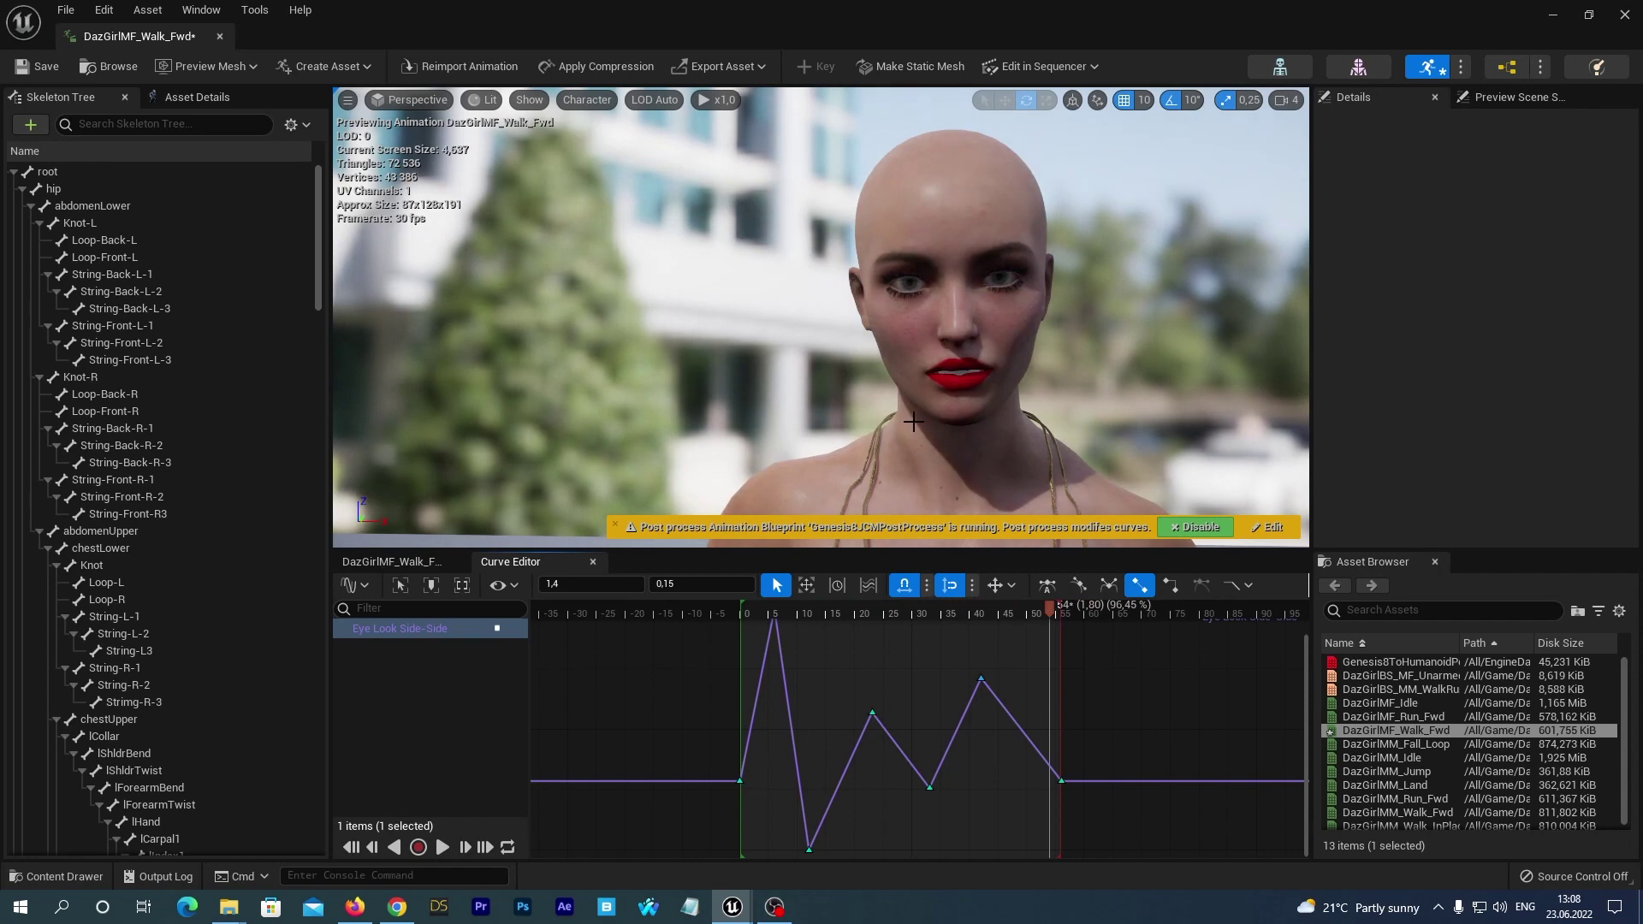
pyautogui.moveTo(810, 422); pyautogui.dragTo(864, 422)
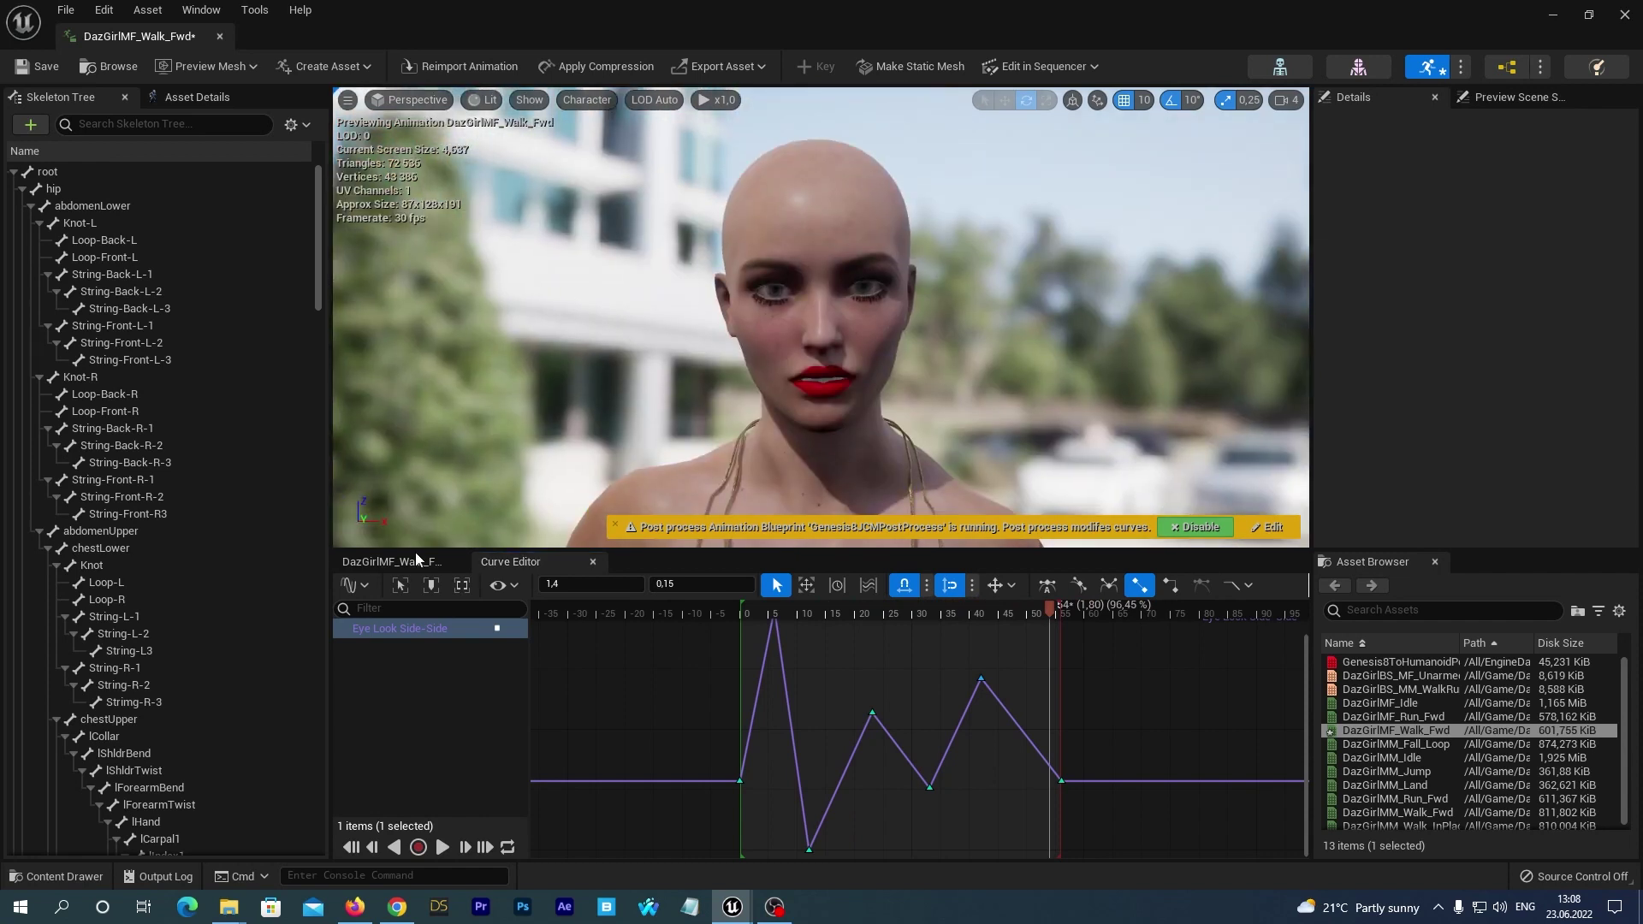
# - Add the Eye Blink curve to the walk animation and open it in the Curve Editor
pyautogui.click(393, 562)
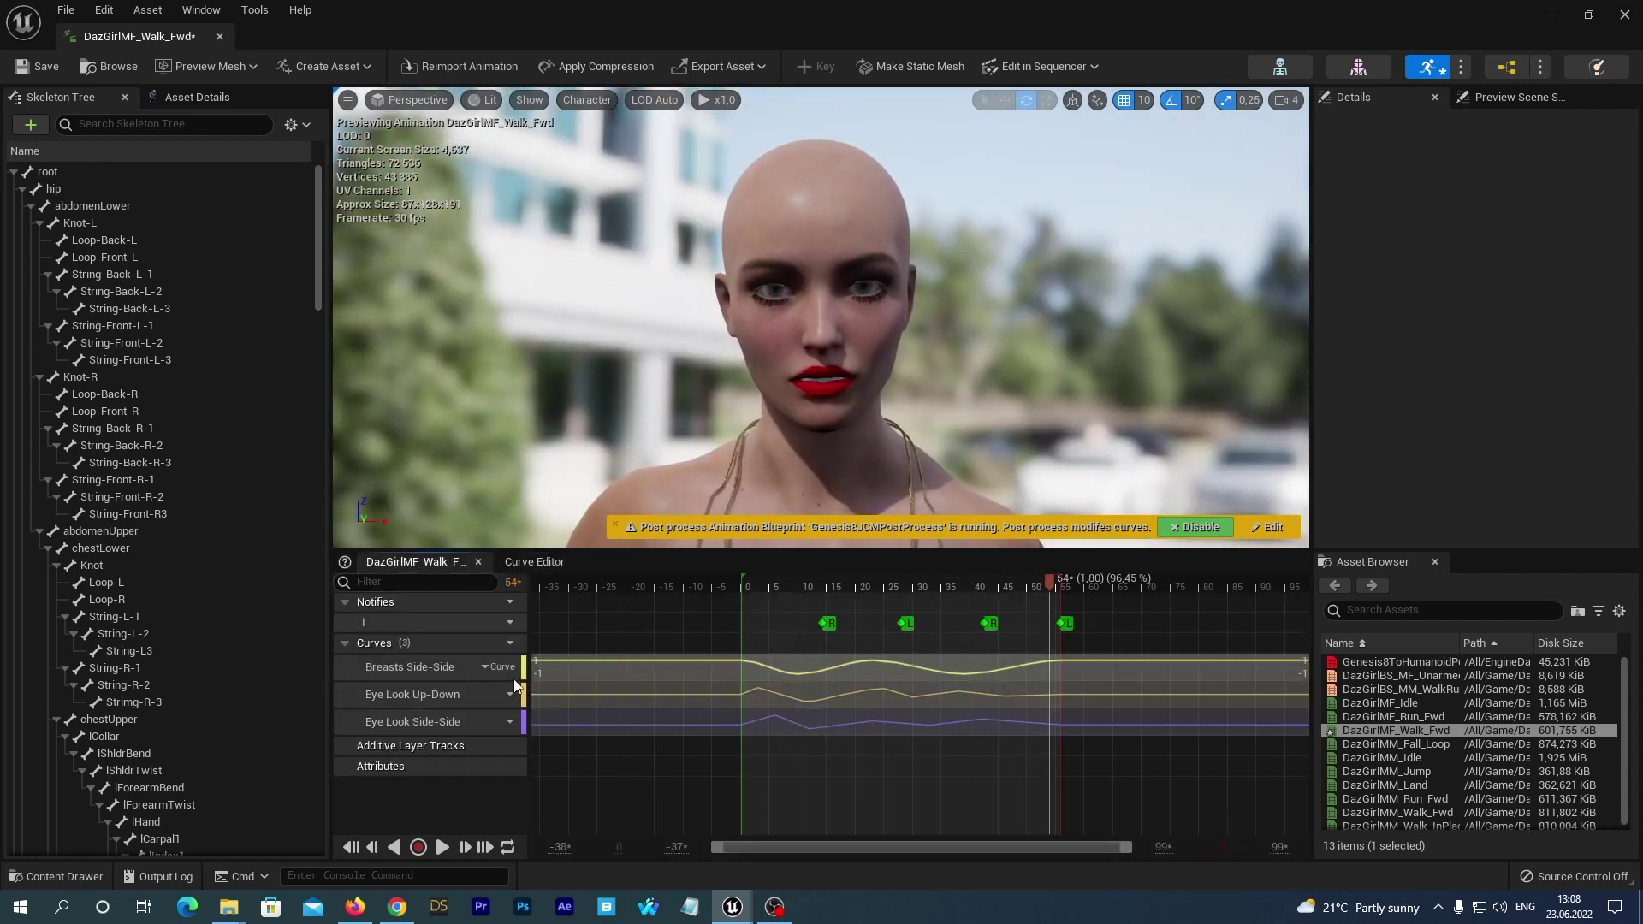
pyautogui.click(497, 643)
pyautogui.moveTo(556, 689)
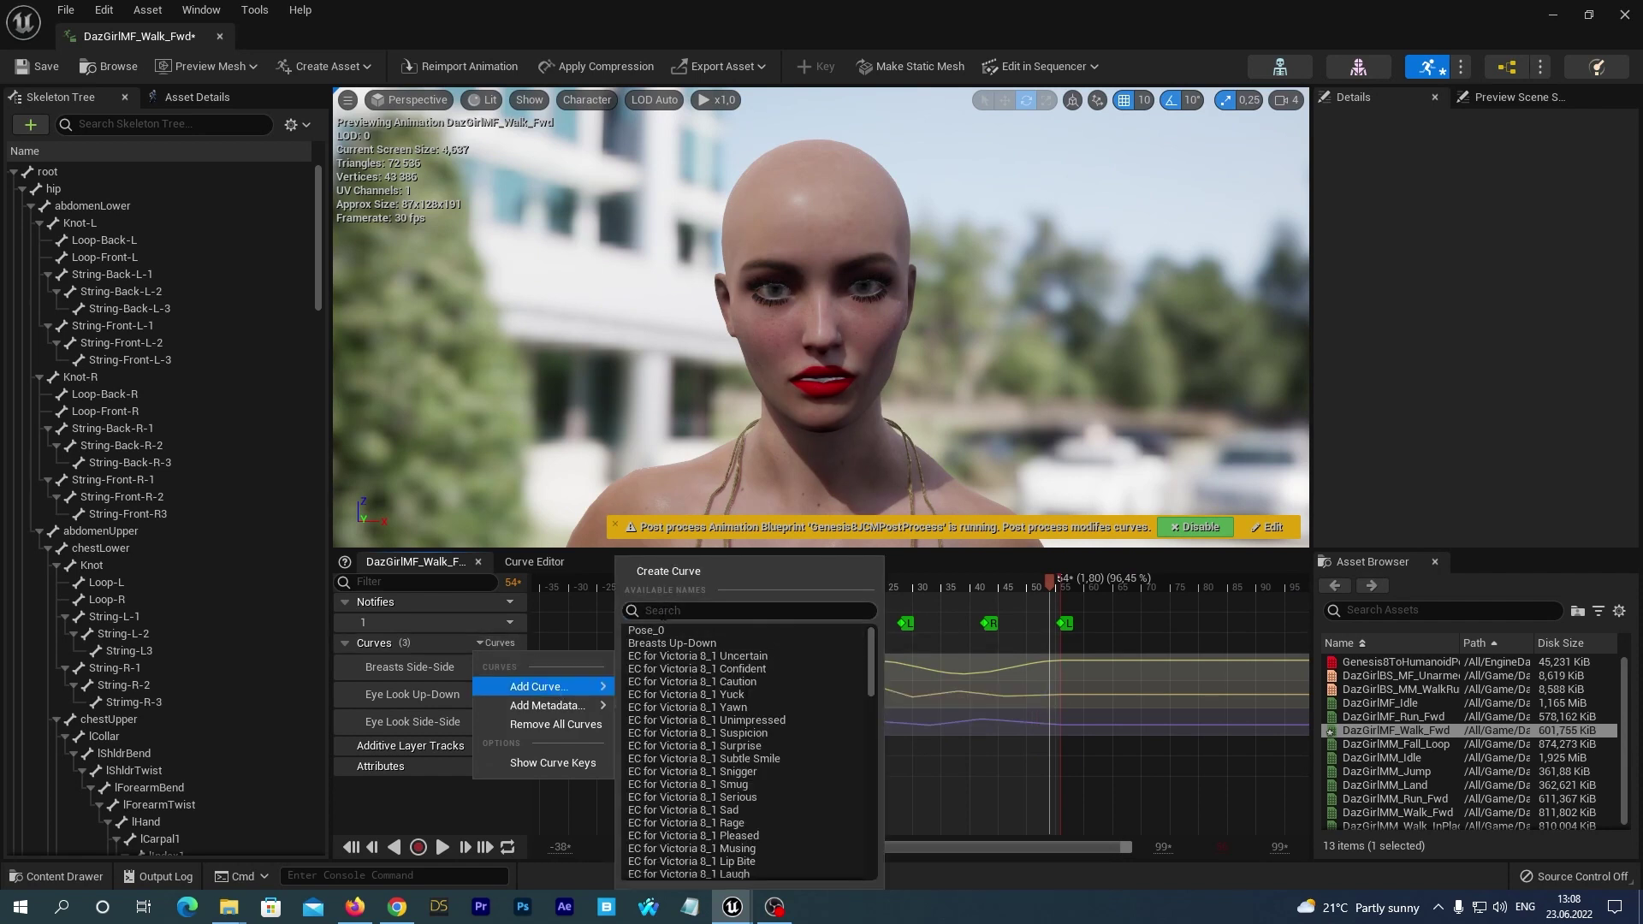
pyautogui.write('blink')
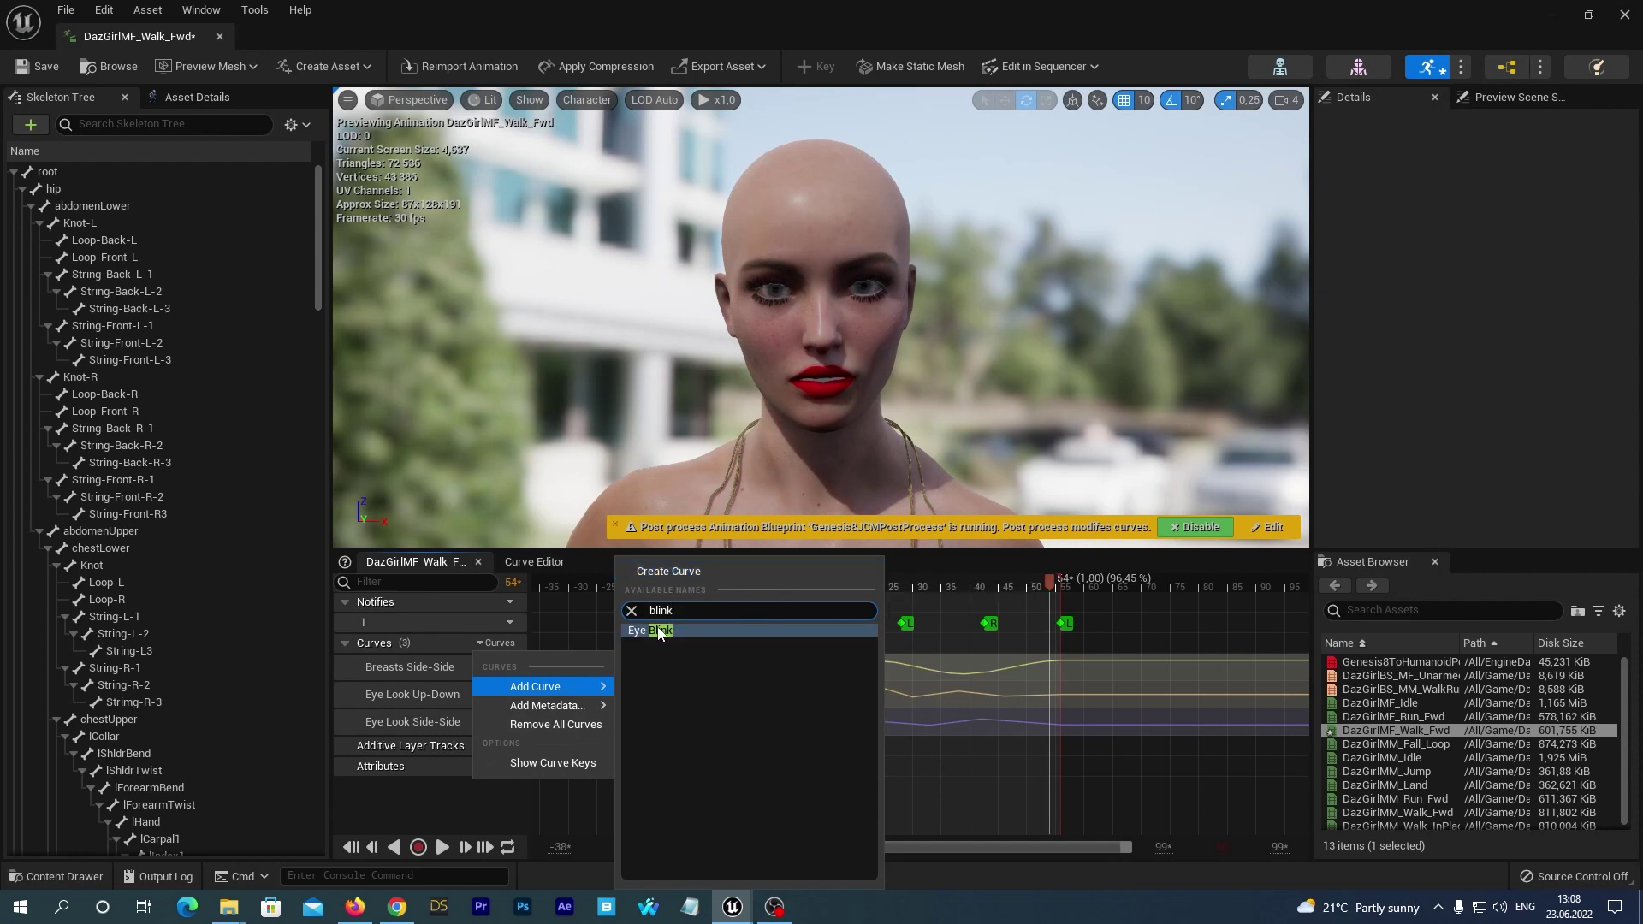
pyautogui.click(657, 629)
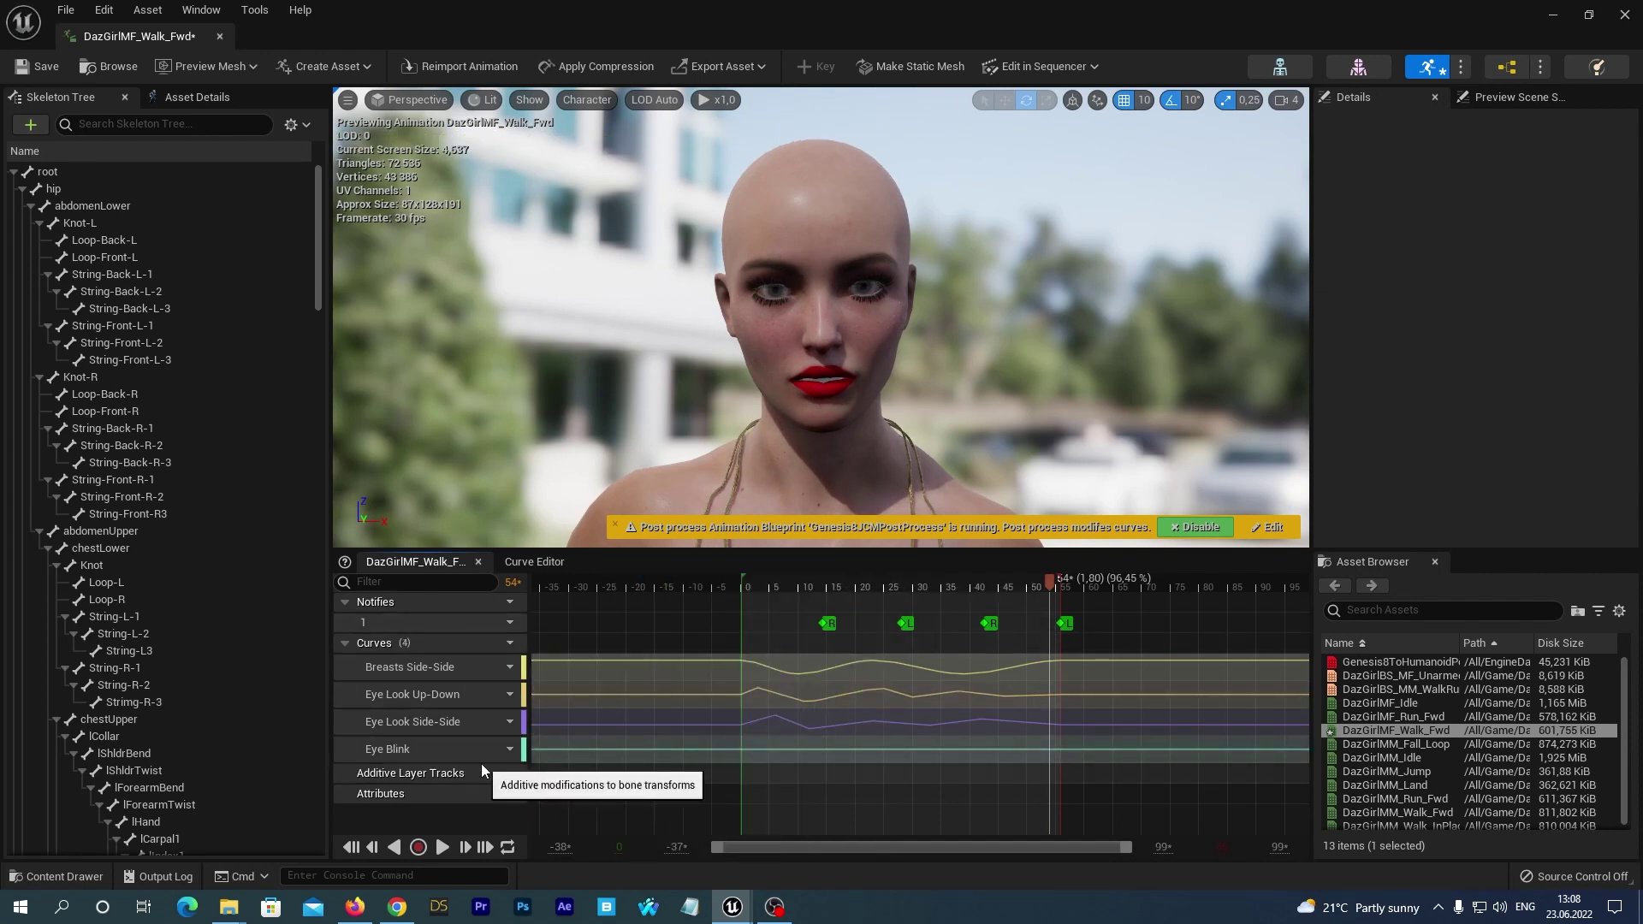
pyautogui.doubleClick(764, 752)
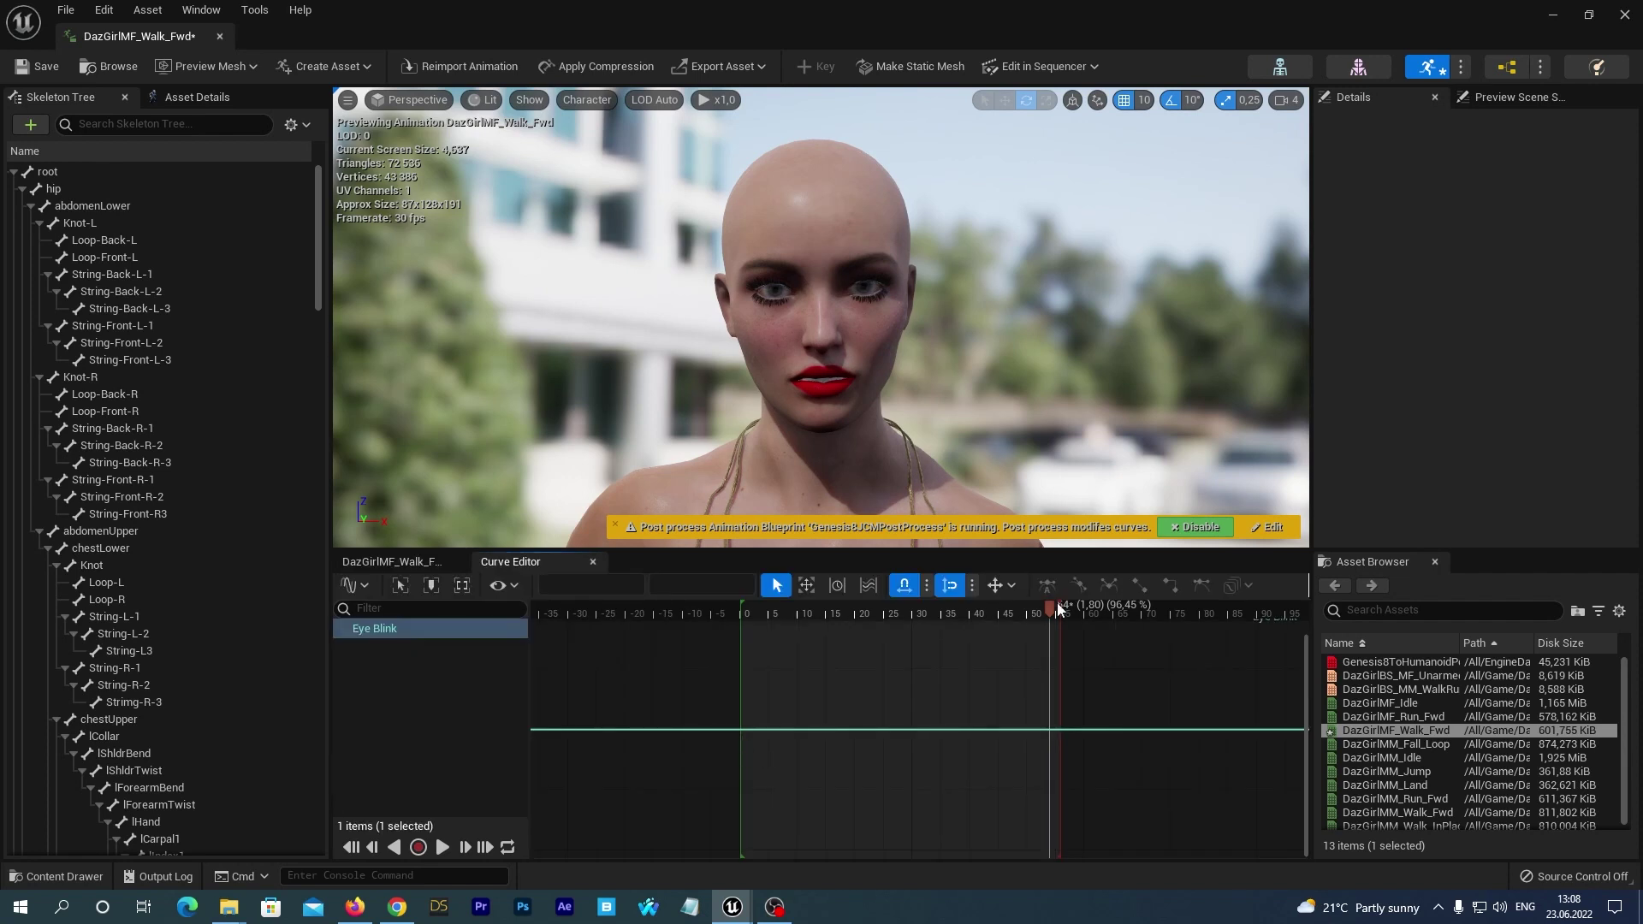
# - Key a blink from frame 18 to 24 that peaks at 0,8
pyautogui.middleClick(847, 731)
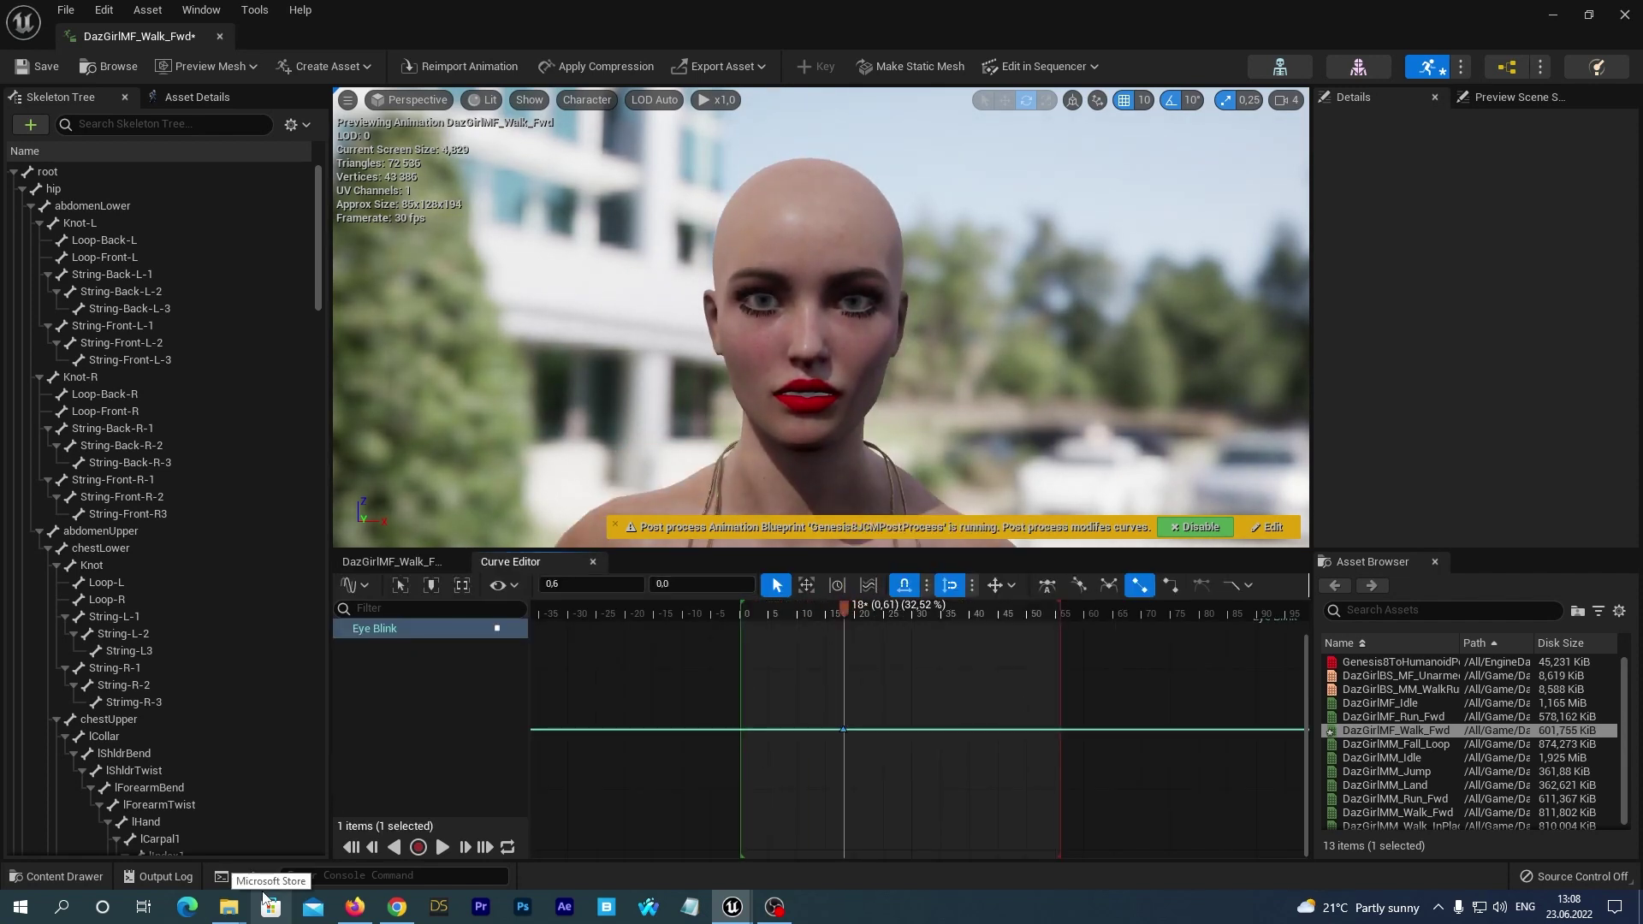
pyautogui.click(869, 611)
pyautogui.rightClick(866, 676)
pyautogui.click(909, 578)
pyautogui.moveTo(896, 591); pyautogui.dragTo(895, 747)
pyautogui.click(867, 747)
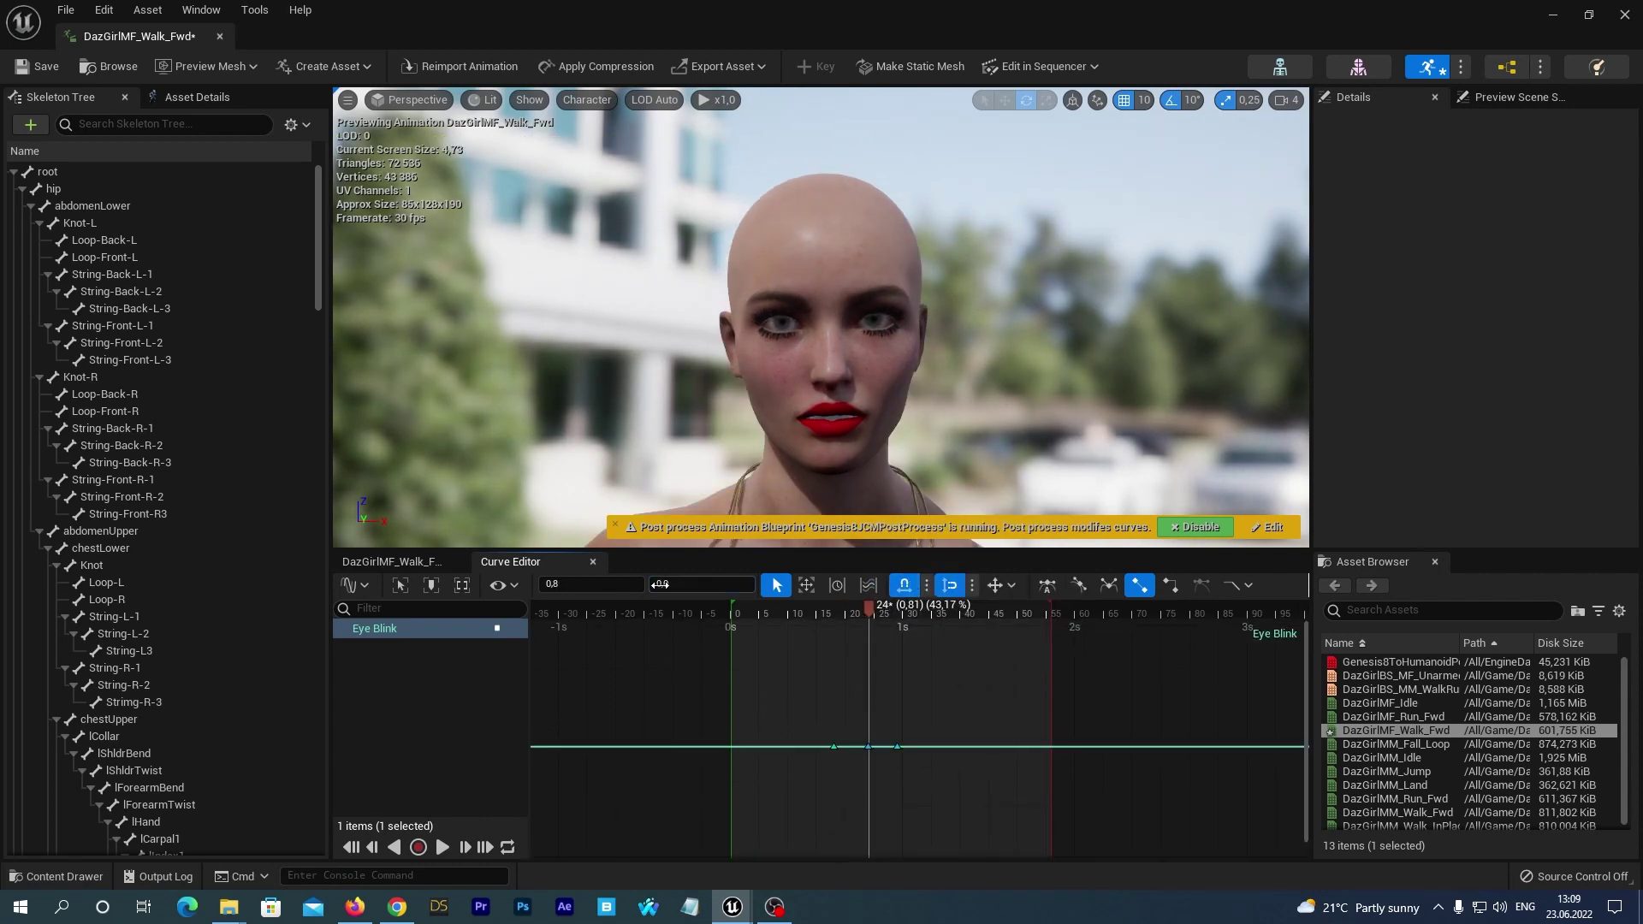
pyautogui.write('0,8')
pyautogui.press('Return')
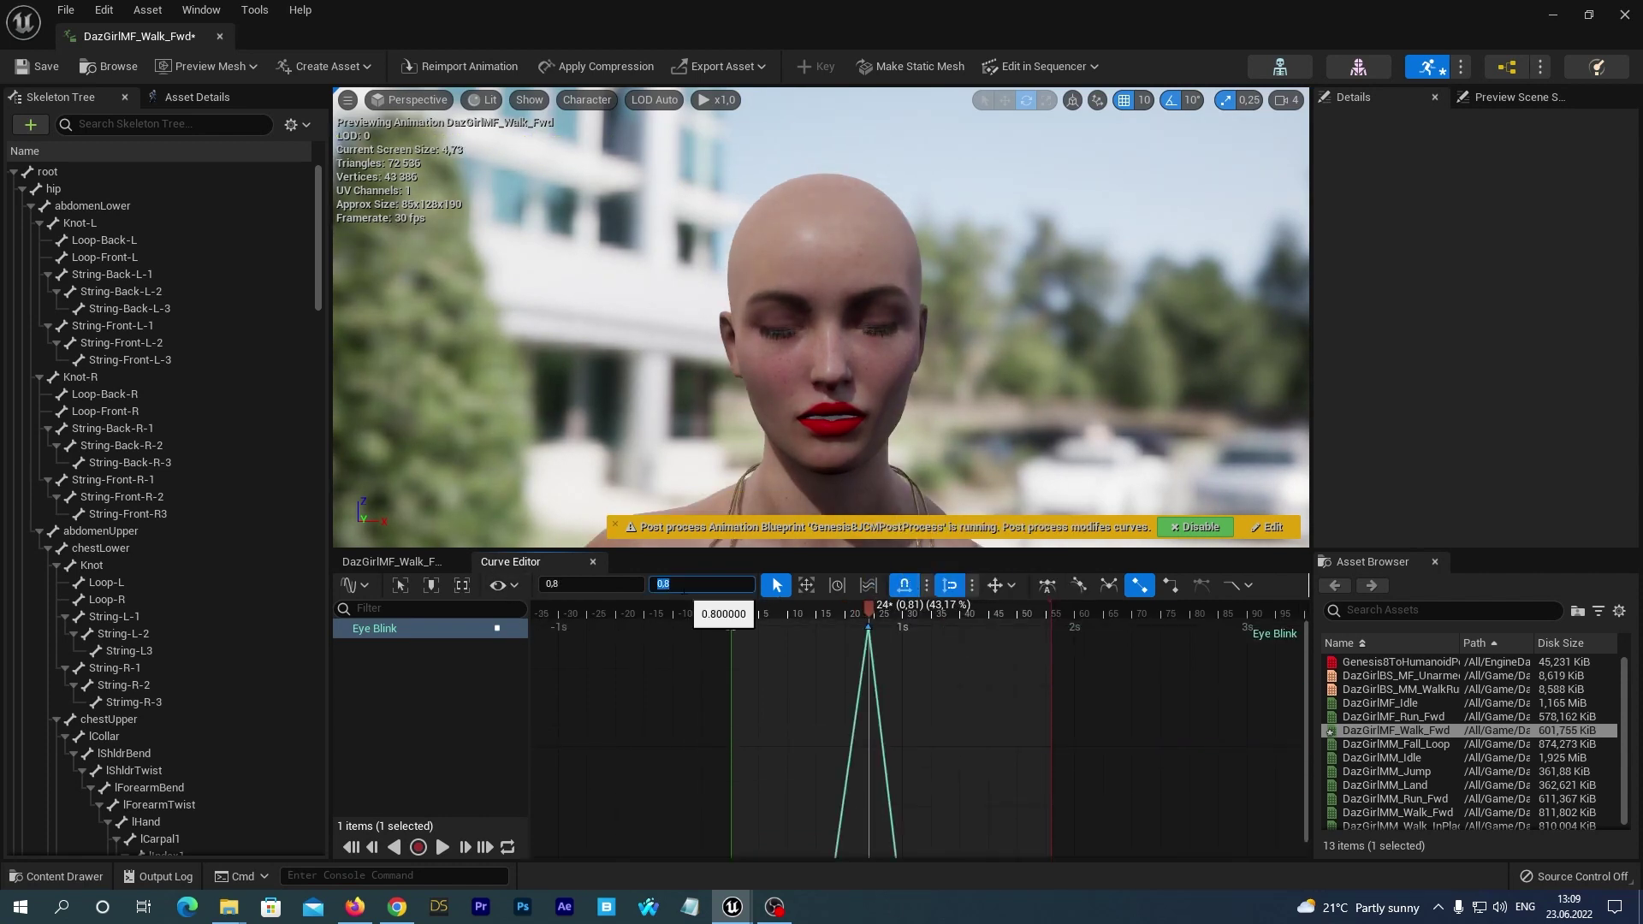
# - Add a smaller second blink around frames 39–43, check it, and return to the animation timeline
pyautogui.click(757, 620)
pyautogui.click(834, 849)
pyautogui.click(960, 785)
pyautogui.middleClick(953, 847)
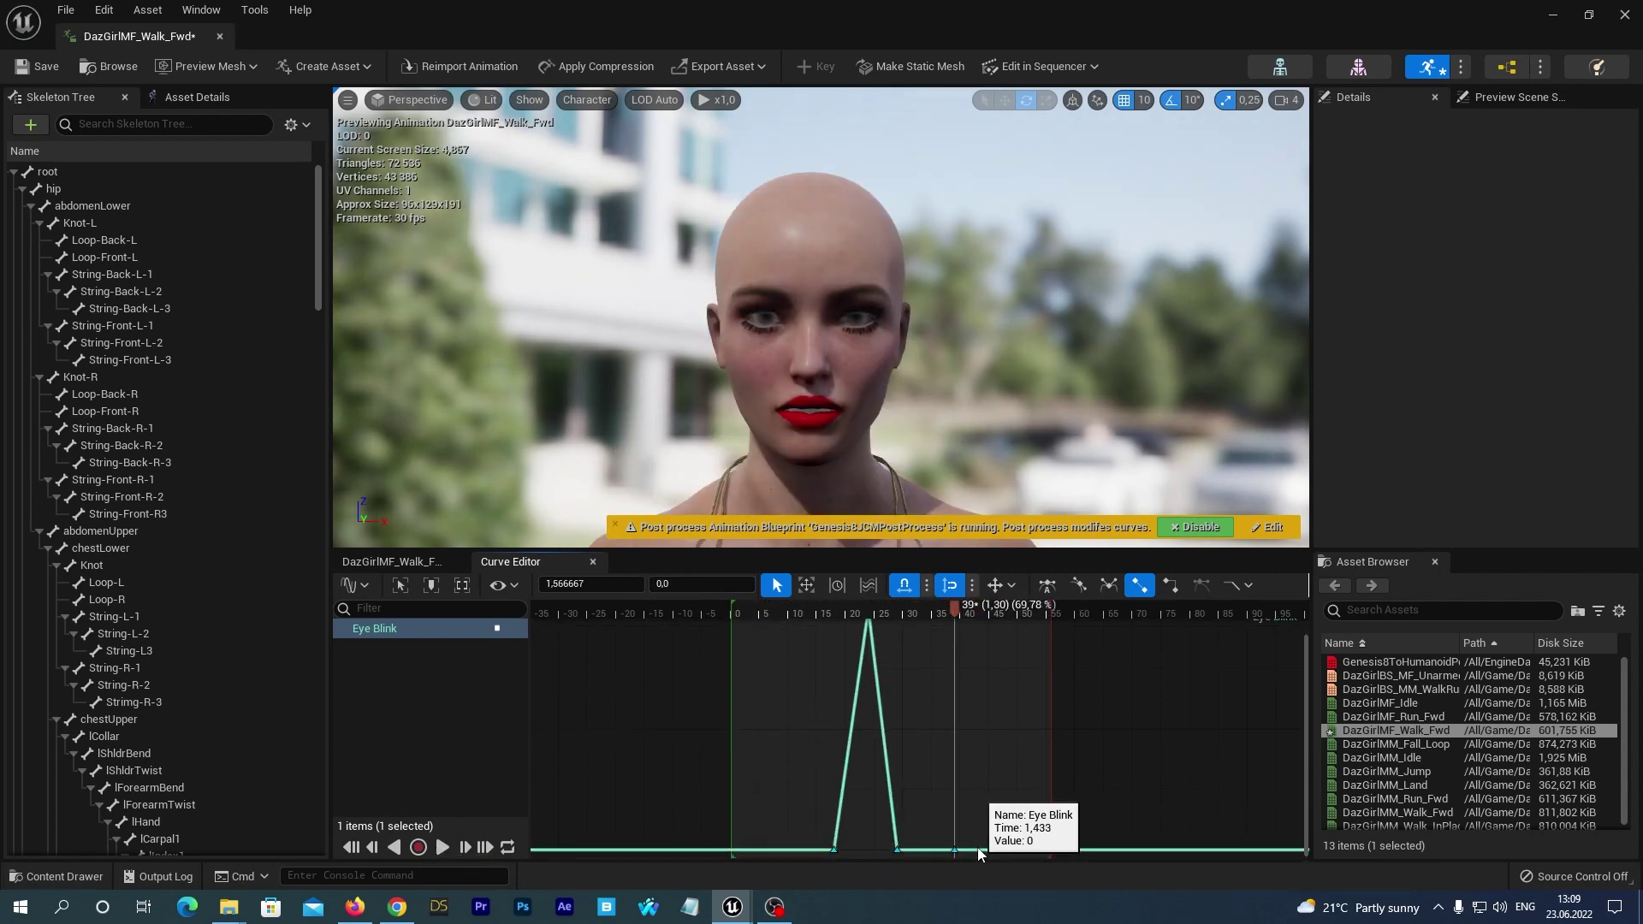
pyautogui.moveTo(978, 850); pyautogui.dragTo(977, 729)
pyautogui.moveTo(1020, 614); pyautogui.dragTo(851, 614)
pyautogui.click(403, 563)
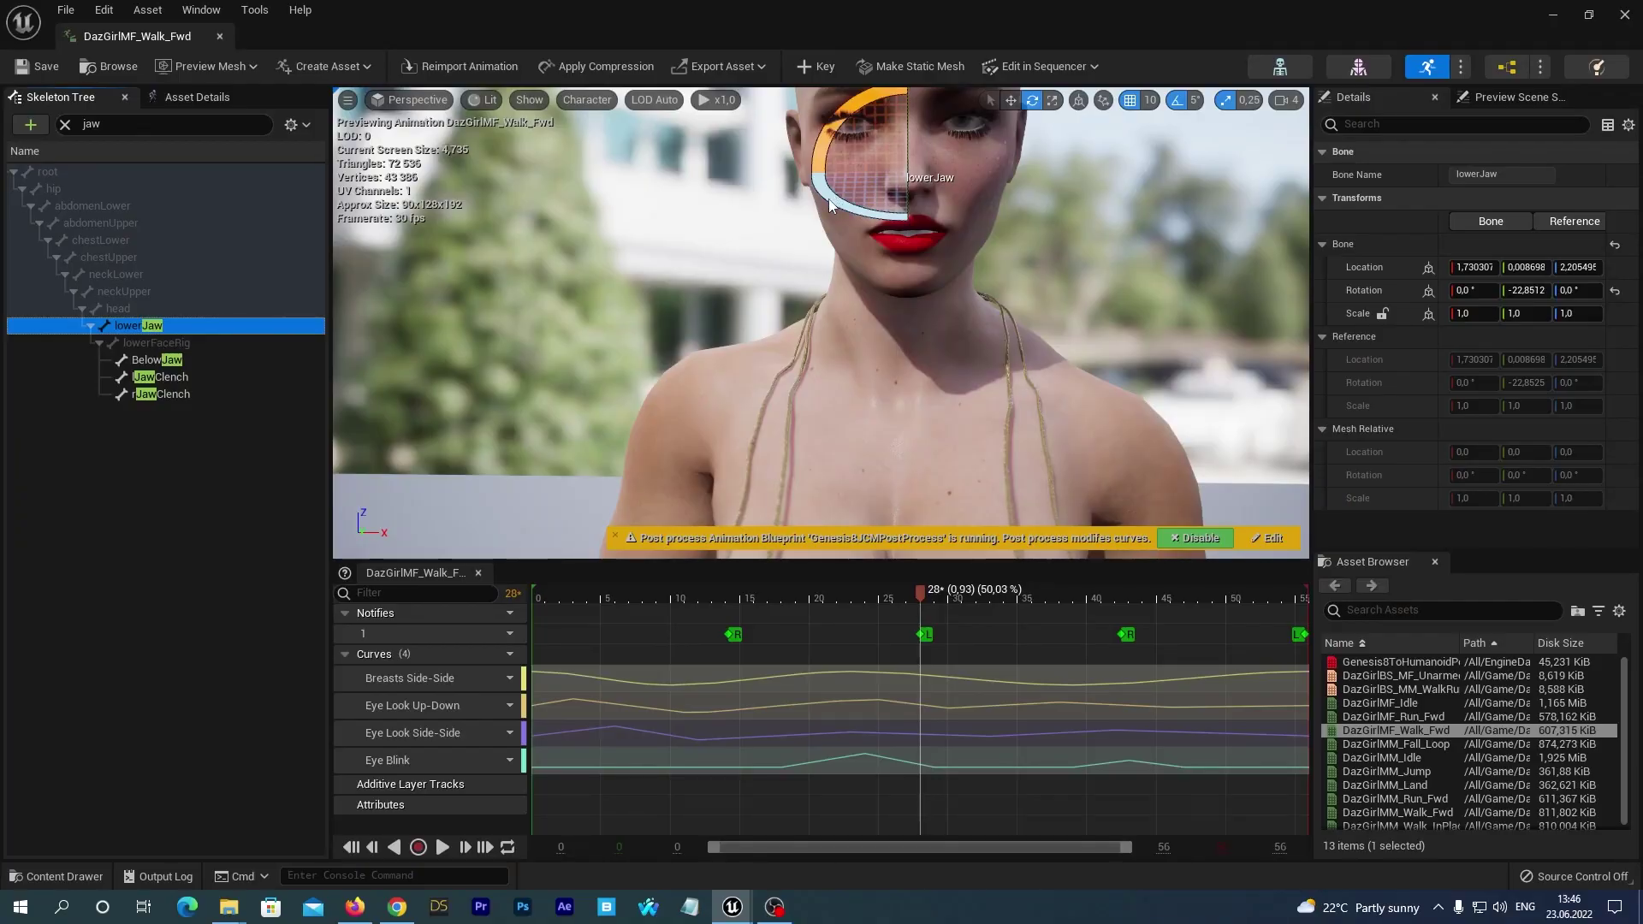
# - Try several free rotations of the lowerJaw bone, undoing each attempt
pyautogui.moveTo(830, 205); pyautogui.dragTo(668, 244)
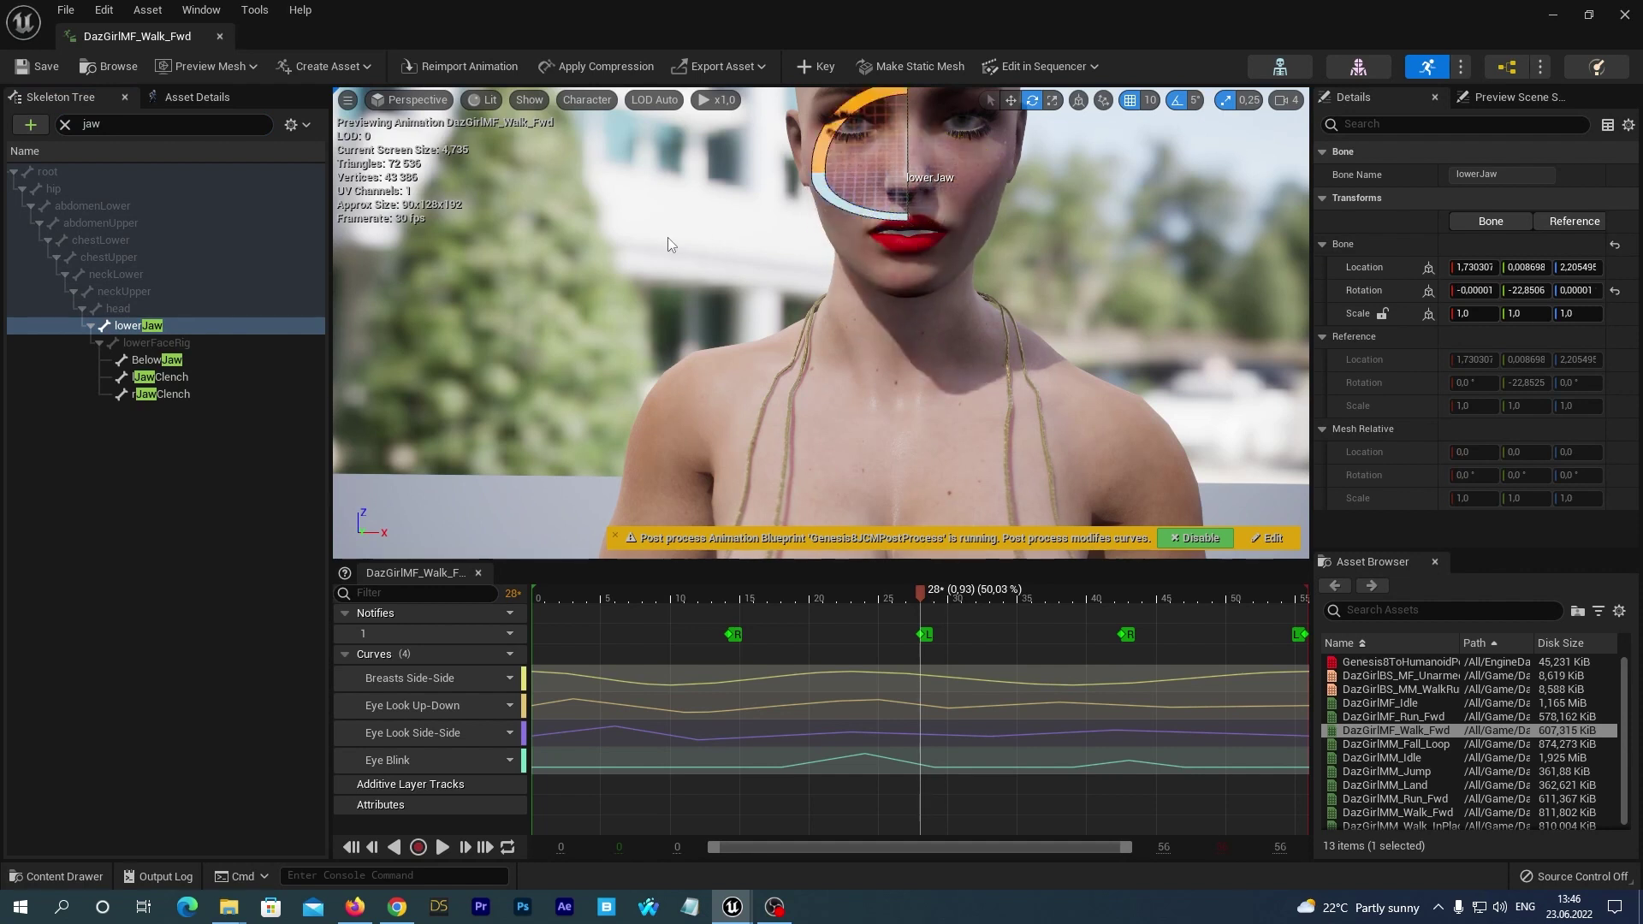
pyautogui.hotkey('ctrl', 'z')
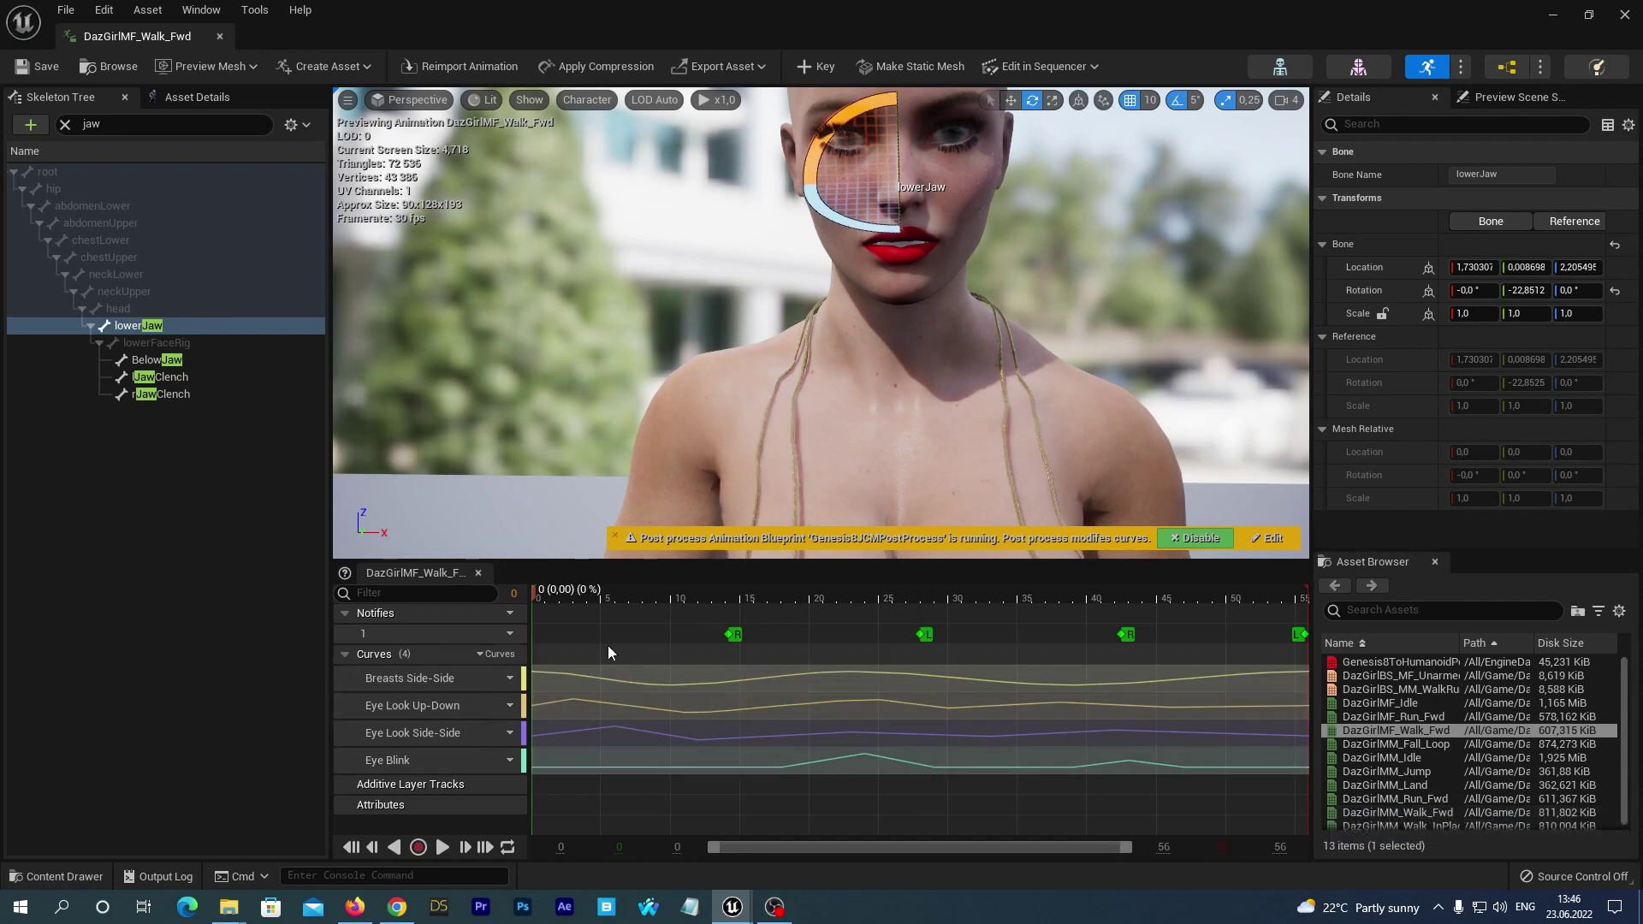
pyautogui.click(101, 10)
pyautogui.click(176, 5)
pyautogui.moveTo(828, 137)
pyautogui.mouseDown()
pyautogui.moveTo(779, 220)
pyautogui.moveTo(785, 239)
pyautogui.moveTo(819, 151)
pyautogui.mouseUp()
pyautogui.click(104, 10)
pyautogui.click(135, 55)
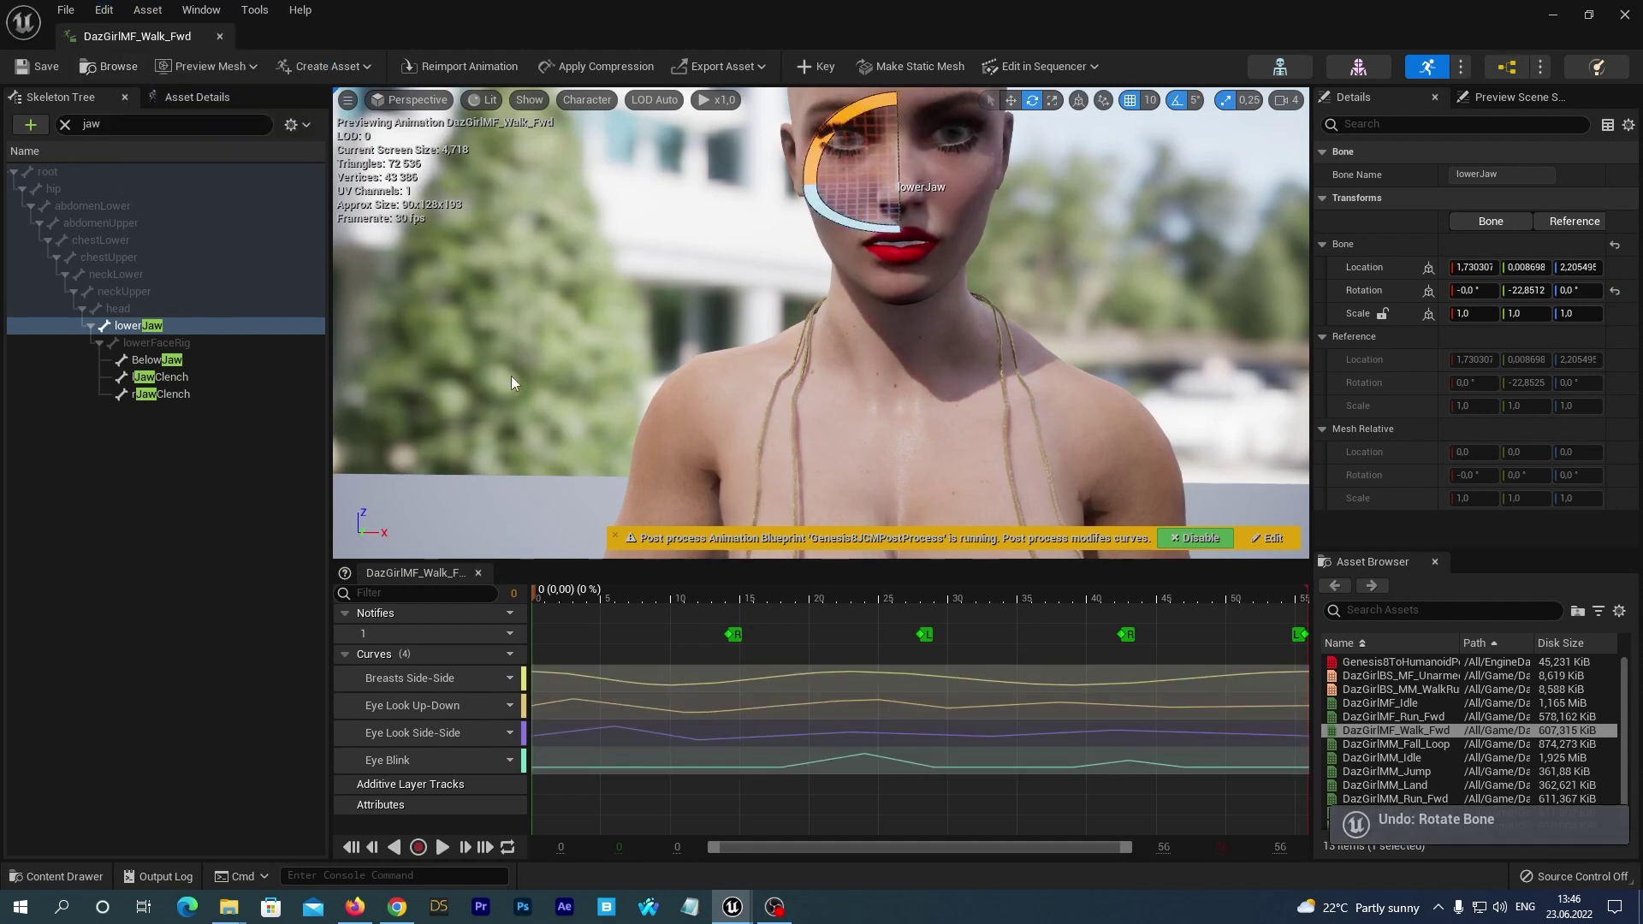
pyautogui.moveTo(555, 382); pyautogui.dragTo(980, 137)
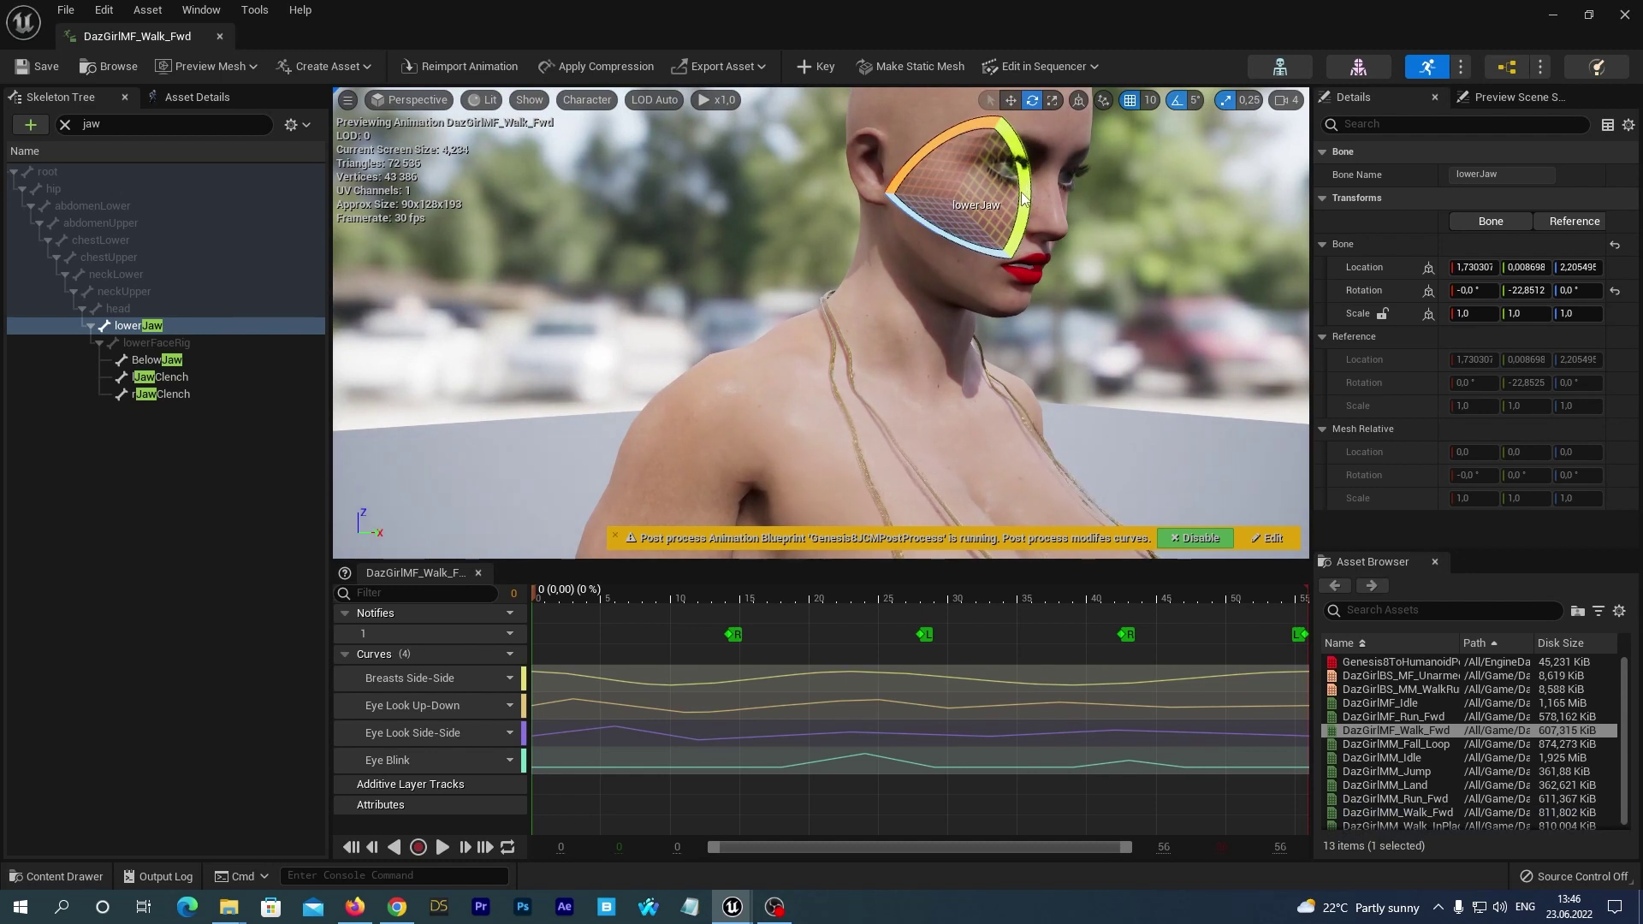
pyautogui.moveTo(1024, 199); pyautogui.dragTo(847, 307)
pyautogui.click(104, 11)
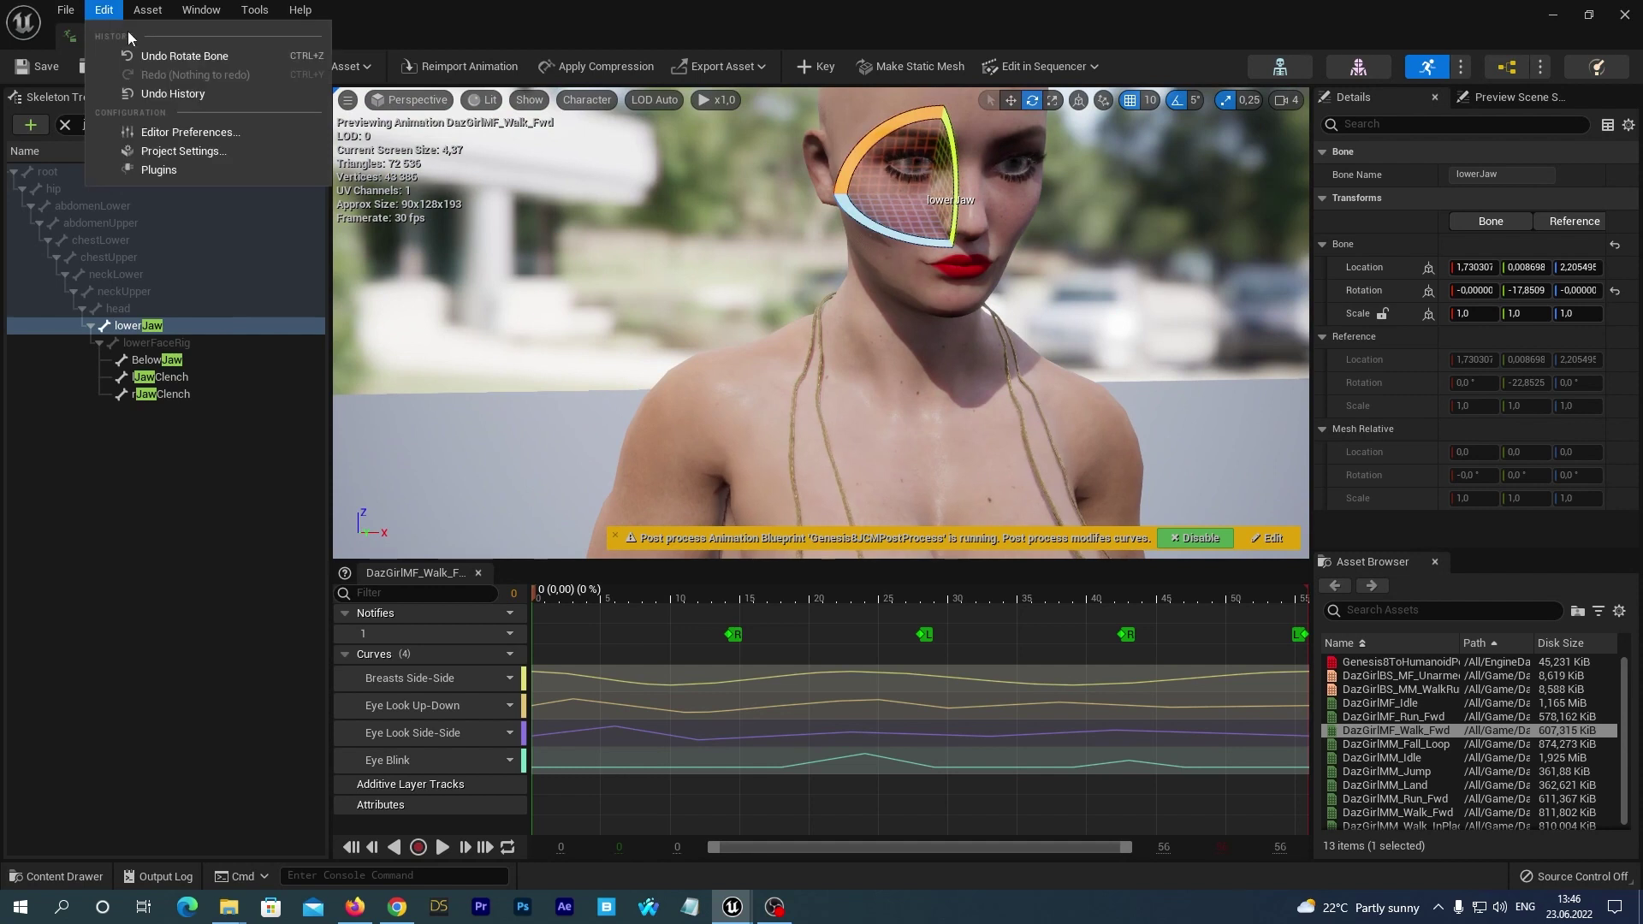
pyautogui.click(141, 53)
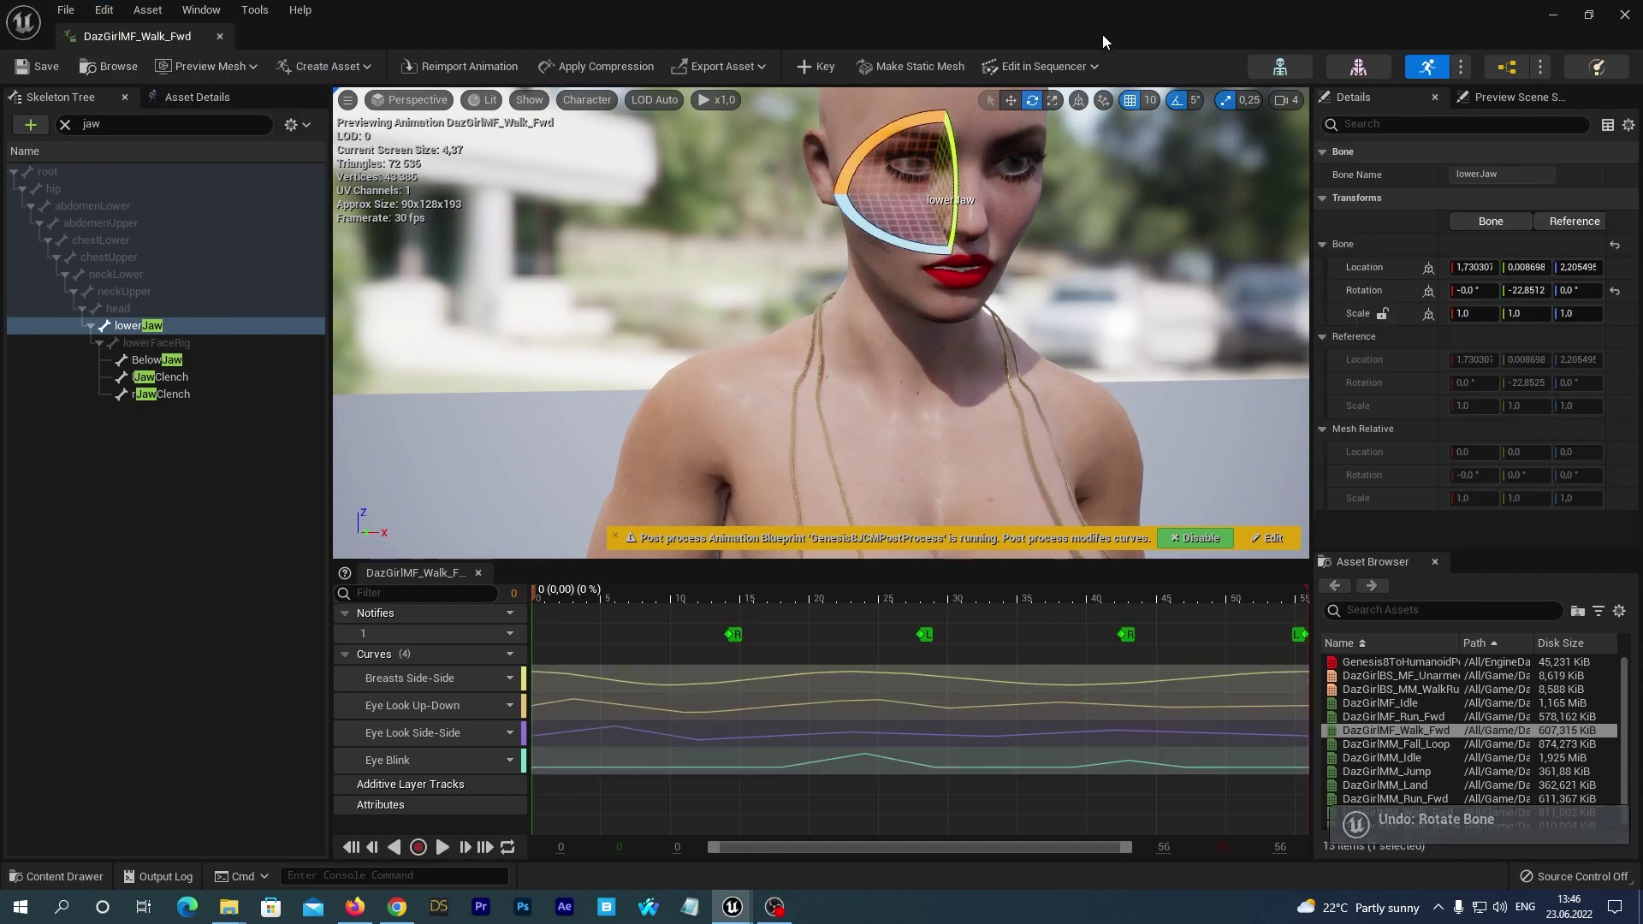
# - Set grid snapping to 1 and rotation snapping to 2,812°
pyautogui.click(1148, 104)
pyautogui.click(1154, 144)
pyautogui.click(1195, 101)
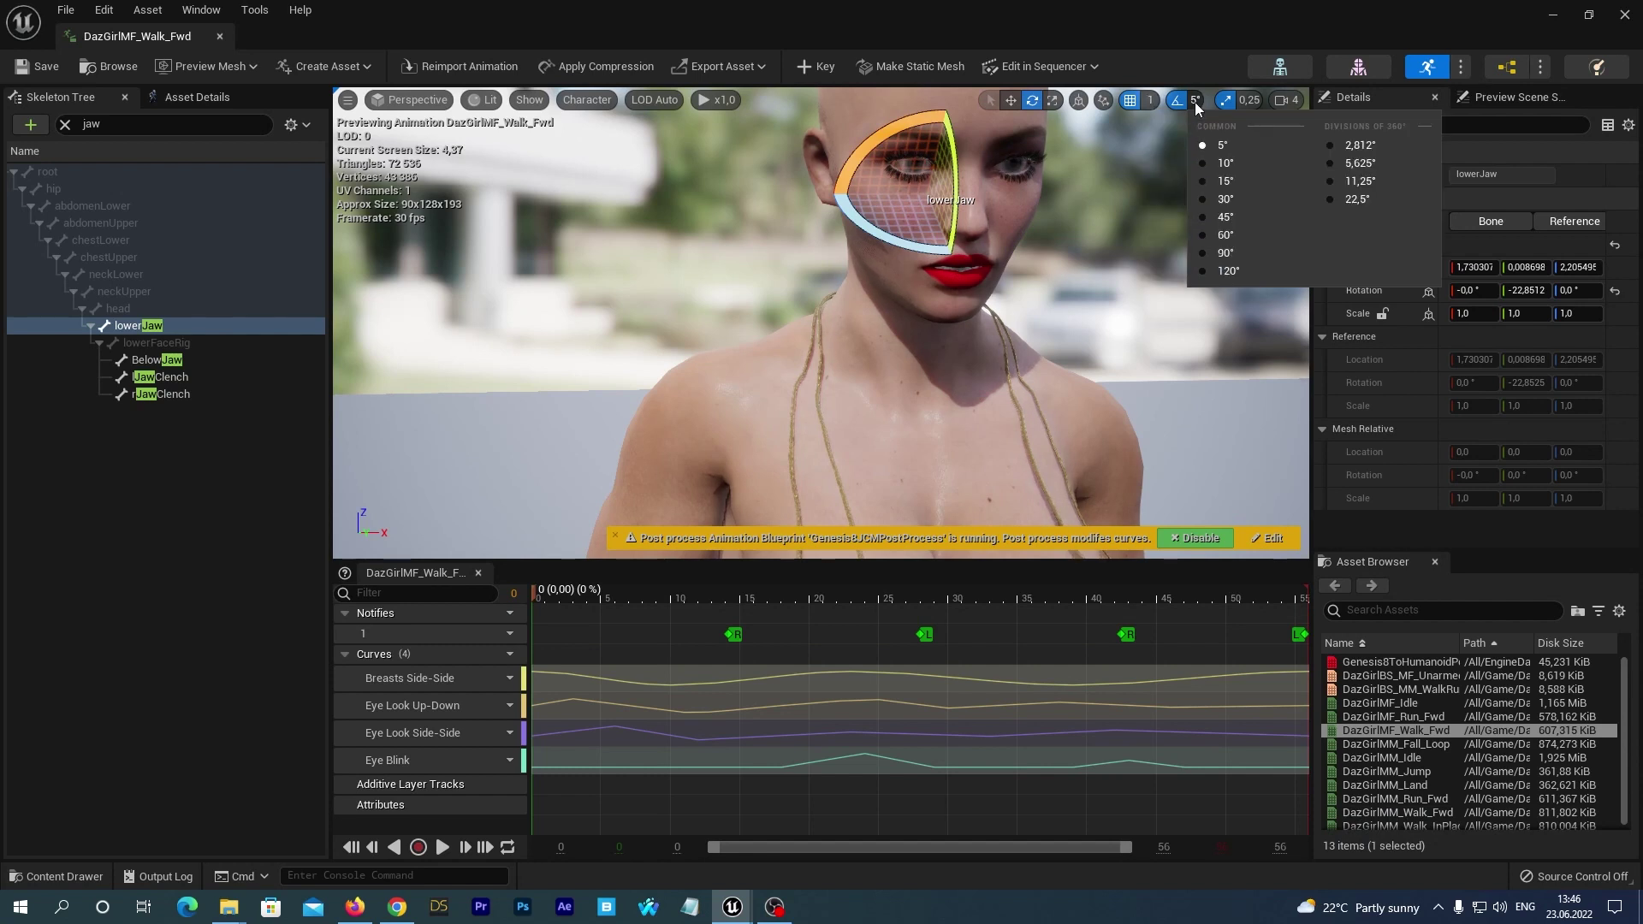
pyautogui.click(1325, 145)
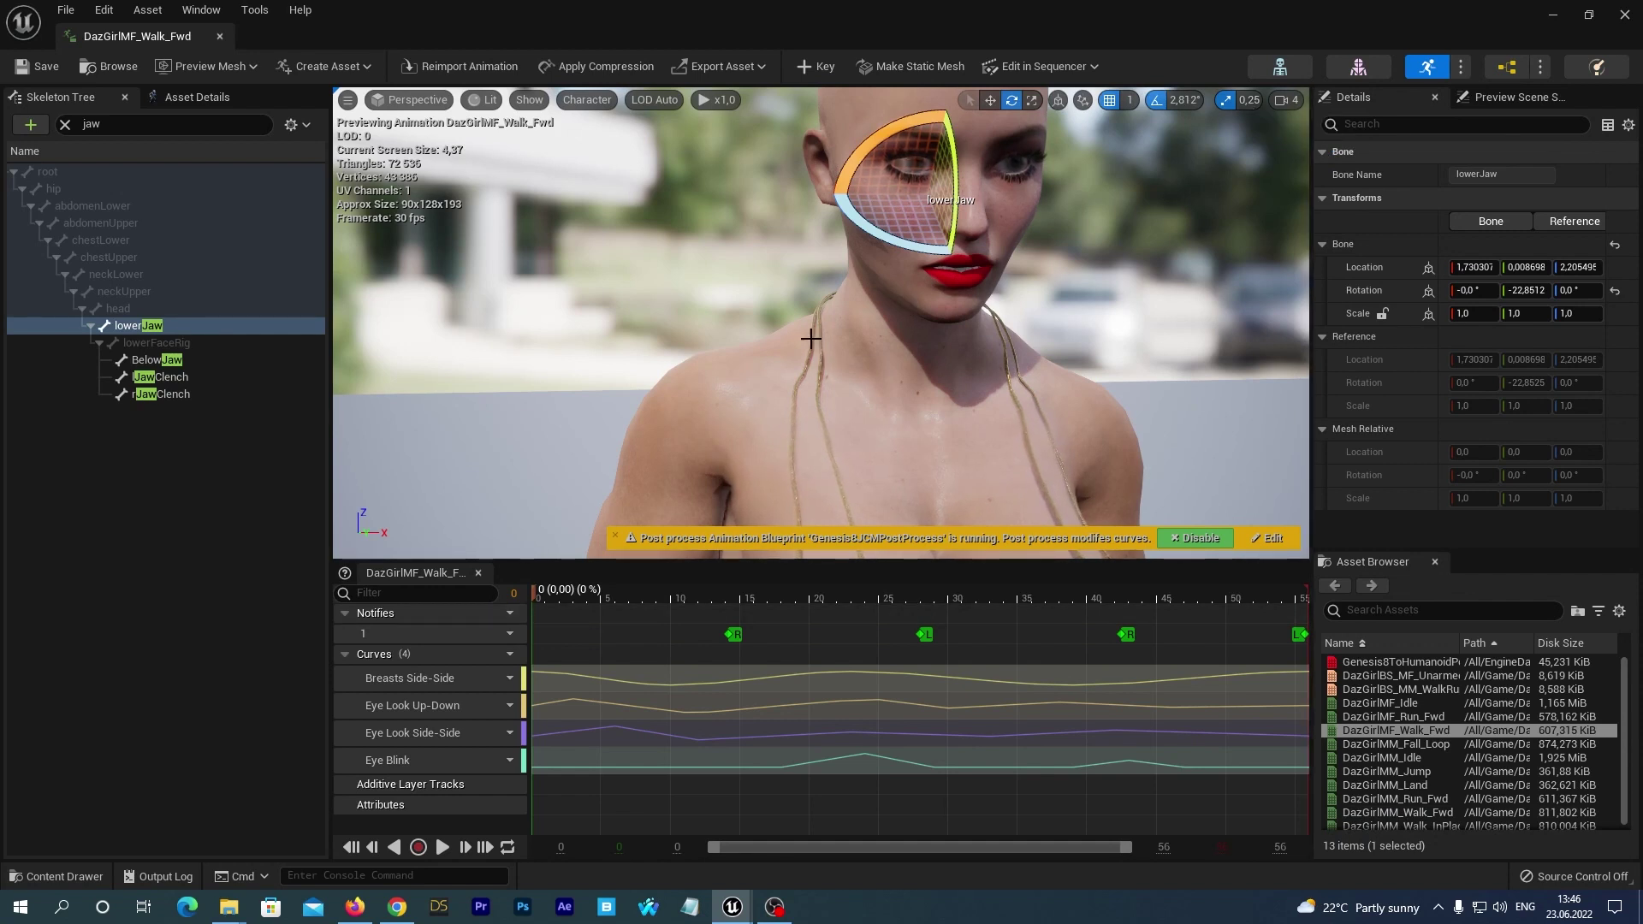
# - Rotate lowerJaw one 2,812° snap step, from -22,8512 to -20,0385, closing the mouth
pyautogui.moveTo(809, 338); pyautogui.dragTo(812, 344)
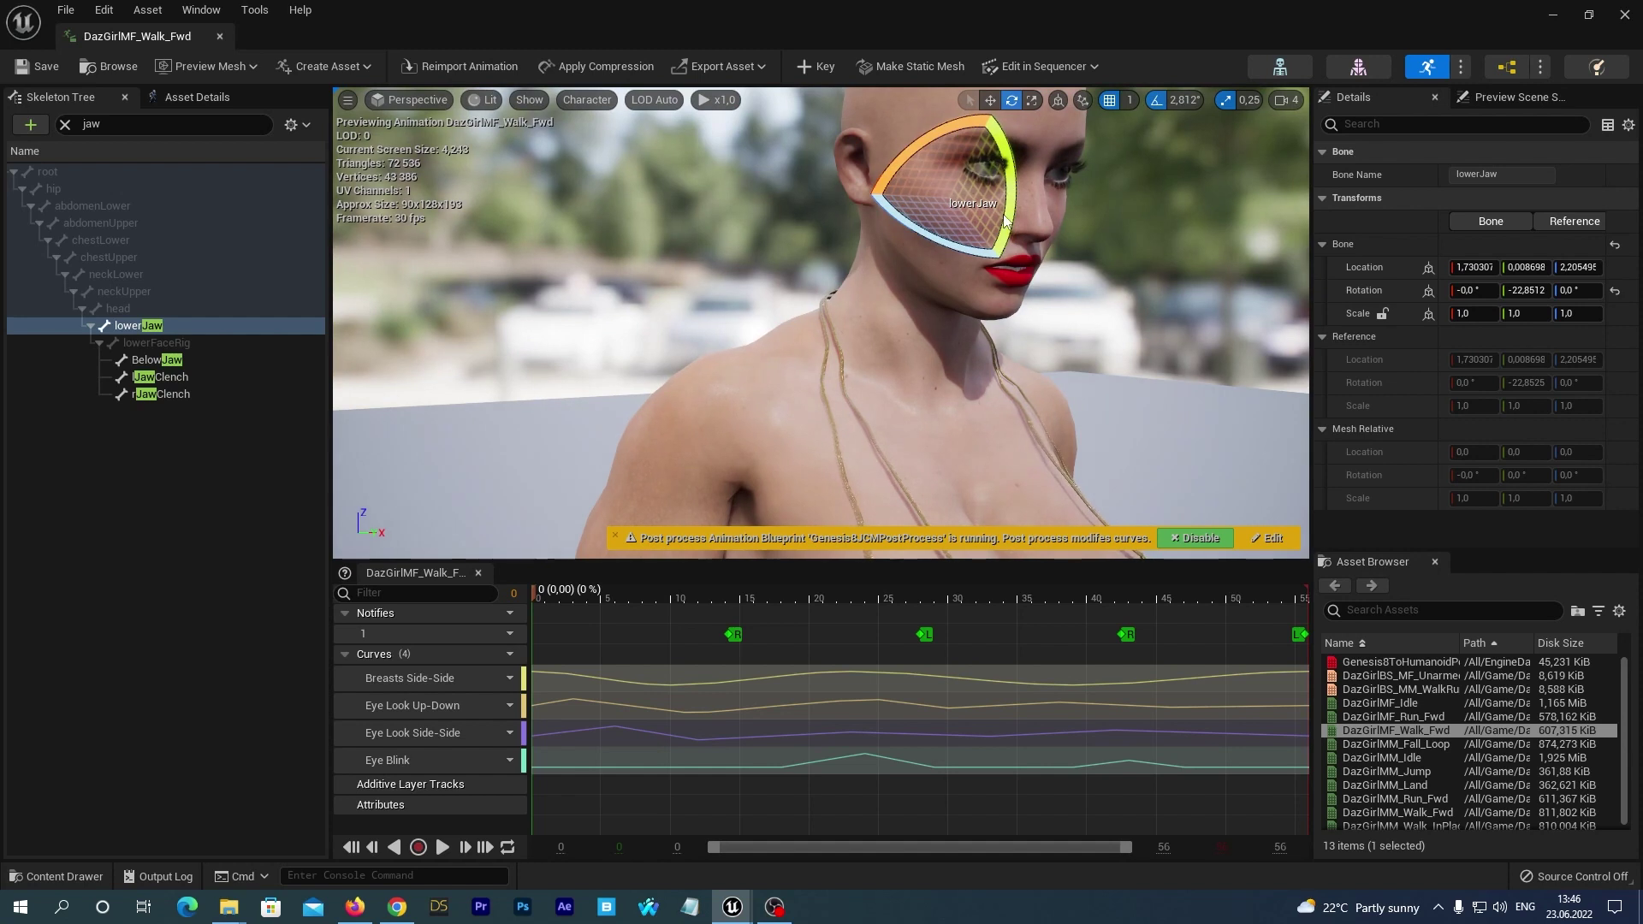
pyautogui.moveTo(1005, 220); pyautogui.dragTo(1004, 264)
pyautogui.moveTo(1078, 492); pyautogui.dragTo(958, 497)
pyautogui.moveTo(1095, 301); pyautogui.dragTo(993, 307)
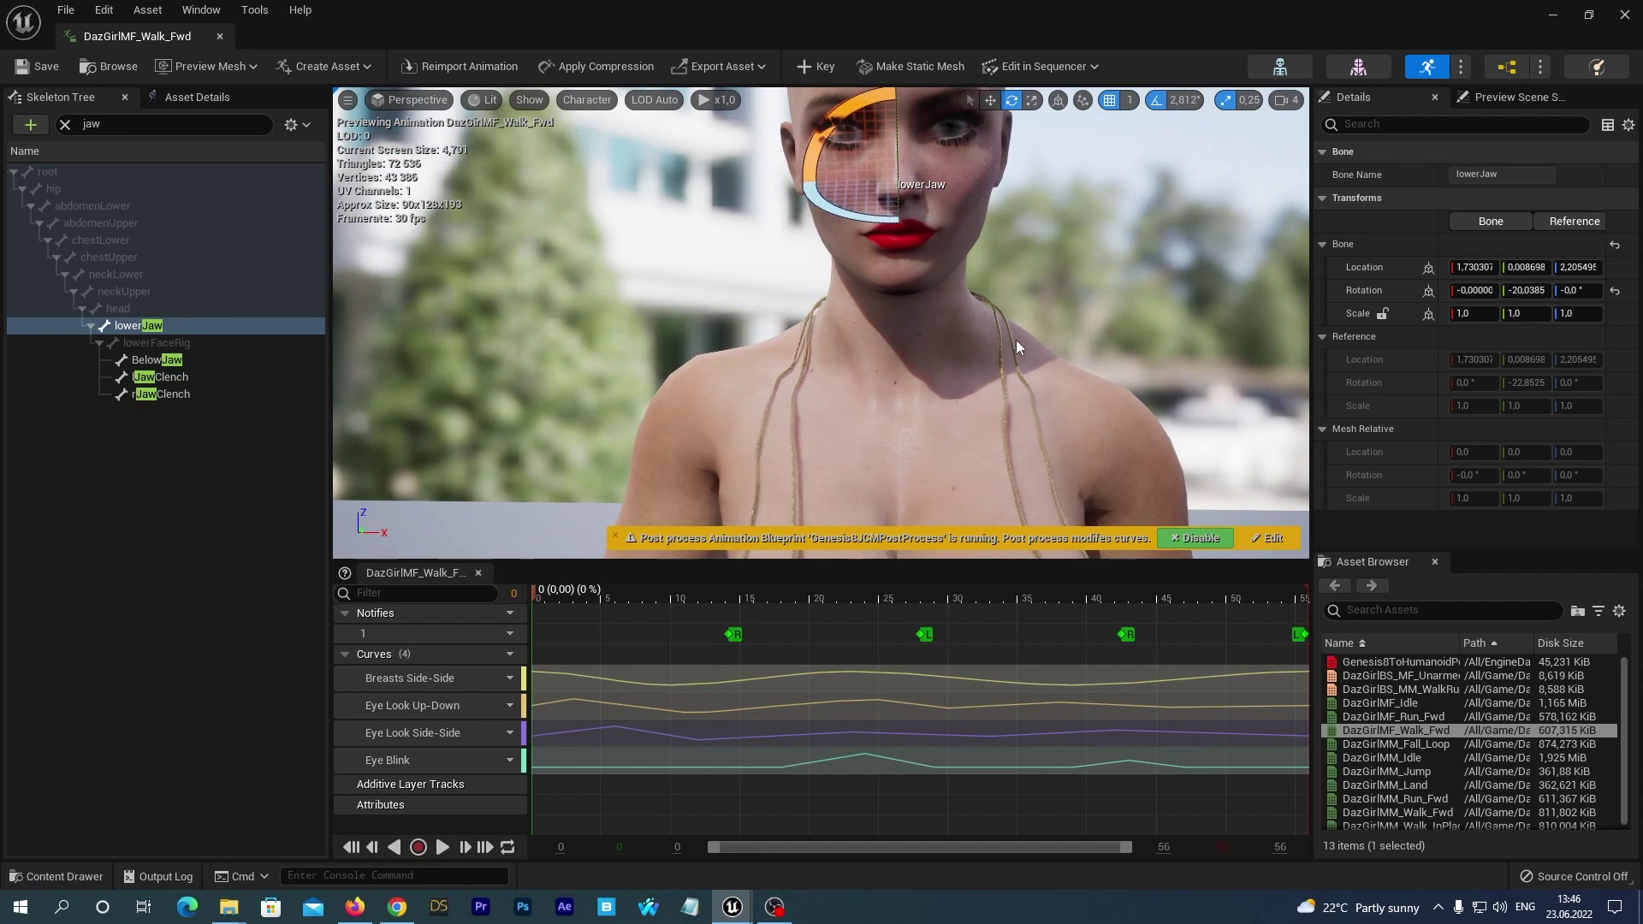
# - Key the jaw pose as a lowerJaw additive track and expand its Roll, Pitch and Yaw rotation channels
pyautogui.click(817, 66)
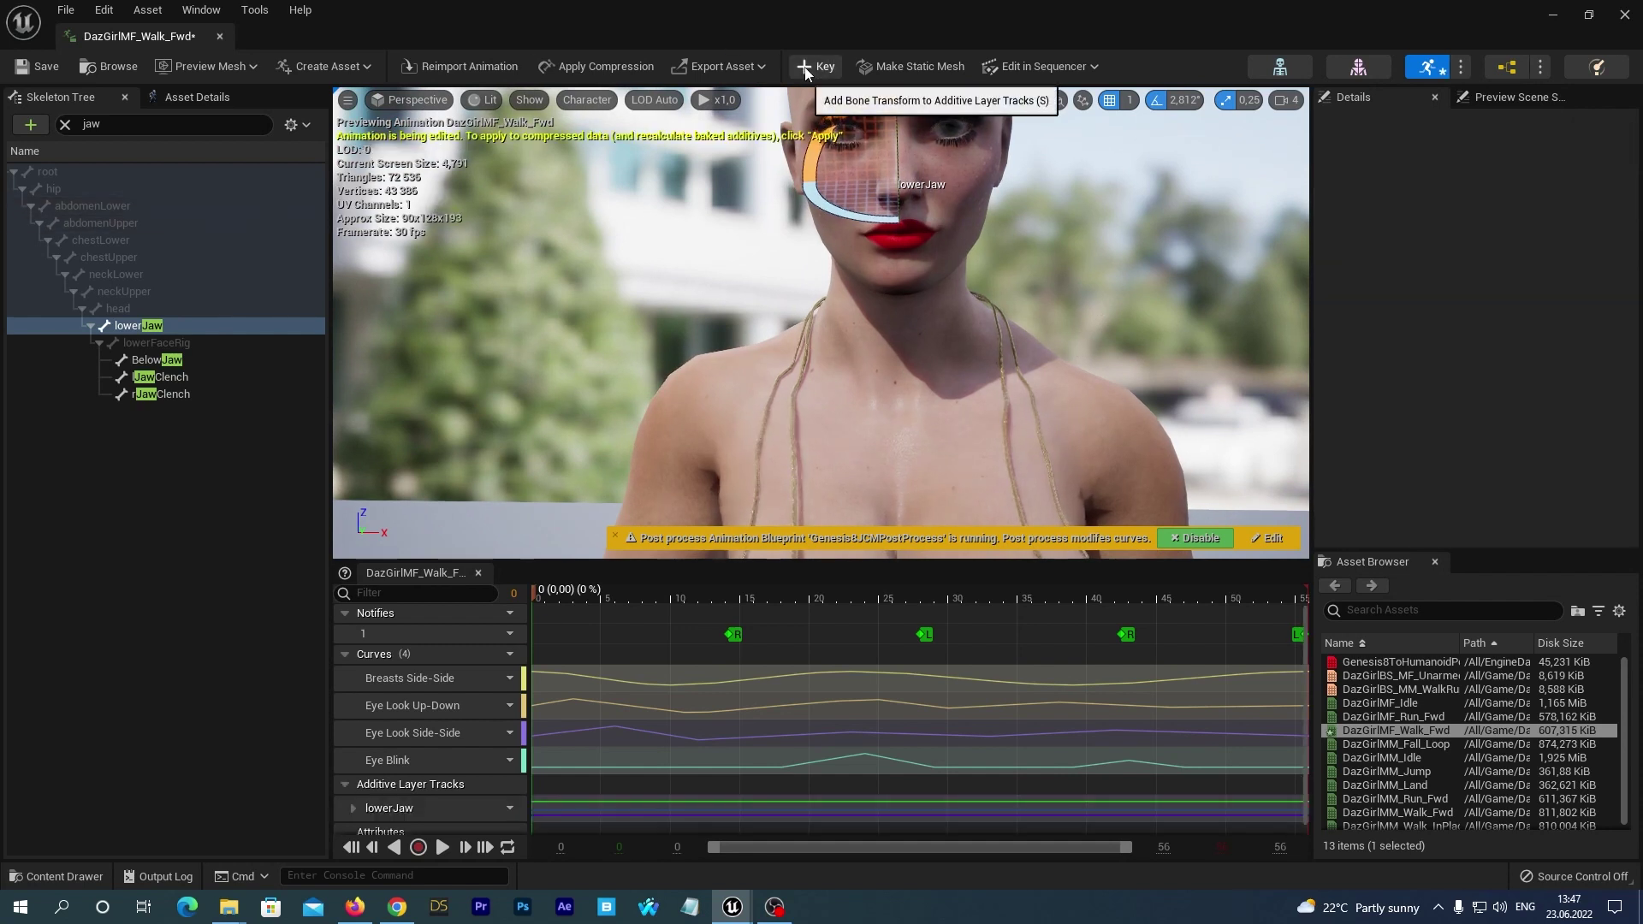
pyautogui.click(353, 808)
pyautogui.scroll(-2, 684, 736)
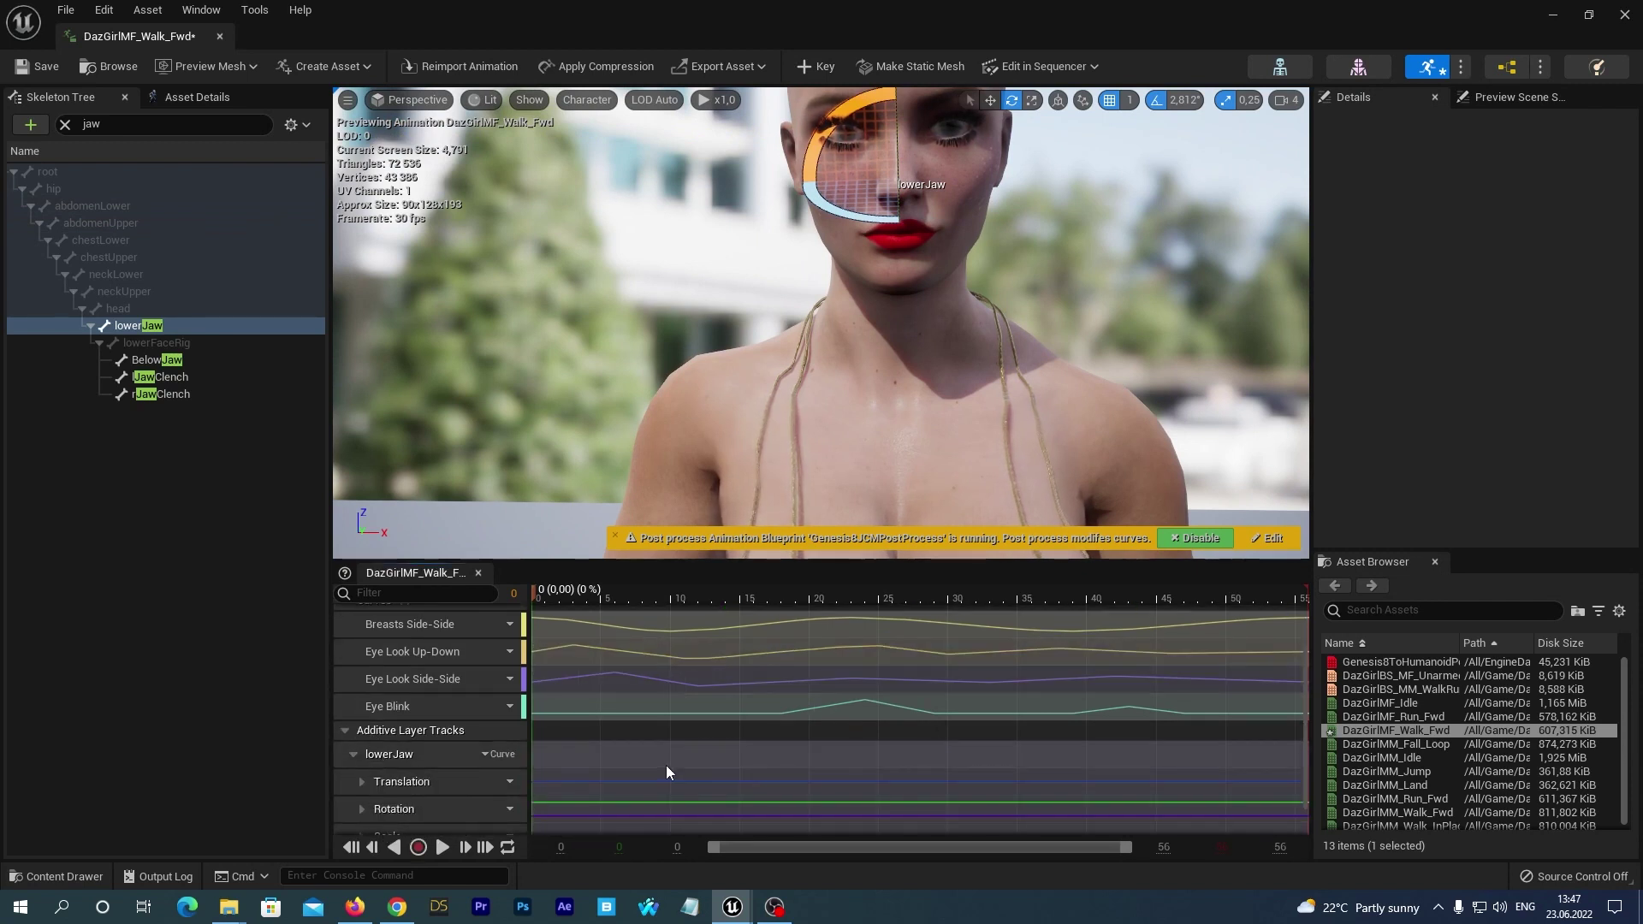
pyautogui.scroll(-1, 638, 766)
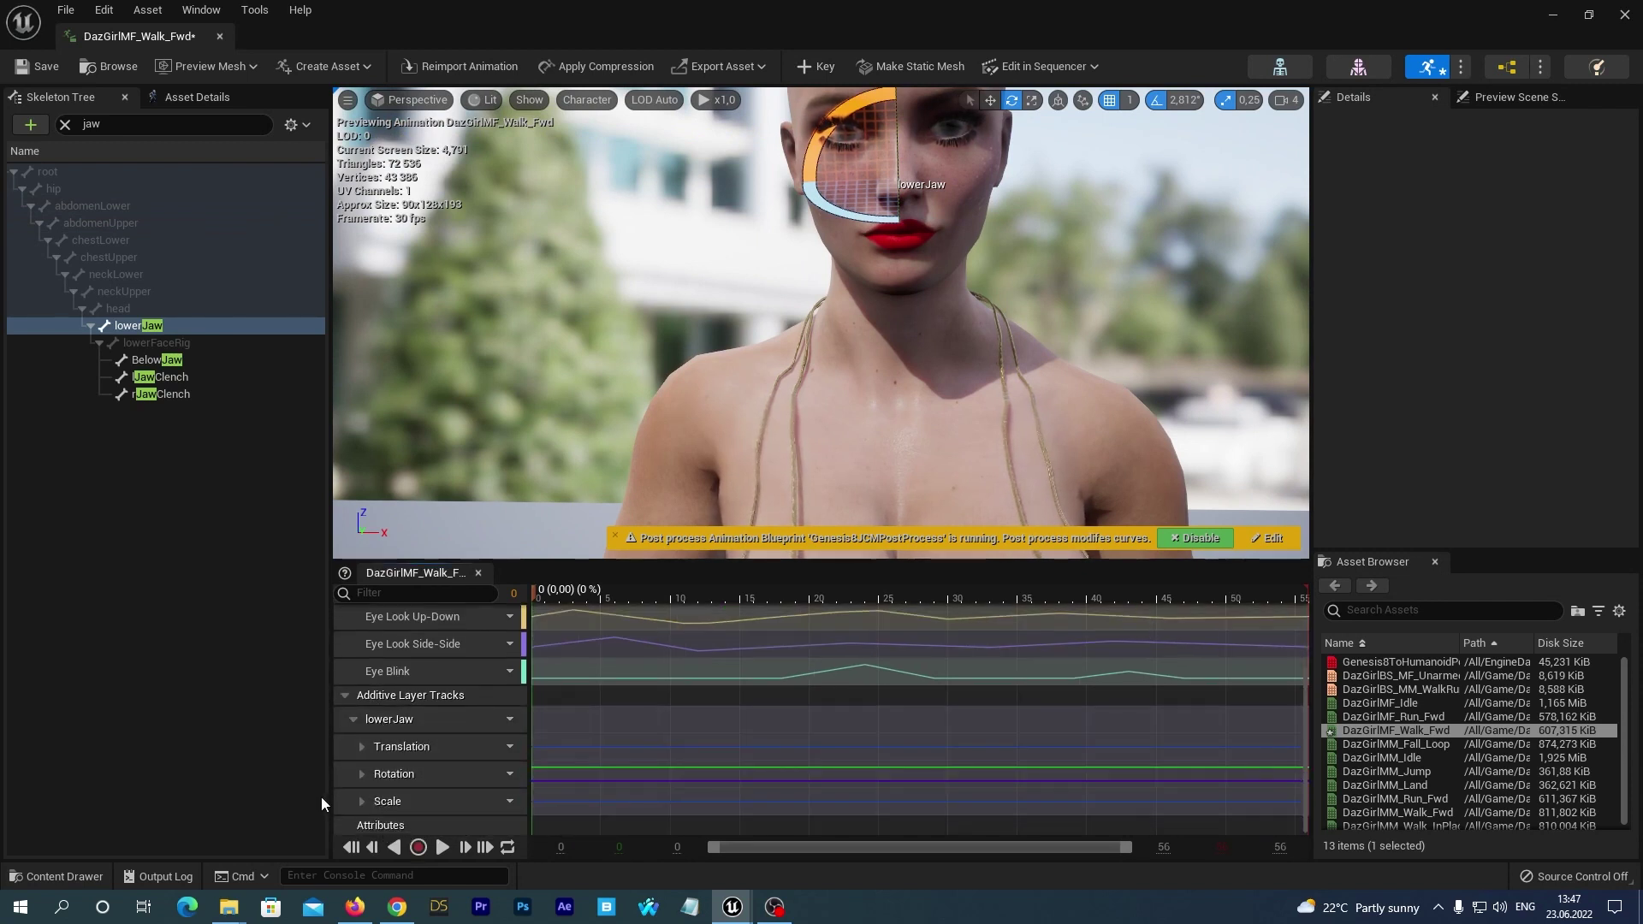
pyautogui.click(361, 775)
pyautogui.scroll(-3, 697, 739)
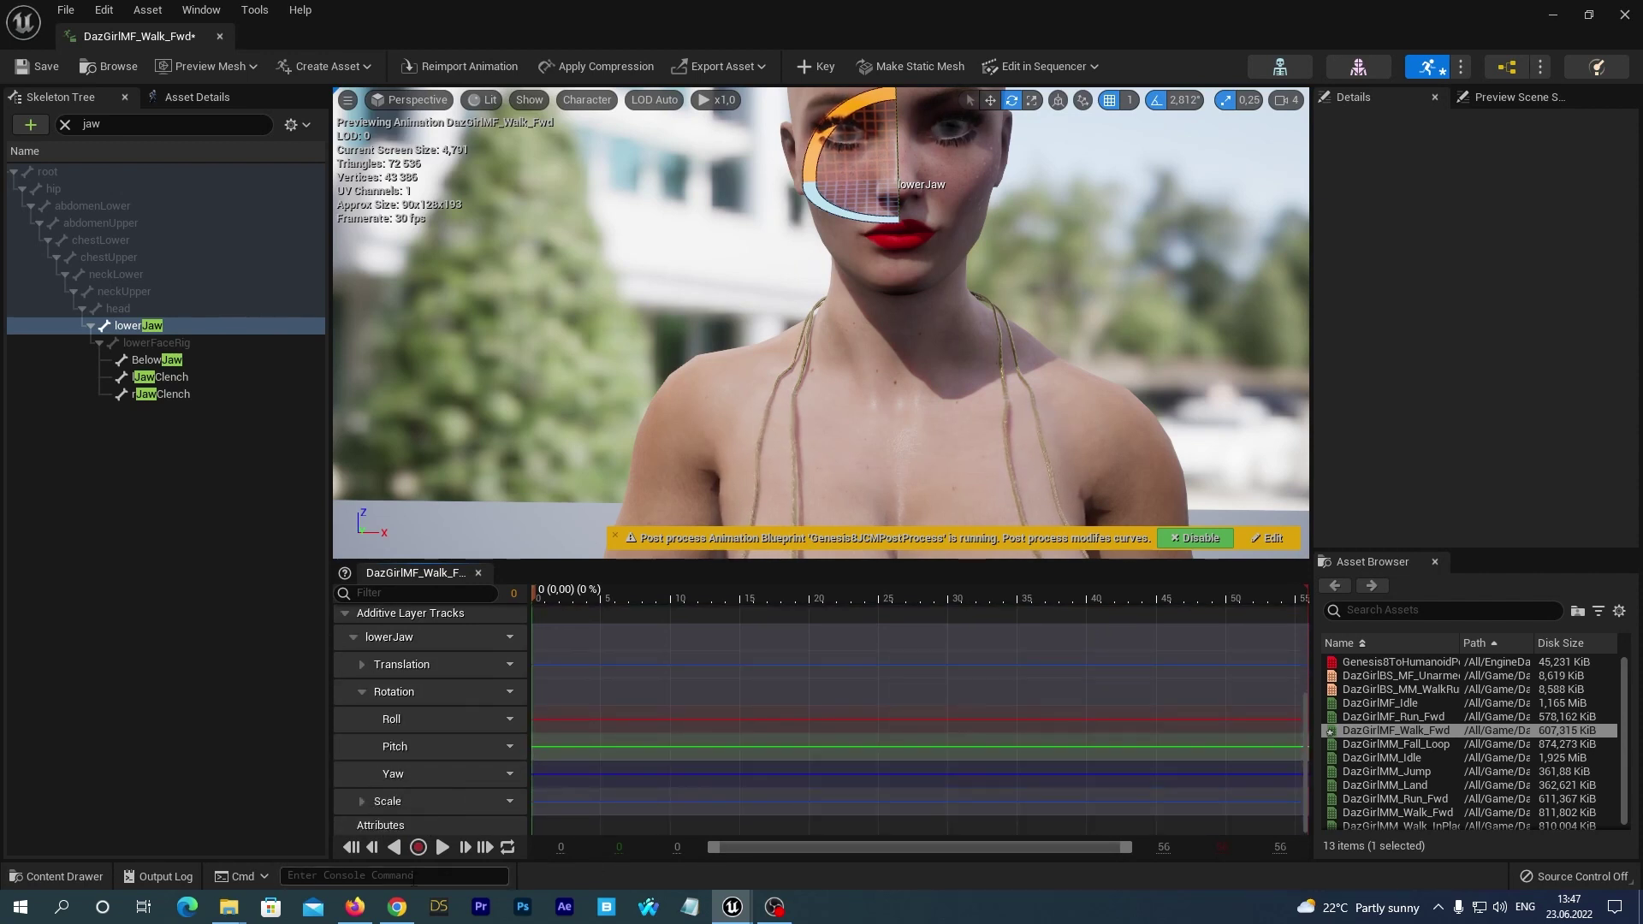